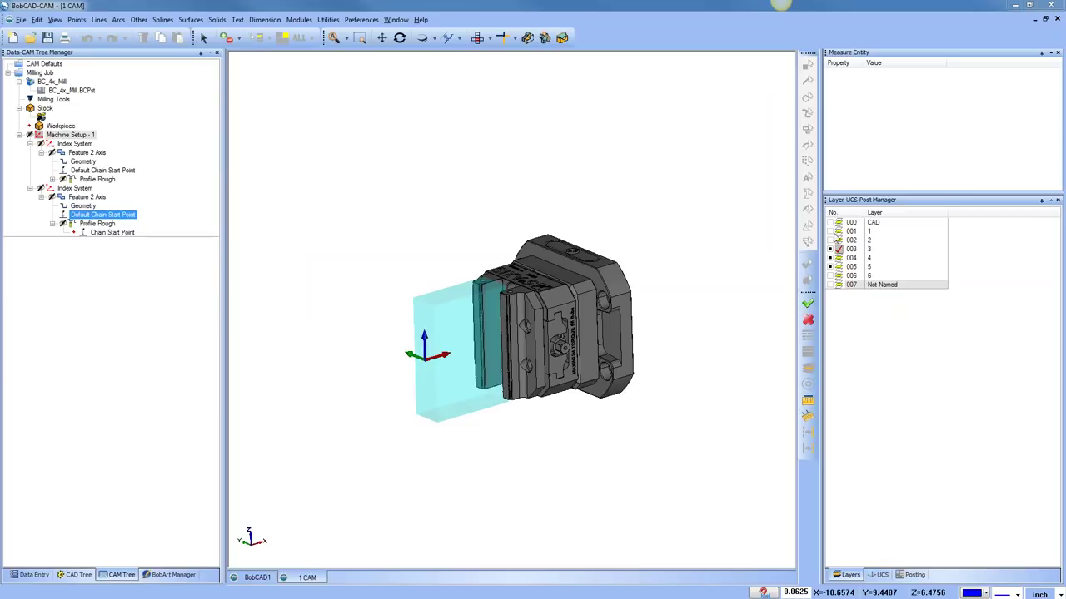
Show the CAD layer and the layer 002 rotary table, making layer 001 current.
click(835, 223)
scroll(479, 257, down, 1)
scroll(479, 257, down, 2)
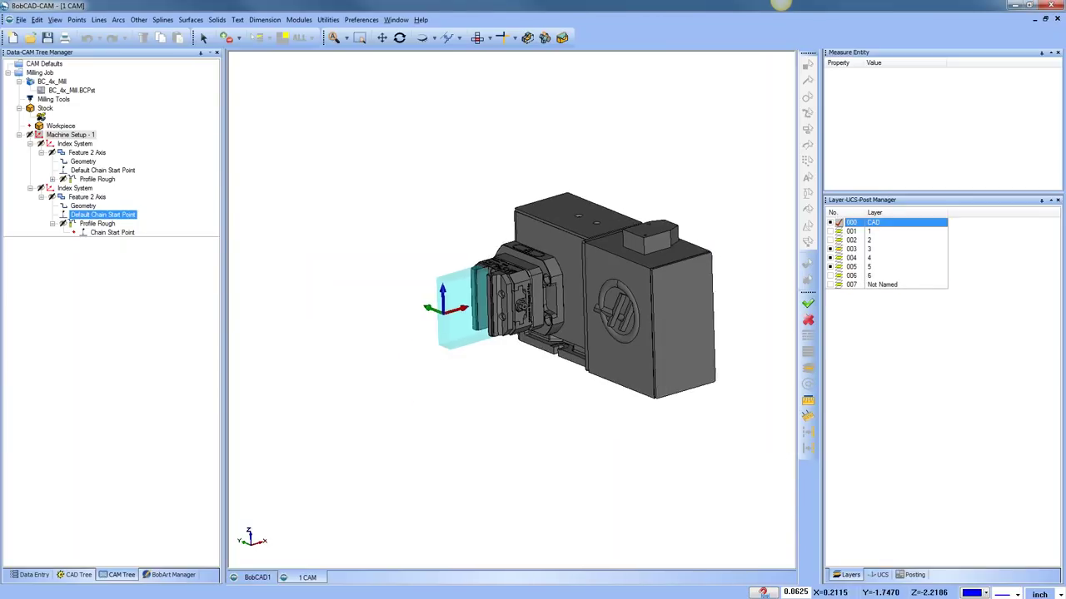
click(831, 231)
click(831, 240)
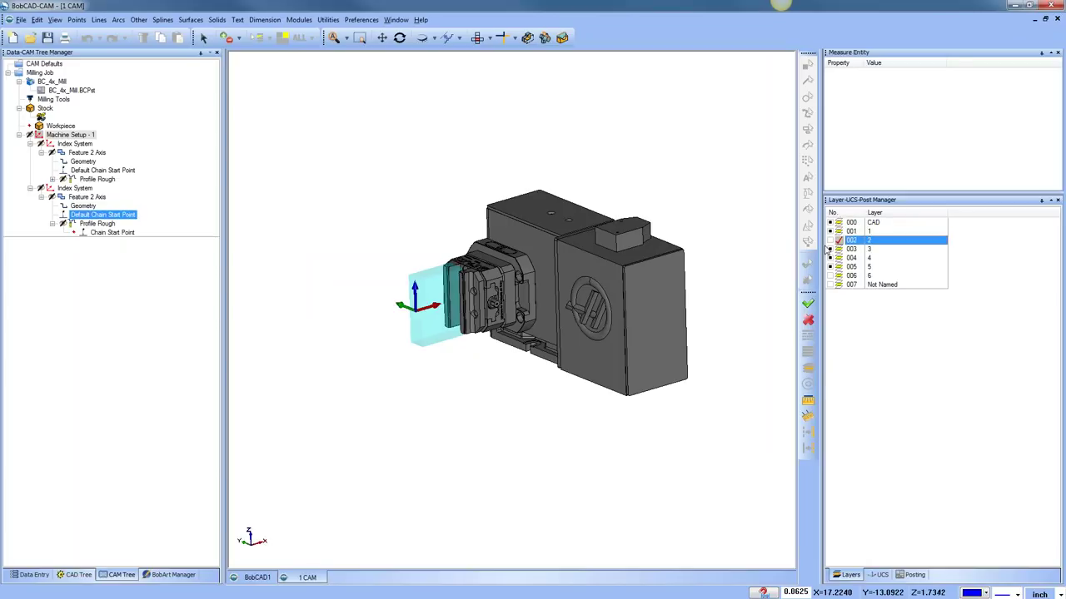
scroll(553, 315, up, 4)
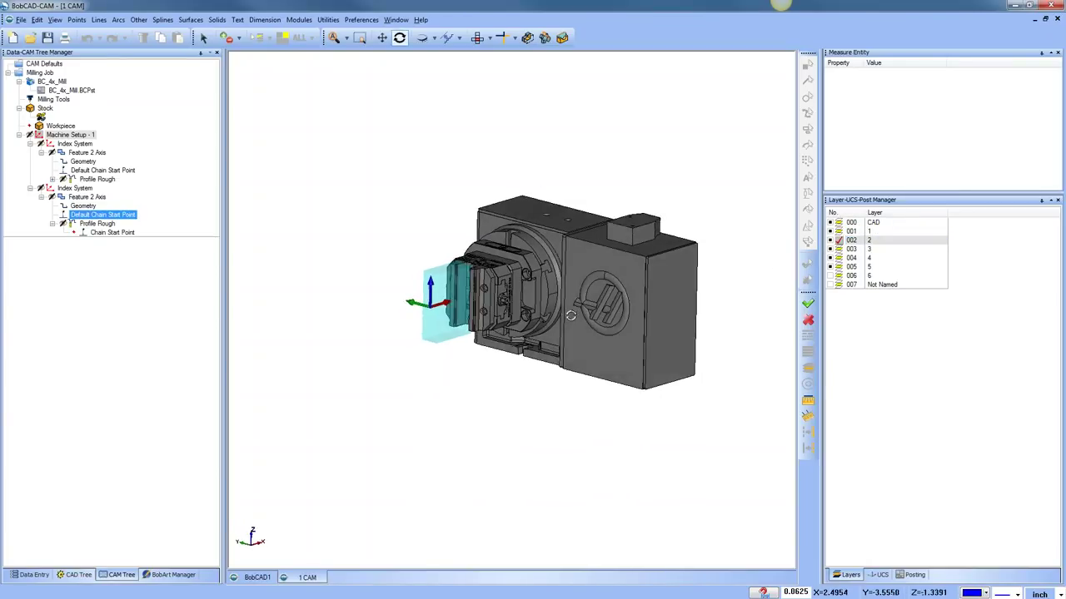
middle_drag(558, 304, 599, 291)
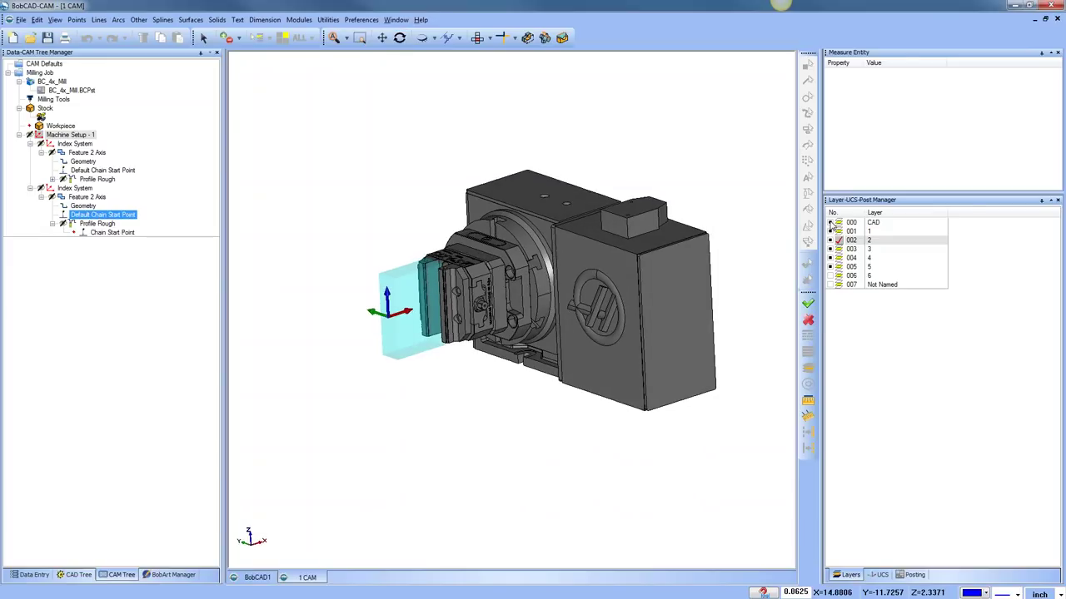
Hide the CAD layer and layers 003–005, keeping layers 001 and 002 visible.
click(831, 223)
click(849, 232)
middle_drag(518, 332, 587, 310)
click(841, 232)
click(831, 241)
click(830, 249)
click(831, 258)
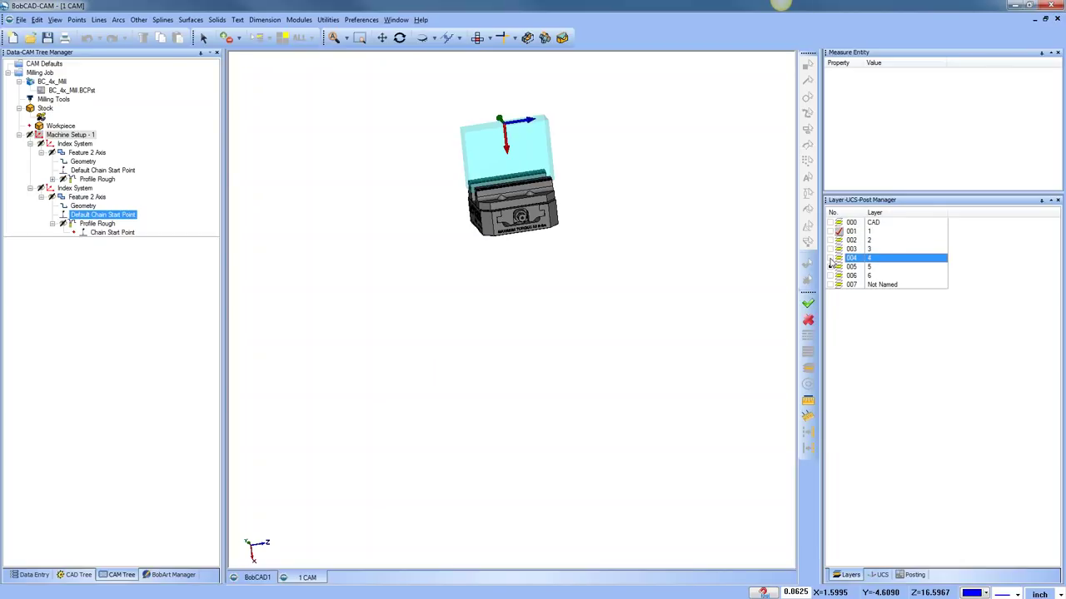
click(830, 267)
click(831, 231)
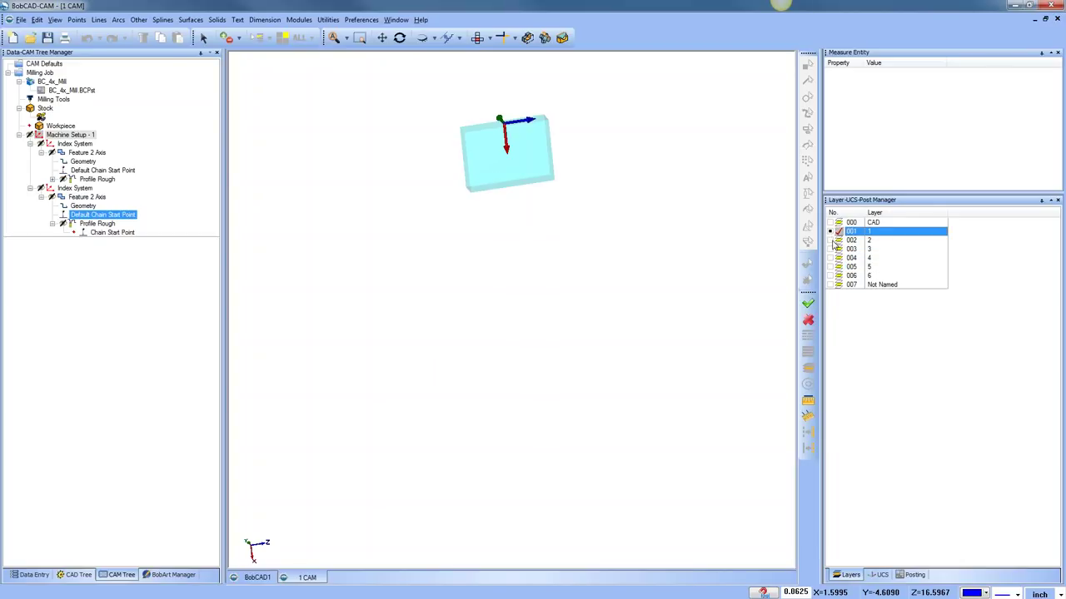
click(831, 240)
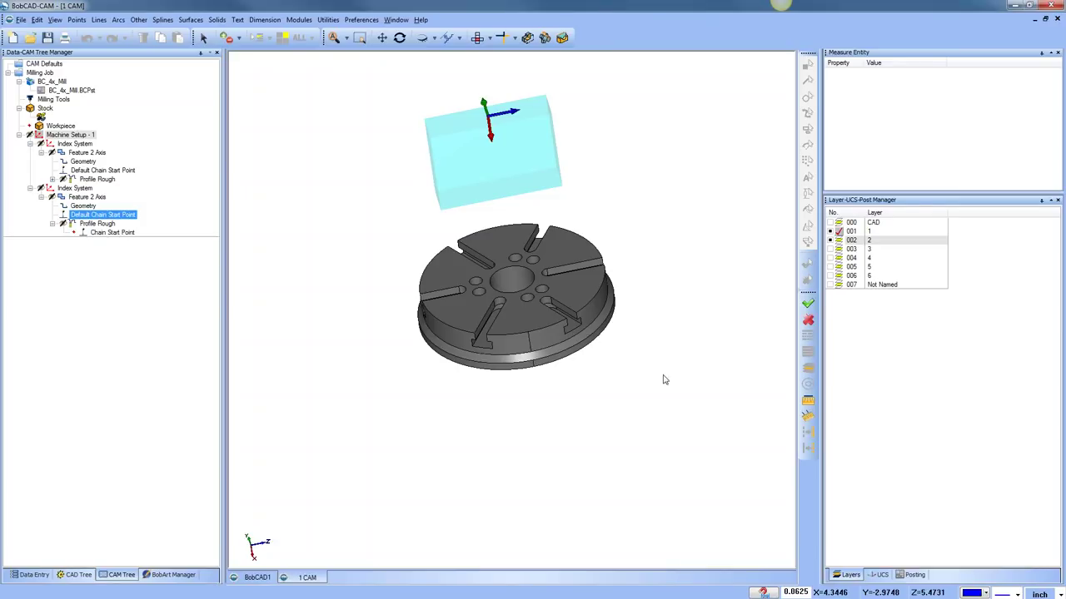
Turn on layers 003, 004 and 005 for the fixture plate, fixture body and vise jaws.
click(831, 249)
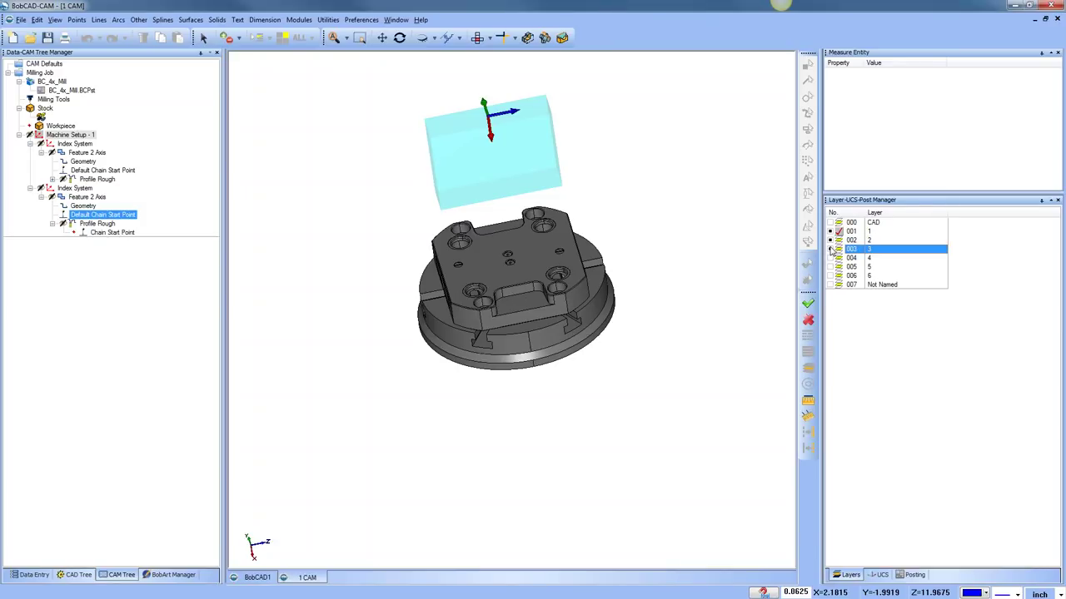
middle_drag(483, 316, 567, 317)
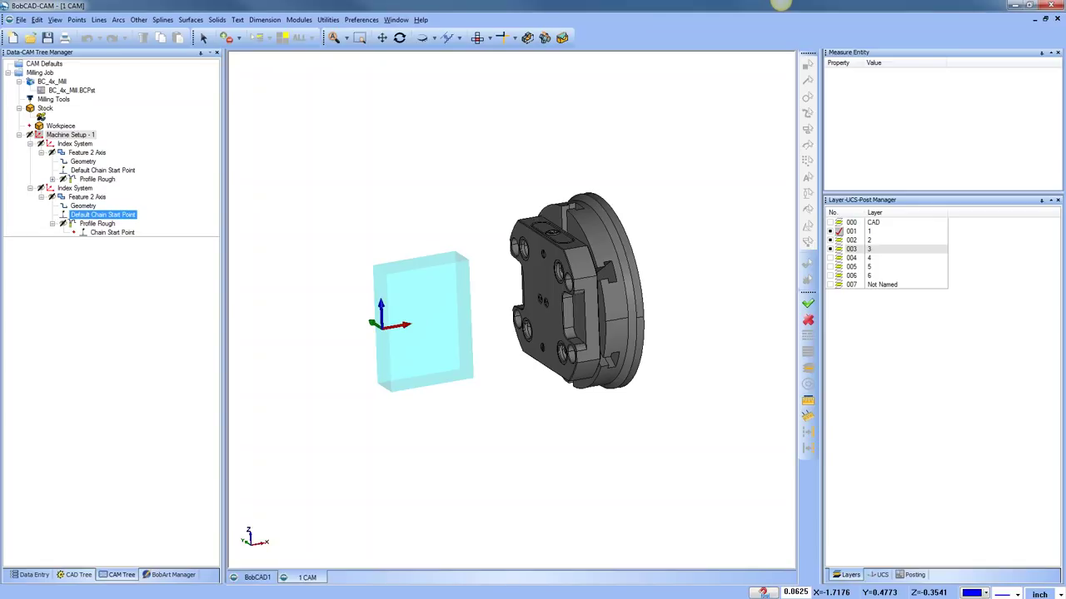
mouse_move(763, 249)
middle_down()
mouse_move(750, 251)
mouse_move(758, 254)
middle_up()
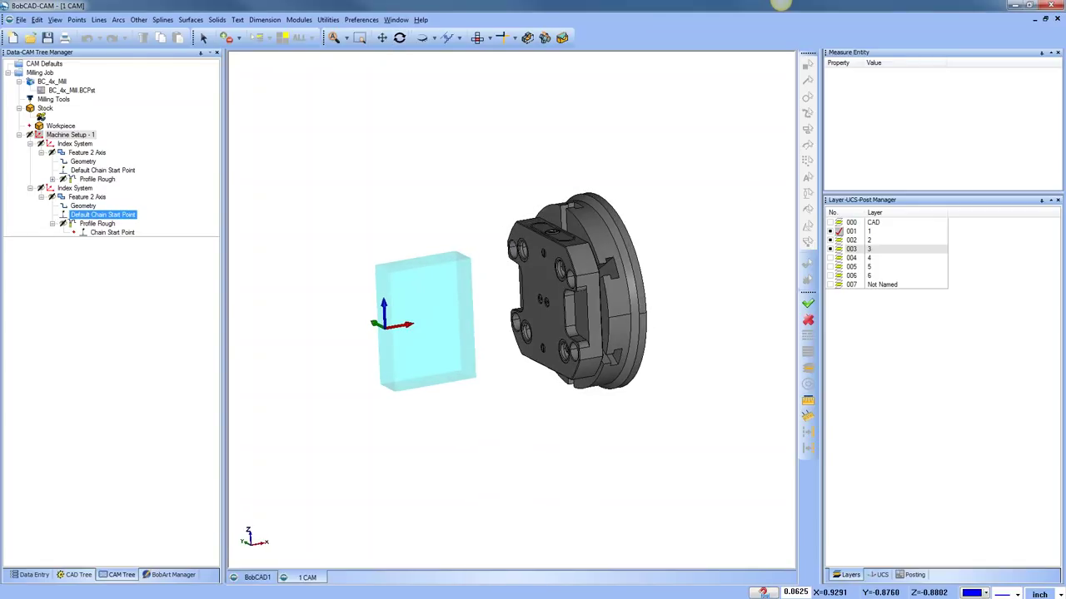
click(830, 259)
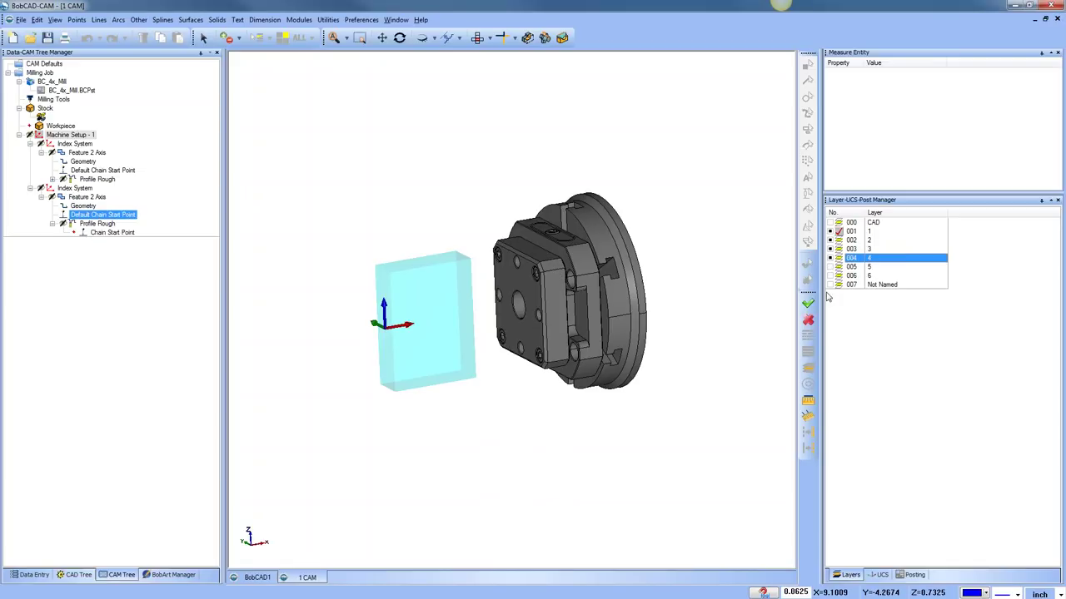
click(830, 266)
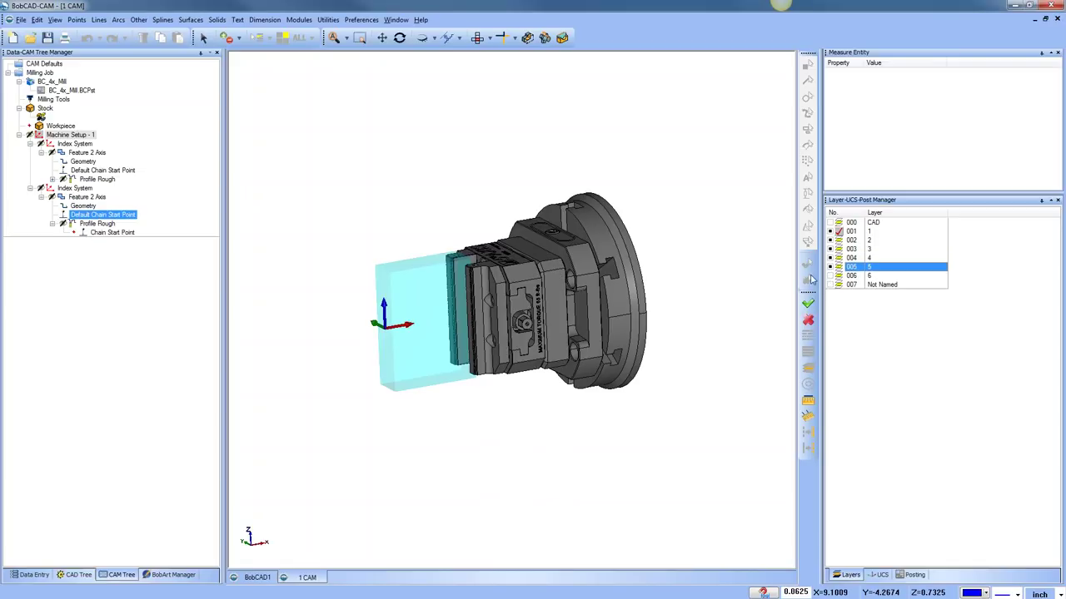
middle_drag(560, 341, 632, 315)
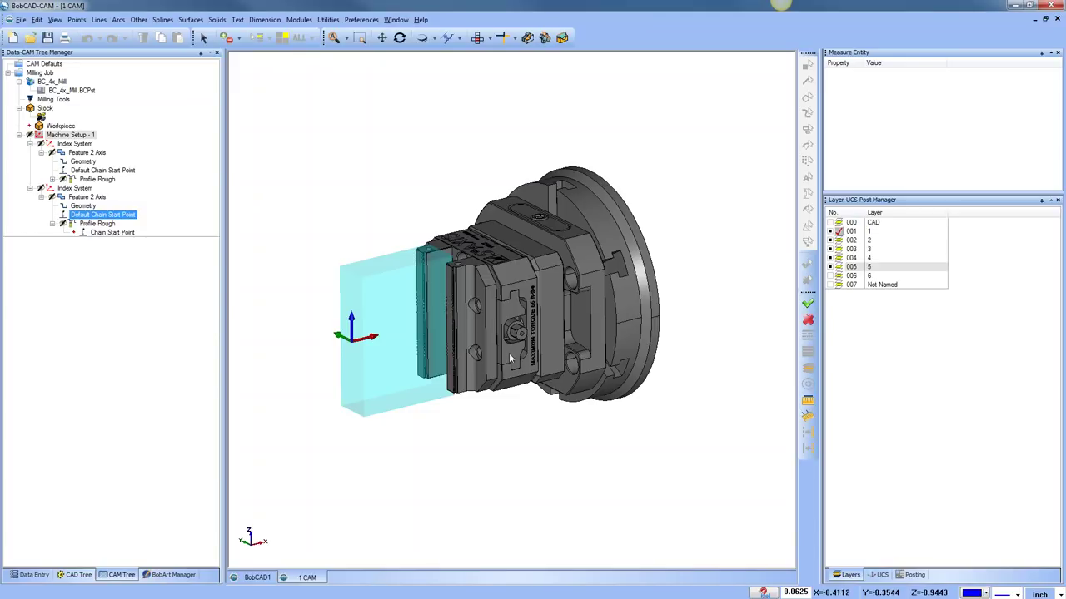
Hide layers 002 through 005, including the rotary base and fixture geometry.
click(830, 241)
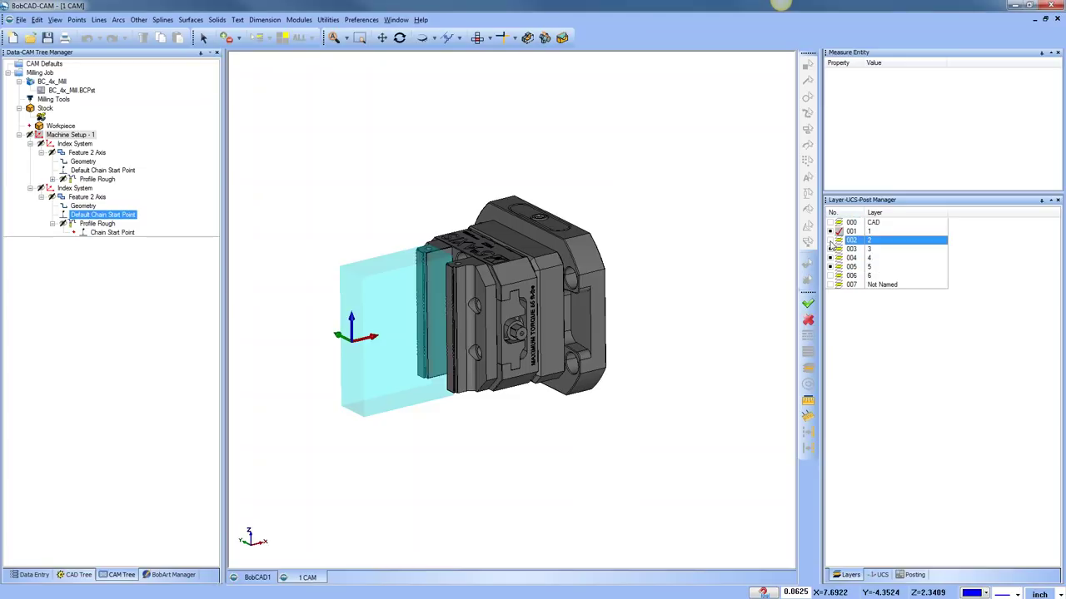
click(830, 249)
click(830, 258)
click(830, 266)
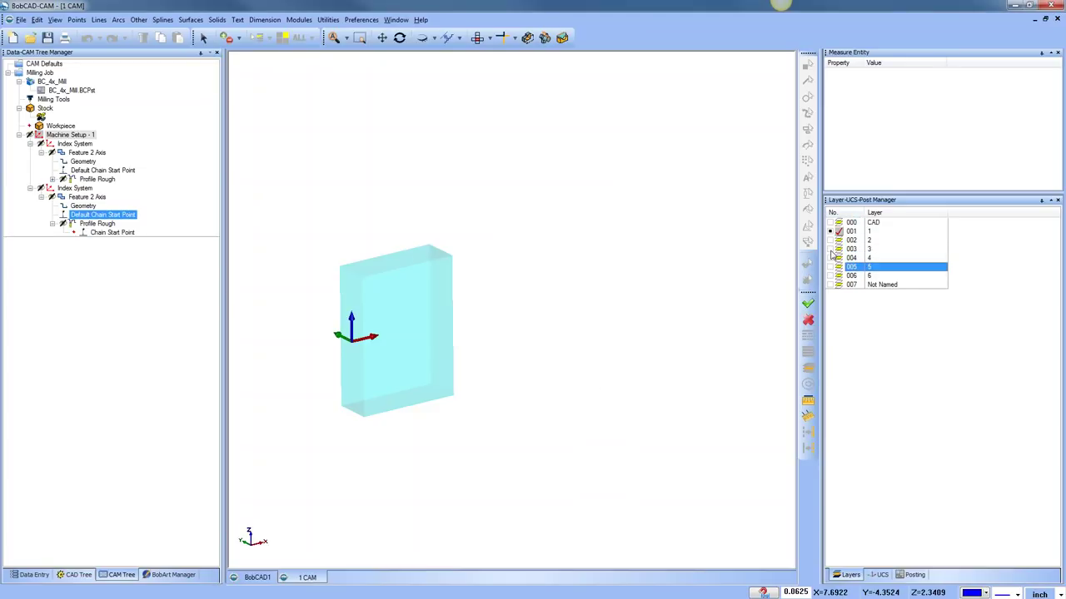
Show layers 003, 004 and 005 again, leaving the rotary base hidden, then zoom out.
click(830, 249)
middle_drag(670, 328, 644, 331)
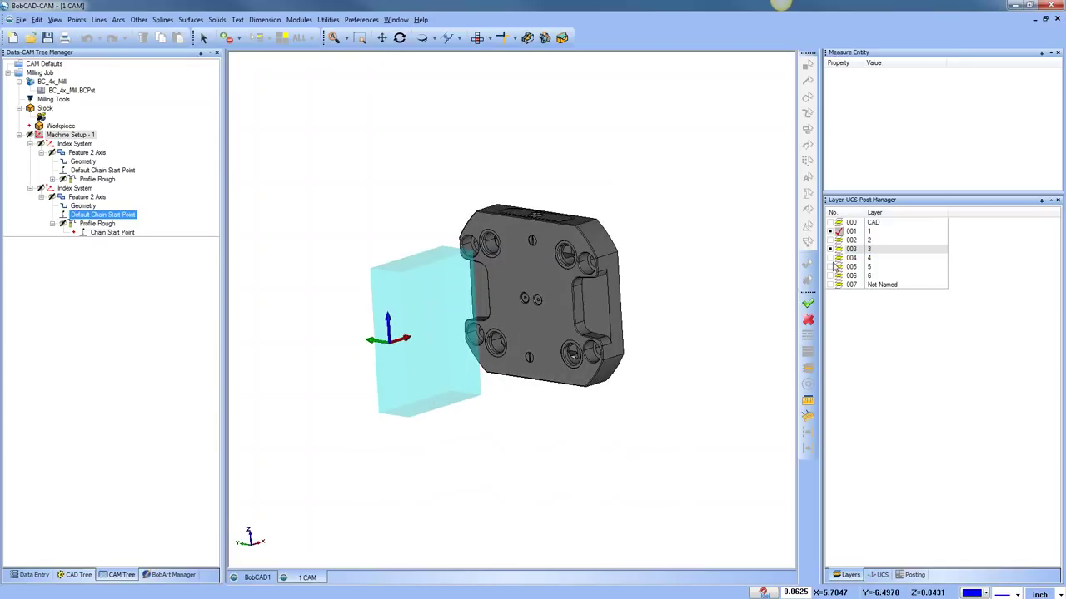
click(830, 258)
middle_drag(755, 327, 653, 354)
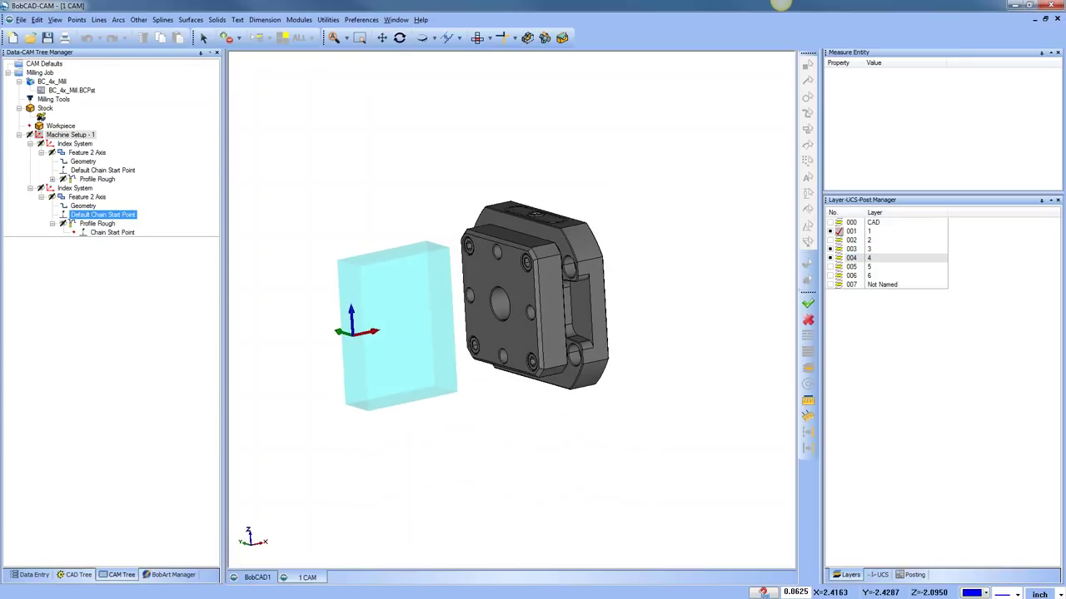
click(830, 266)
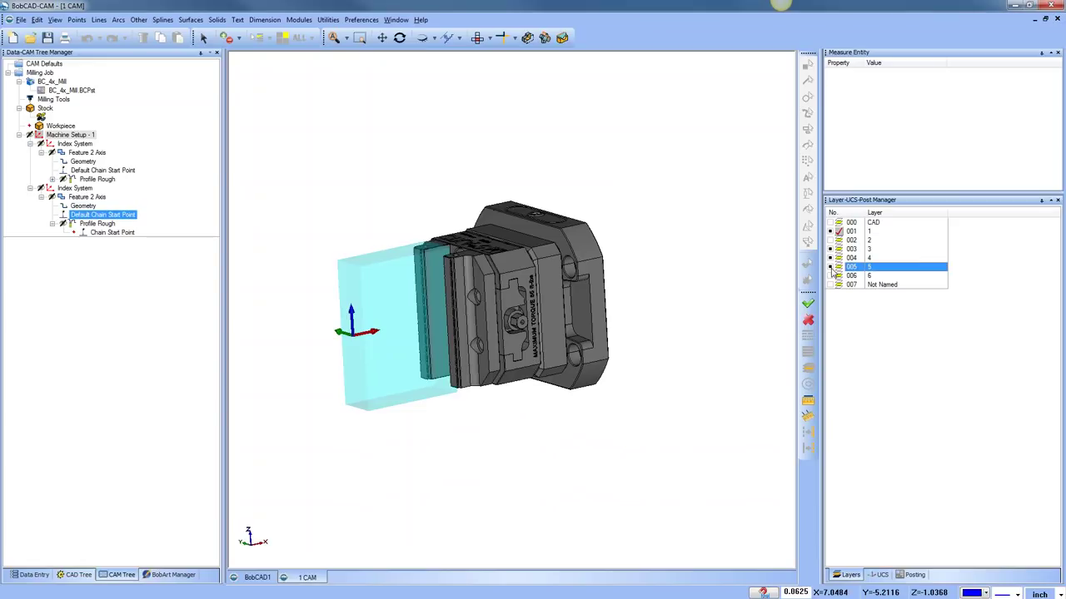
key(Escape)
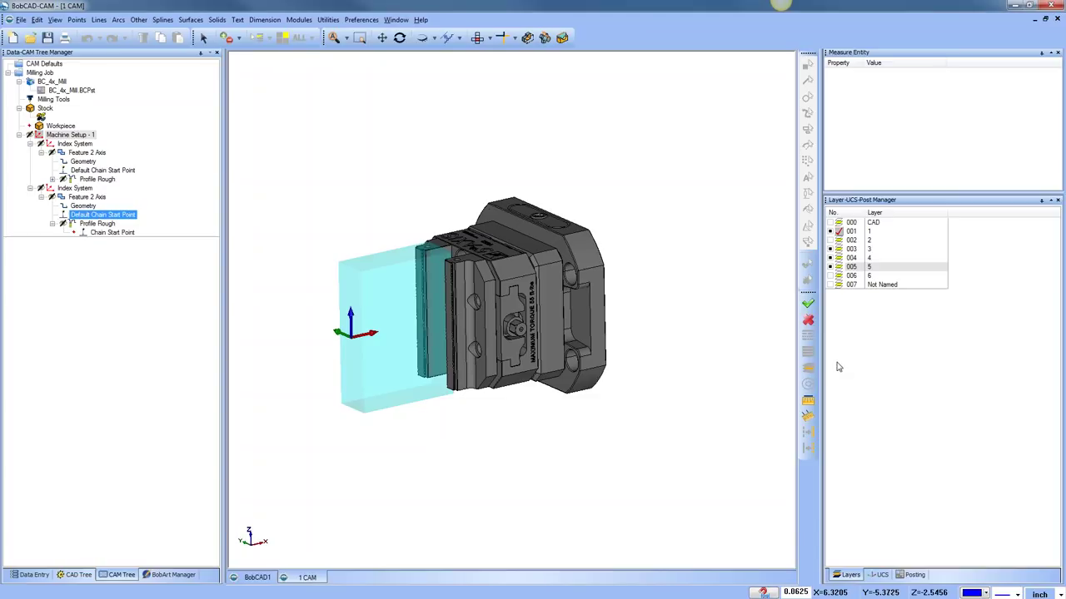
scroll(765, 307, down, 1)
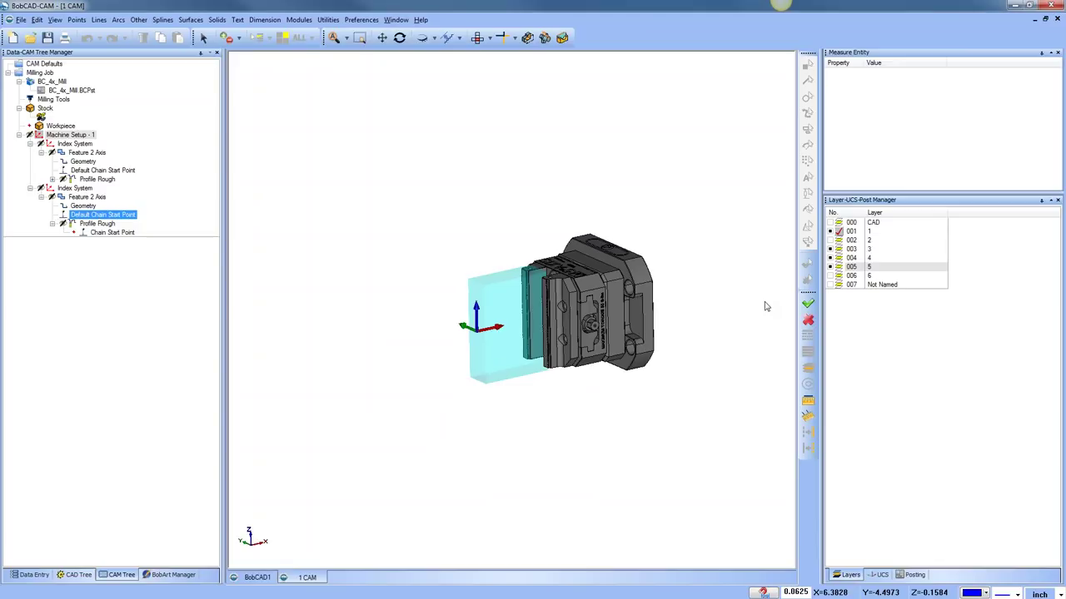
Collapse both Index System branches under Machine Setup - 1.
click(70, 135)
click(19, 135)
click(19, 135)
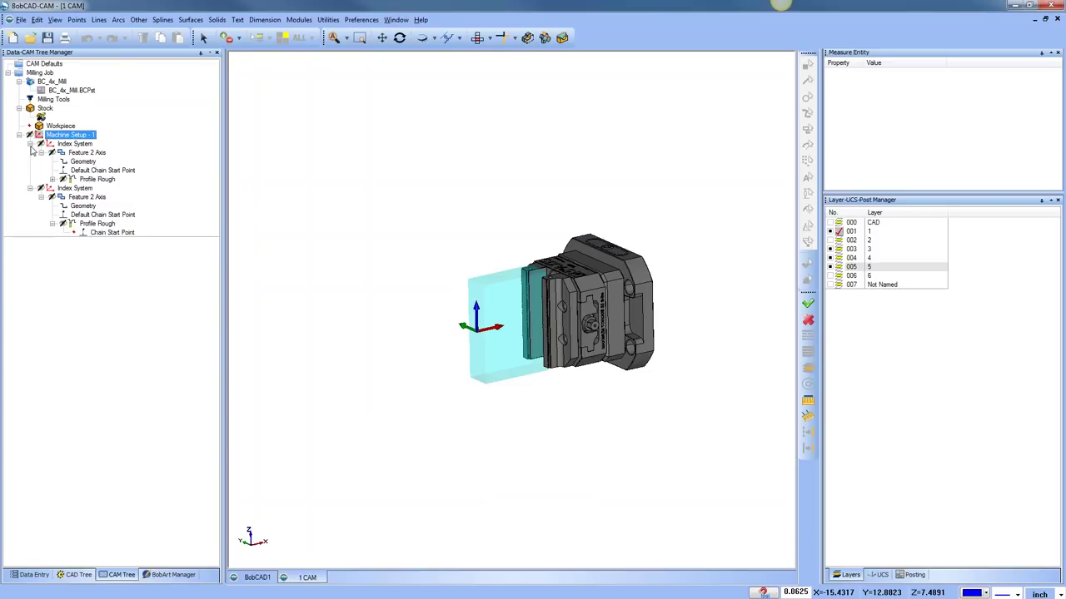
click(30, 144)
click(30, 153)
click(75, 153)
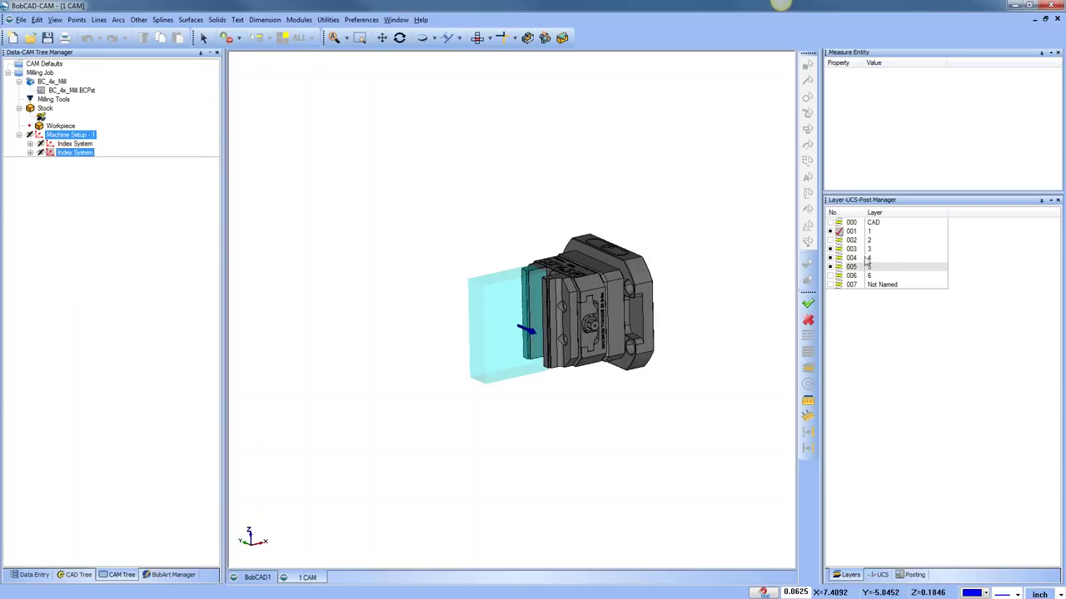
Hide layers 003 and 005 and show the machined part on layer 007.
click(830, 253)
click(830, 258)
click(830, 267)
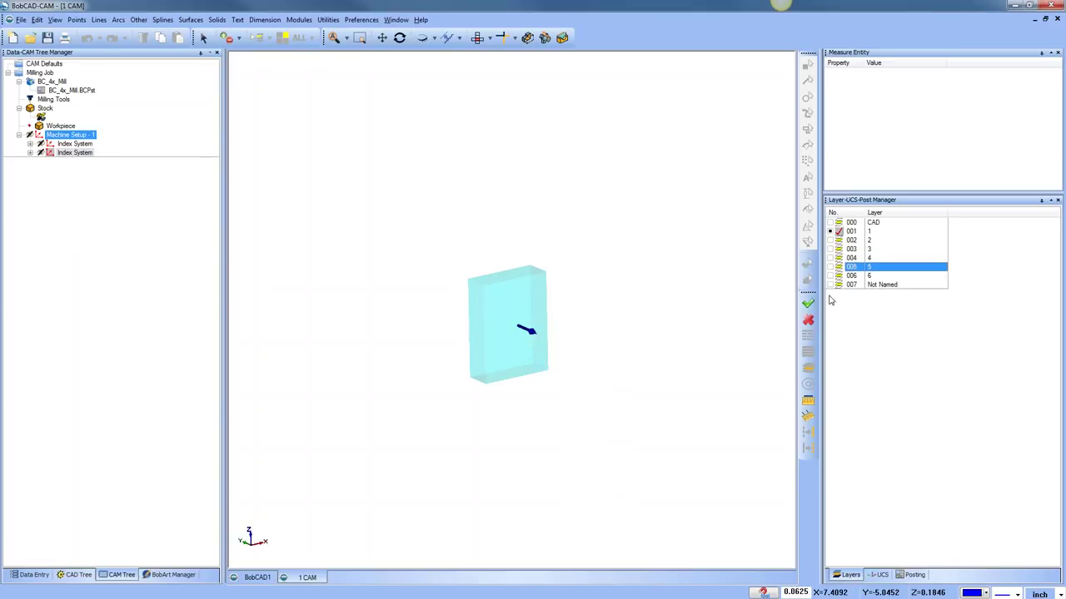
click(831, 285)
middle_drag(582, 299, 533, 250)
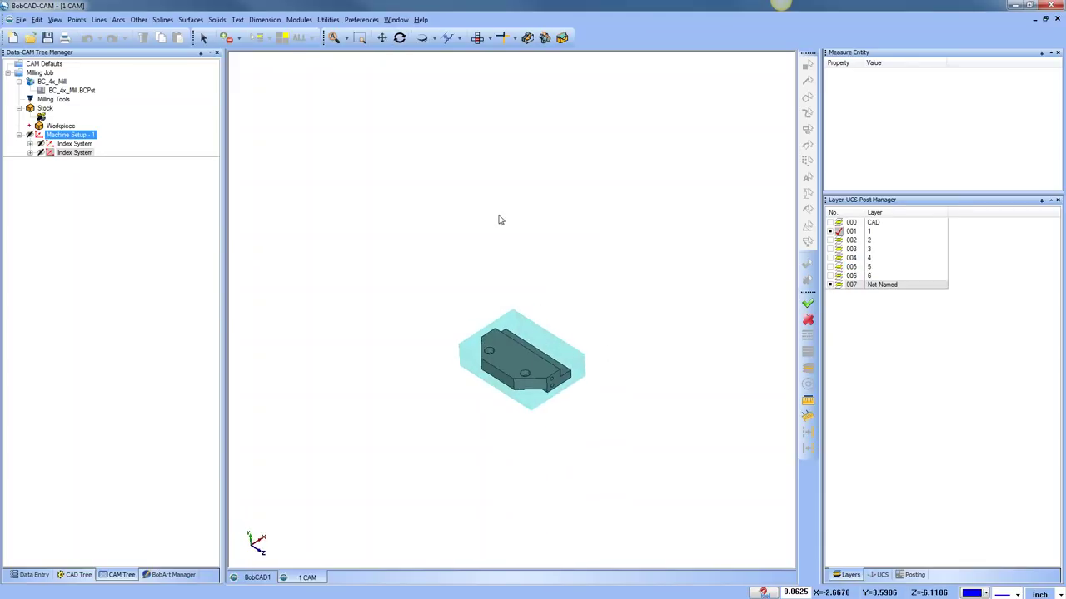
scroll(522, 353, up, 3)
click(299, 19)
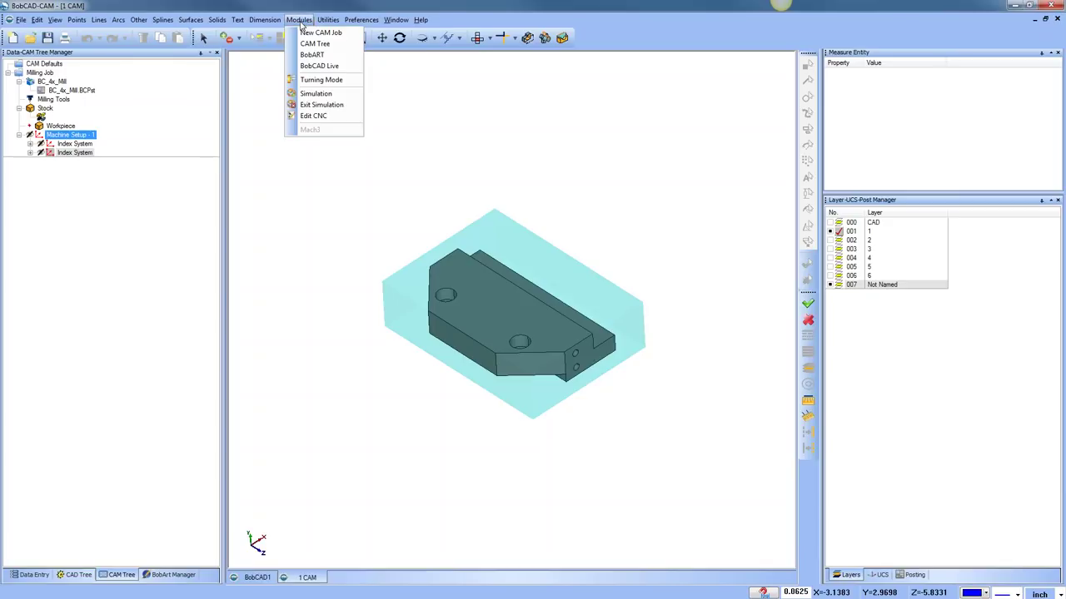
Run the machine simulation and view the full 4-axis mill from the front.
click(316, 93)
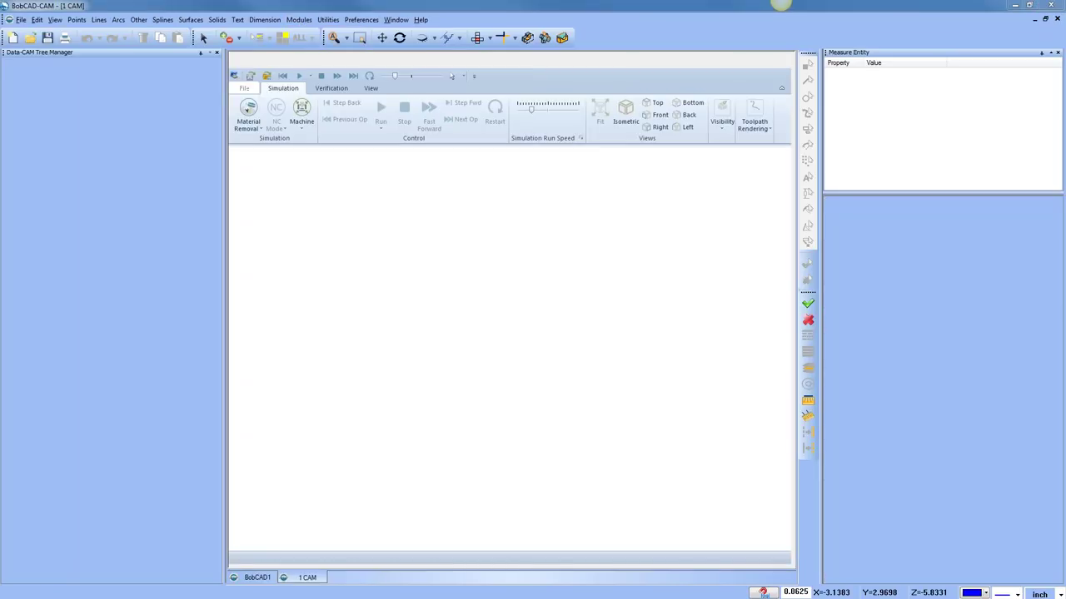
mouse_move(475, 422)
middle_down()
mouse_move(576, 385)
mouse_move(468, 432)
middle_up()
scroll(450, 383, up, 3)
middle_drag(443, 379, 487, 347)
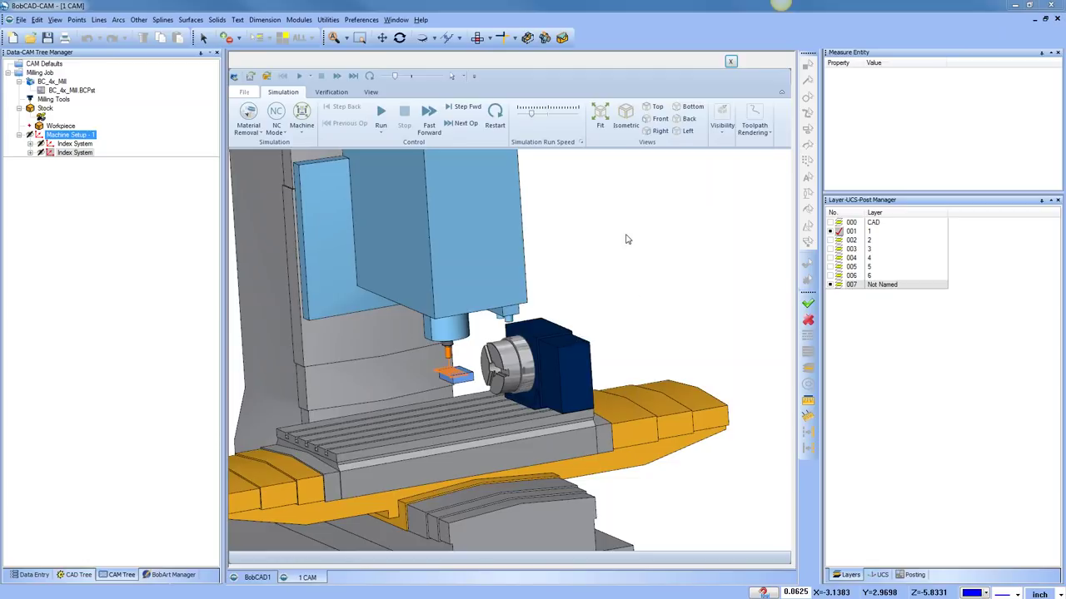
click(657, 118)
scroll(585, 315, down, 2)
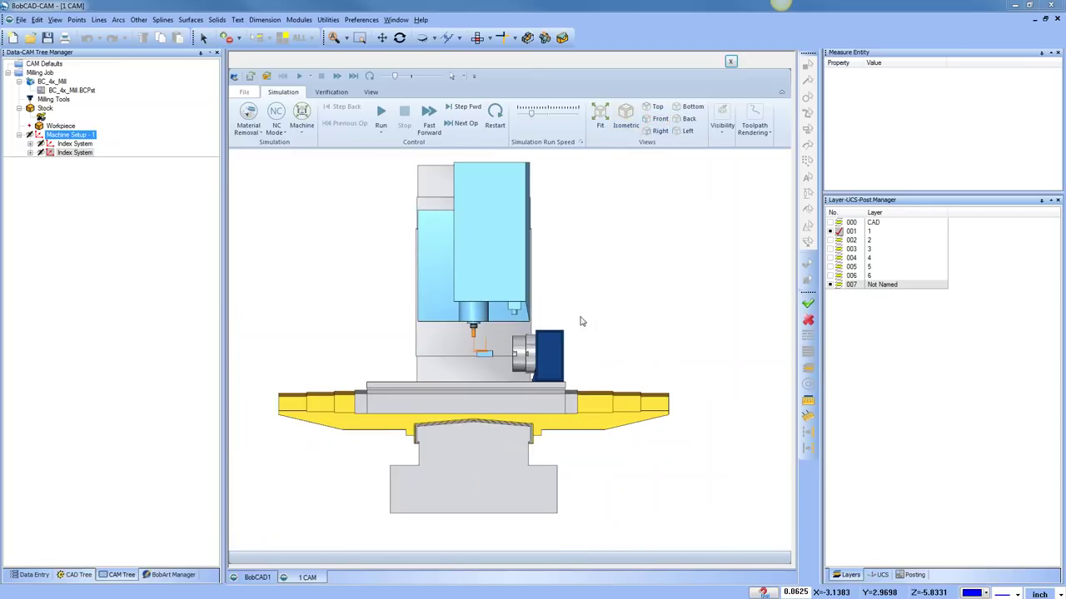
scroll(522, 321, up, 3)
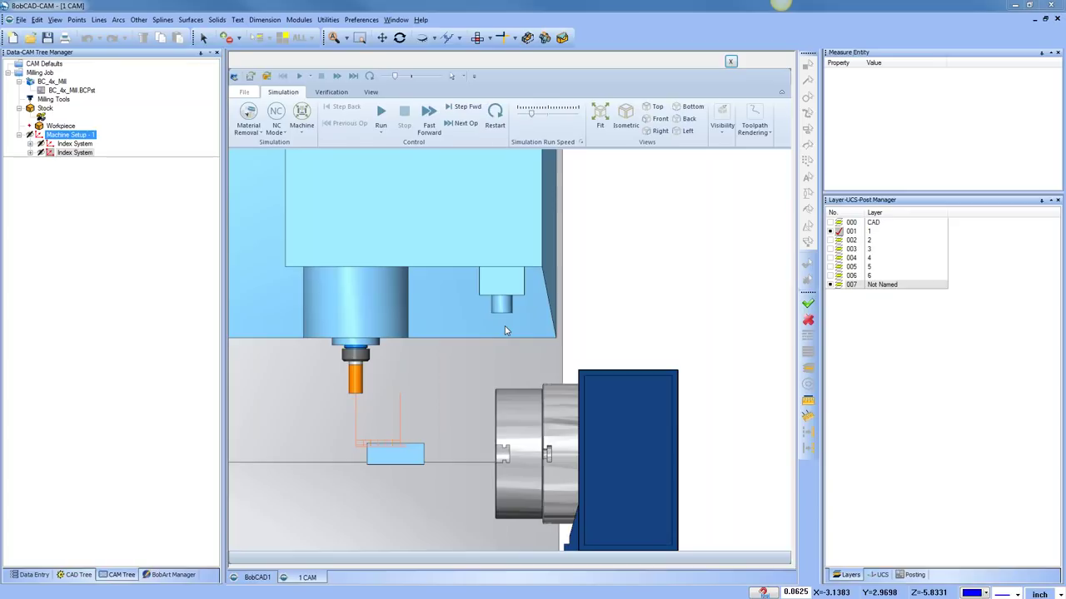
scroll(616, 304, down, 5)
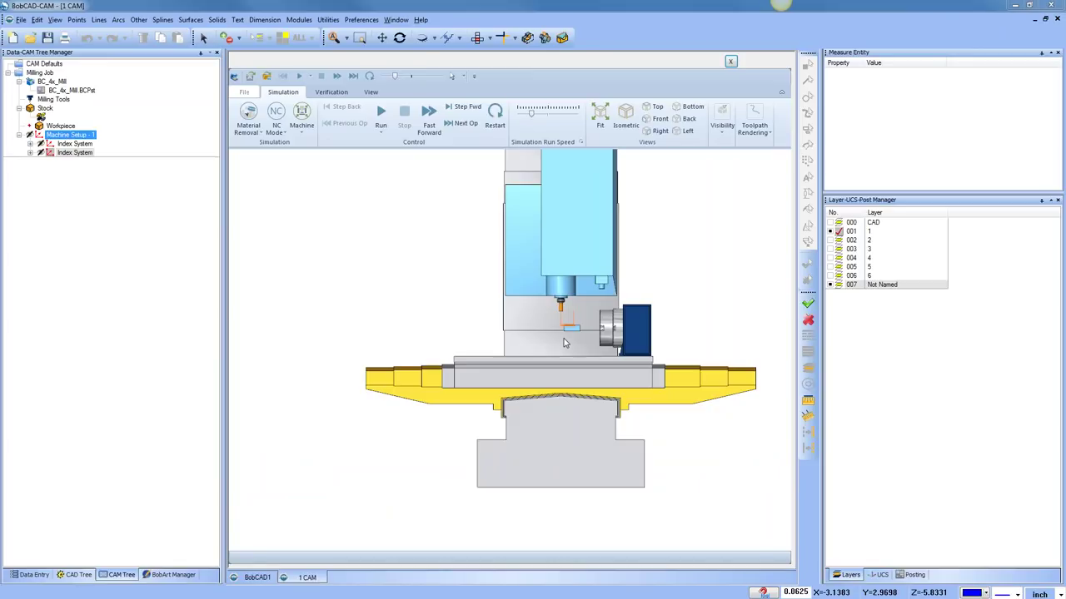
scroll(547, 356, up, 1)
scroll(548, 356, down, 1)
click(301, 117)
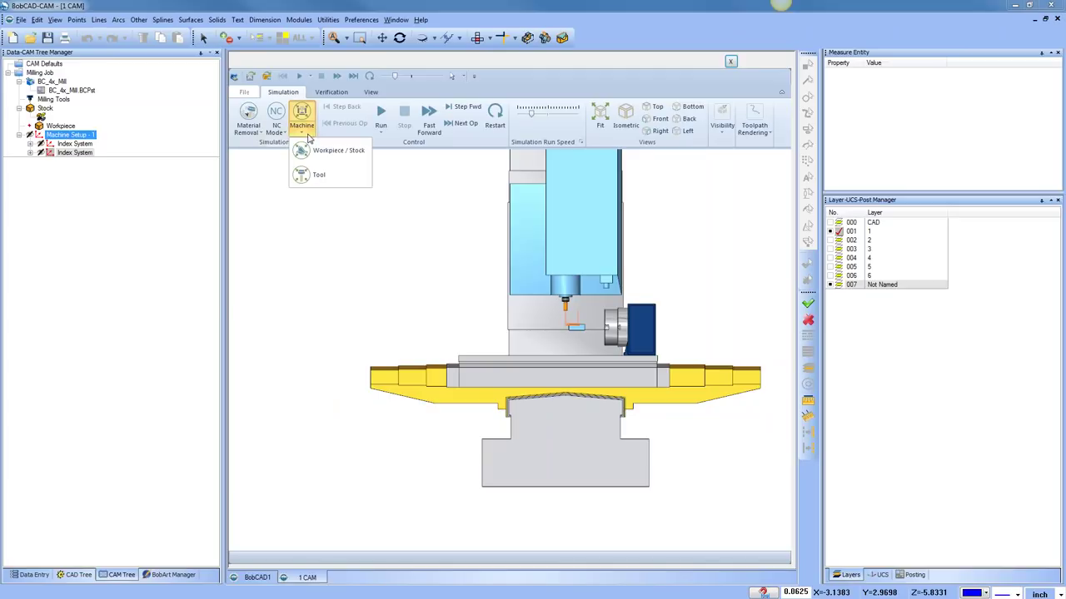
Set the simulation display to Workpiece / Stock and tilt the view to a 3D angle.
click(333, 154)
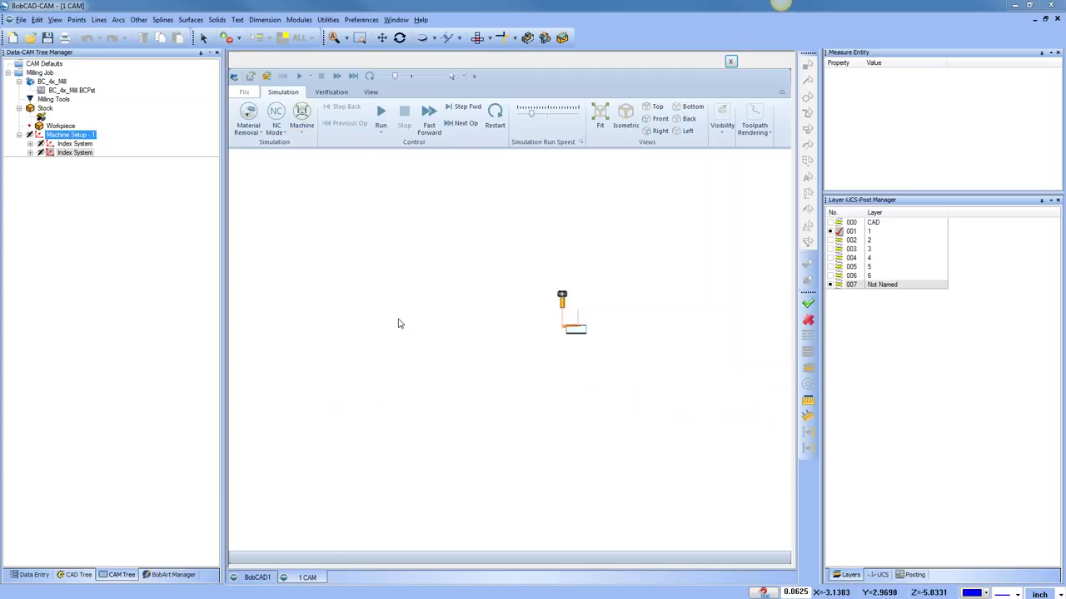
scroll(448, 301, down, 2)
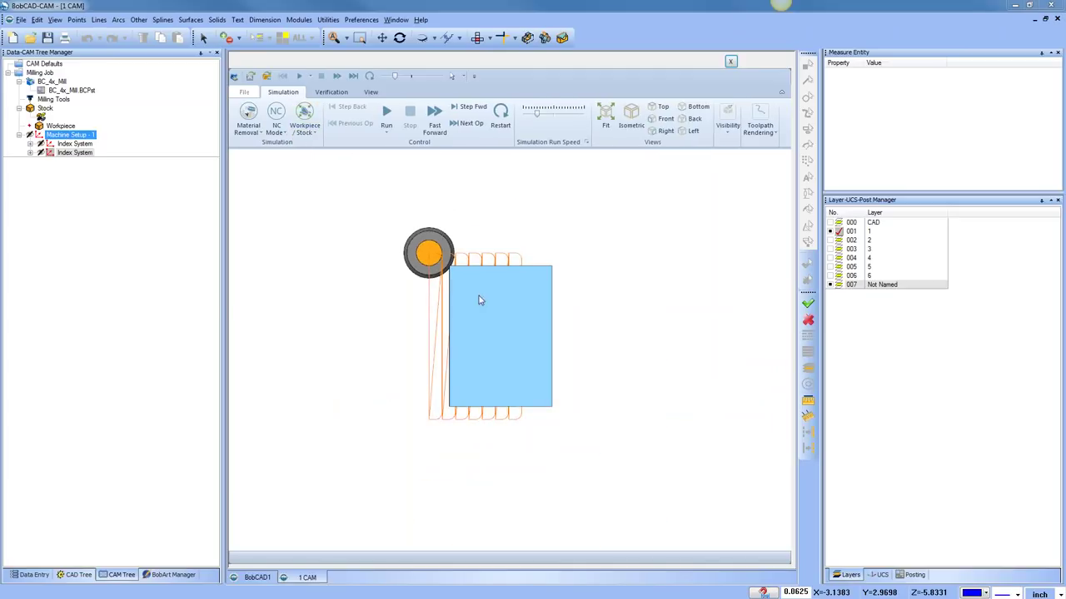
middle_drag(595, 364, 635, 434)
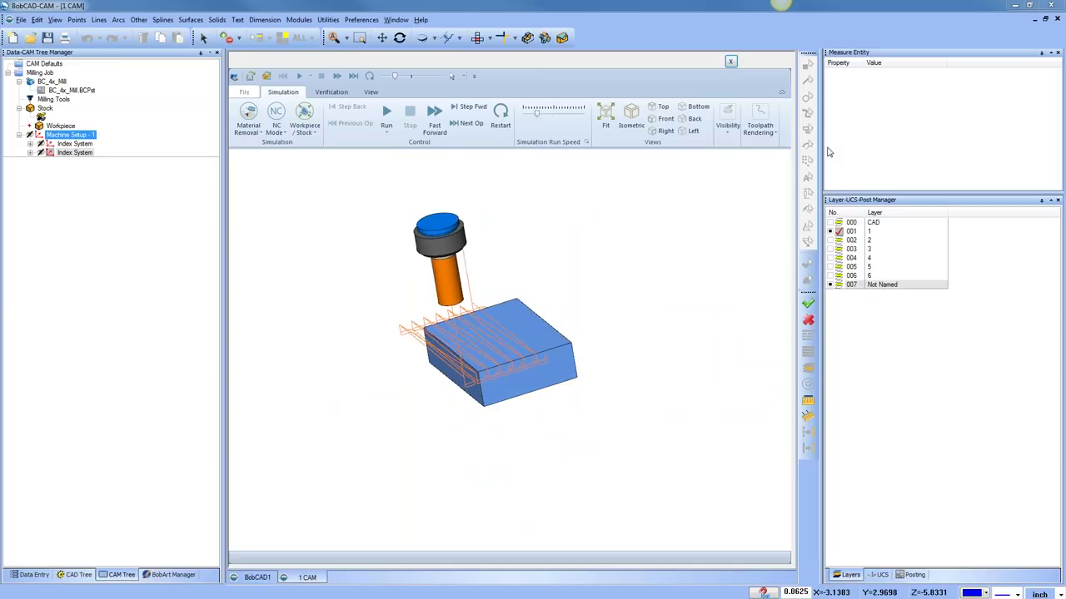
drag(822, 152, 873, 152)
Make the stock transparent under Visibility > Stock, then close the simulation.
click(728, 132)
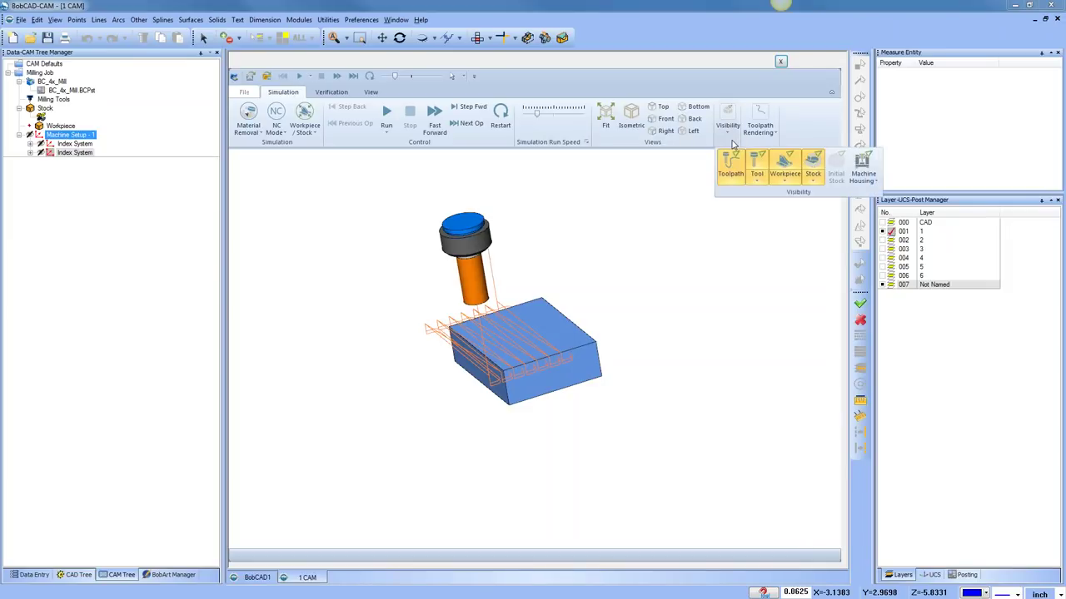
click(792, 182)
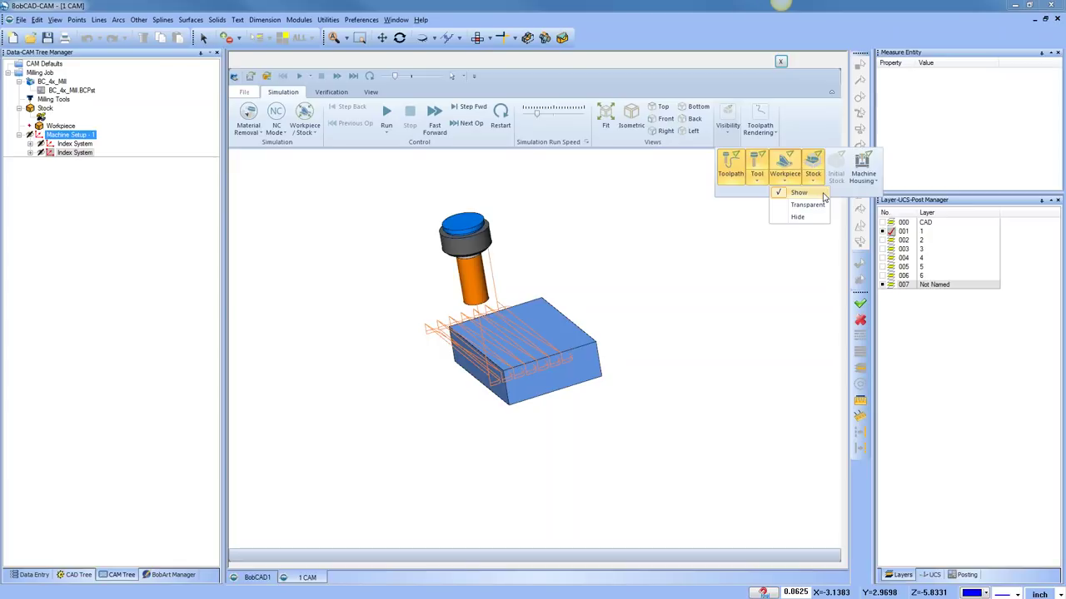
click(813, 178)
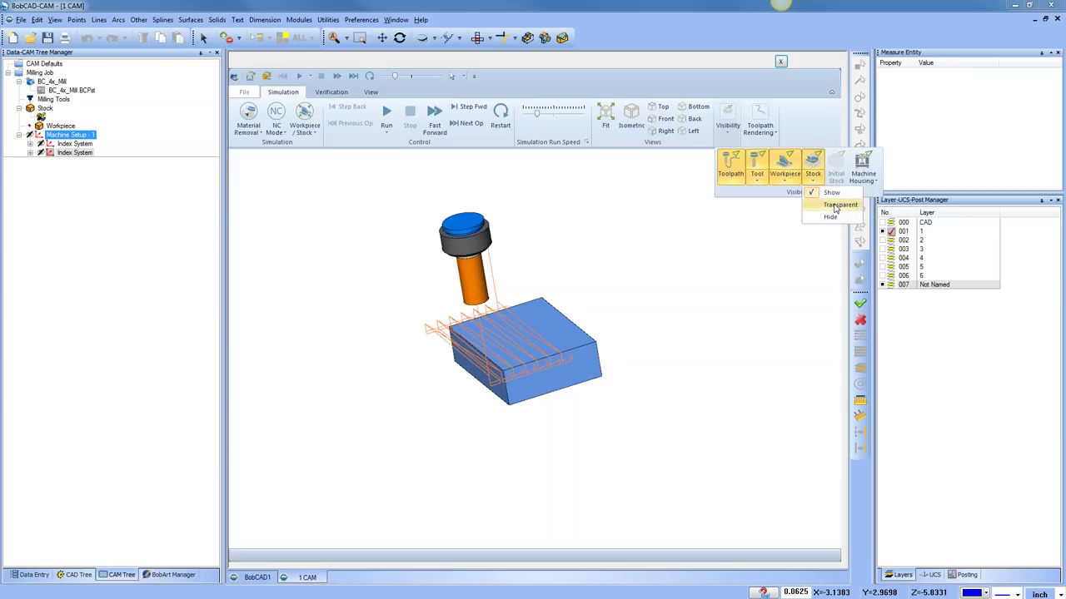
click(835, 206)
middle_drag(502, 360, 573, 417)
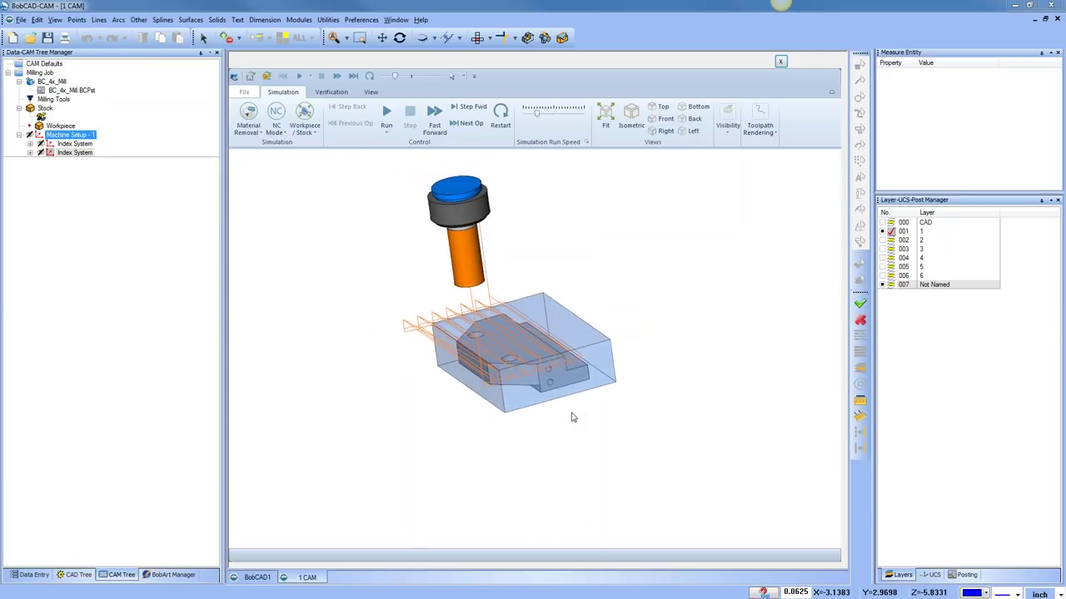
click(781, 62)
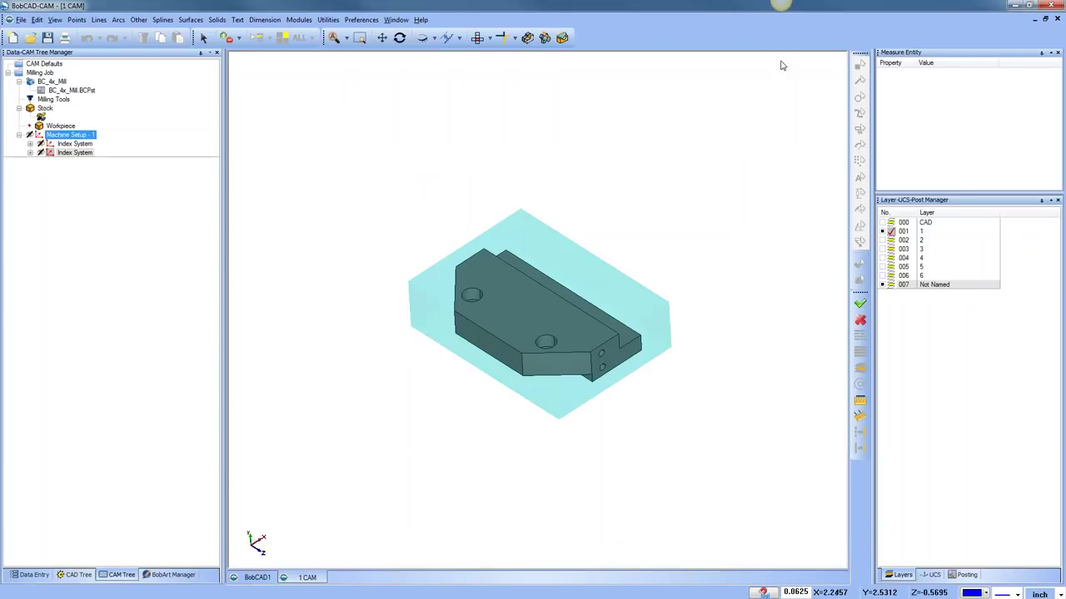
Turn on layer 002 to show the rotary base and relaunch Modules > Simulation.
click(883, 240)
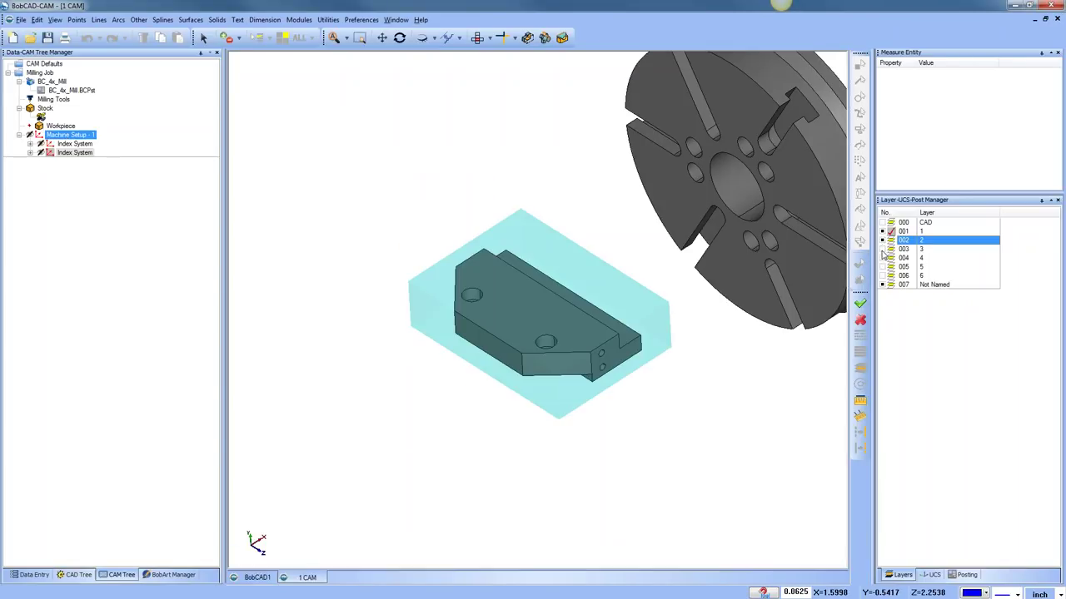
scroll(699, 298, down, 2)
middle_drag(699, 298, 583, 333)
click(328, 19)
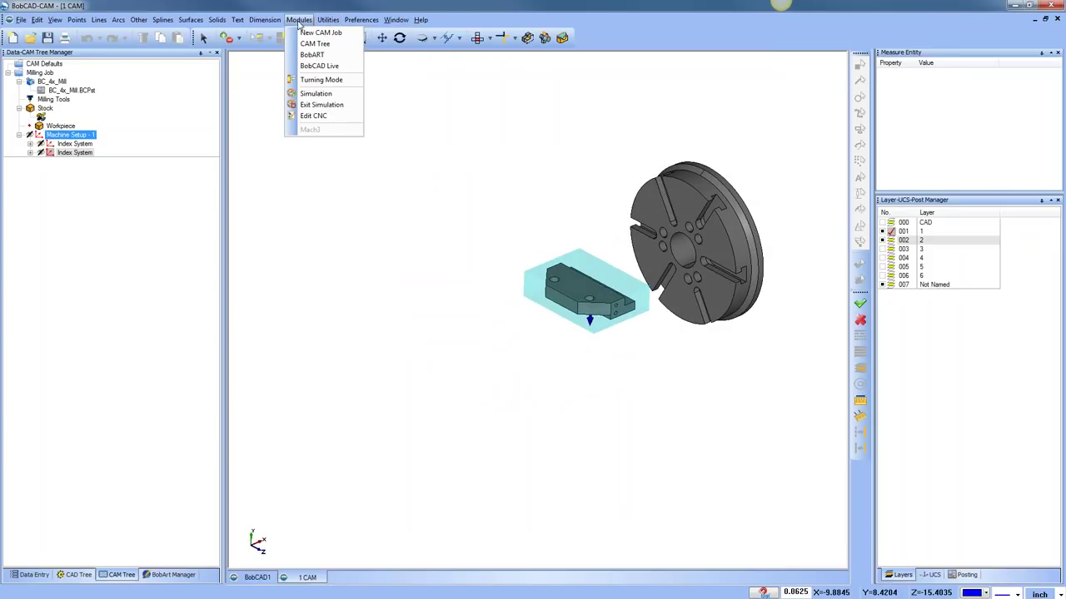
click(338, 95)
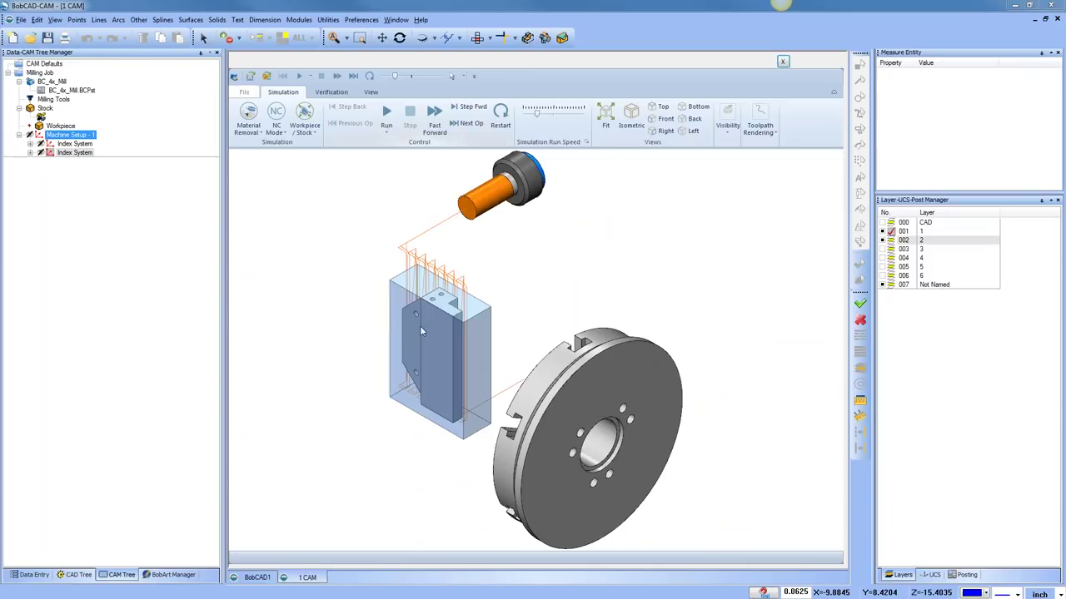
Bring up the Axis Control jog panel from the simulation's View tab.
middle_drag(440, 450, 611, 432)
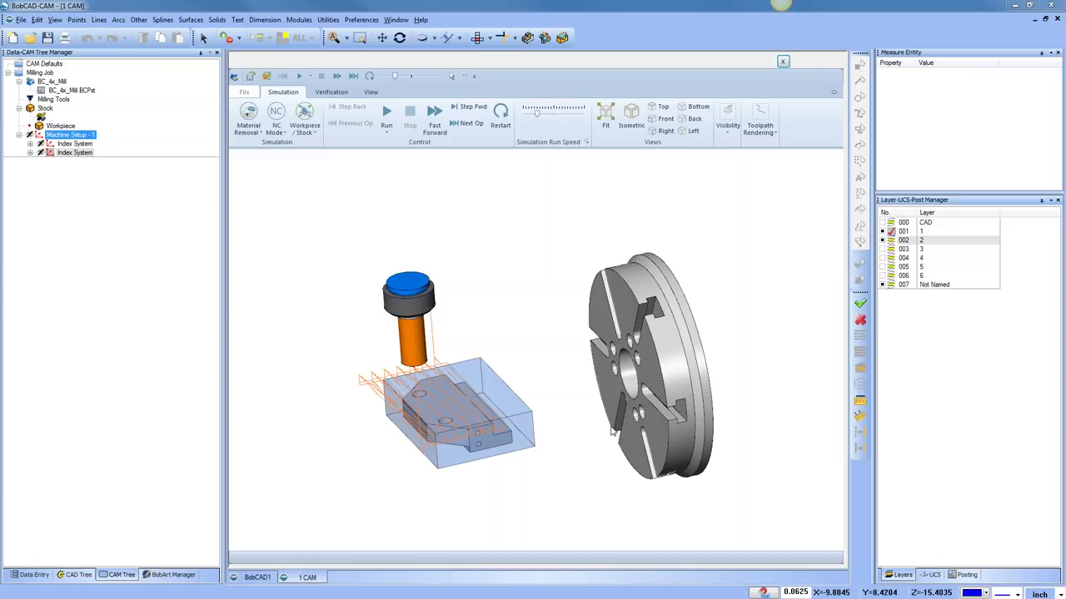
click(372, 93)
click(486, 118)
click(486, 119)
click(439, 121)
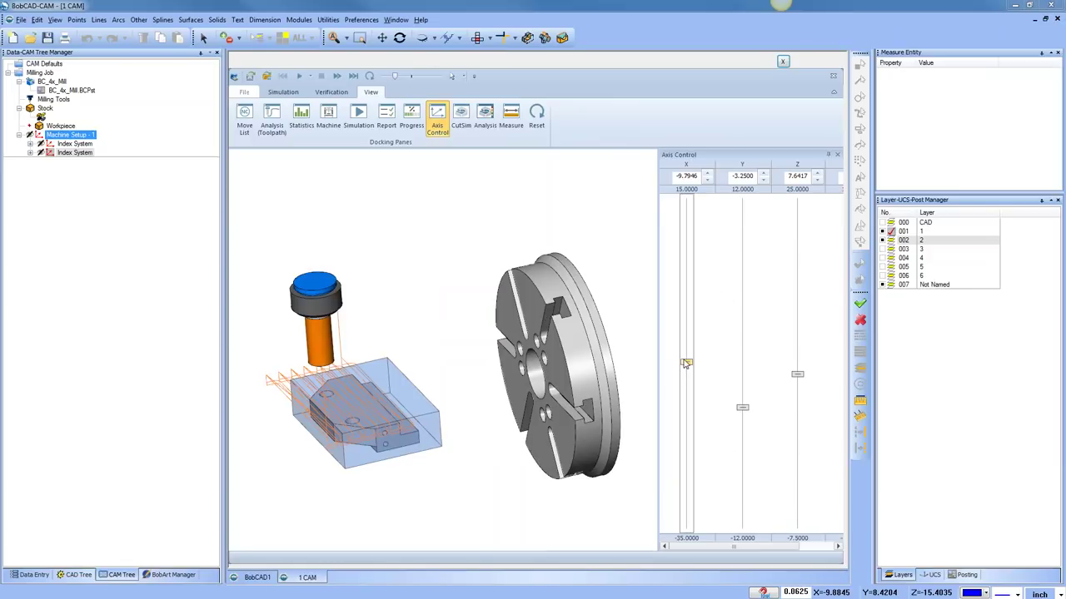
Jog the tool along X, Y and Z into the part, then close the simulation.
drag(686, 366, 687, 312)
drag(796, 376, 798, 397)
drag(742, 407, 743, 383)
drag(686, 323, 647, 354)
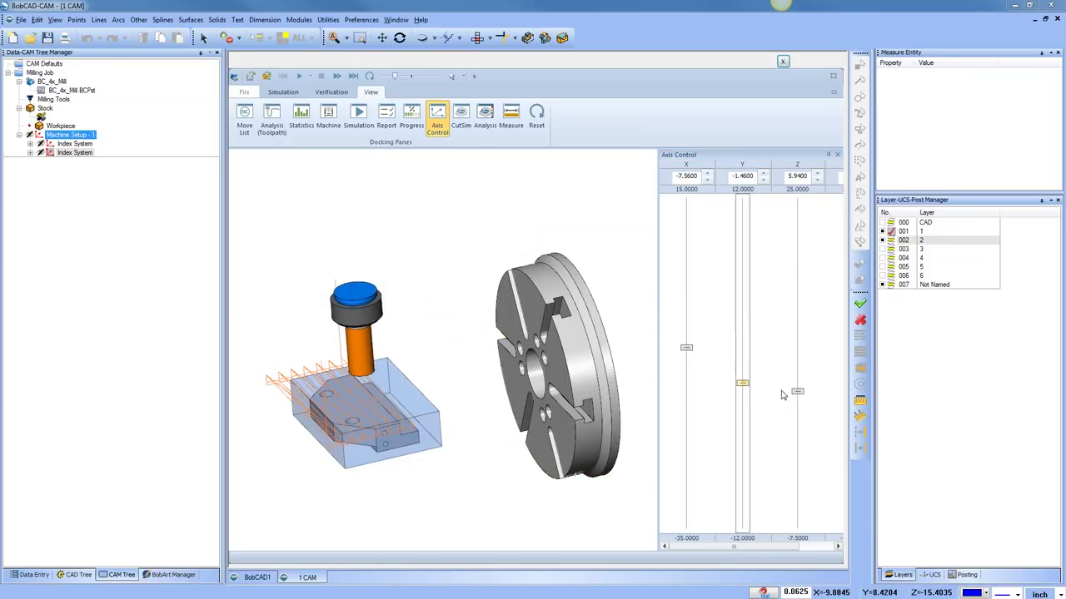
mouse_move(796, 391)
mouse_down()
mouse_move(796, 418)
mouse_move(796, 374)
mouse_up()
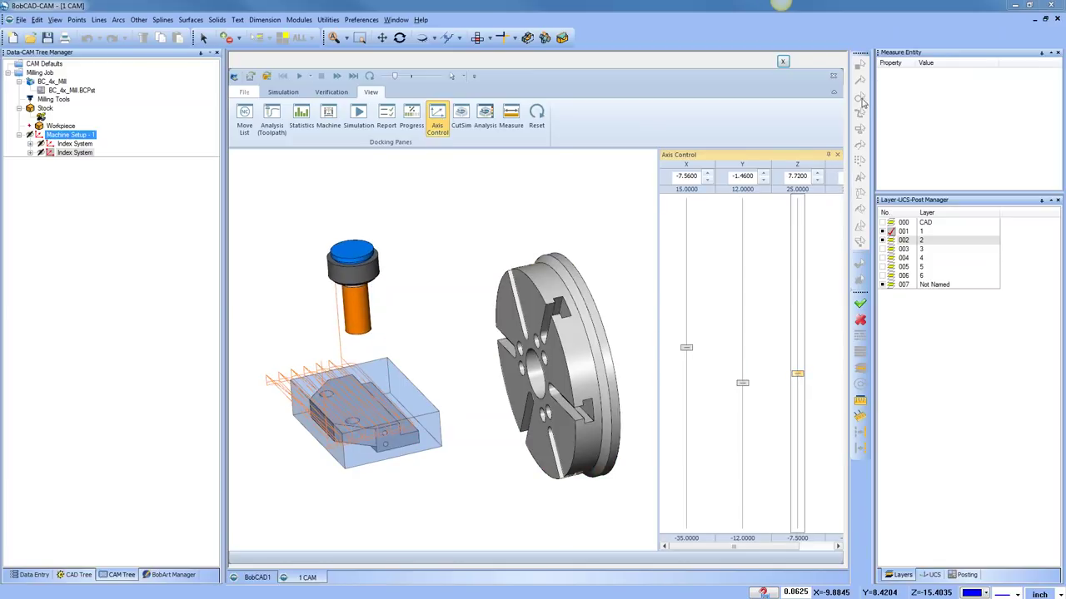
click(782, 62)
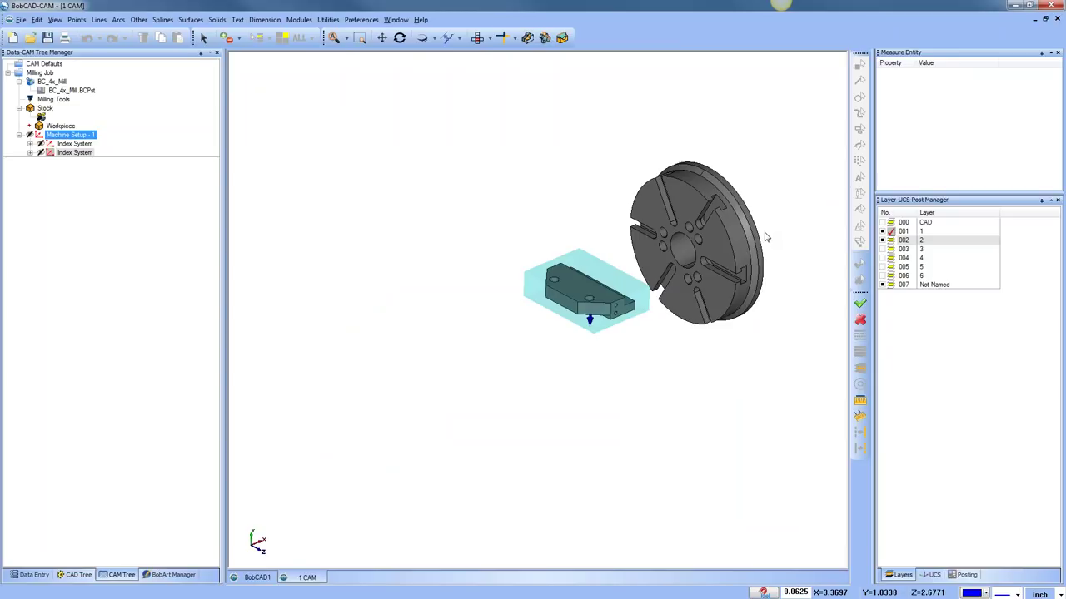
Pan the part and rotary base into view and right-click CAM Defaults in the CAM tree.
middle_drag(711, 236, 657, 273)
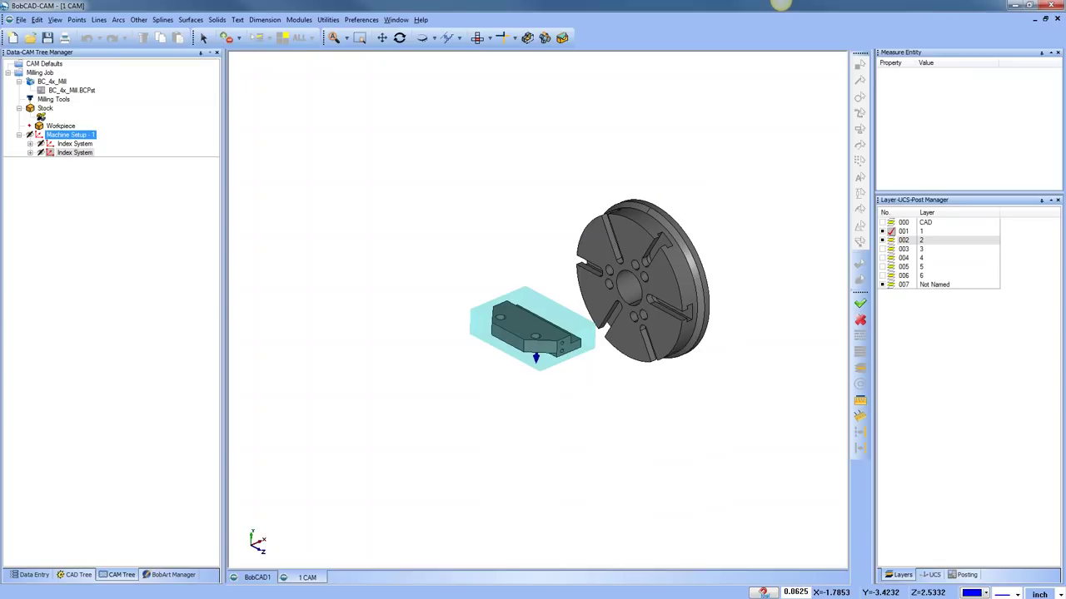
click(40, 64)
right_click(46, 64)
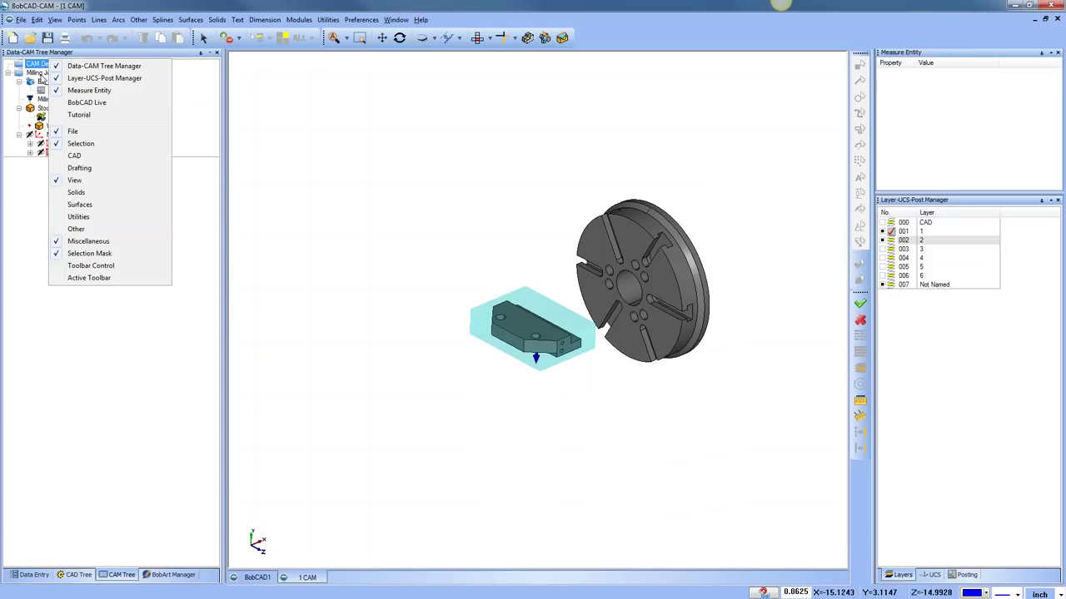
Open CAM Defaults' Current Settings and set the machine Make to BC_4x_Mill.
right_click(40, 73)
click(100, 78)
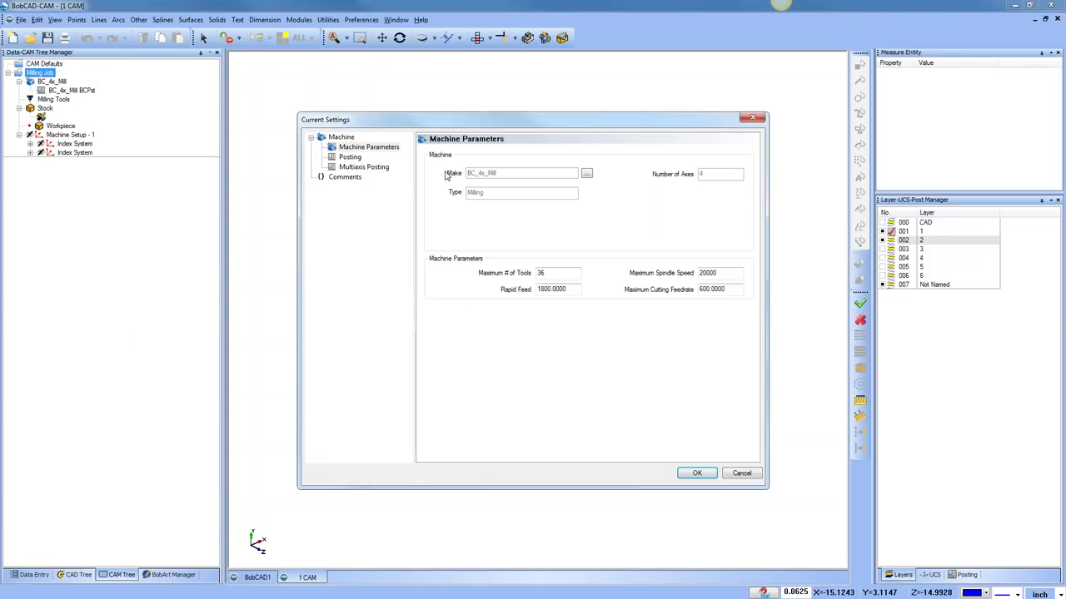
click(742, 473)
click(54, 81)
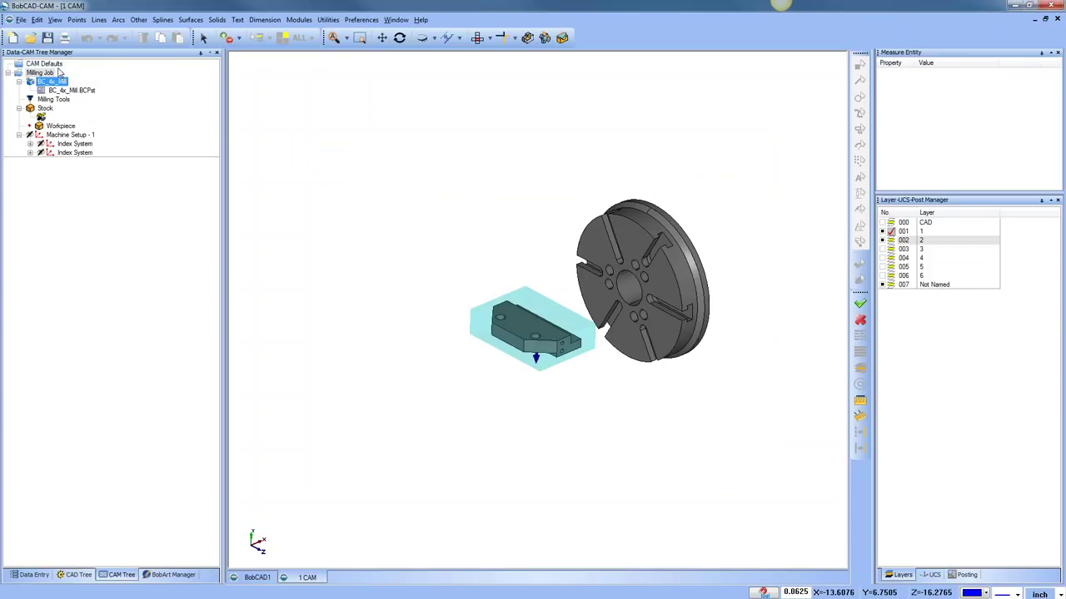
right_click(56, 65)
click(138, 93)
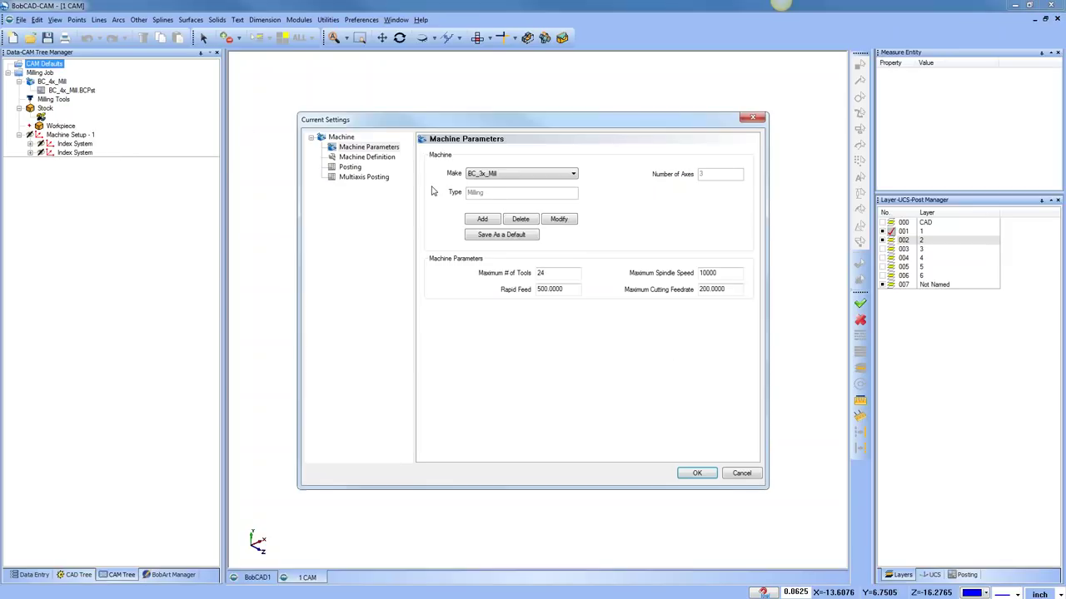
click(508, 175)
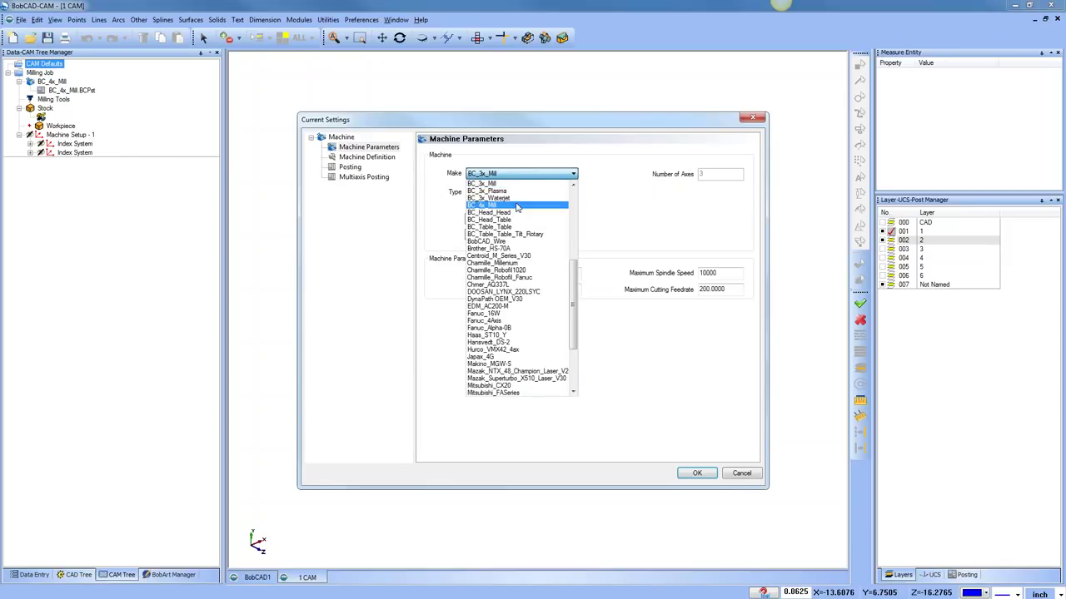
click(514, 206)
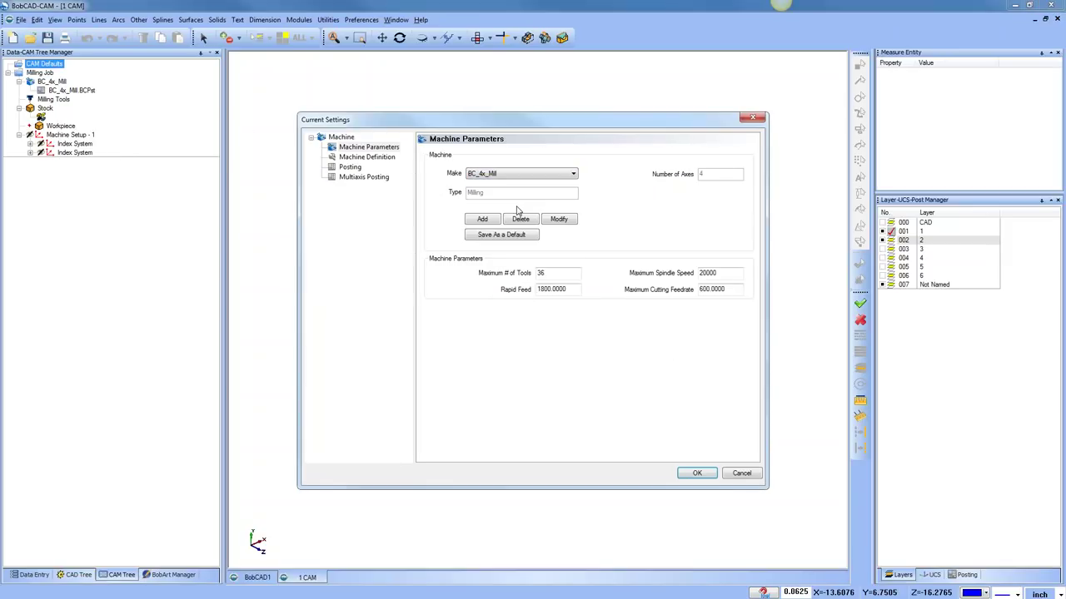
Inspect the Machine Definition components mh_base, yaxis, rotary_base and xaxis.
click(382, 158)
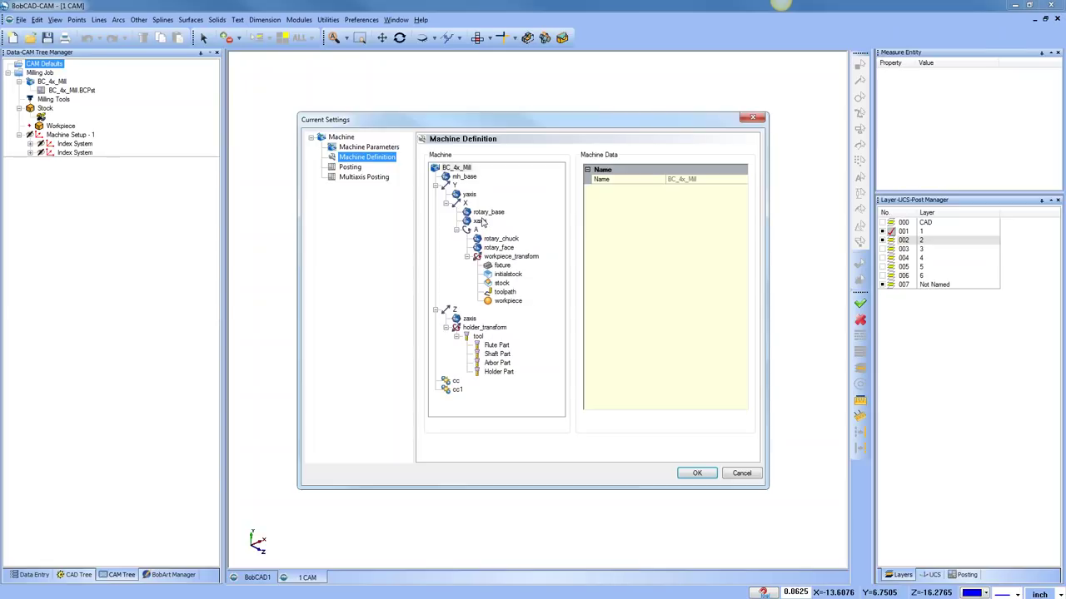
click(468, 195)
click(451, 177)
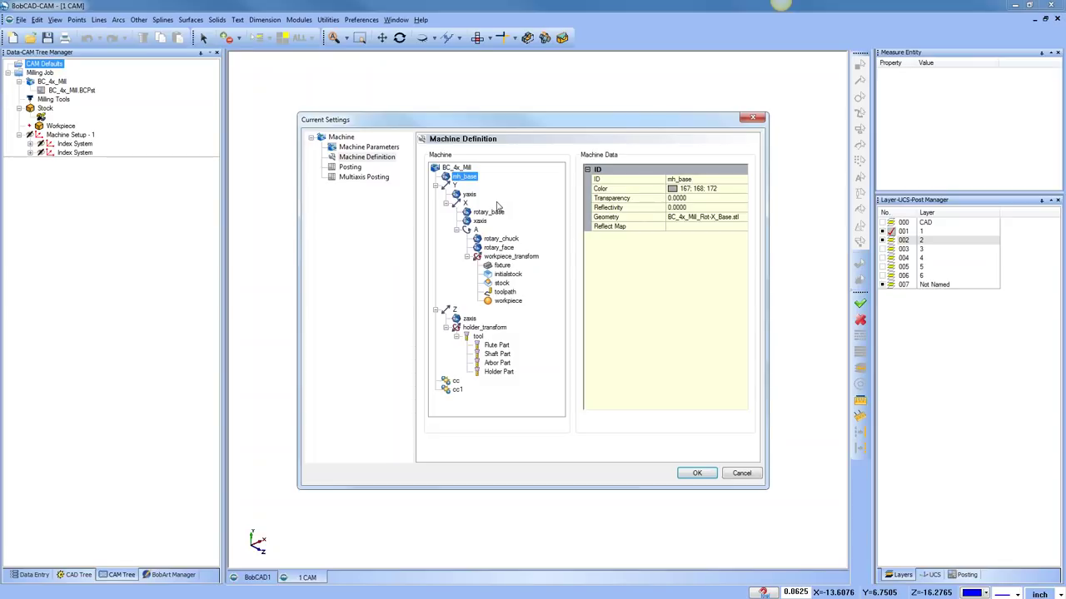
click(471, 196)
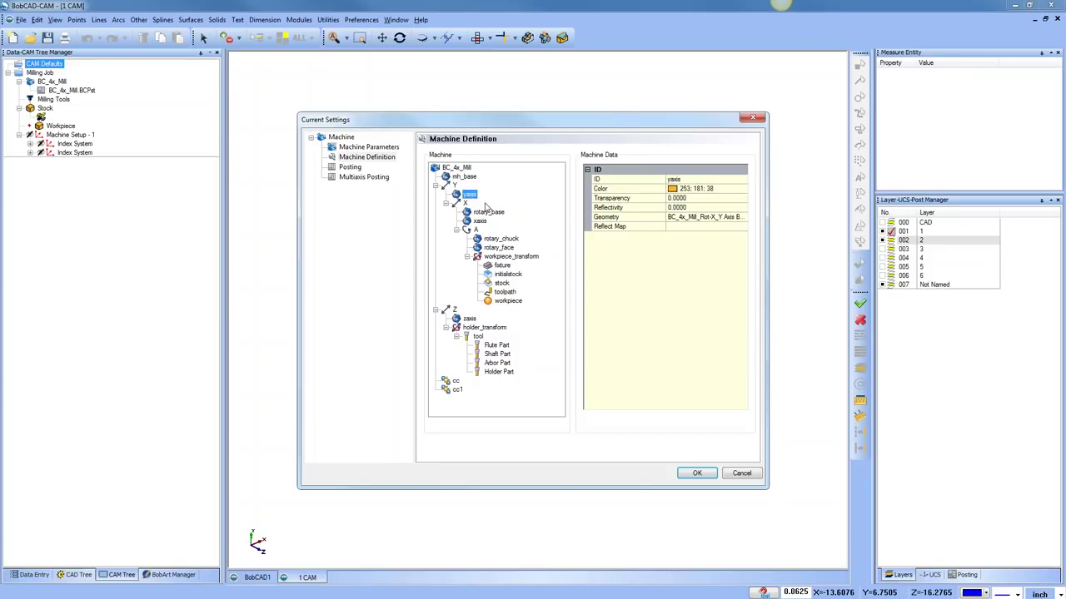
click(491, 214)
click(485, 221)
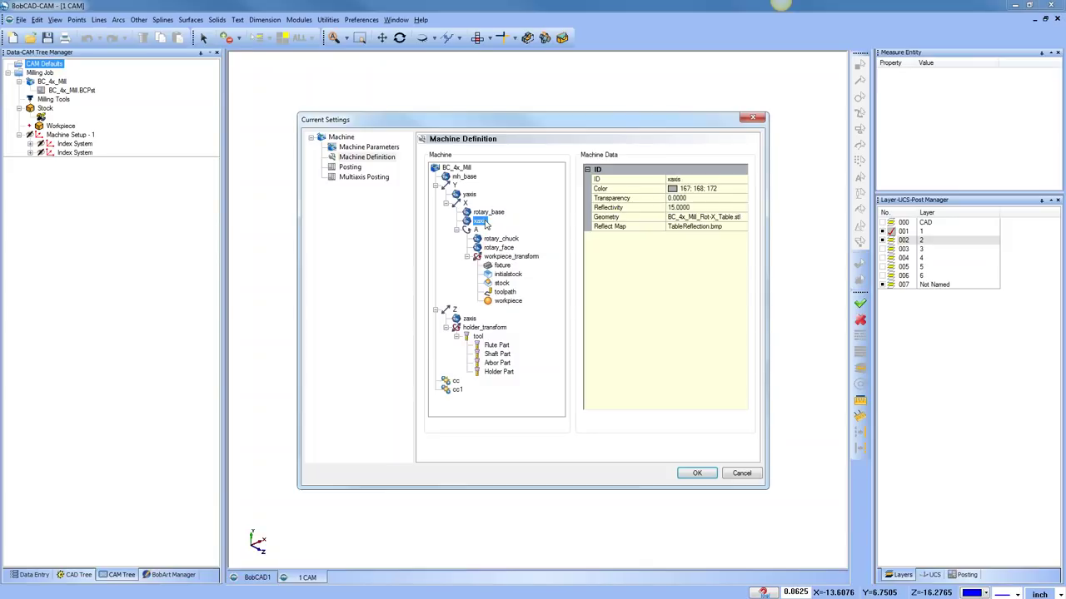
Review the cc and cc1 collision-checking groups, then cancel the settings.
click(456, 382)
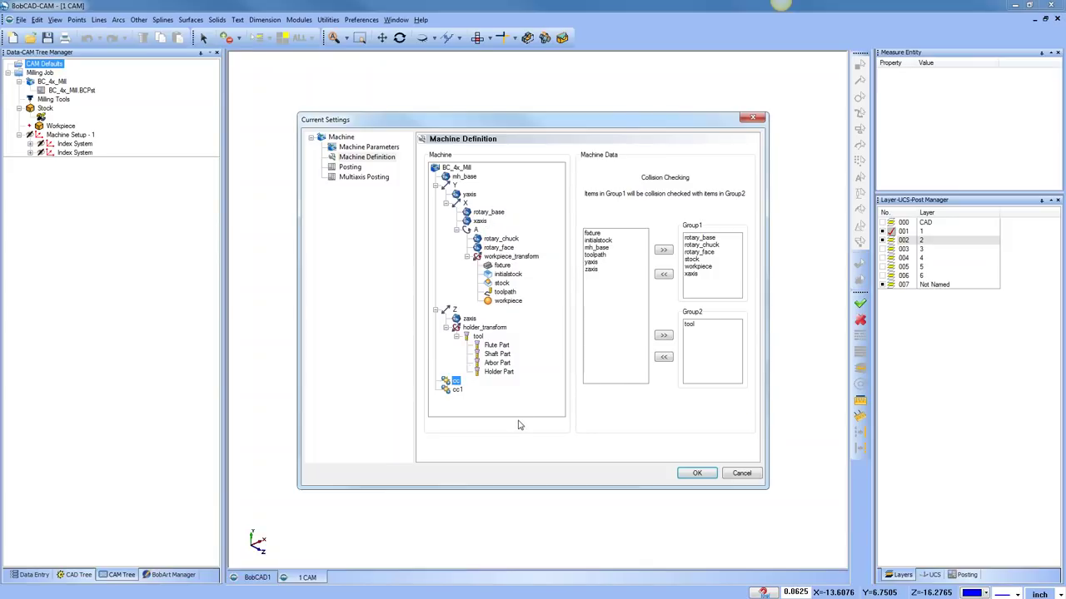
click(459, 390)
click(456, 381)
click(743, 474)
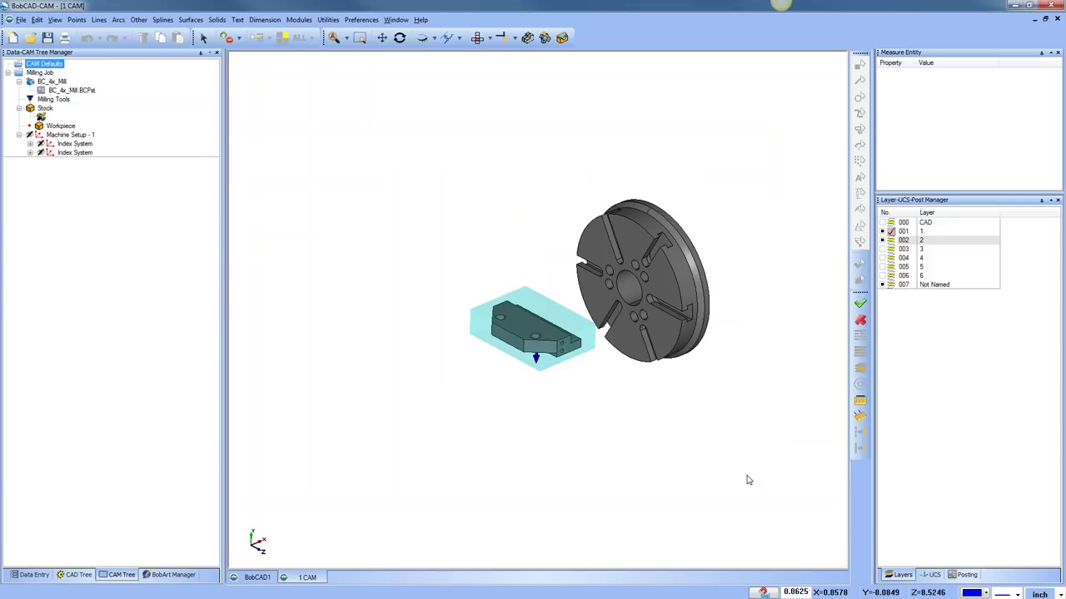
Turn on layers 003, 004 and 005 and orbit the view to face the vise.
click(883, 249)
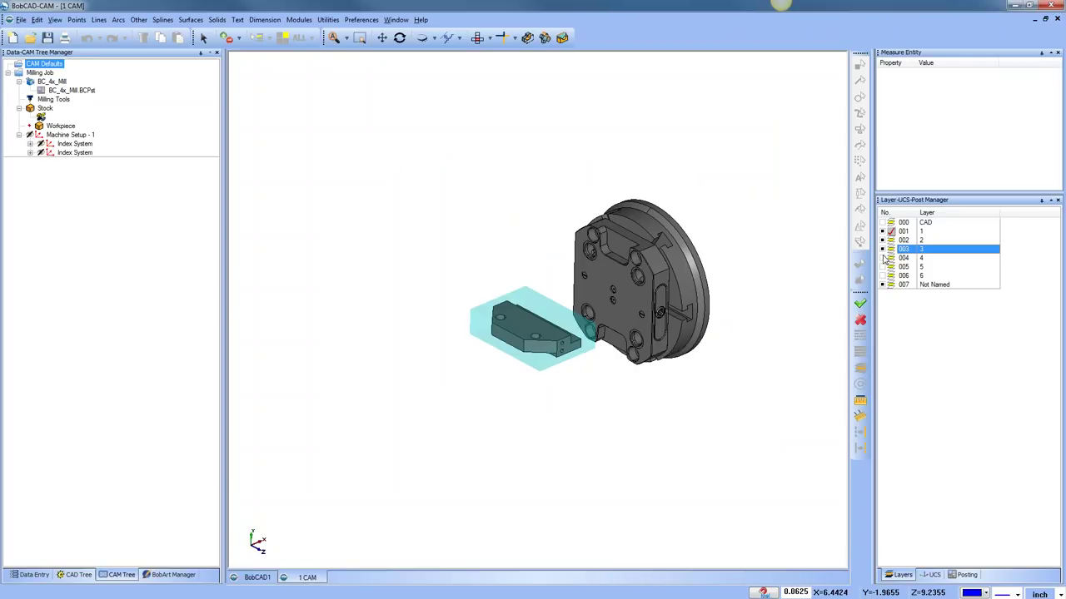
click(885, 259)
click(883, 266)
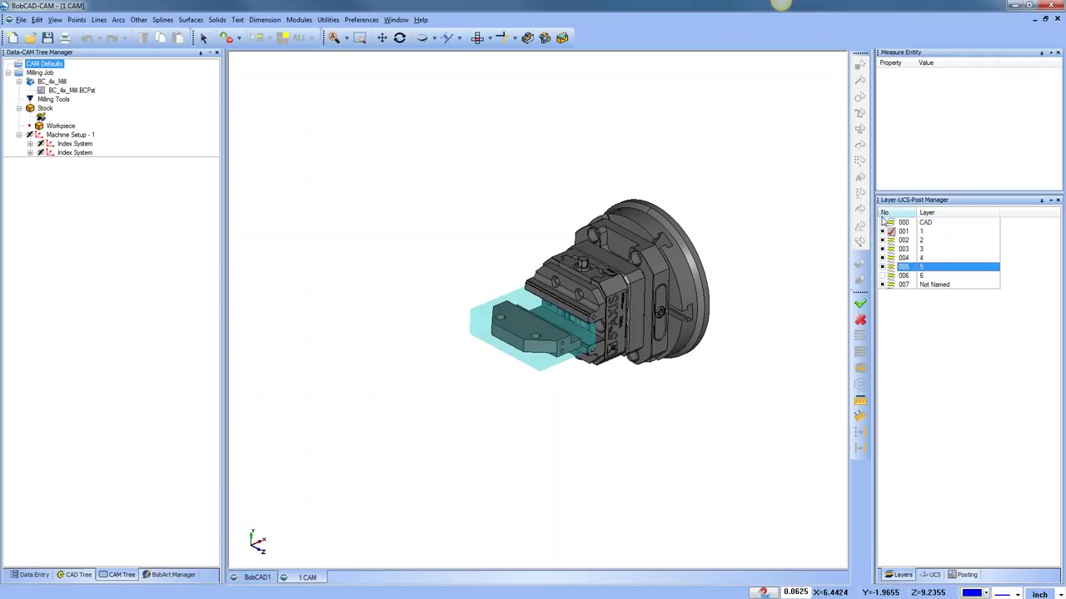
scroll(725, 353, up, 3)
middle_drag(725, 353, 659, 180)
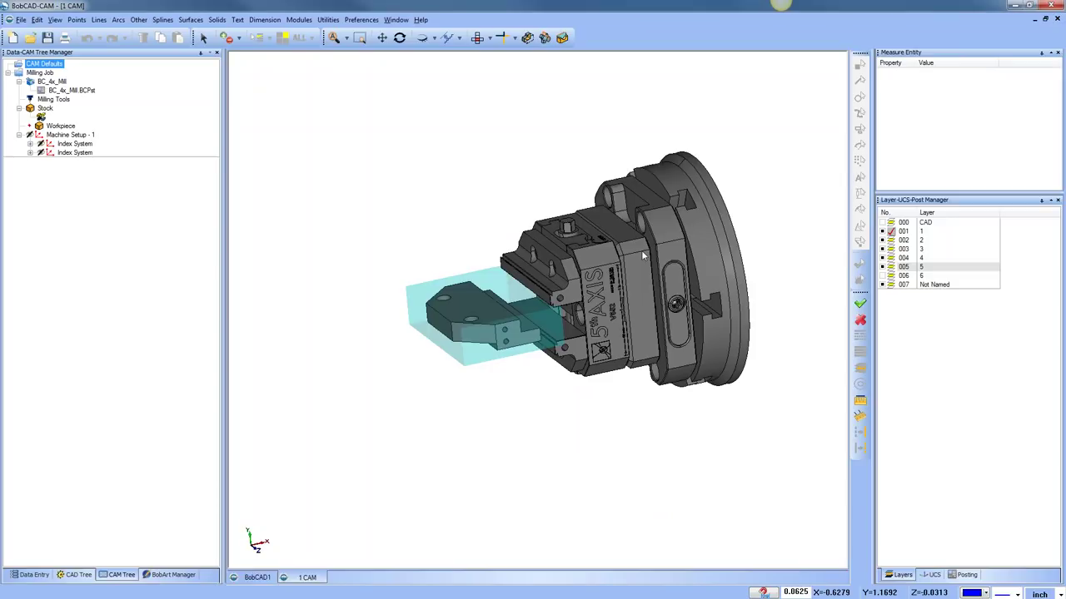
middle_drag(638, 302, 616, 298)
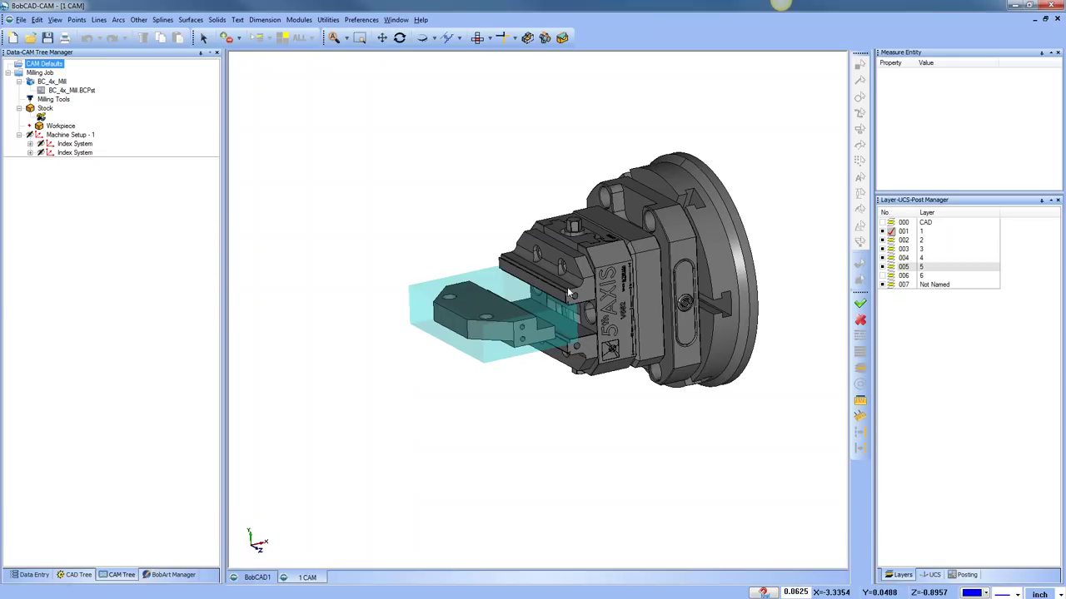
Run Modules > Simulation, then orbit and zoom to inspect the toolpath over the clamped stock.
click(299, 20)
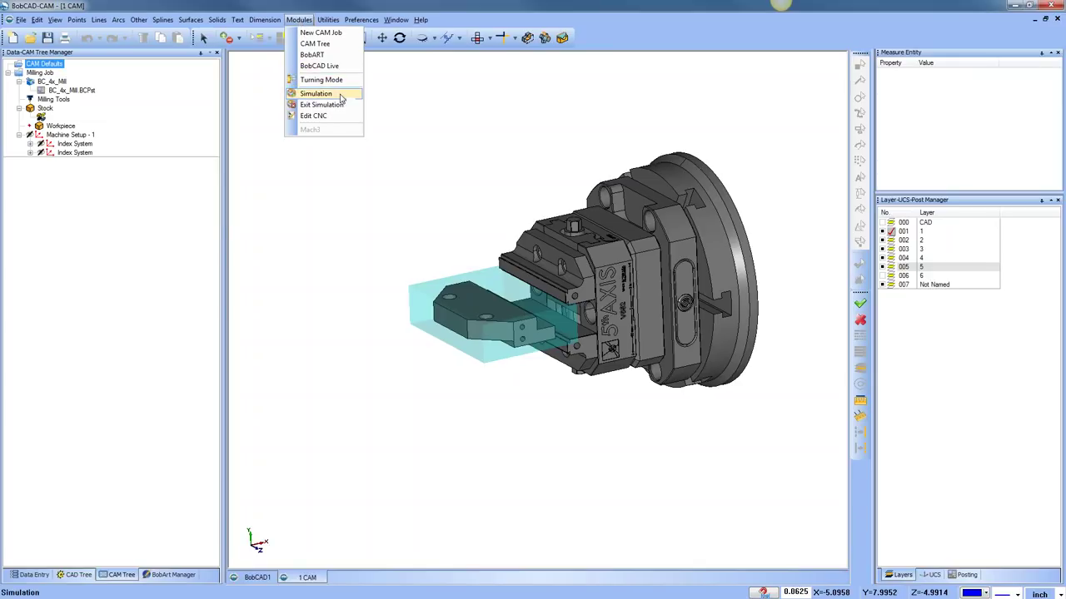
click(337, 103)
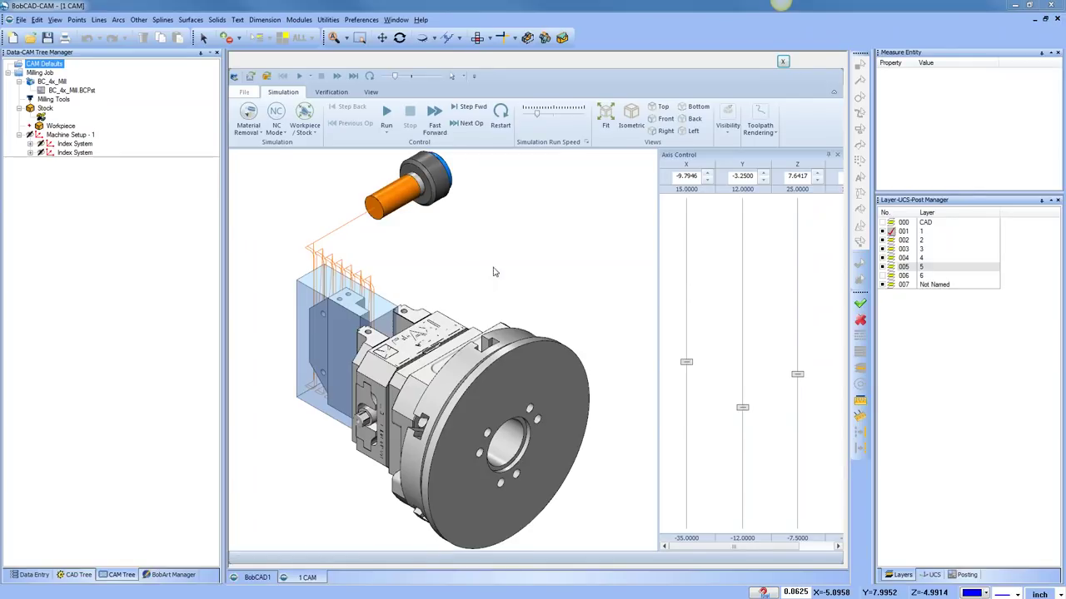
scroll(521, 285, down, 2)
middle_drag(446, 348, 541, 329)
scroll(525, 333, up, 2)
scroll(599, 356, down, 1)
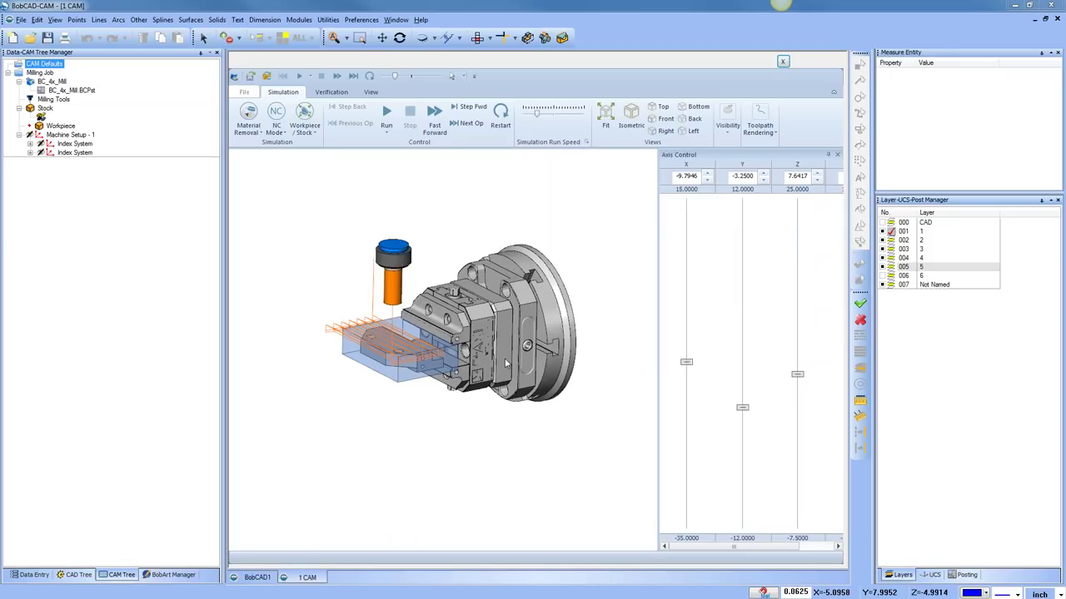
Close the simulation, review the Help > Licenses status dialog, and dismiss it with OK.
click(784, 62)
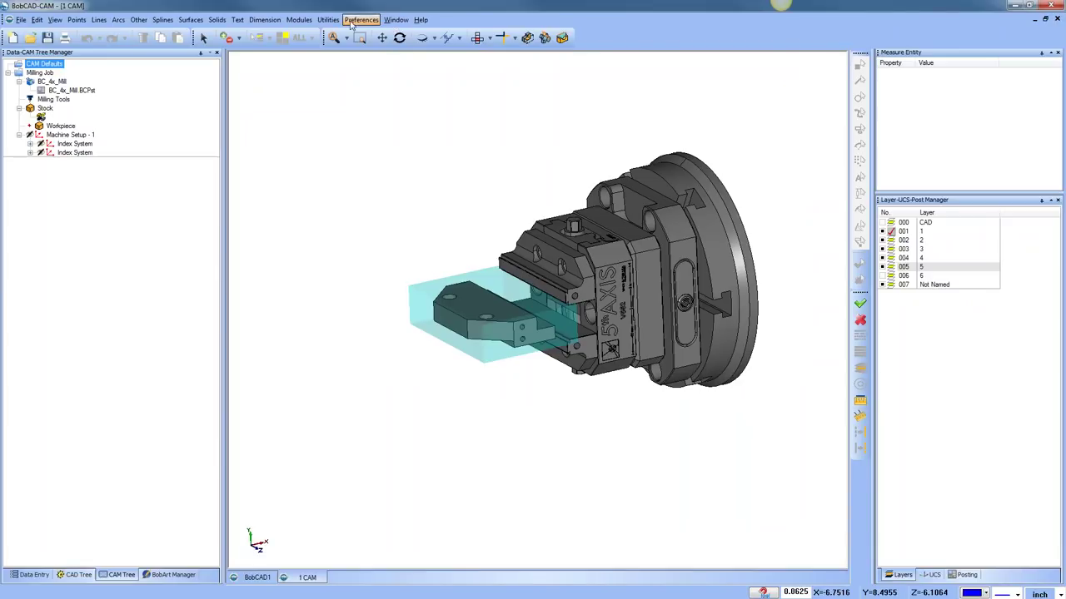
click(420, 21)
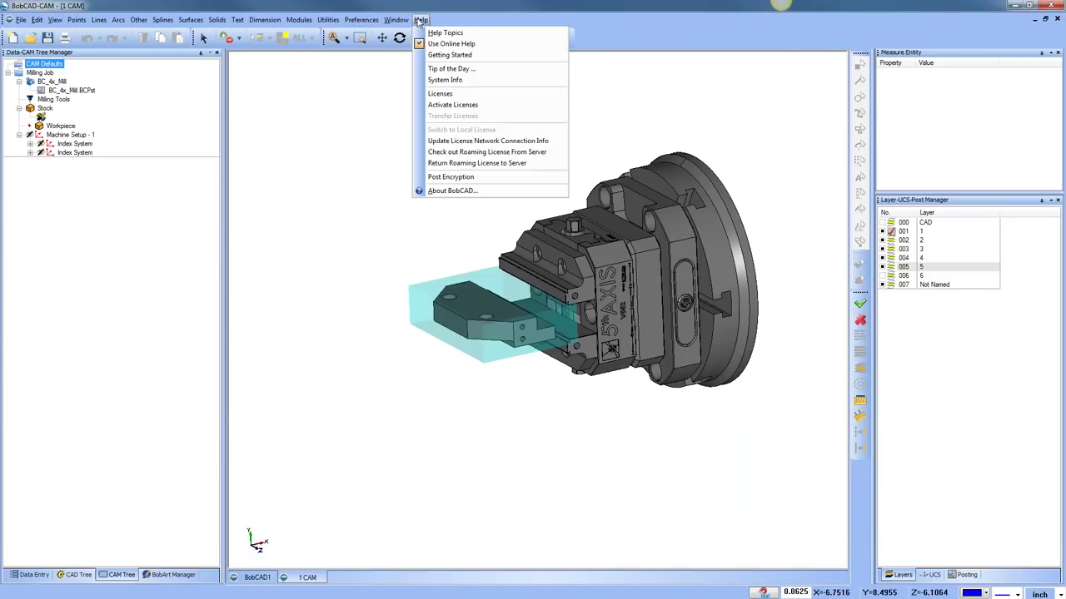
click(482, 96)
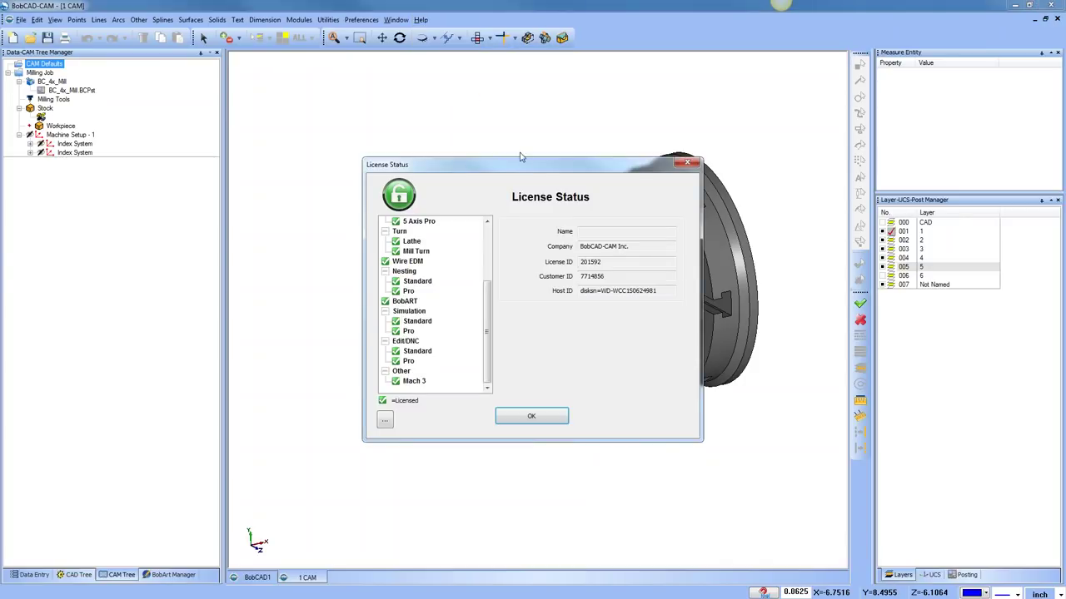
mouse_move(487, 290)
mouse_down()
mouse_move(487, 280)
mouse_move(488, 296)
mouse_up()
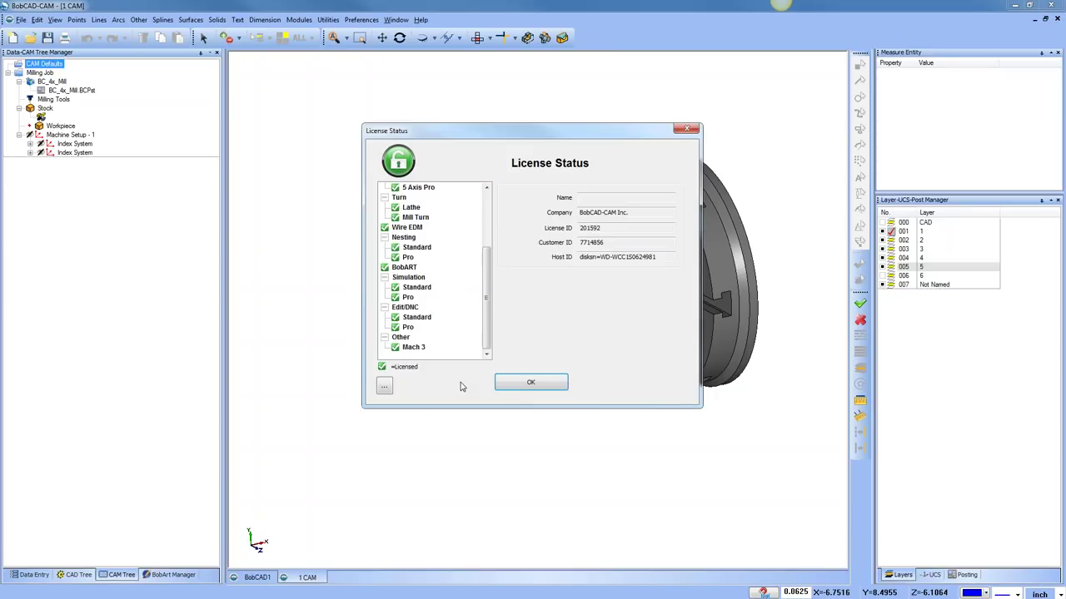
click(524, 383)
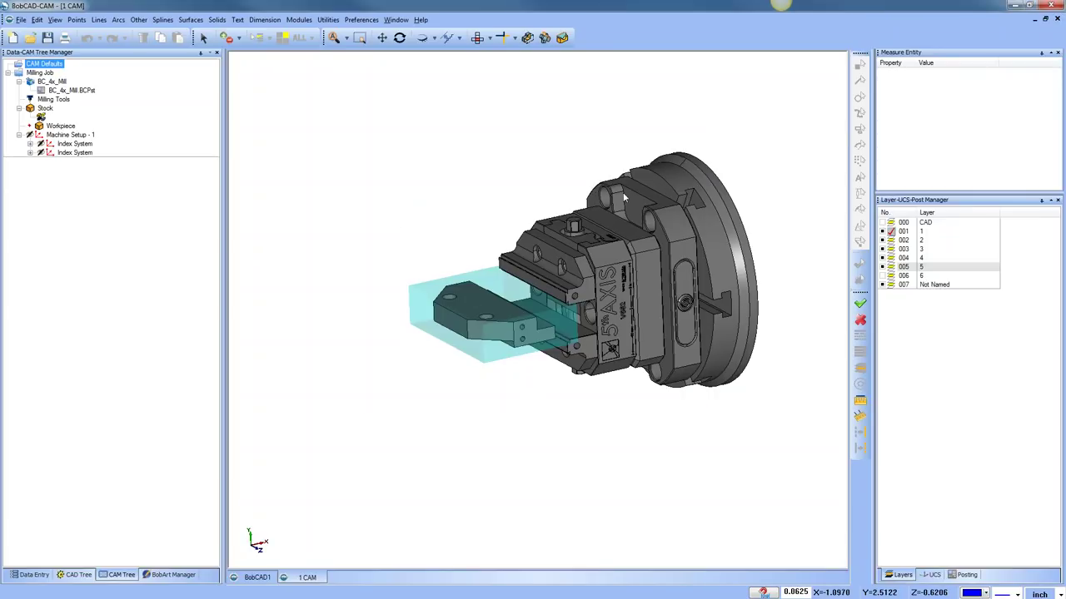
Add a new layer 008 from the layer list and make it active.
middle_drag(692, 339, 652, 340)
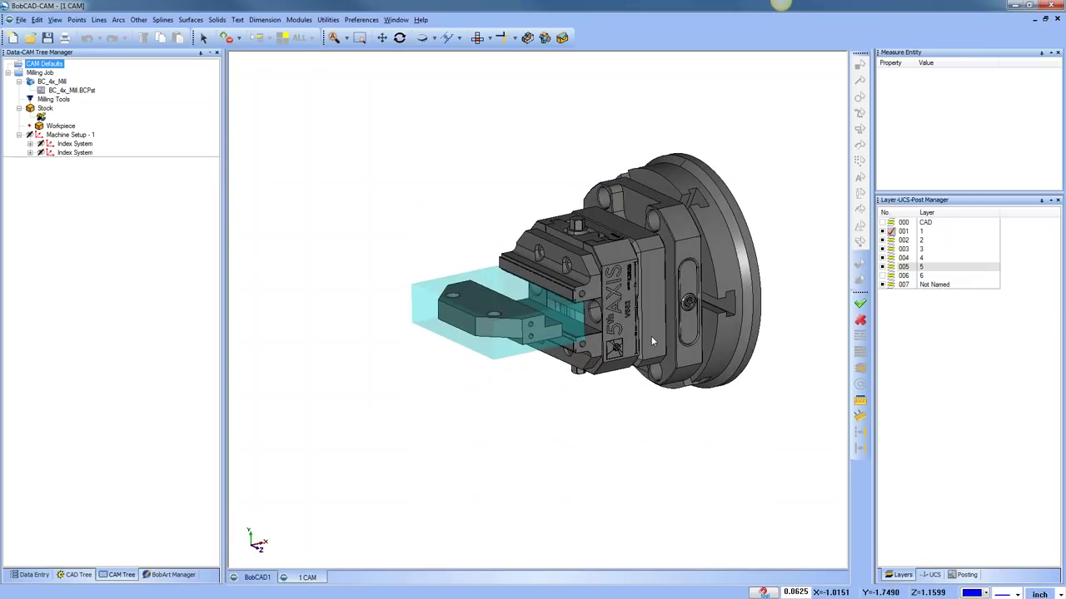
right_click(941, 287)
click(949, 295)
click(891, 294)
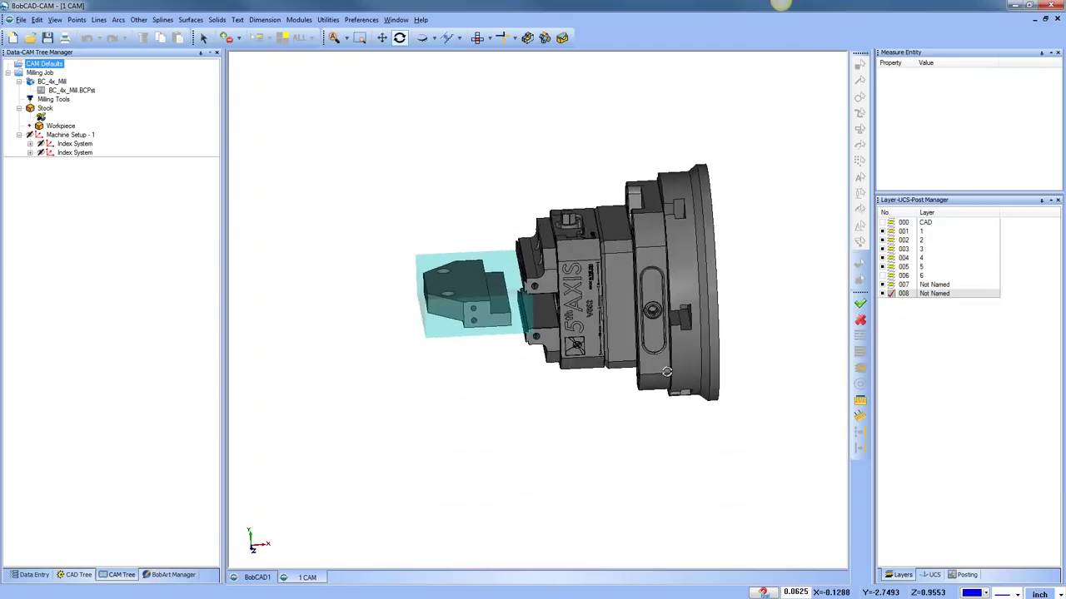
Hide layers 001 and 002, keep layer 008 active, and turn toward the vise's back.
click(889, 232)
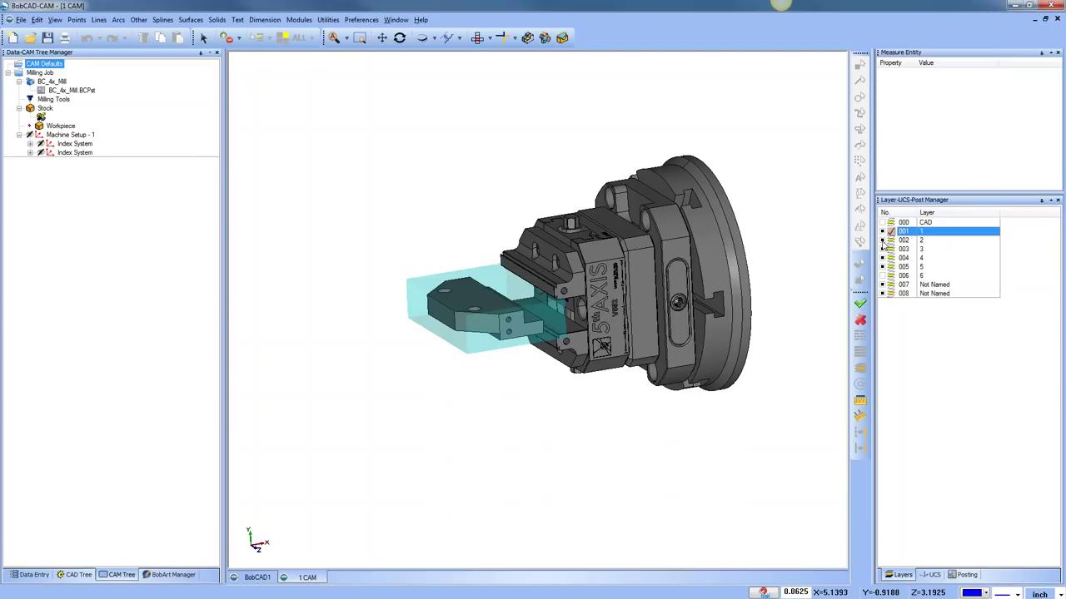
click(883, 241)
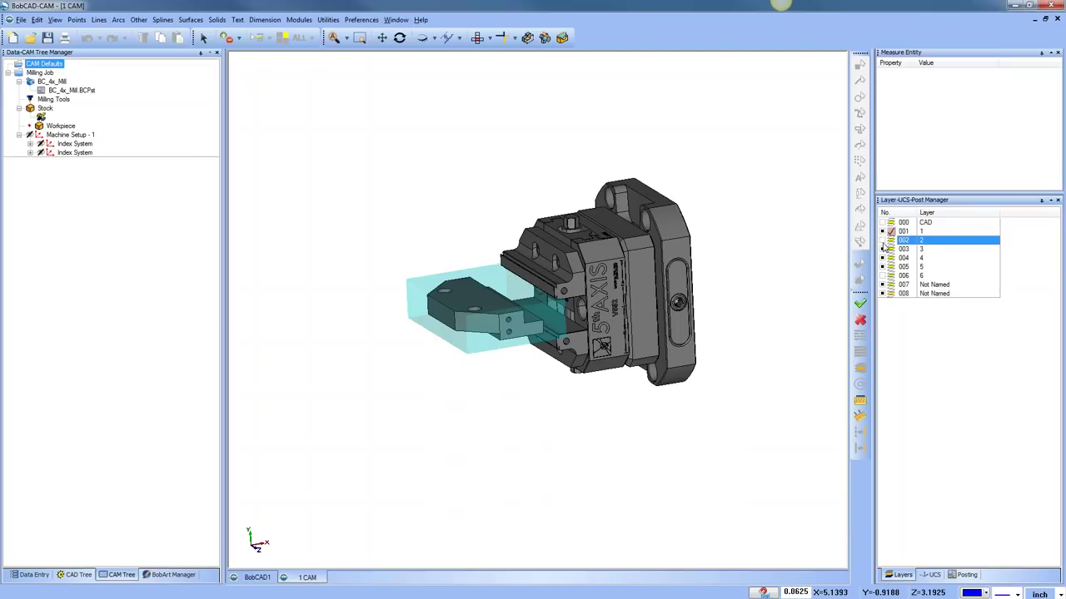
click(883, 250)
click(891, 250)
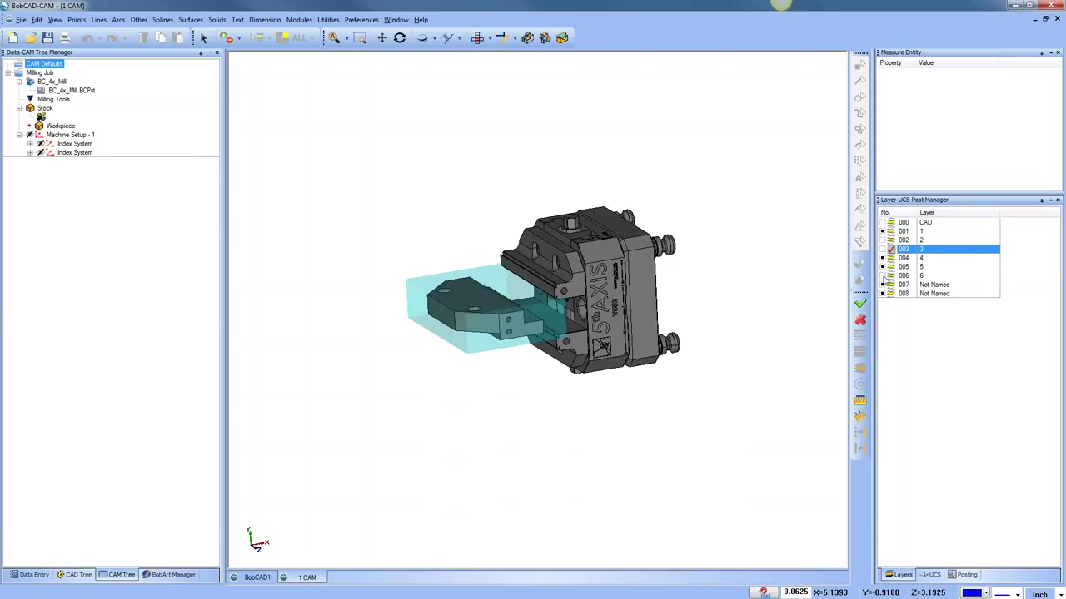
click(886, 295)
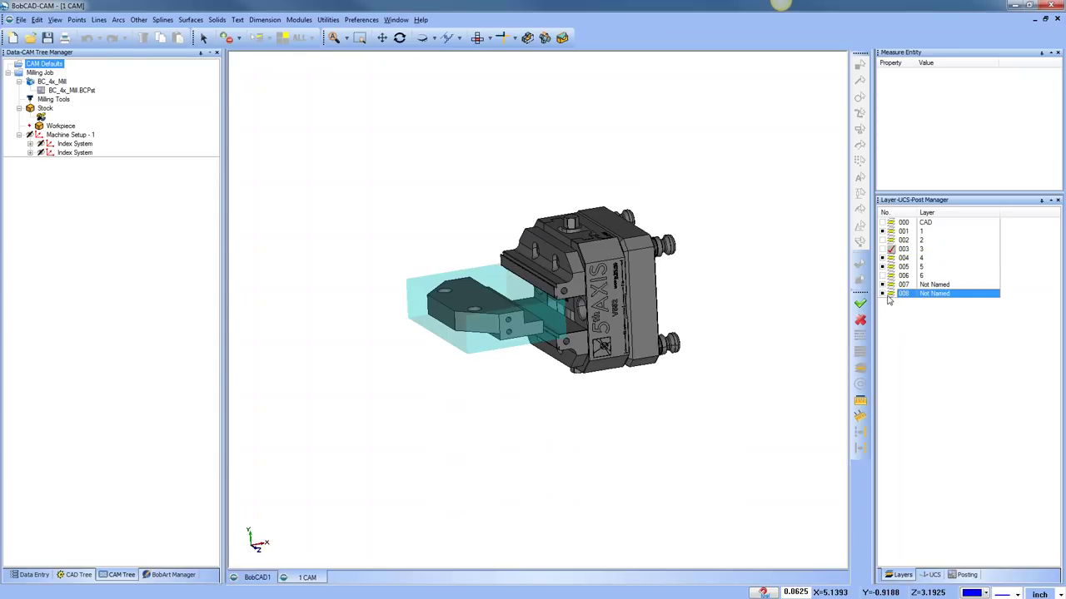
click(891, 294)
middle_drag(780, 357, 632, 368)
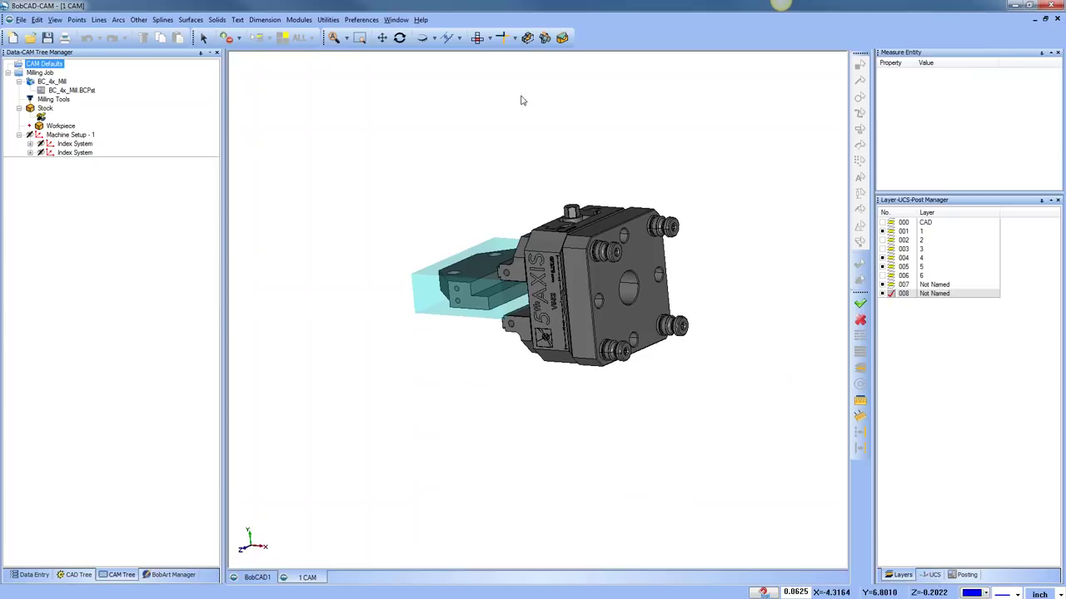
Extract the edges of the vise's square back face into line geometry.
click(327, 19)
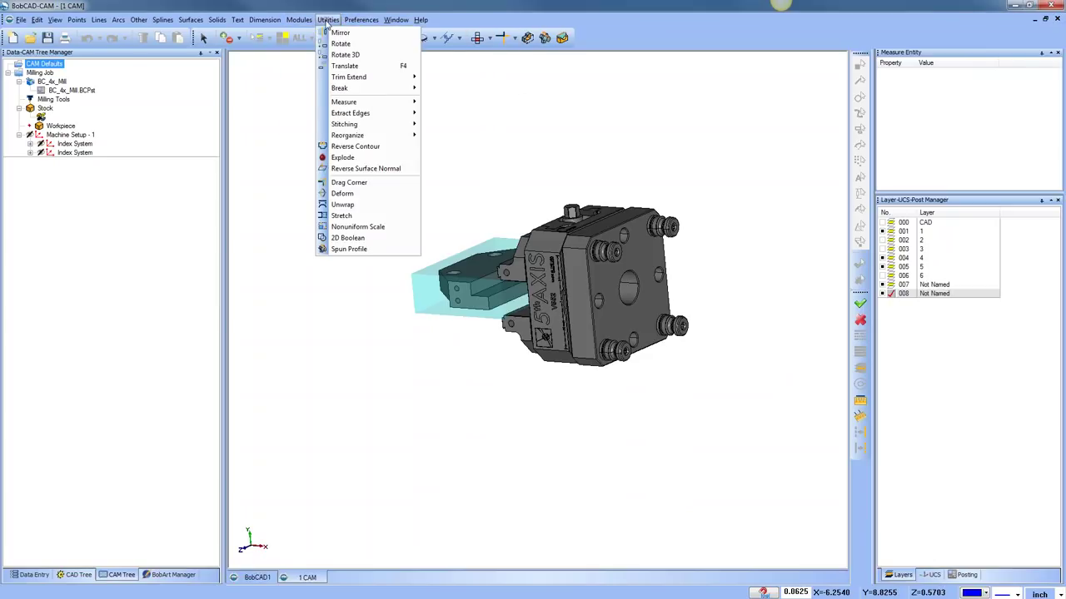
mouse_move(392, 114)
click(442, 113)
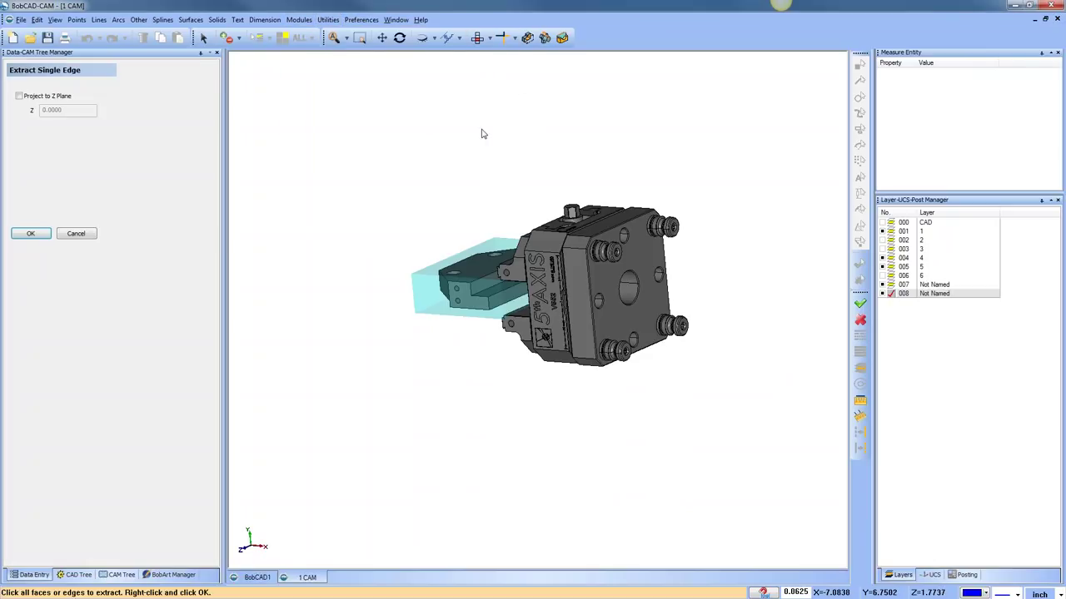
click(599, 281)
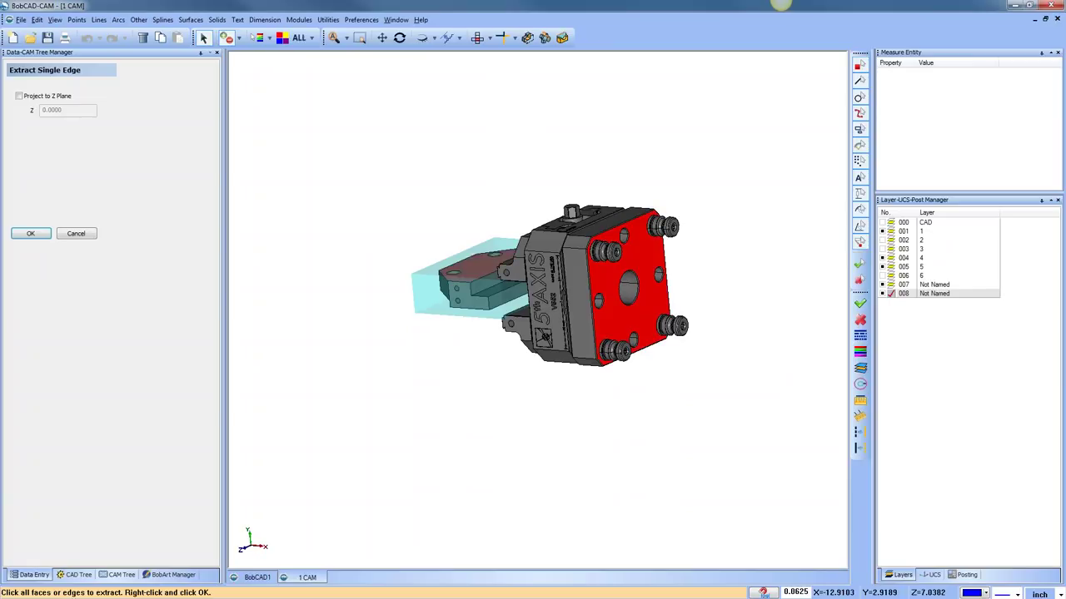
click(31, 234)
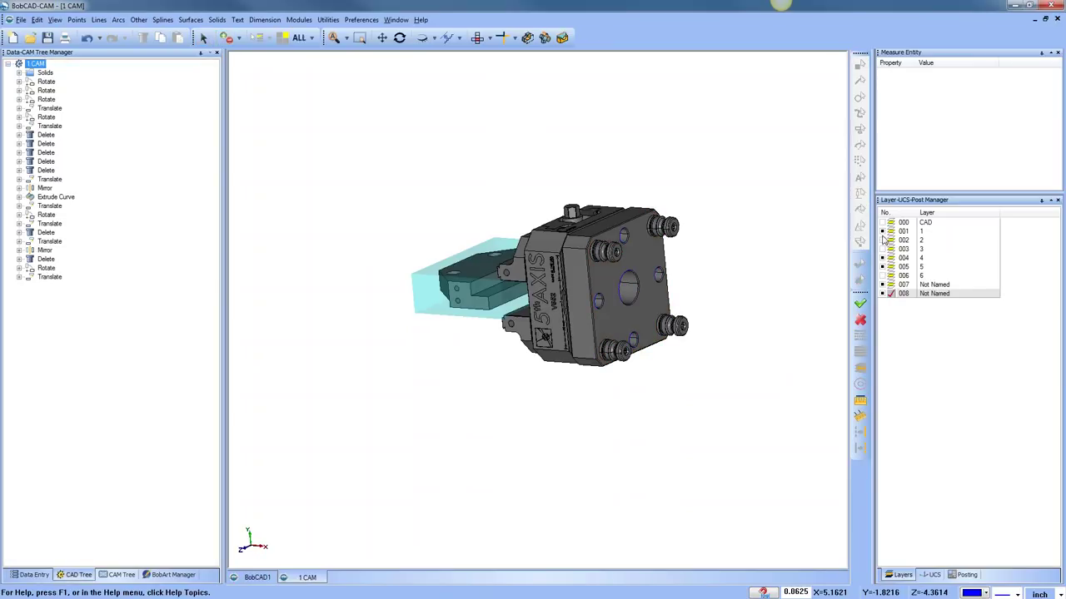
Hide layers 001, 004, 005 and 007 to isolate the extracted outline.
click(884, 232)
click(884, 258)
click(884, 267)
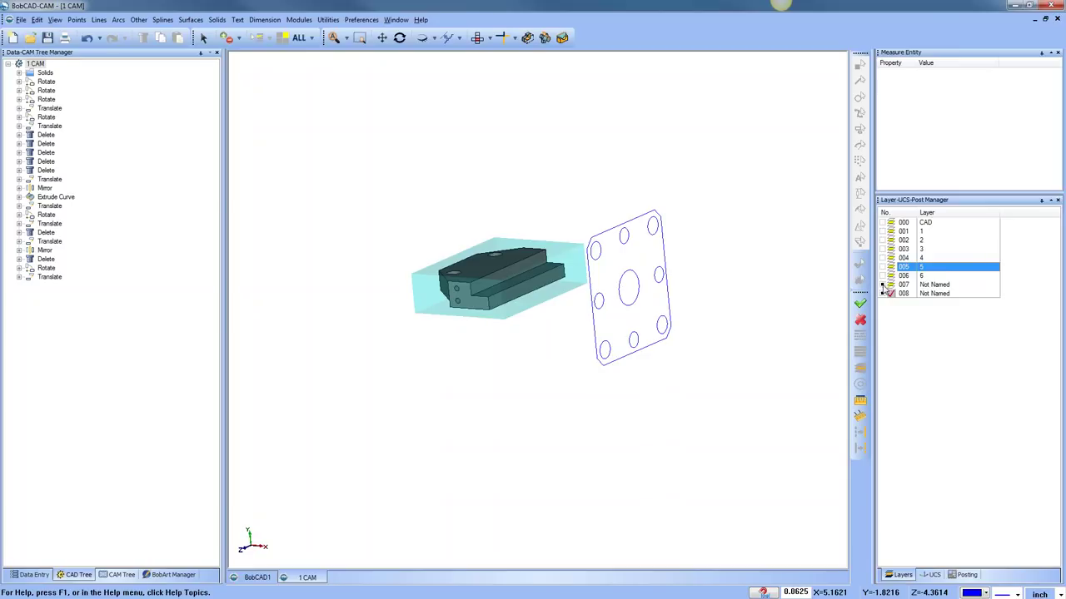
click(884, 285)
right_click(566, 178)
click(591, 194)
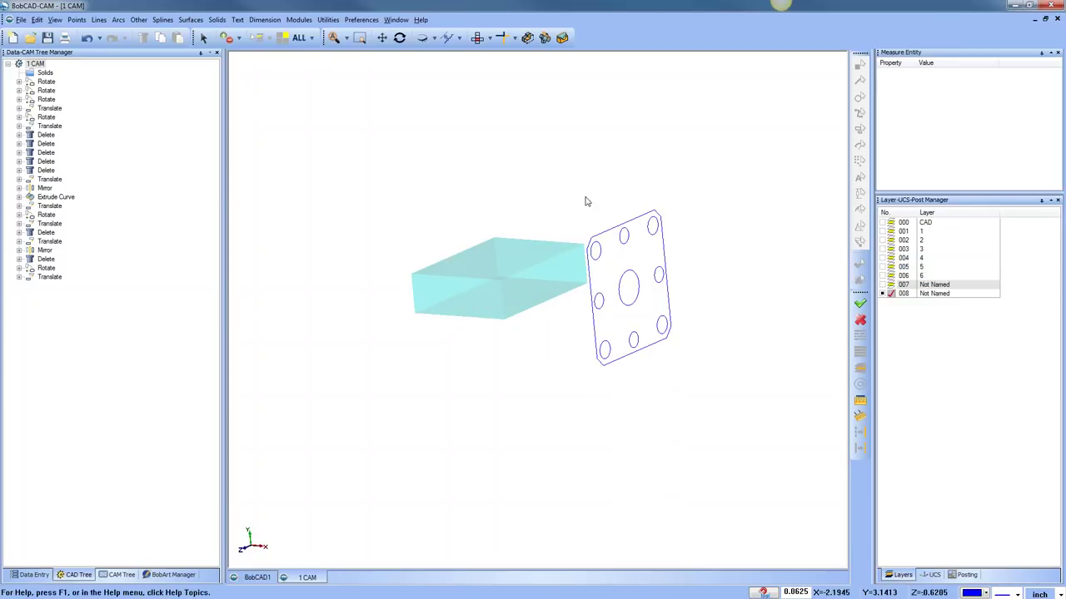
Extrude the extracted plate outline into a 2.75-thick capped solid with Extrude Curve.
click(191, 20)
click(218, 67)
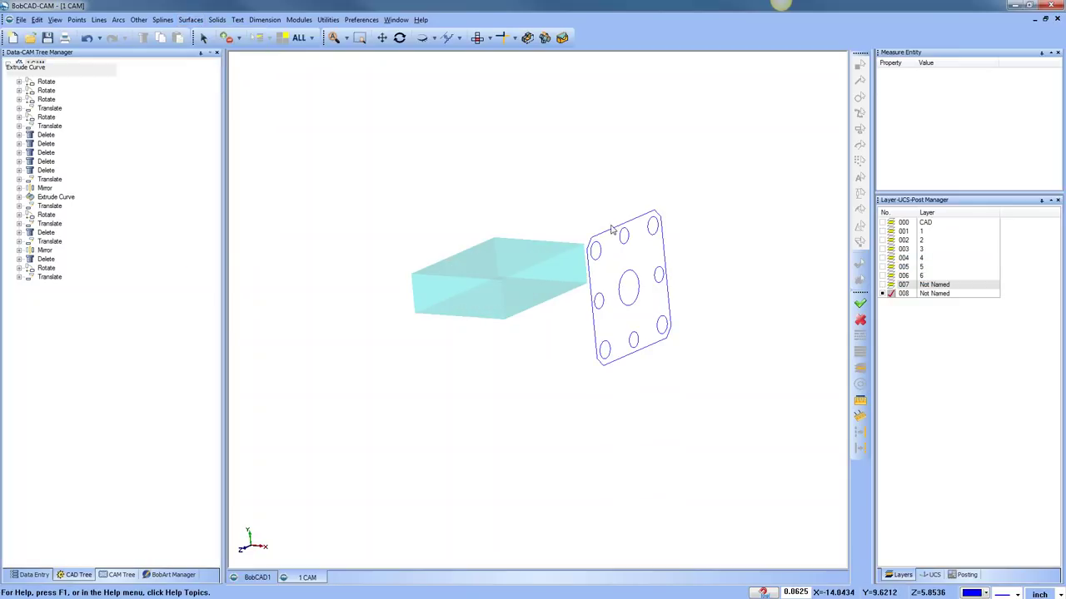
click(615, 234)
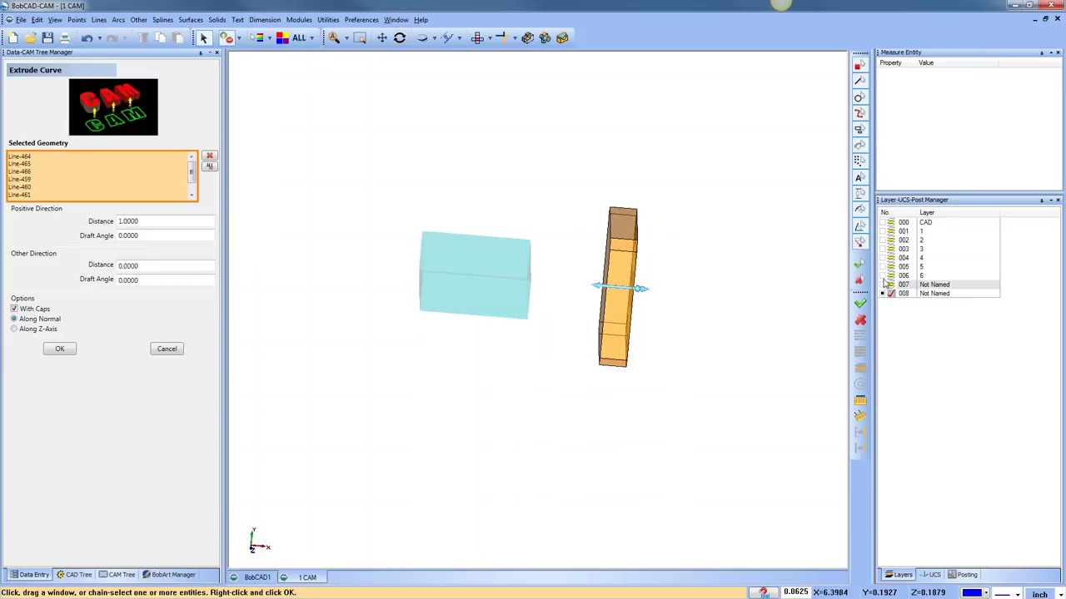
click(882, 251)
click(883, 259)
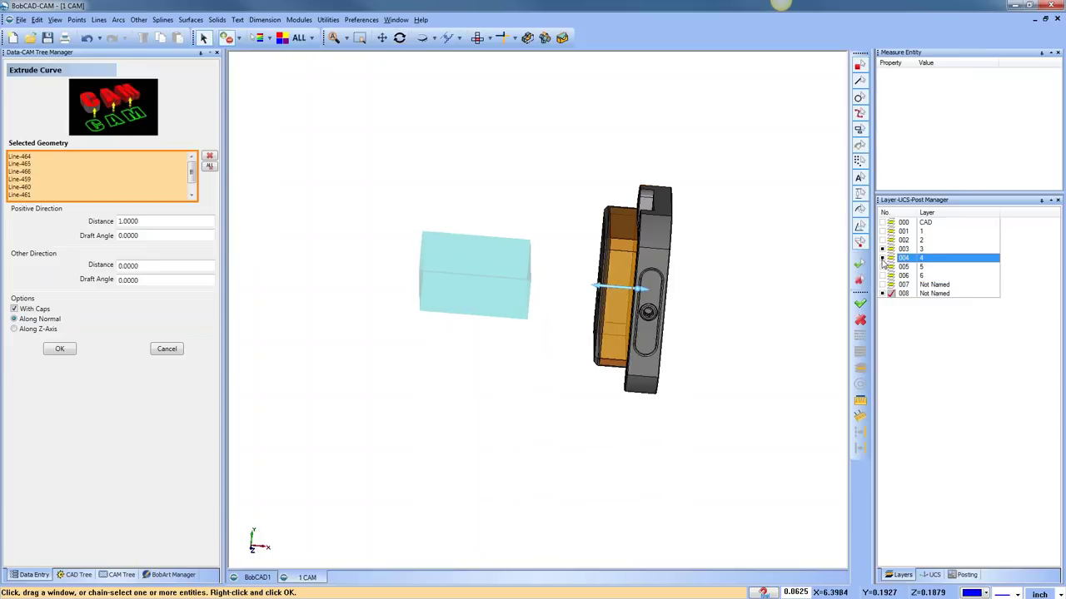
click(882, 267)
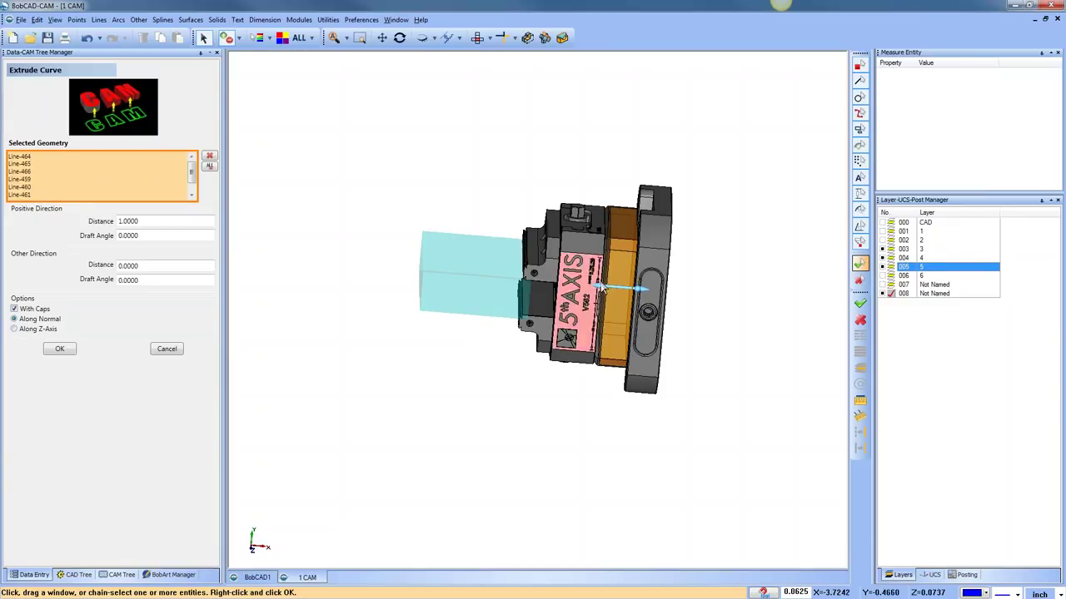
drag(601, 291, 560, 290)
middle_drag(575, 386, 585, 389)
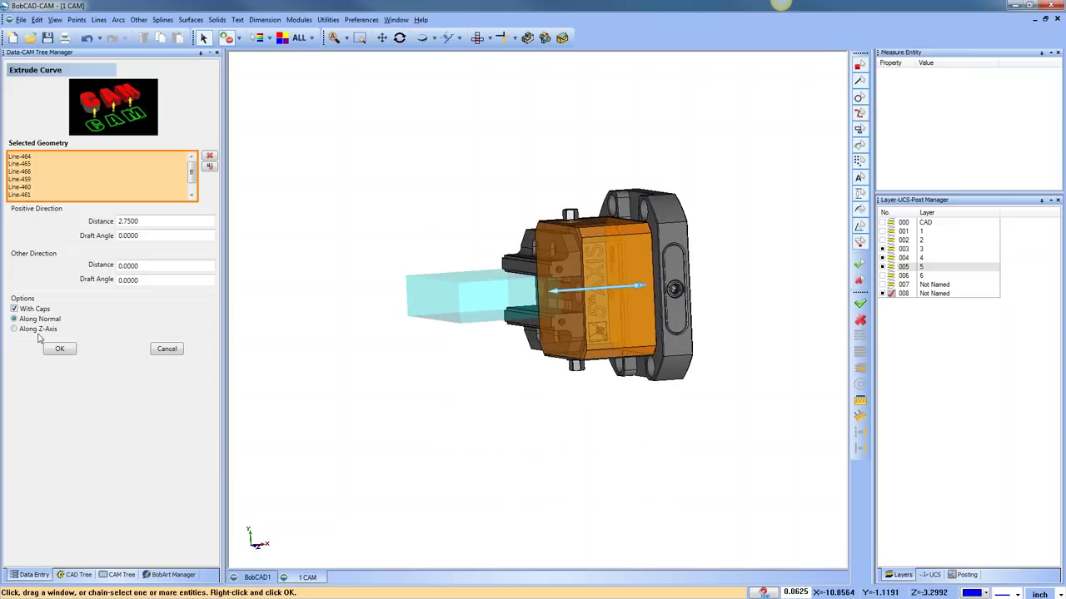
click(59, 349)
Hide vise layers 003, 004 and 005, show chuck layer 002, and end the extrude command.
click(883, 249)
click(882, 258)
click(883, 267)
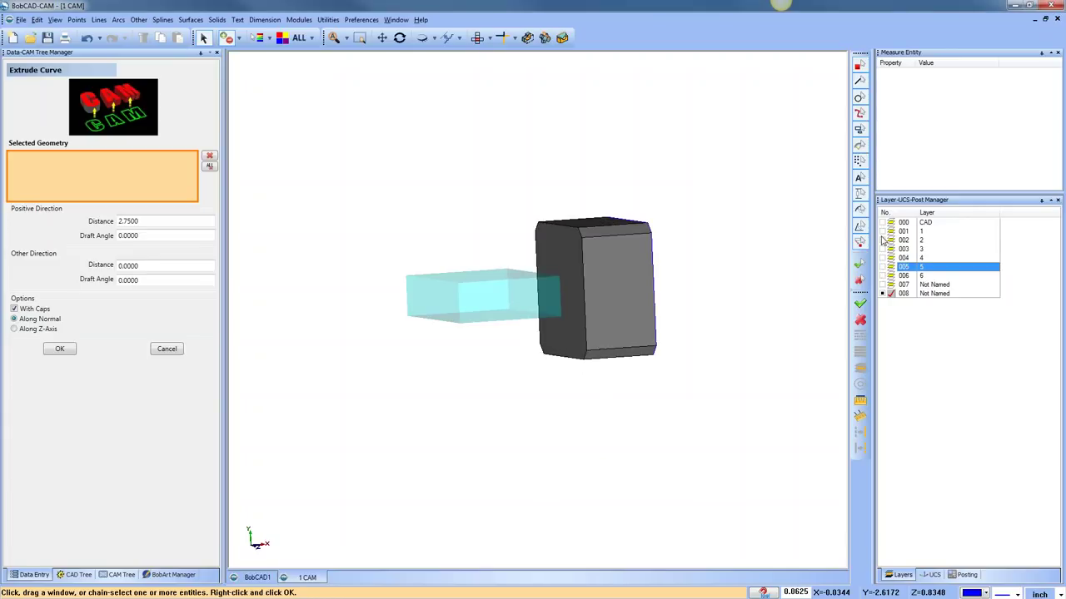
click(882, 240)
middle_drag(629, 303, 605, 372)
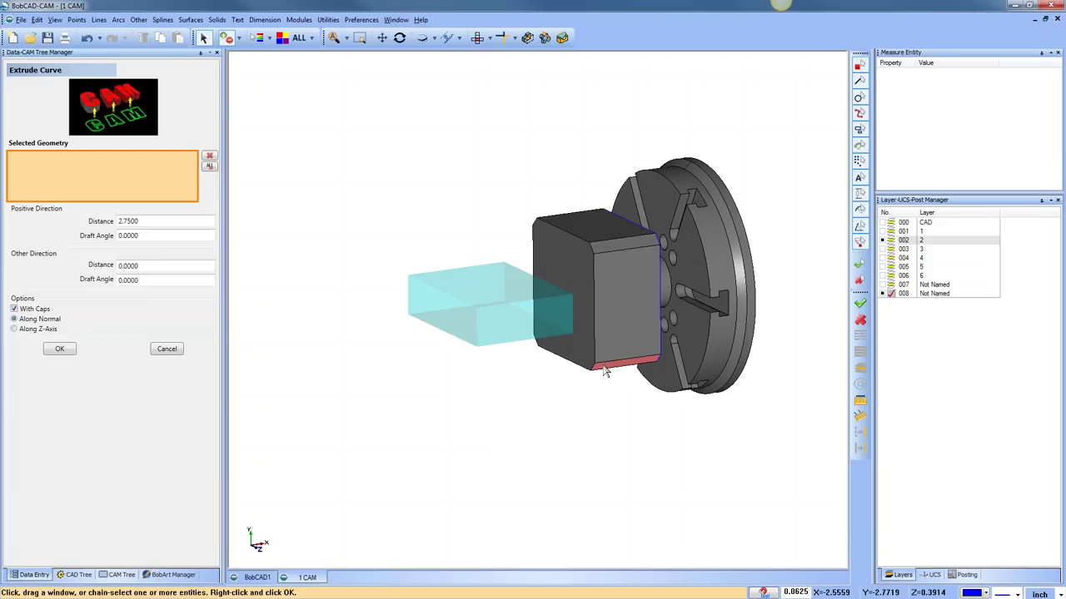
right_click(541, 124)
click(552, 142)
middle_drag(762, 254, 780, 249)
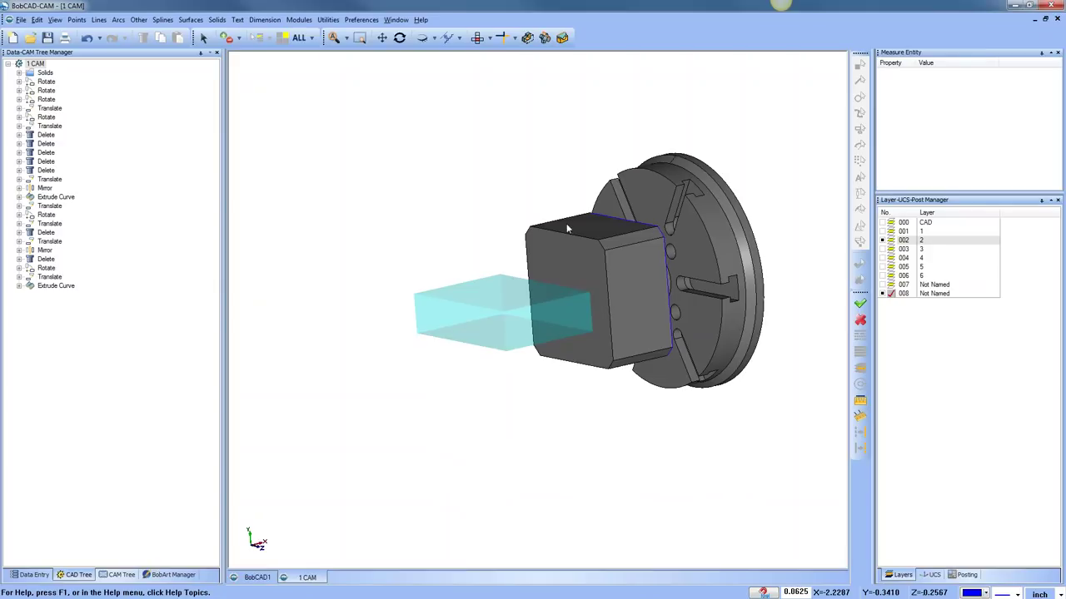
Launch the toolpath simulation and orbit it with the axis readout closed.
click(299, 19)
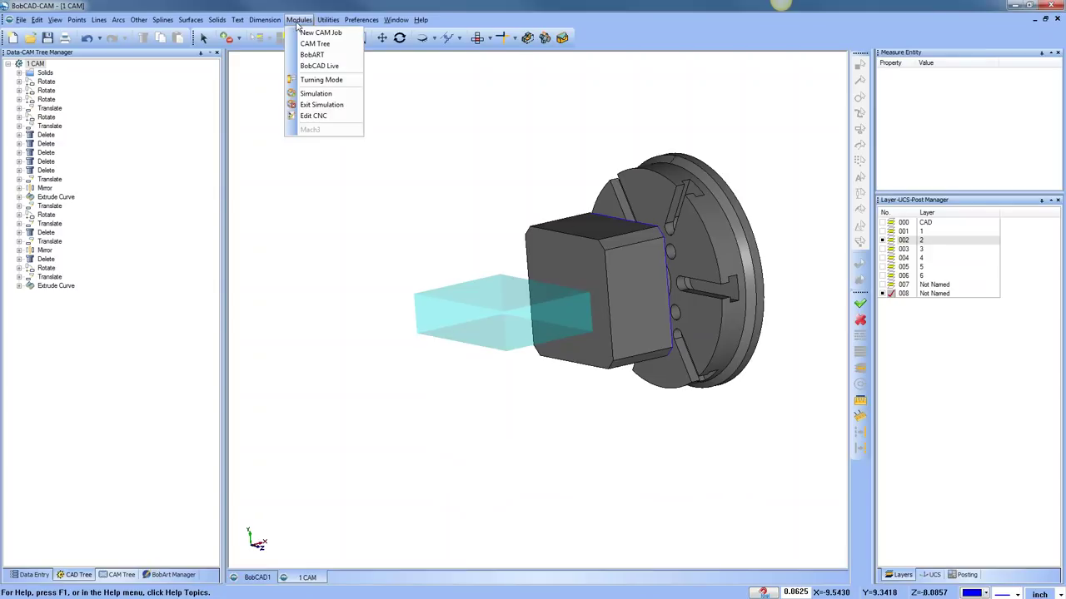
click(325, 93)
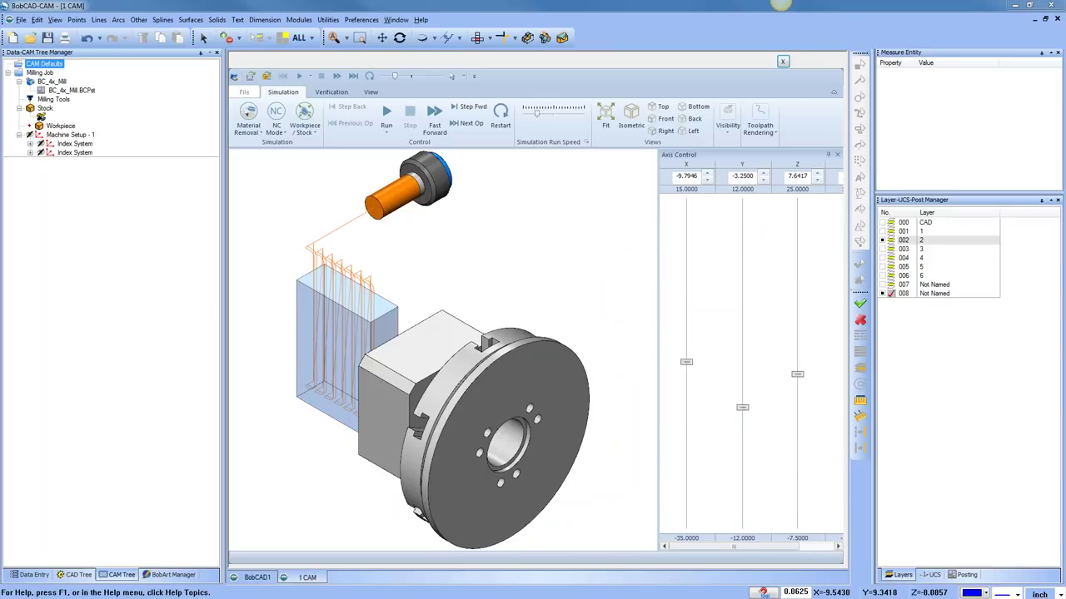
scroll(488, 305, down, 2)
middle_drag(422, 401, 486, 402)
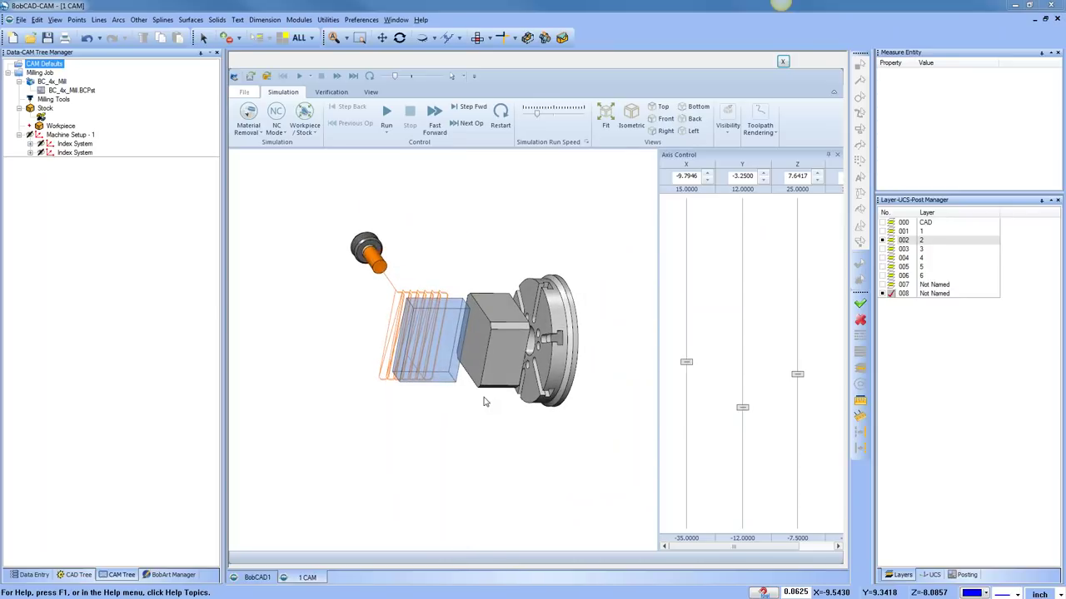
click(836, 155)
middle_drag(601, 245, 636, 321)
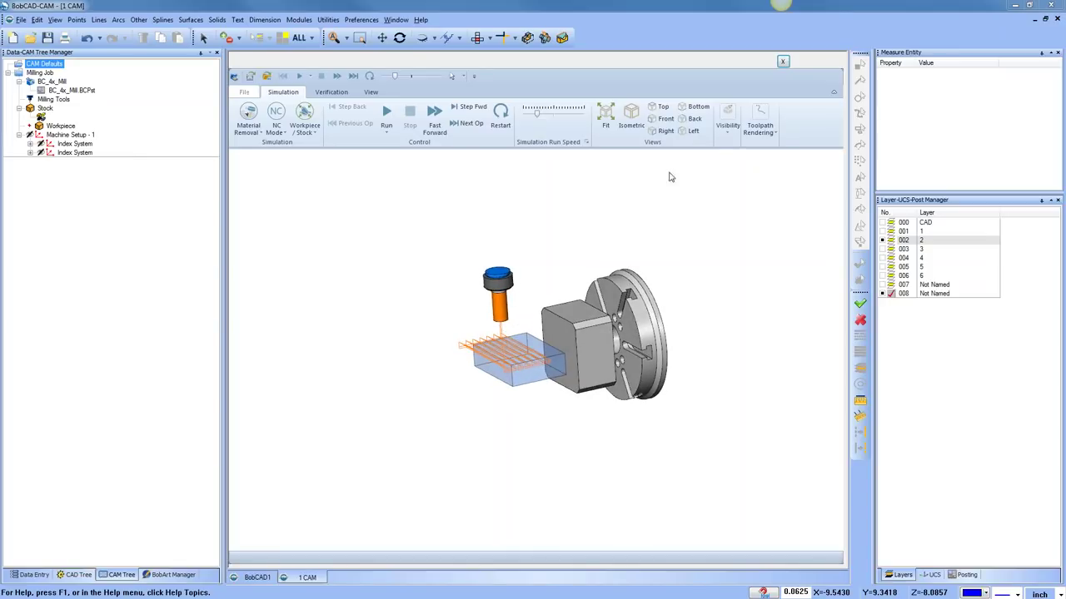
Hide and then re-show the workpiece through the Visibility menu.
click(727, 124)
click(787, 181)
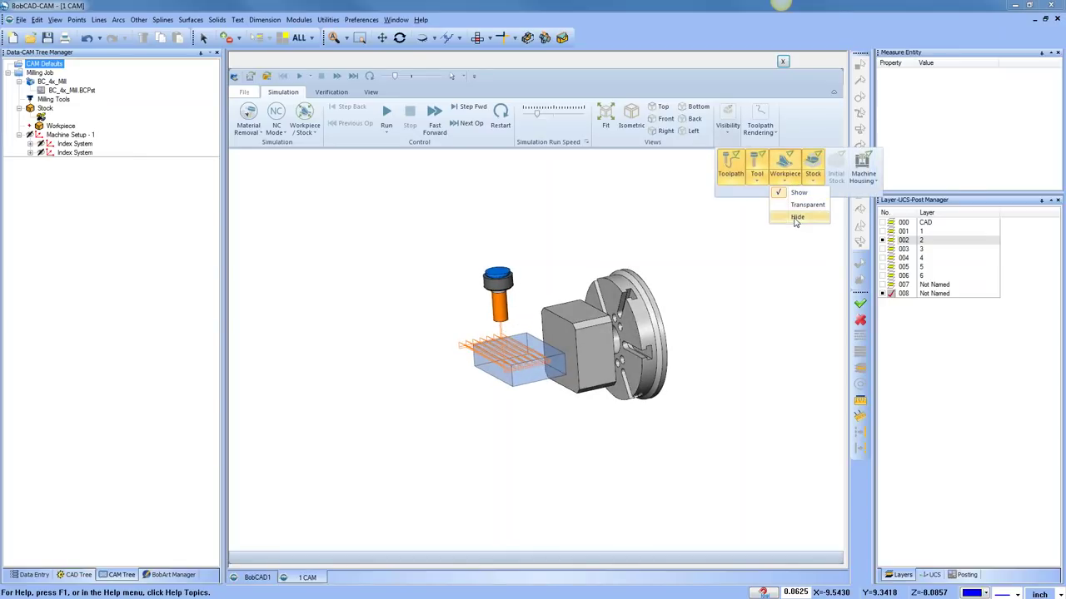
click(797, 217)
click(727, 131)
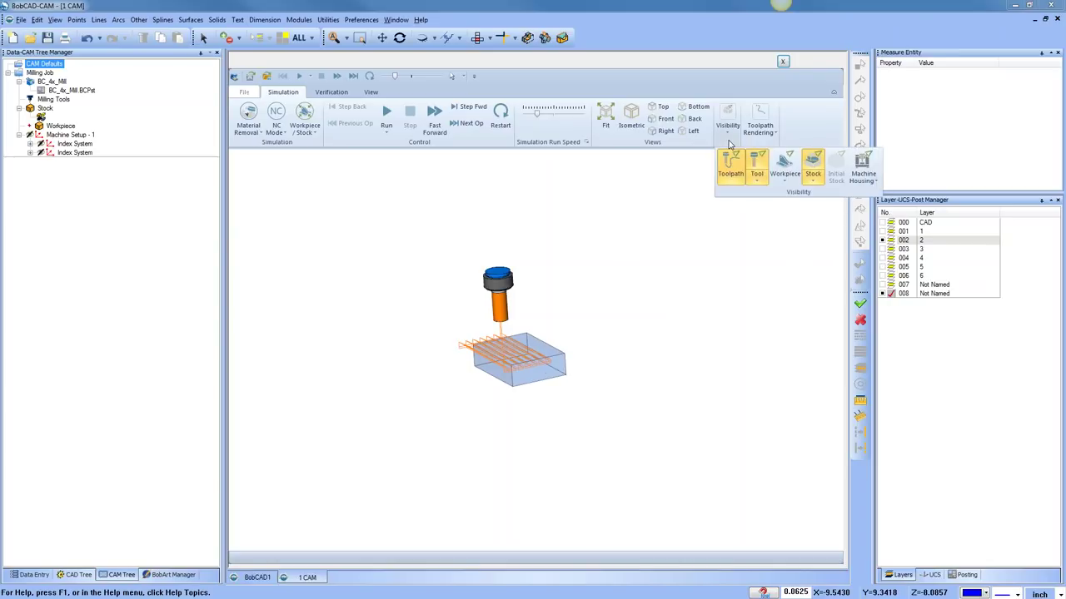
click(787, 181)
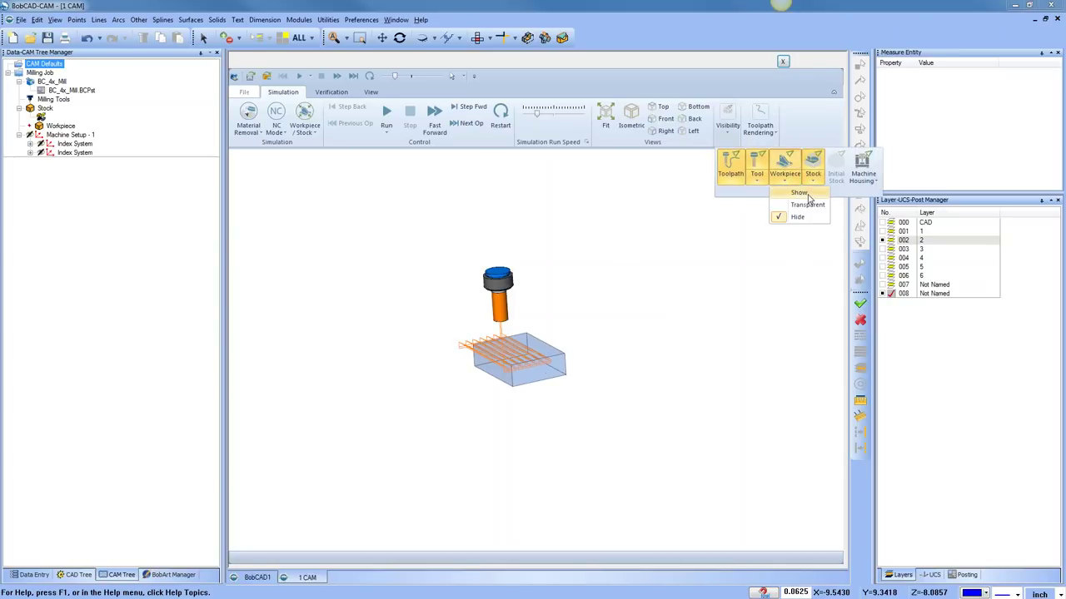
click(799, 193)
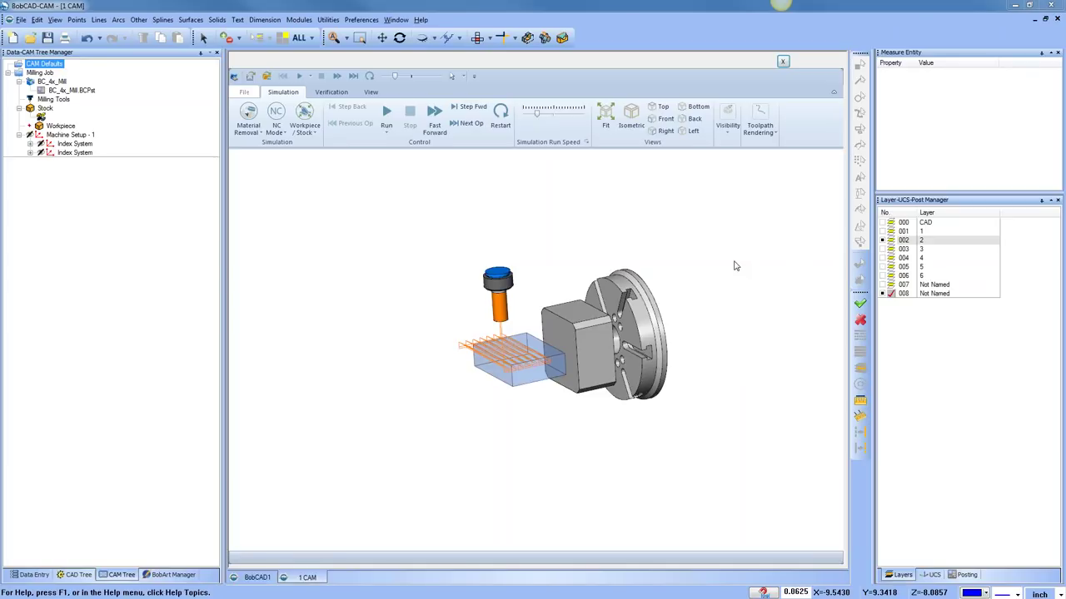
scroll(724, 290, up, 2)
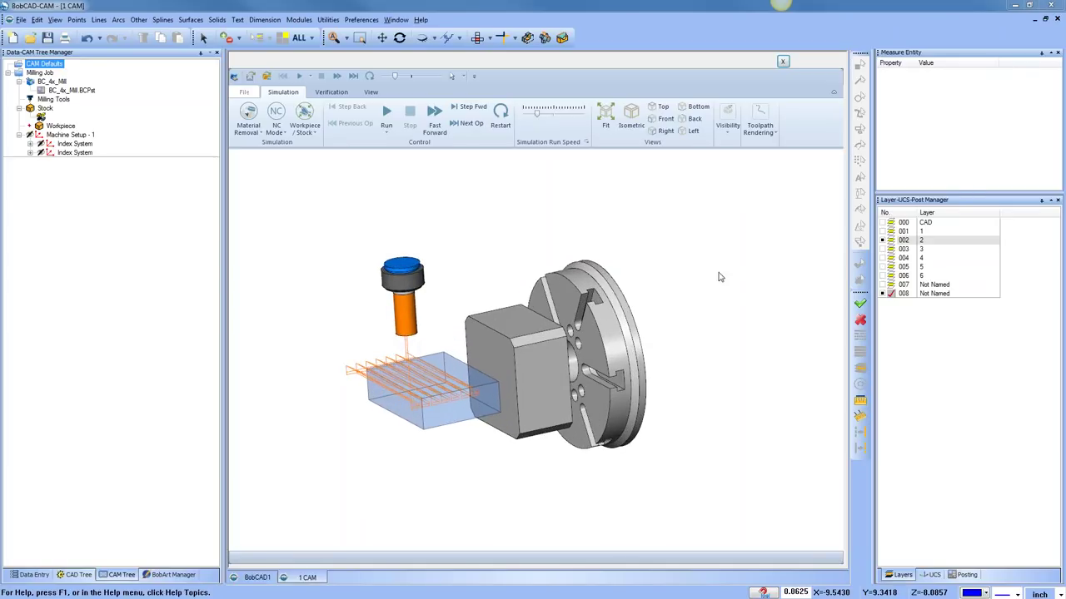
scroll(720, 278, down, 1)
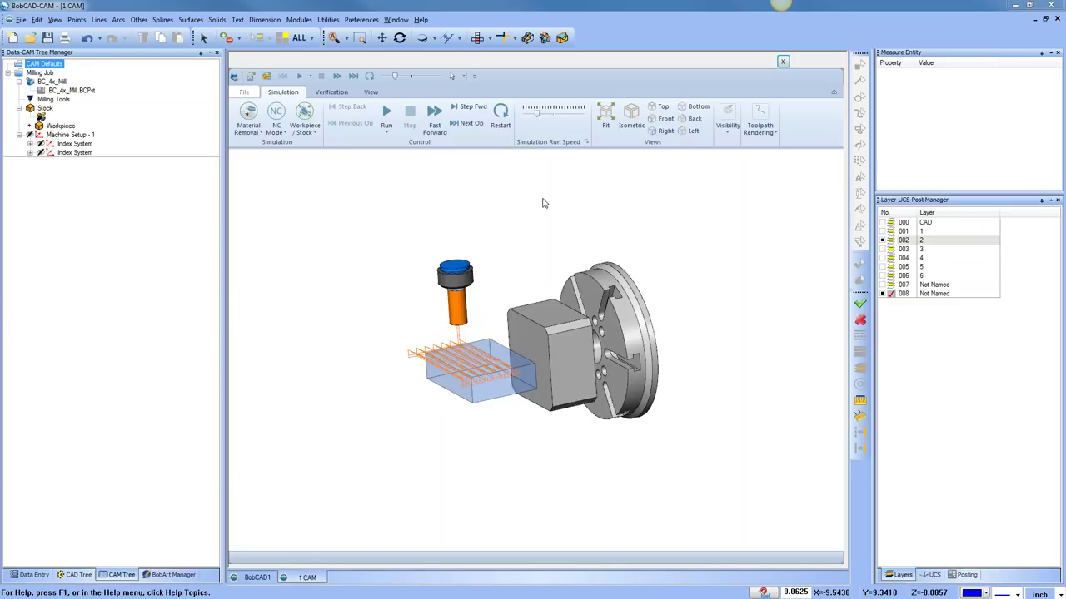
Switch the simulation display to Machine, then close it and go to the BobCAD1 document.
click(313, 134)
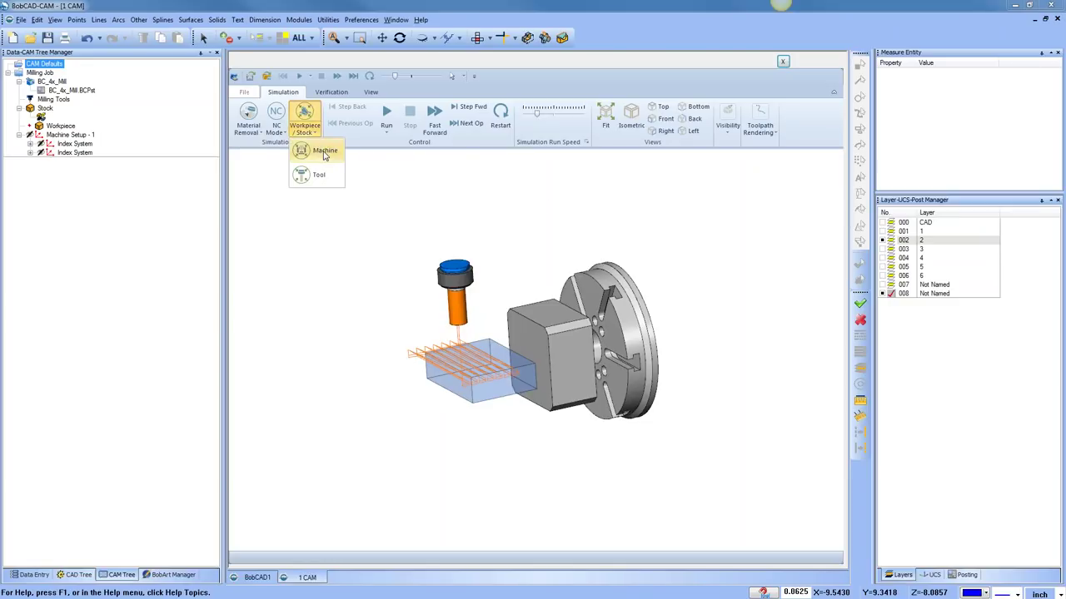
click(320, 150)
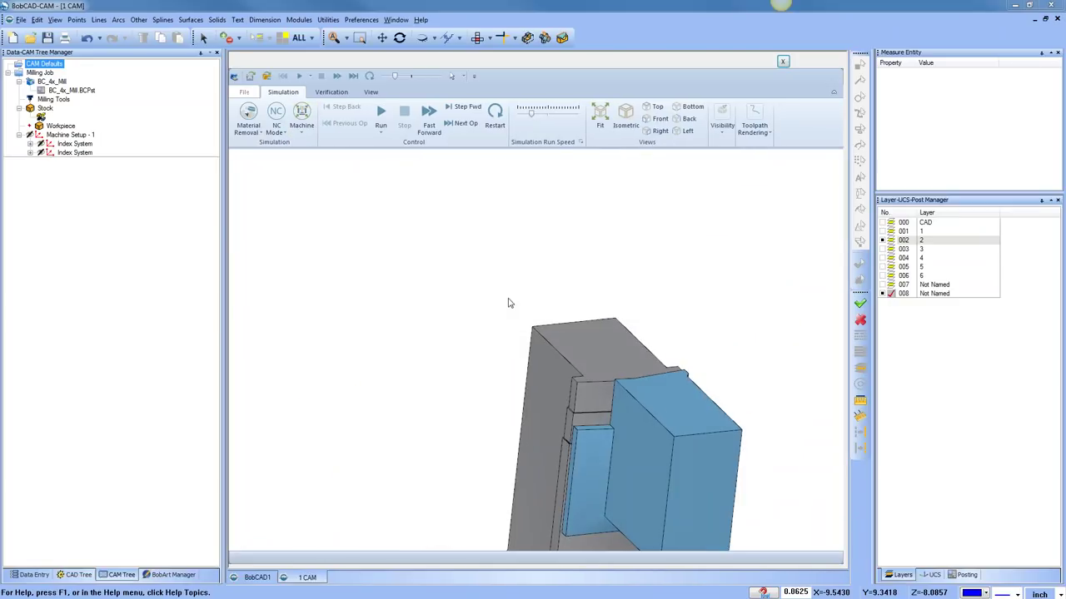
scroll(585, 450, up, 5)
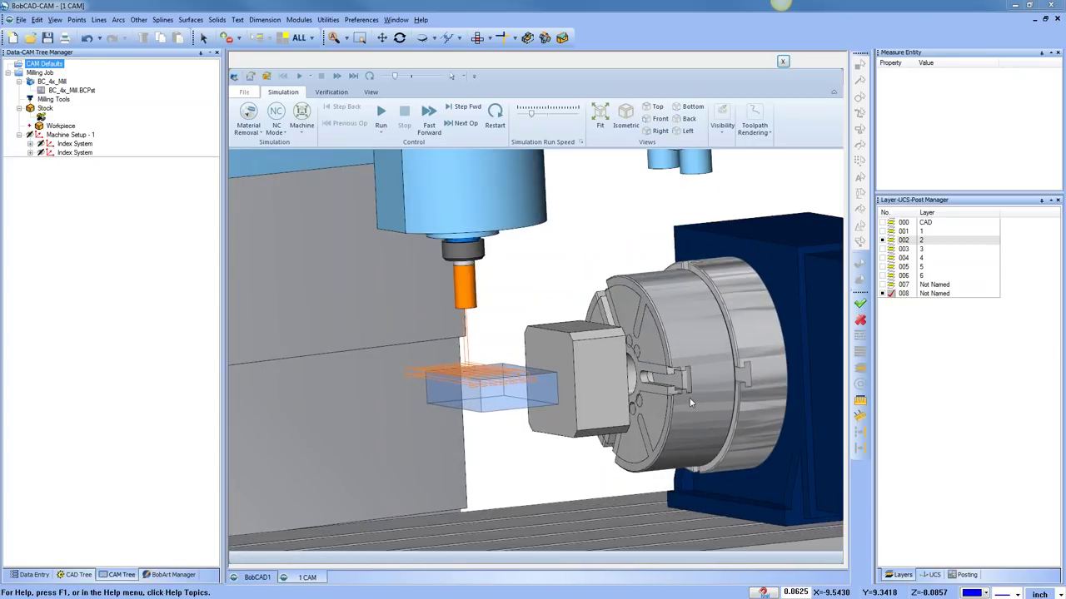
click(783, 61)
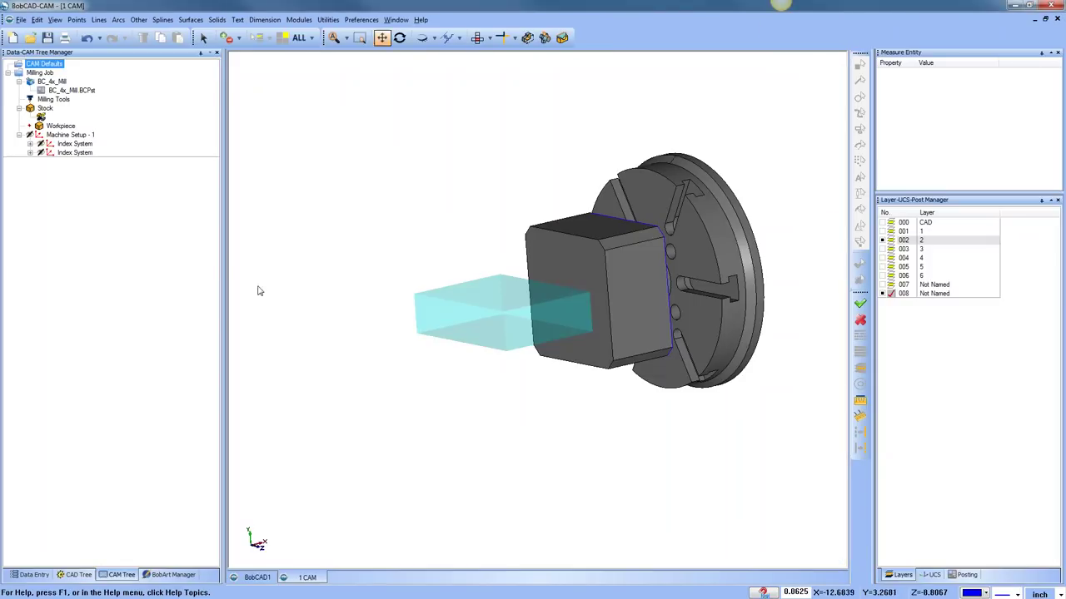
click(259, 578)
Open the part file 2.bbcd and set a Front view.
click(30, 37)
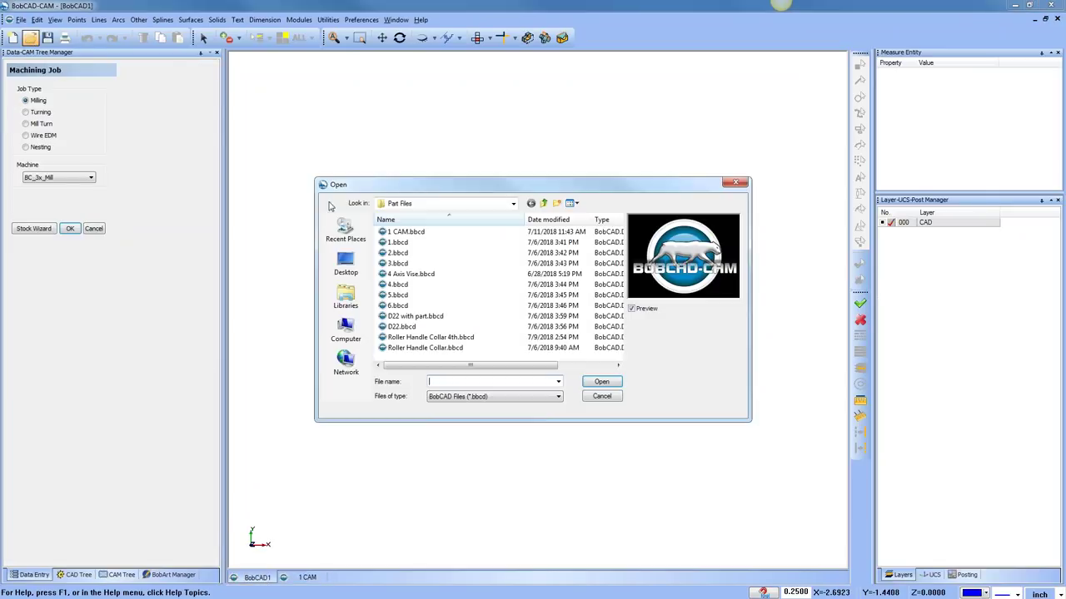
click(407, 243)
click(400, 253)
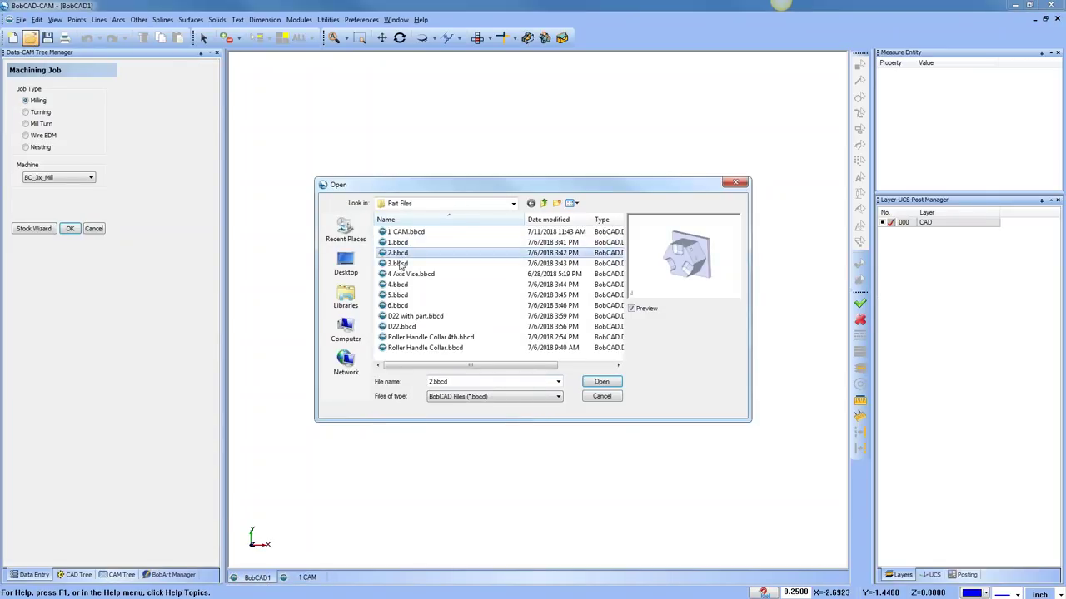
click(602, 382)
scroll(589, 356, down, 3)
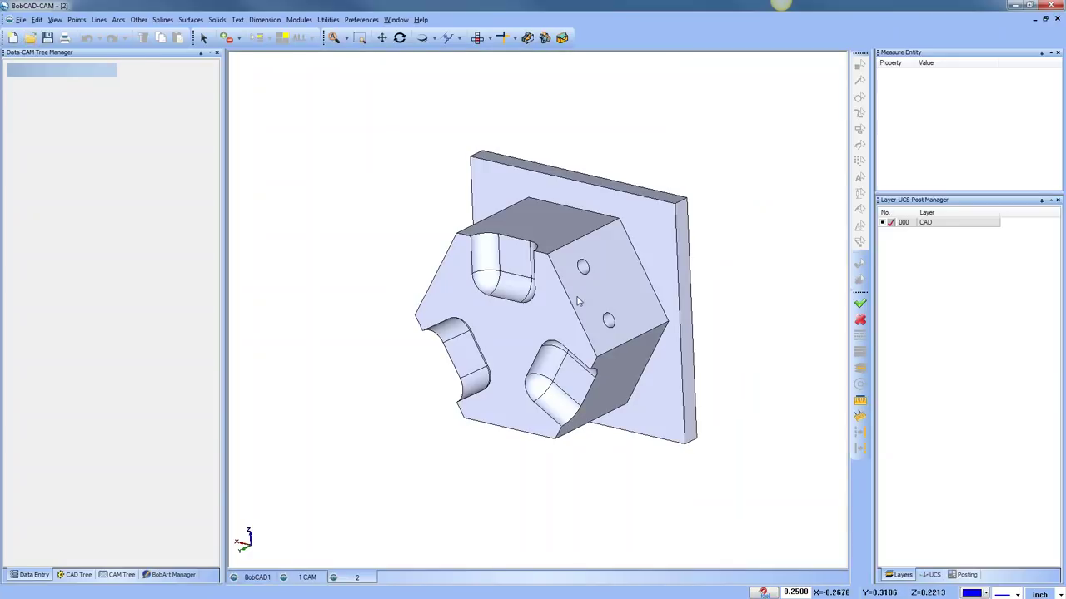
mouse_move(589, 355)
middle_down()
mouse_move(566, 341)
mouse_move(589, 355)
middle_up()
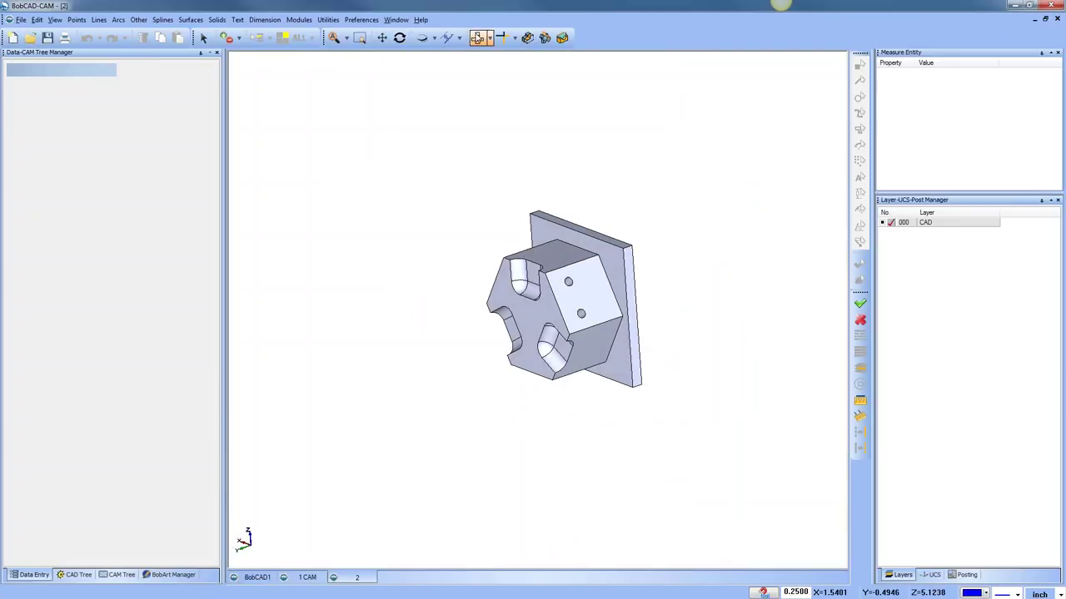
click(477, 37)
Rotate all geometry 90 degrees about Z using Utilities > Rotate.
click(333, 20)
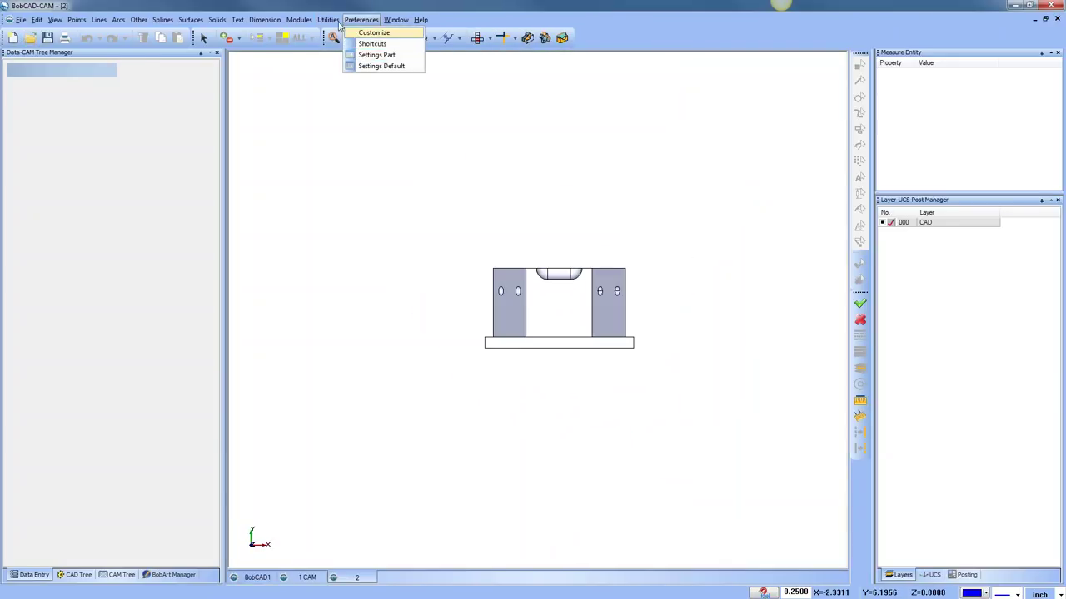
click(341, 43)
click(301, 38)
right_click(369, 131)
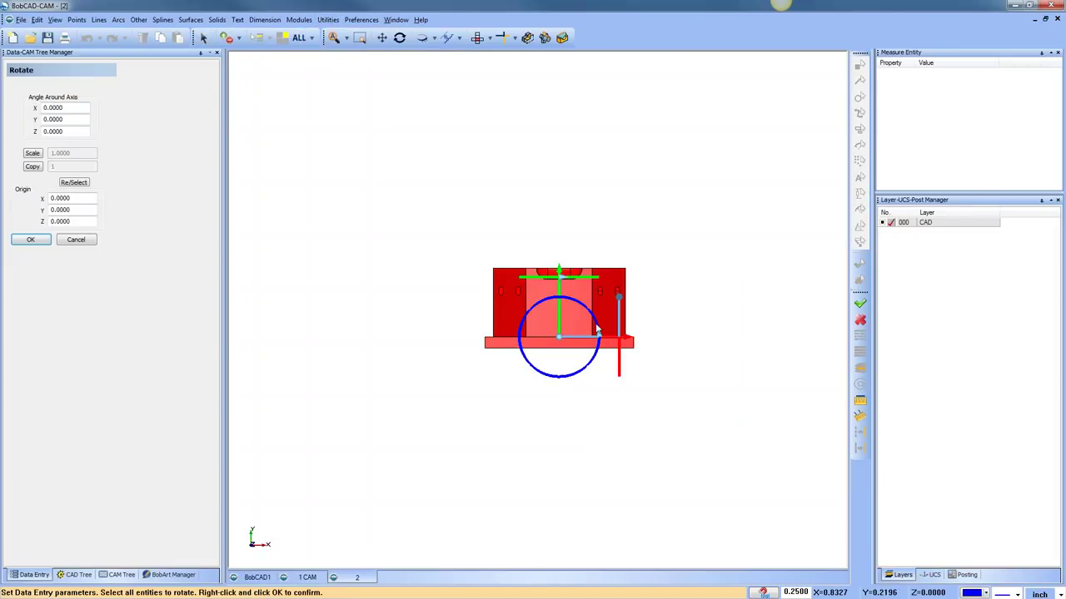
drag(598, 335, 561, 315)
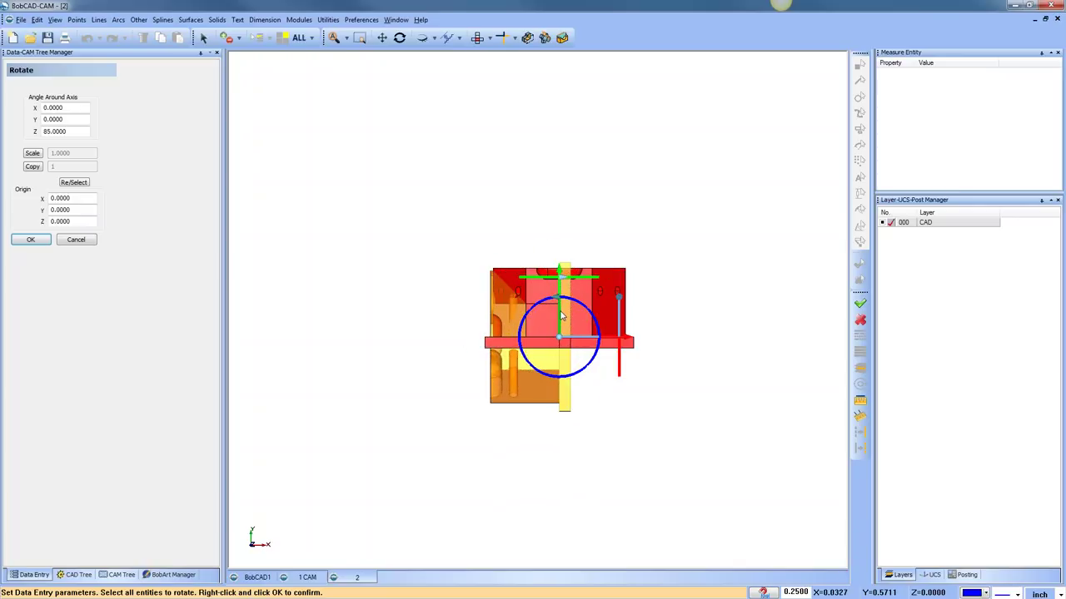
click(40, 238)
middle_drag(523, 317, 466, 466)
Create a new machining job with rectangular stock via the stock wizard.
click(116, 575)
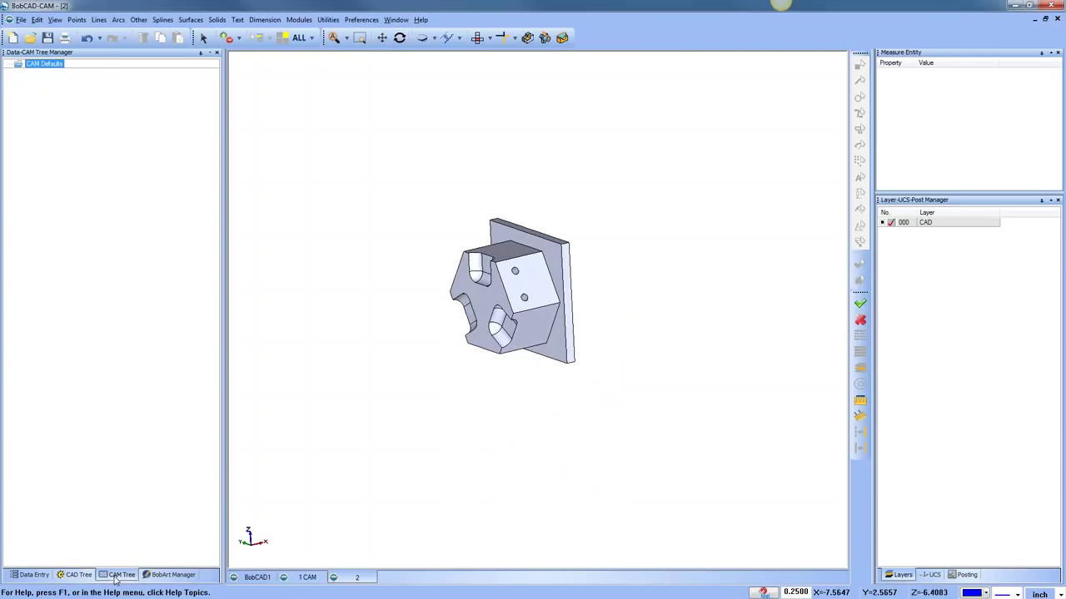
right_click(43, 64)
click(71, 177)
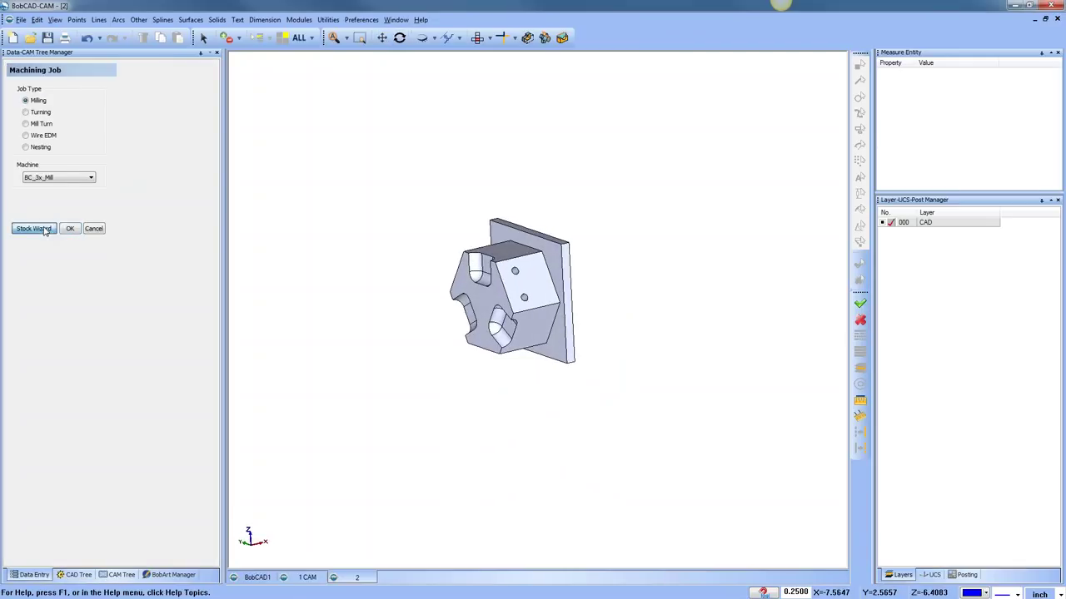
click(37, 229)
click(77, 181)
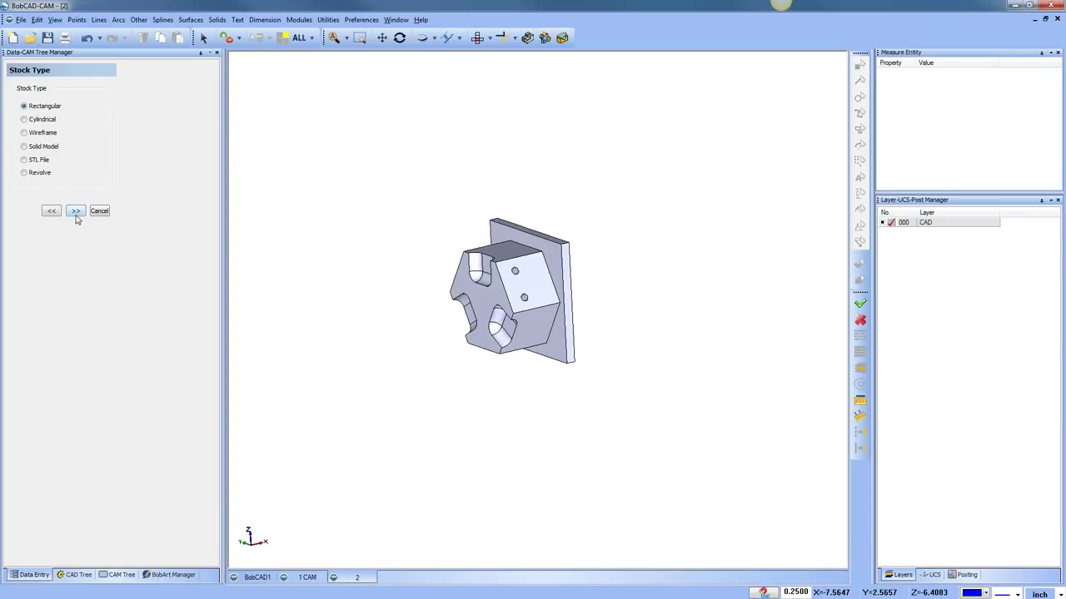
click(75, 213)
click(49, 307)
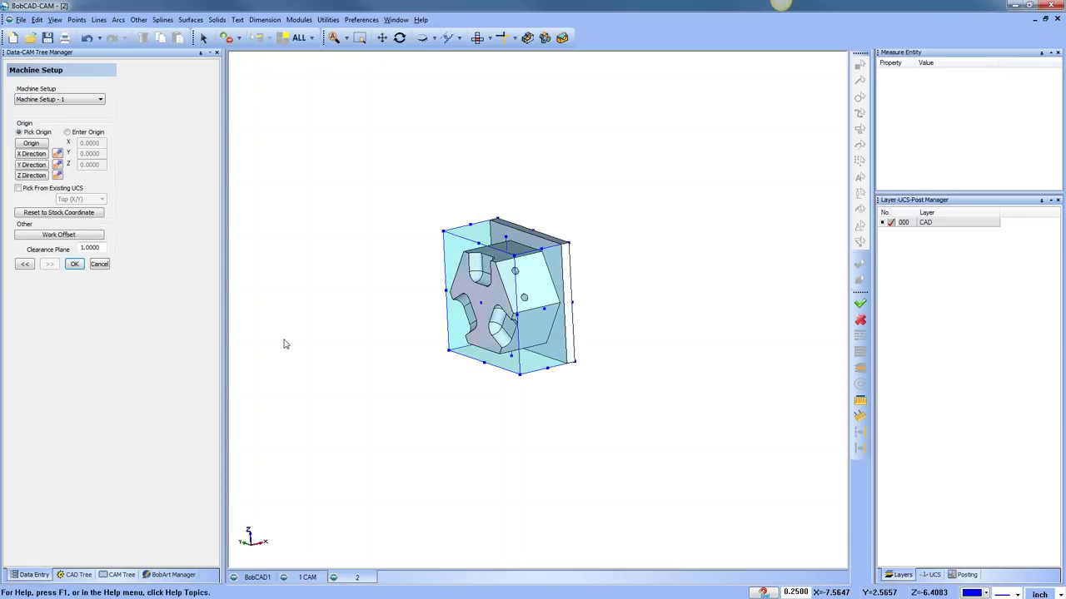
Set the Machine Setup origin on the part's back face and confirm.
middle_drag(472, 357, 388, 359)
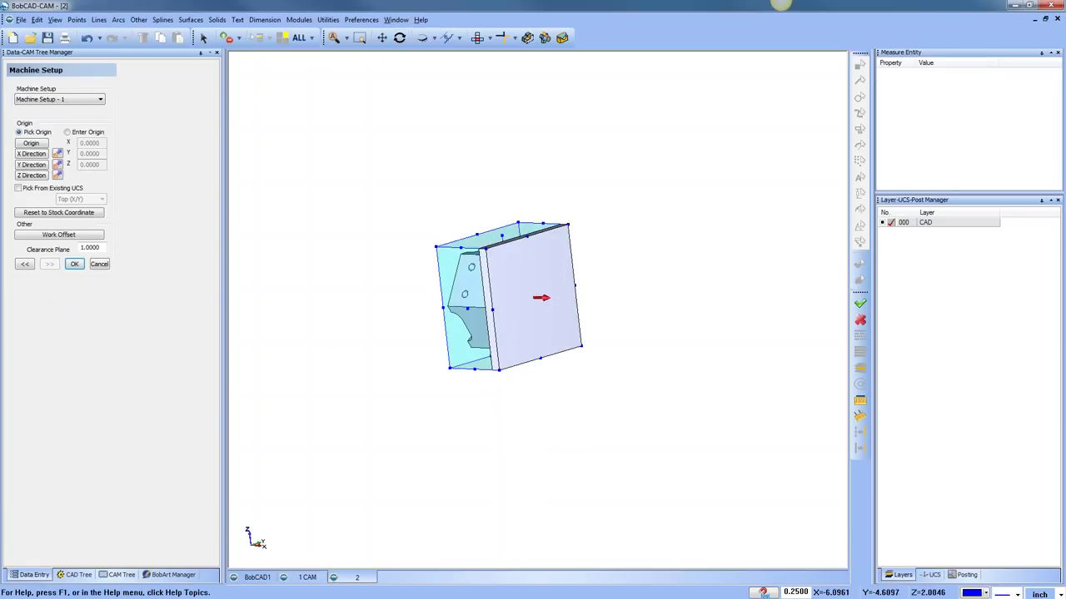
click(44, 146)
scroll(509, 304, up, 5)
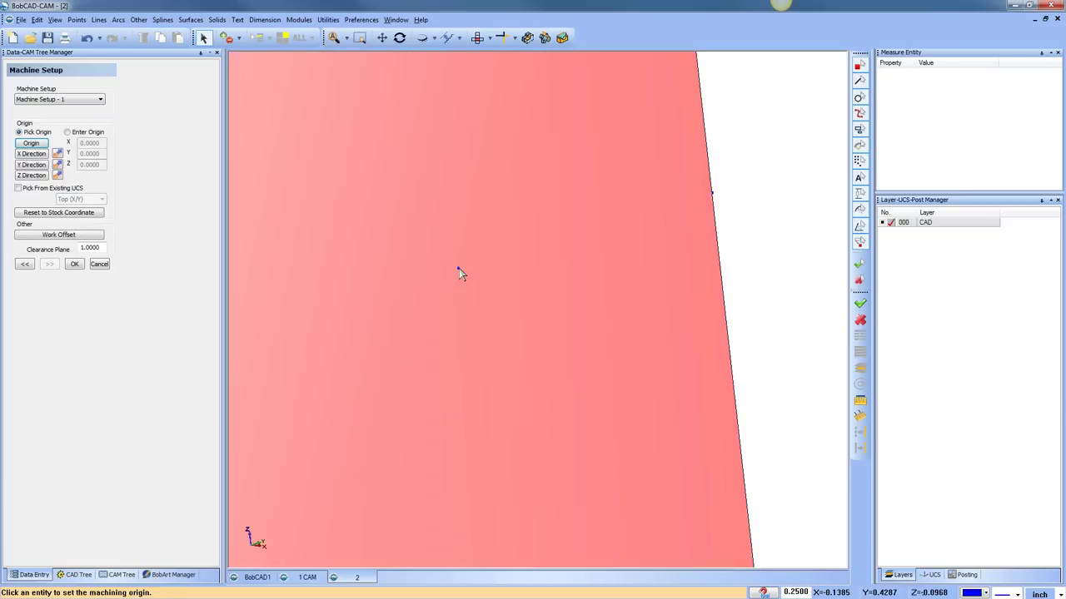
click(459, 273)
scroll(535, 285, down, 5)
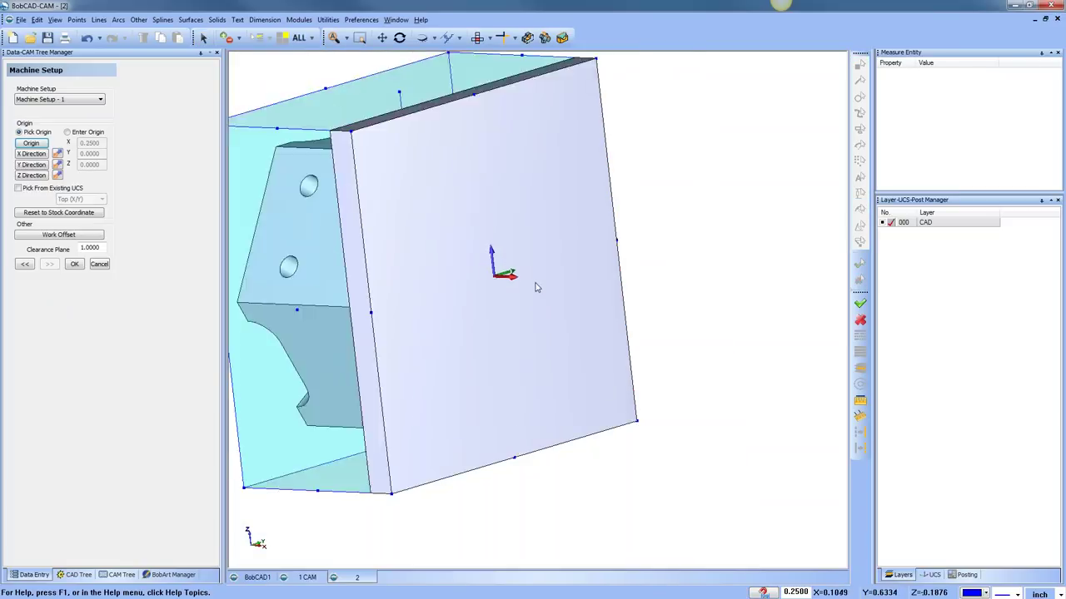
middle_drag(511, 336, 557, 335)
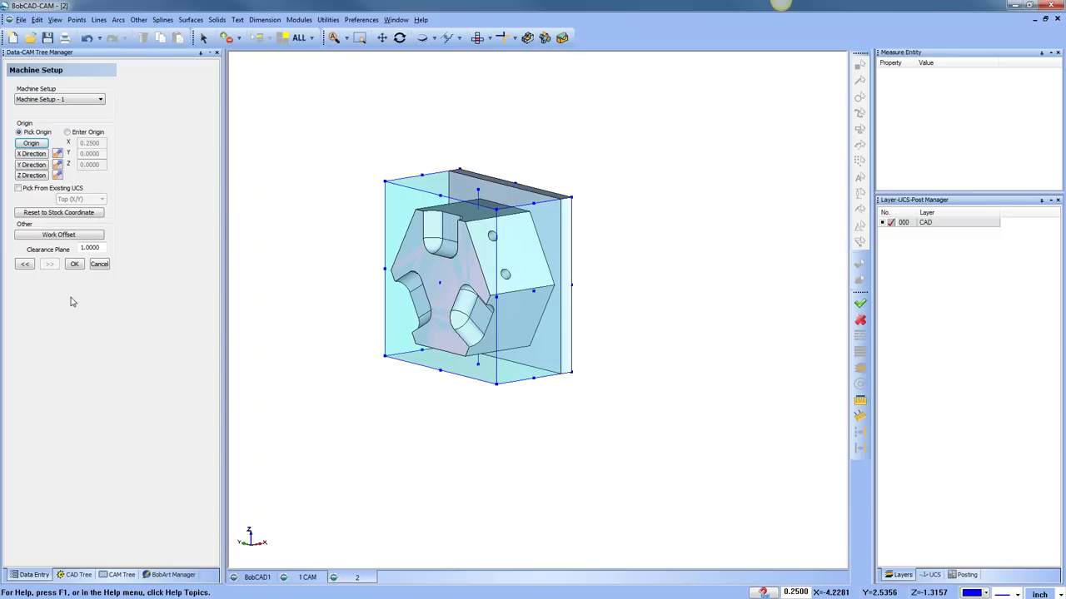
click(74, 264)
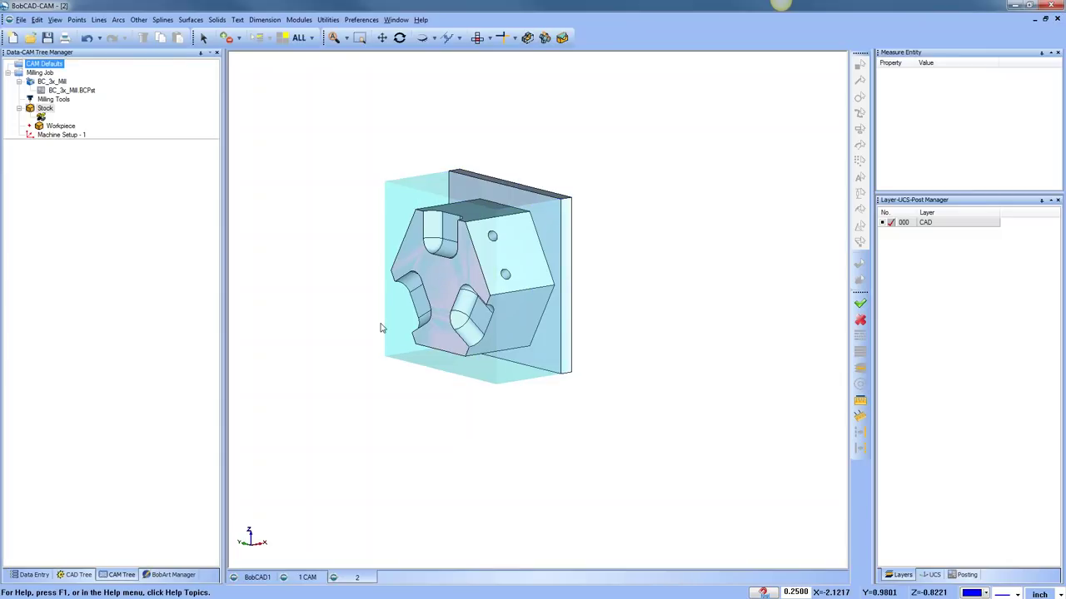
Change the job's machine from BC_3x_Mill to BC_4x_Mill.
click(62, 135)
click(54, 82)
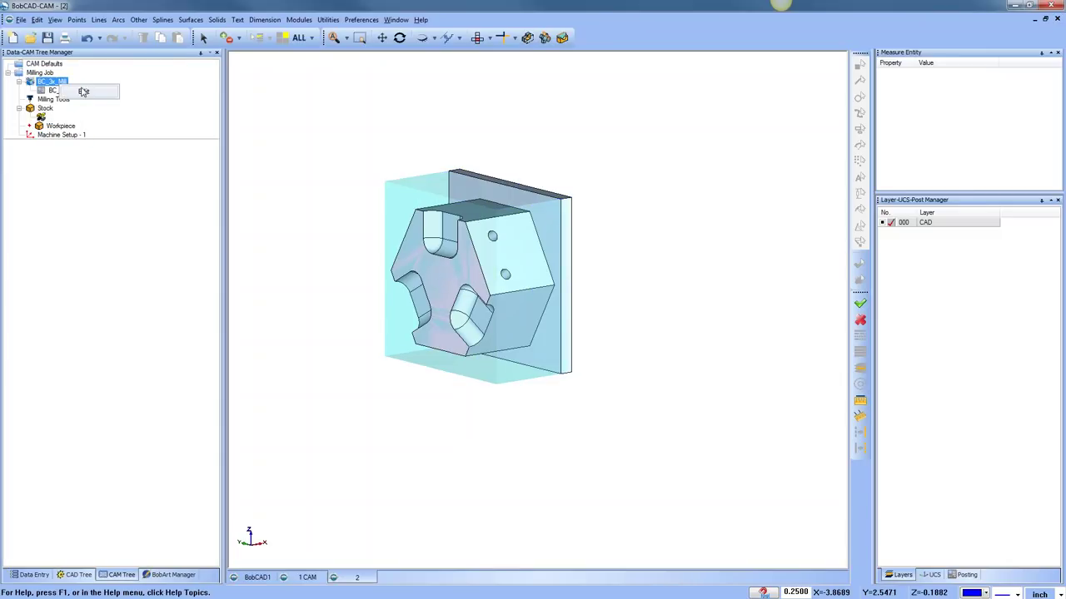
click(83, 91)
click(553, 290)
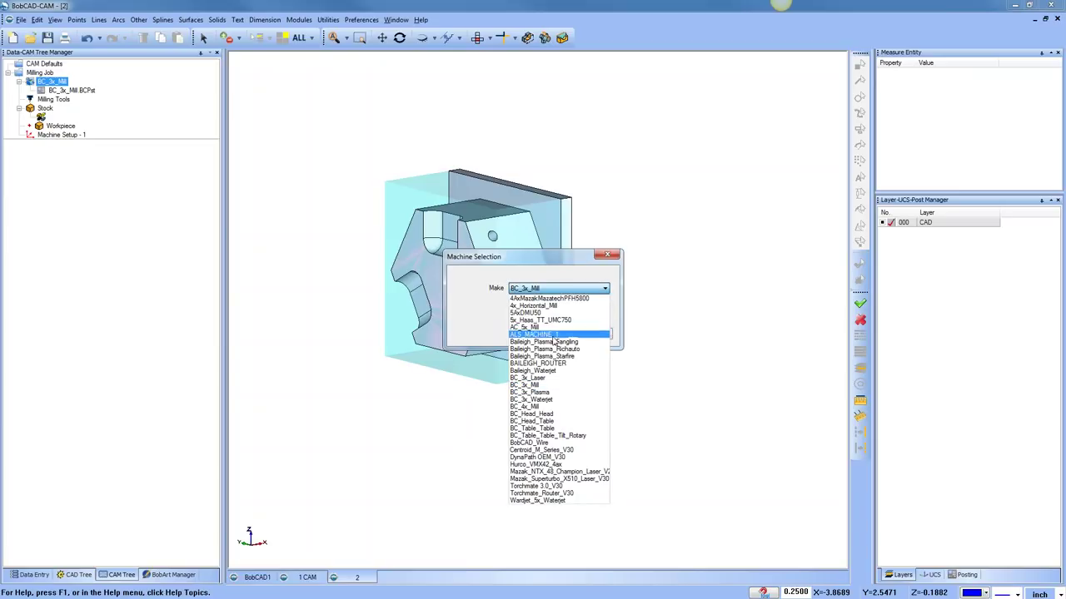
click(573, 406)
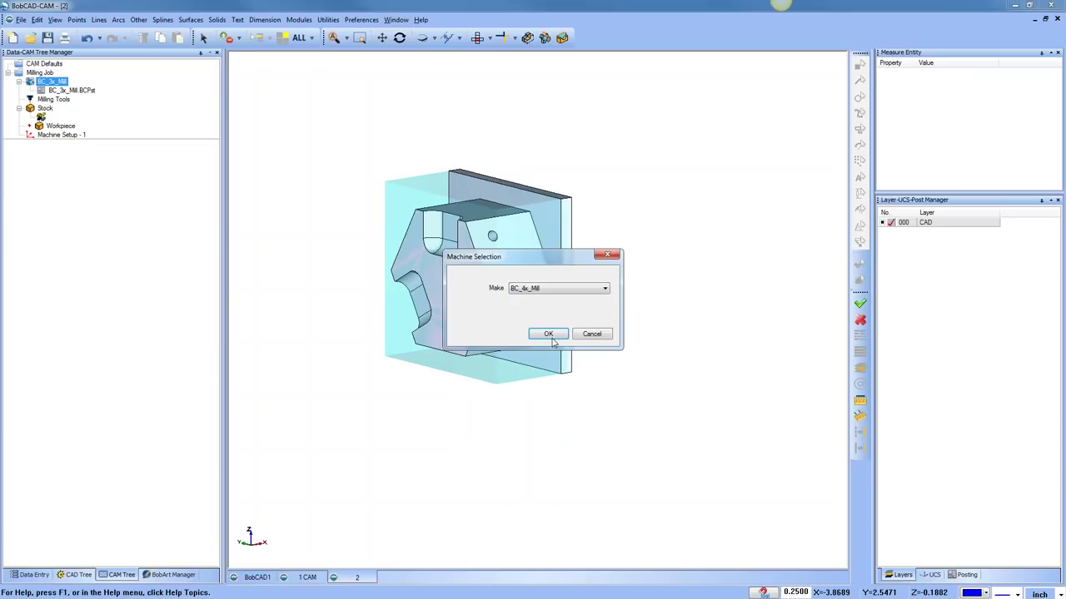
click(562, 342)
Add an Index System to Machine Setup - 1, oriented from the part's top face.
right_click(67, 137)
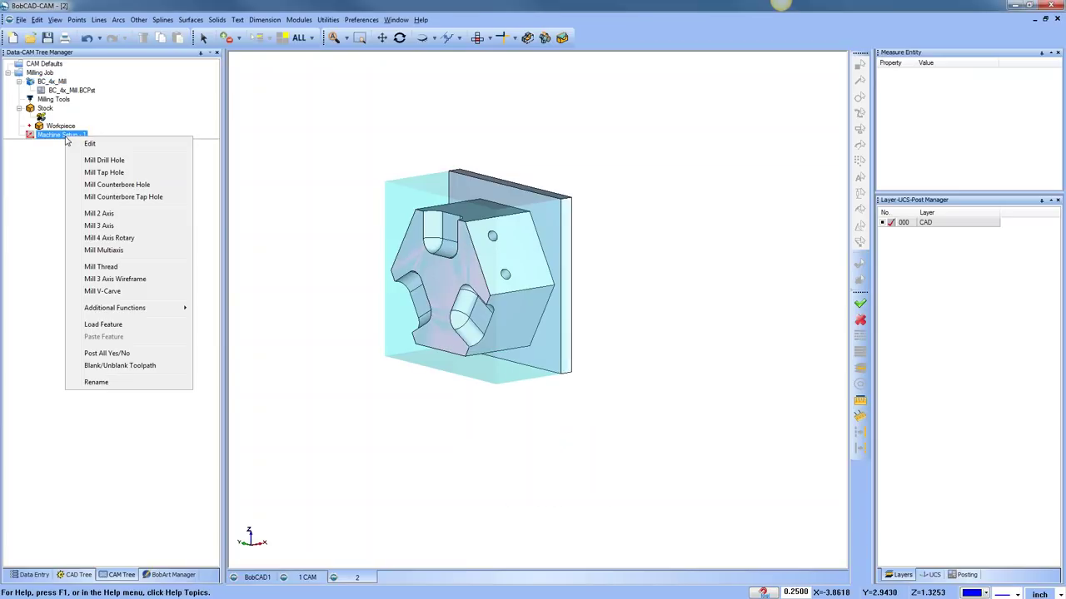
mouse_move(169, 310)
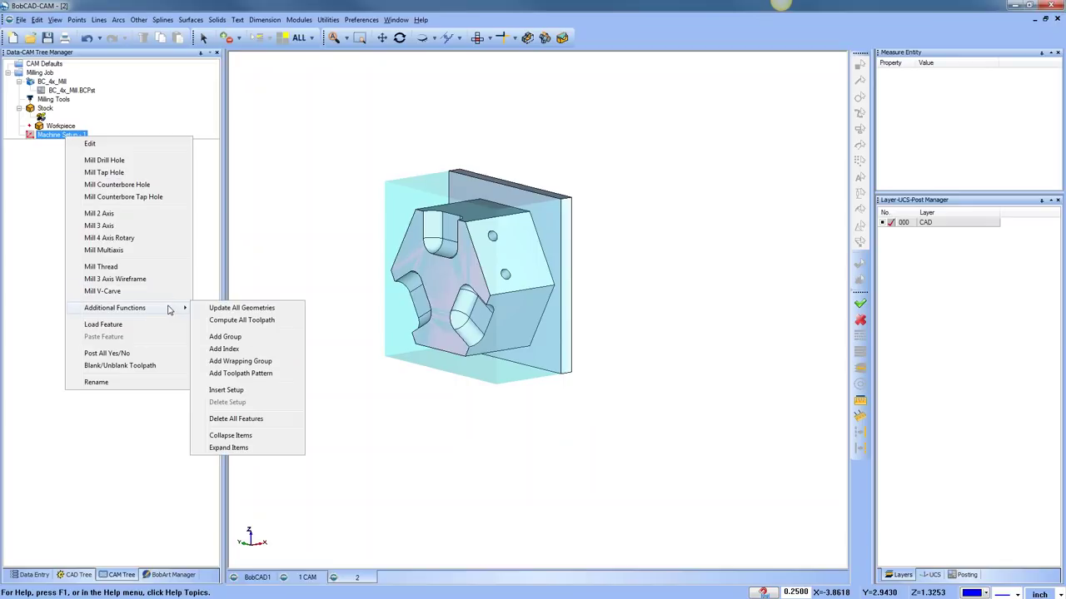
click(239, 350)
click(71, 146)
right_click(71, 147)
click(91, 151)
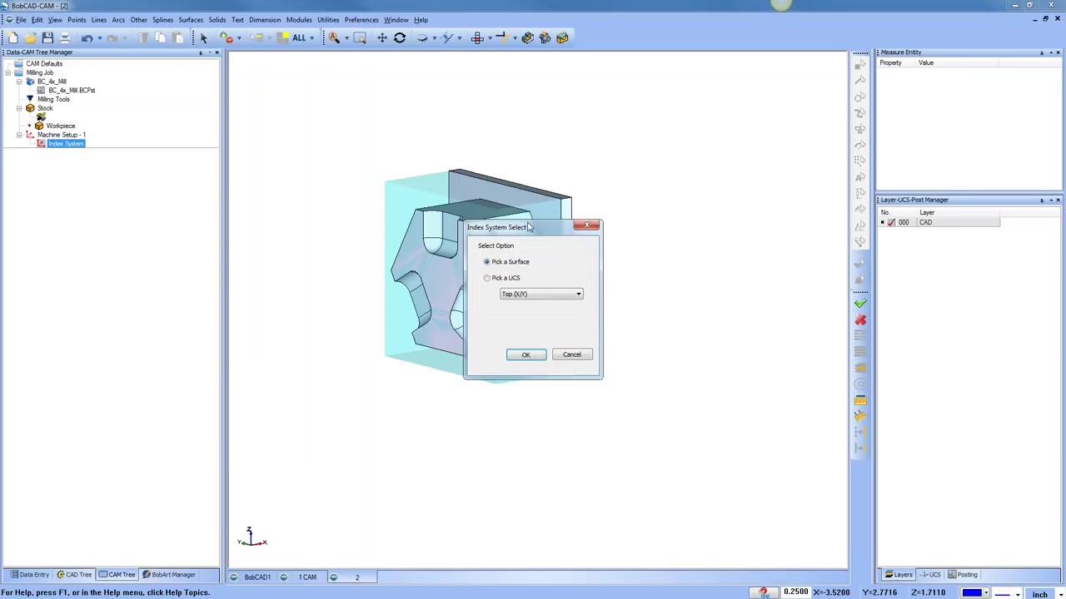
click(525, 355)
click(477, 210)
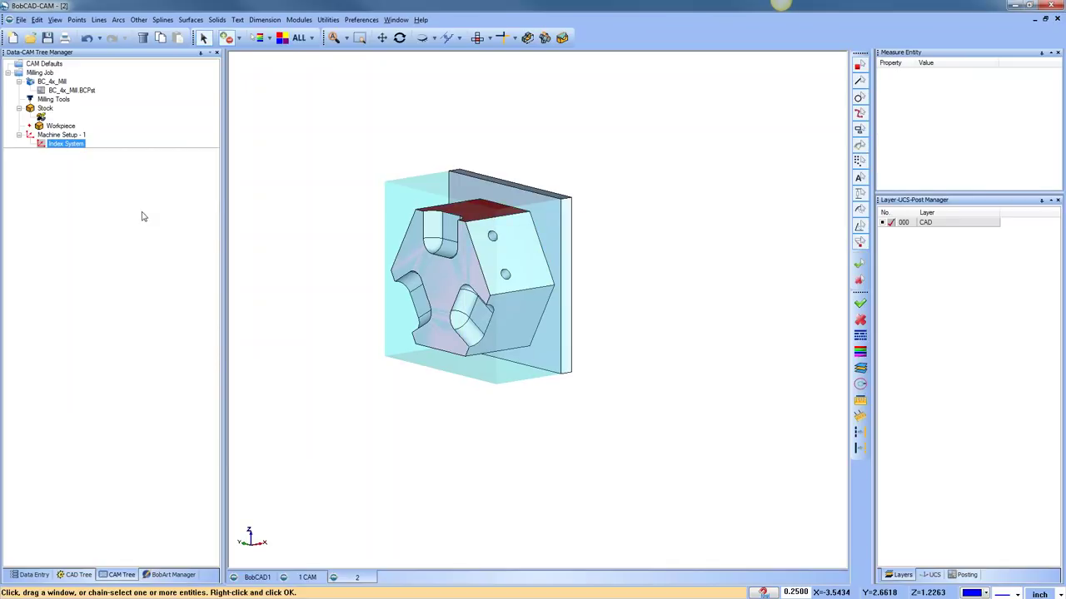
Create a 2-axis feature on the top face's back edge, 0.3750 deep.
right_click(68, 147)
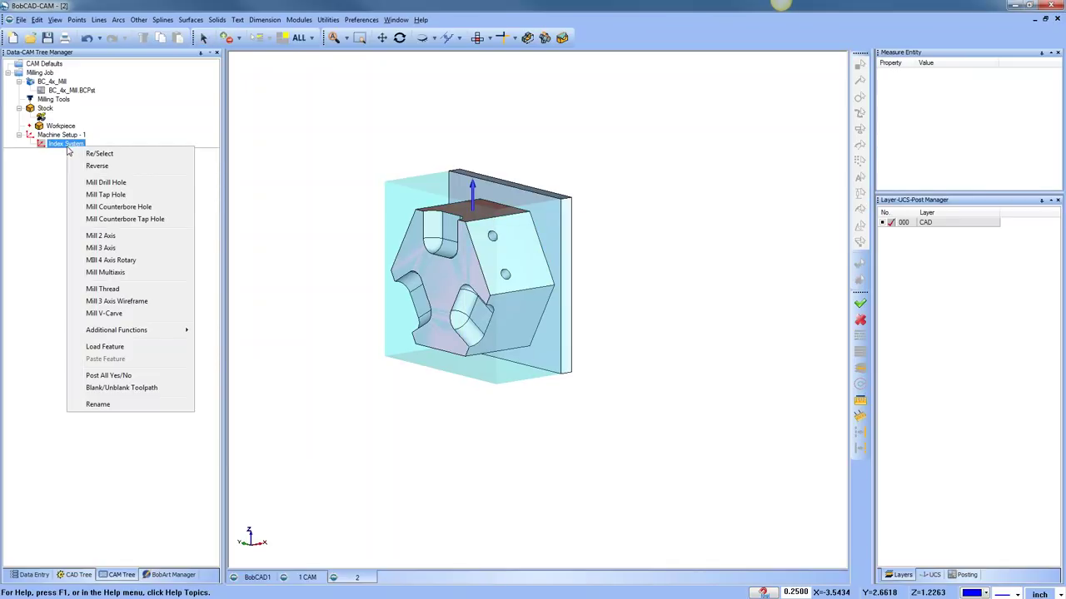
click(104, 236)
click(488, 191)
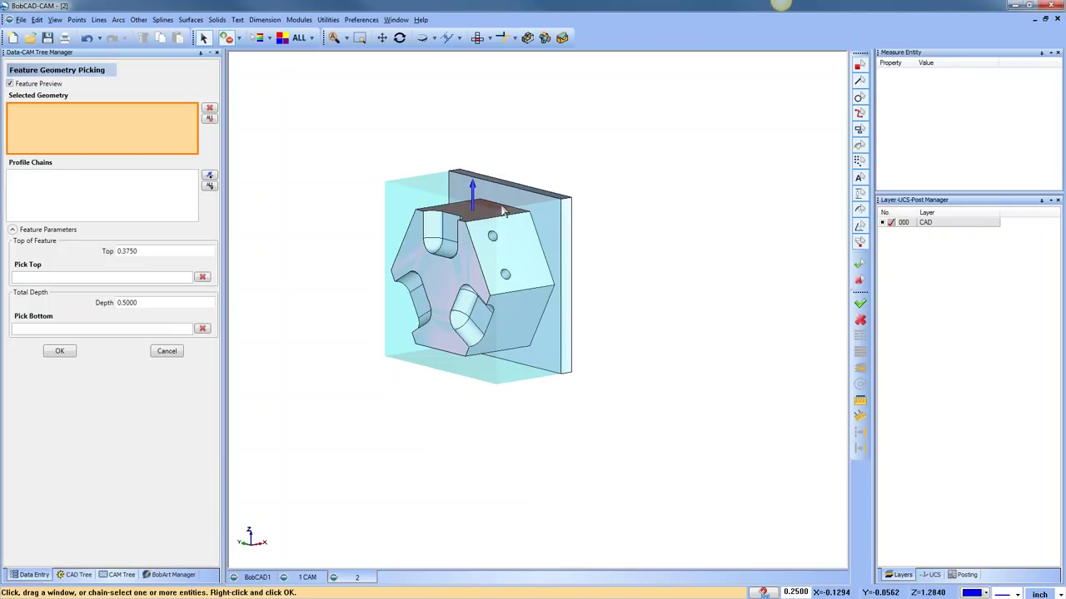
click(504, 201)
click(167, 330)
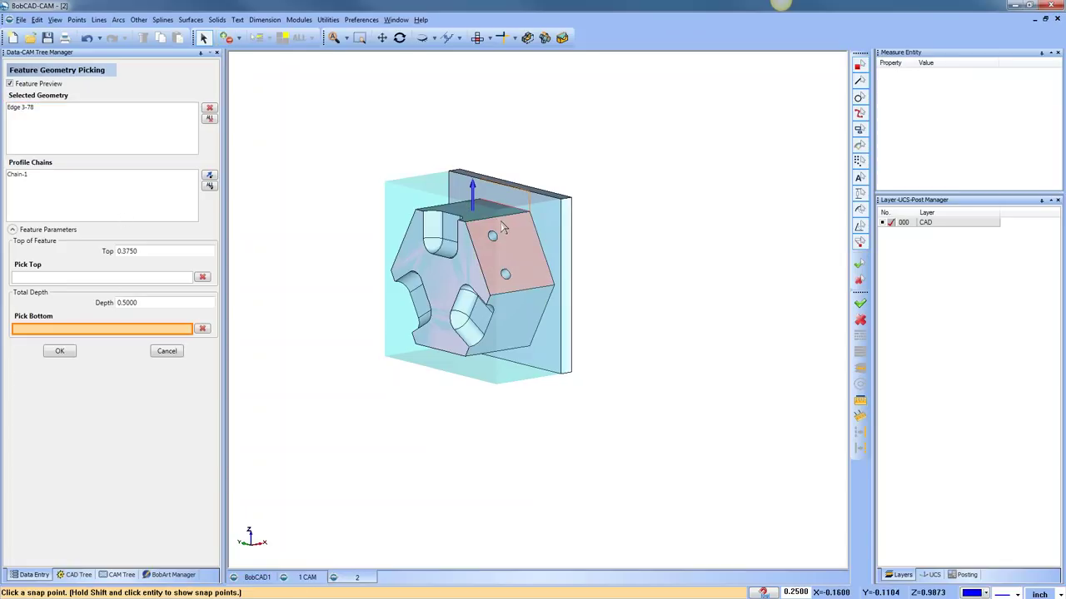
click(467, 223)
click(59, 351)
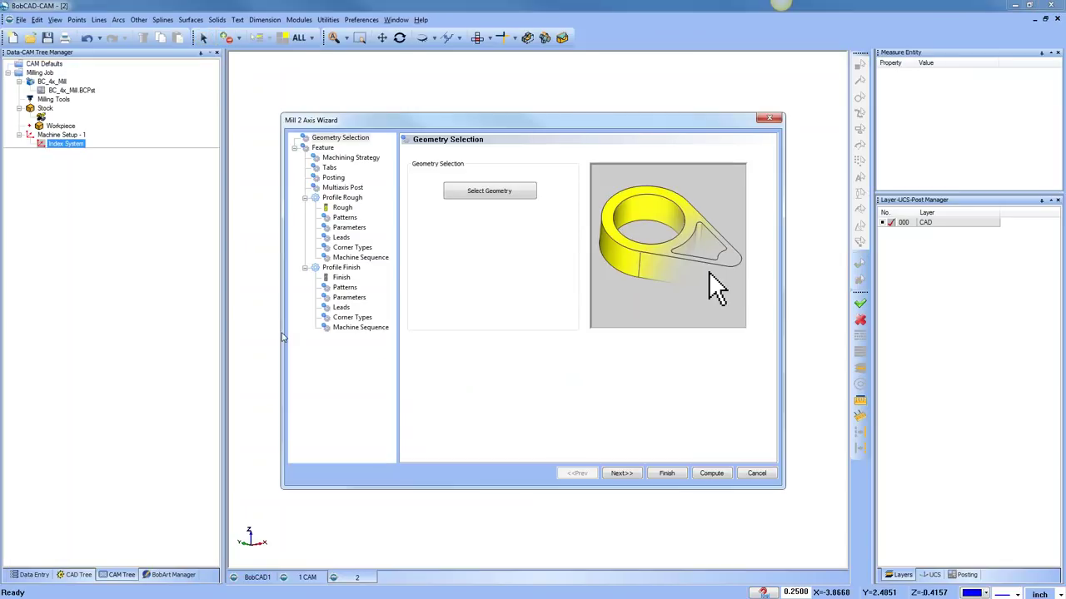
Remove Profile Finish so only Profile Rough remains, then finish the feature.
click(362, 159)
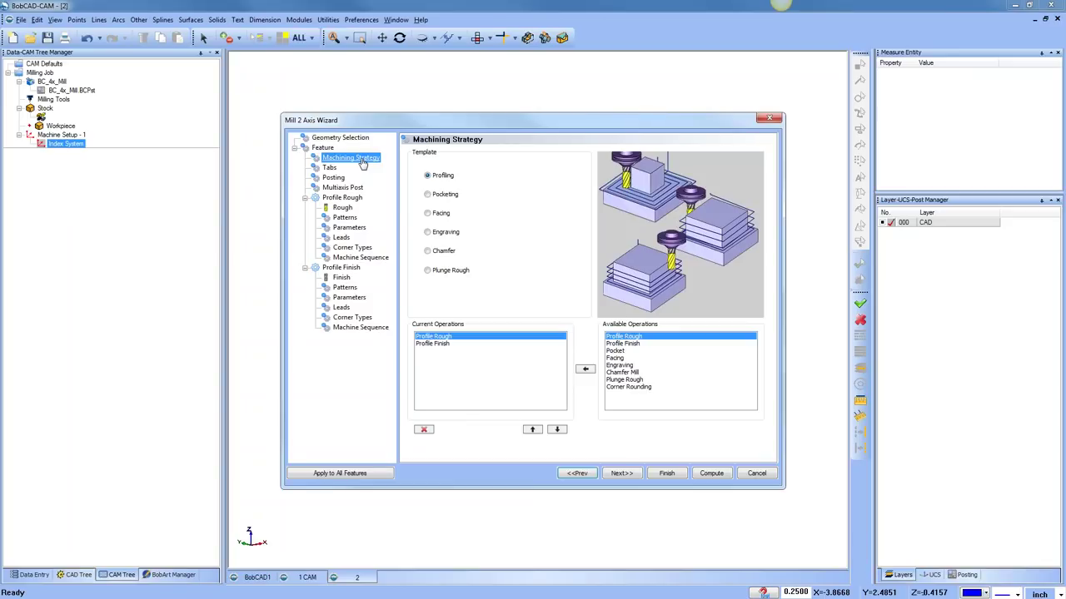
click(439, 344)
click(423, 430)
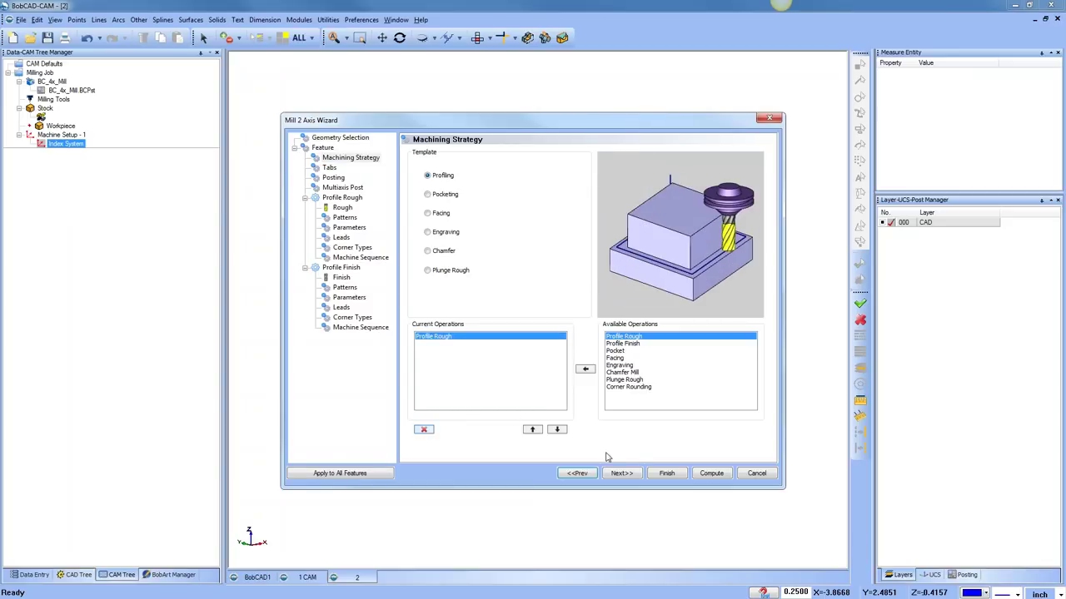
click(630, 473)
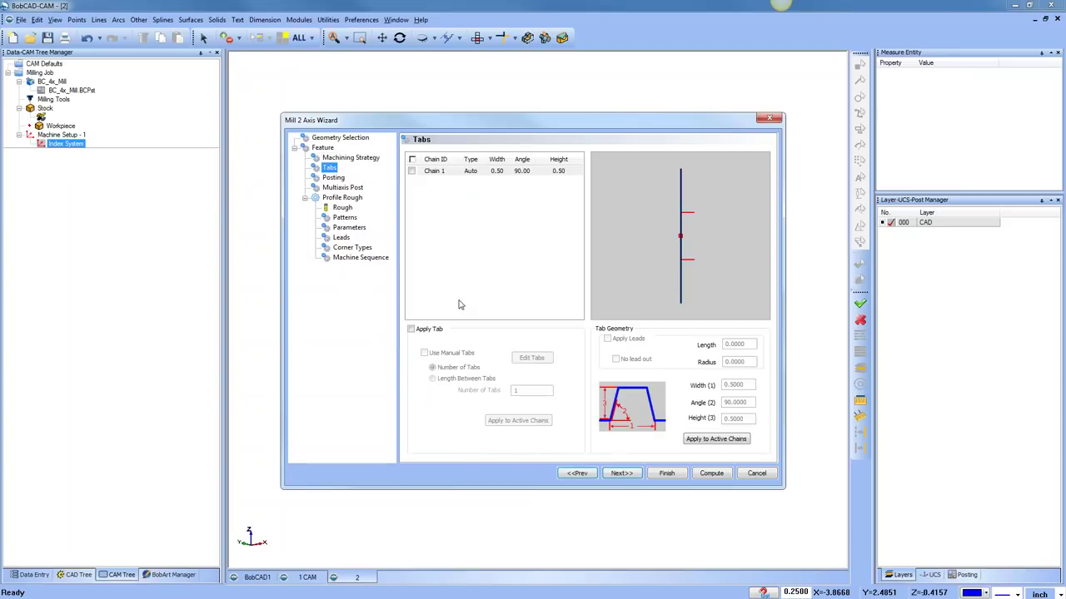
click(340, 138)
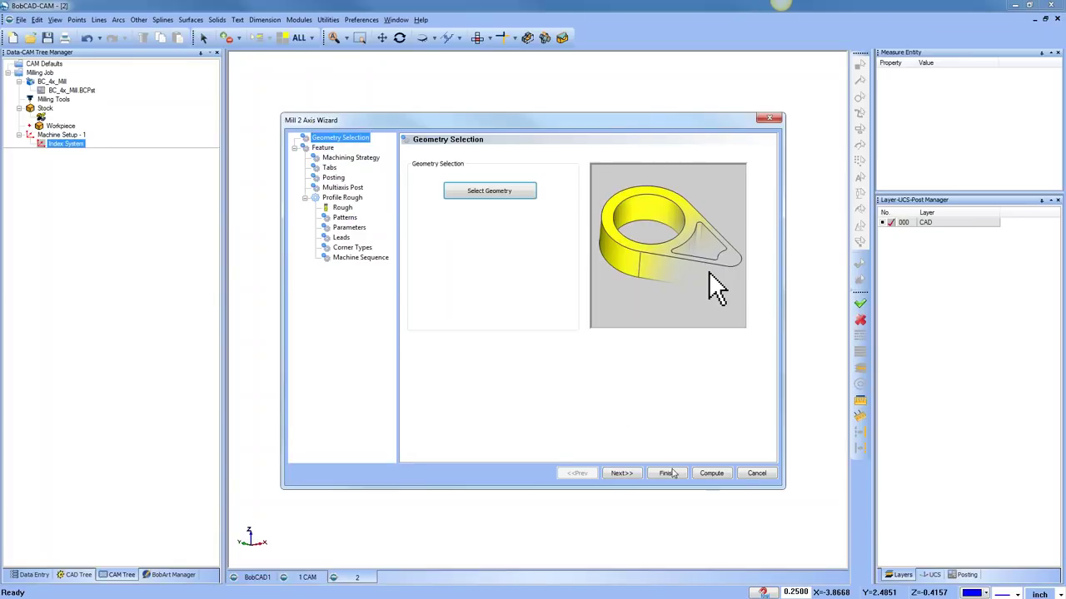
click(712, 474)
middle_drag(606, 390, 512, 333)
scroll(503, 281, up, 3)
click(108, 188)
Backplot the Profile Rough toolpath through to its end.
right_click(87, 178)
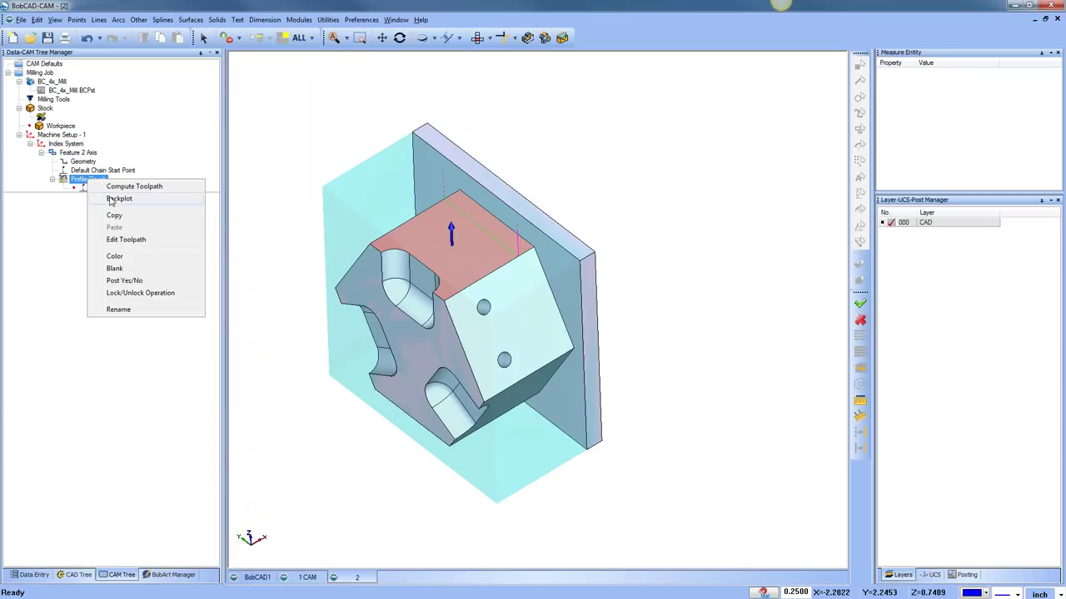
click(141, 205)
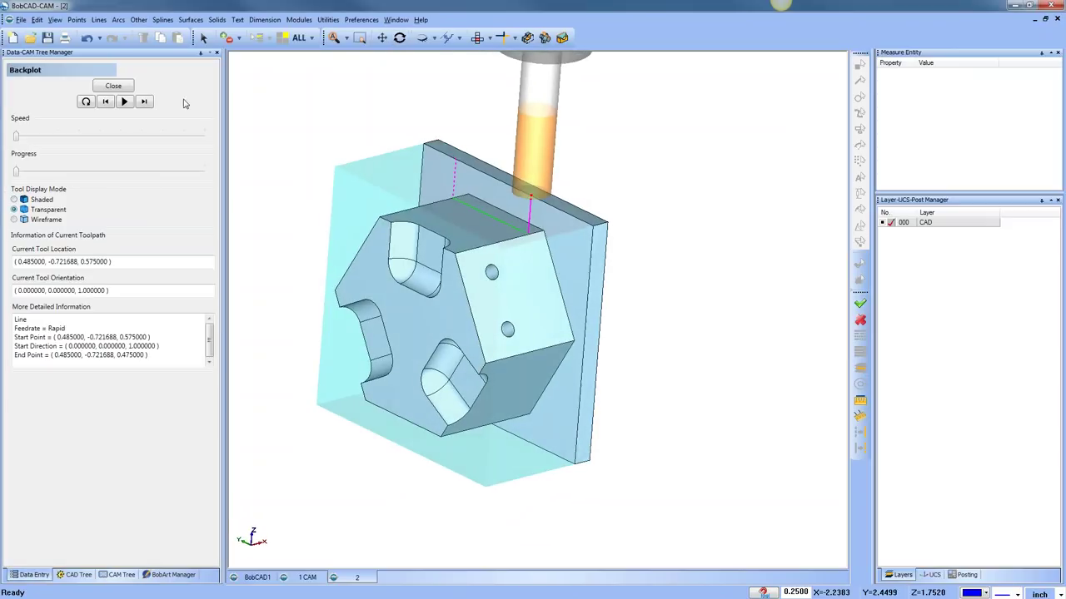
click(145, 101)
click(145, 101)
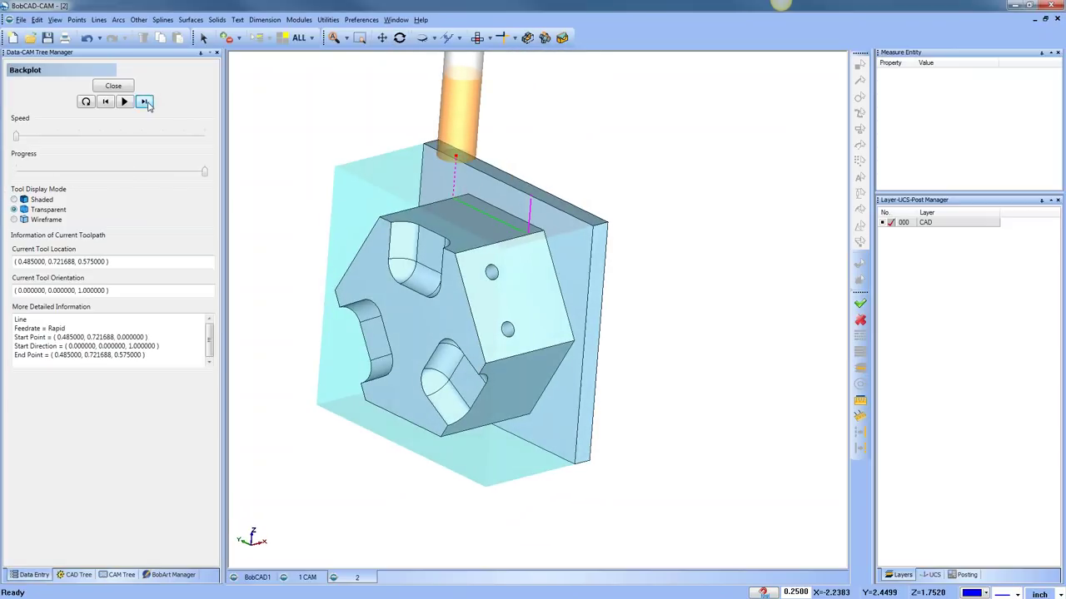
click(125, 87)
Extend the Feature 2 Axis toolpath by a distance of 3 at both ends and recompute.
click(84, 155)
right_click(83, 155)
click(95, 159)
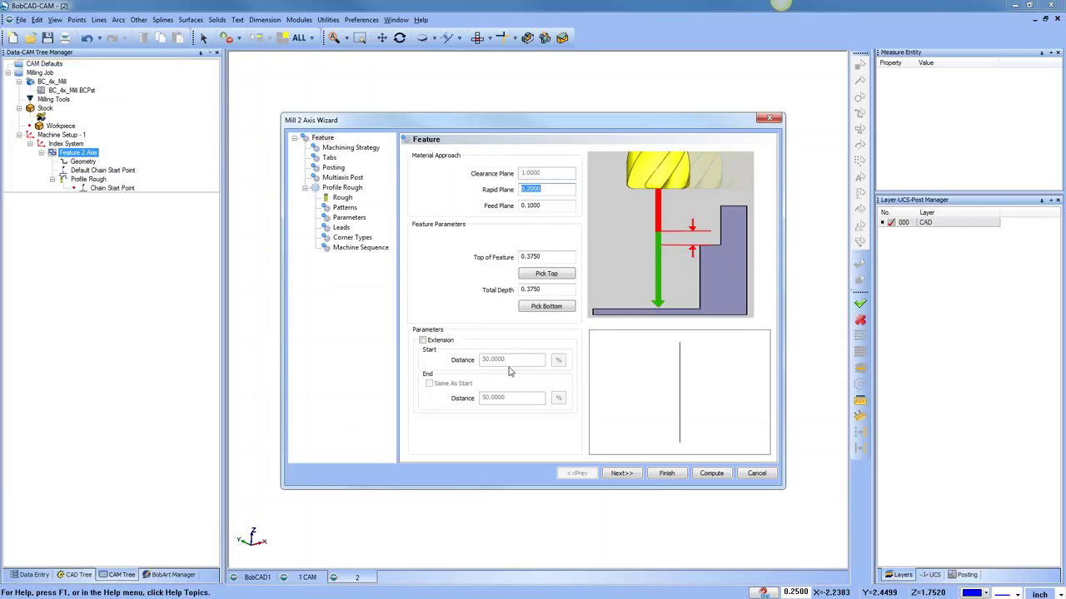
click(423, 341)
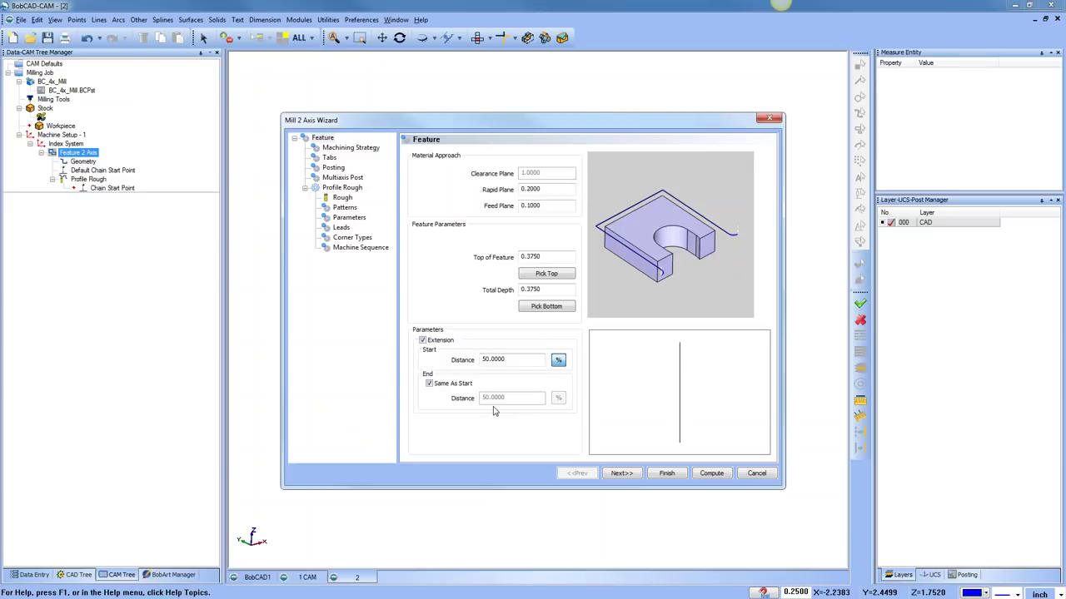
click(558, 360)
drag(514, 358, 446, 359)
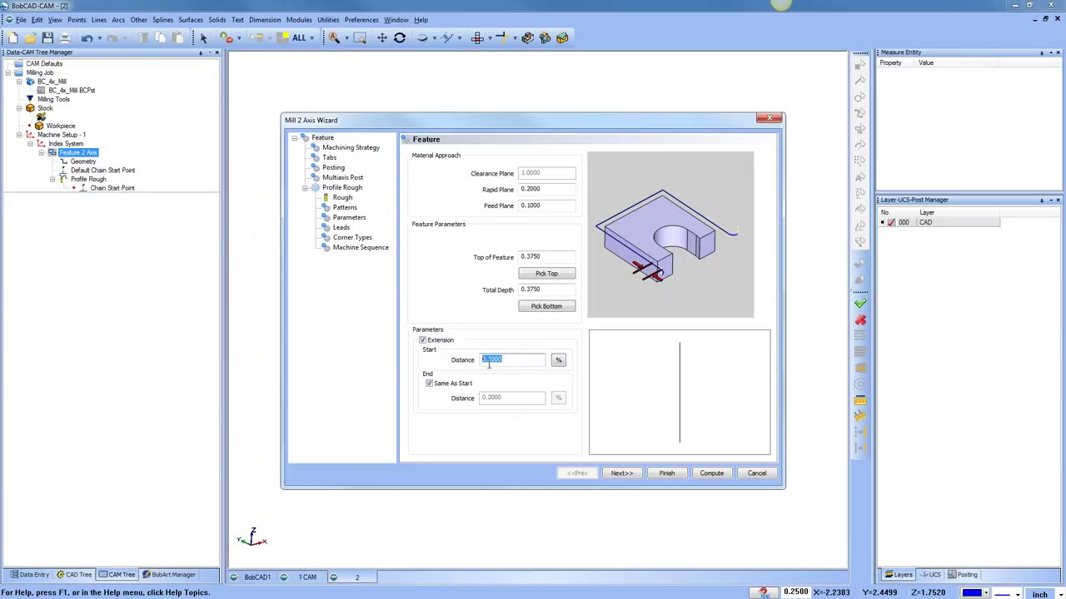
text(3)
click(711, 473)
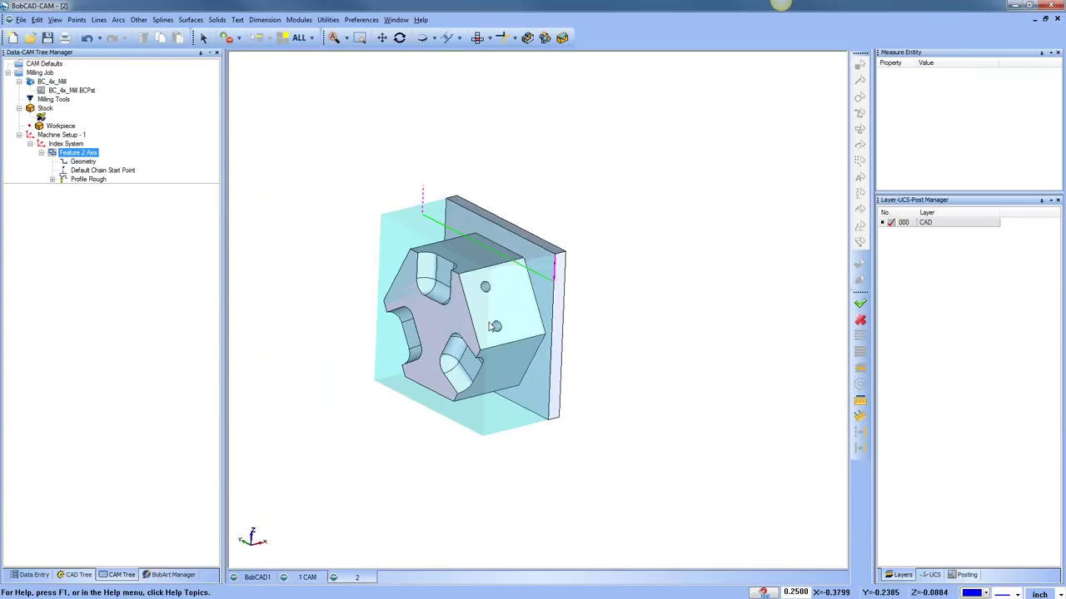
Give the feature a tangent circular lead-in and a separate vertical lead-out, then recompute.
right_click(90, 154)
click(137, 169)
click(341, 228)
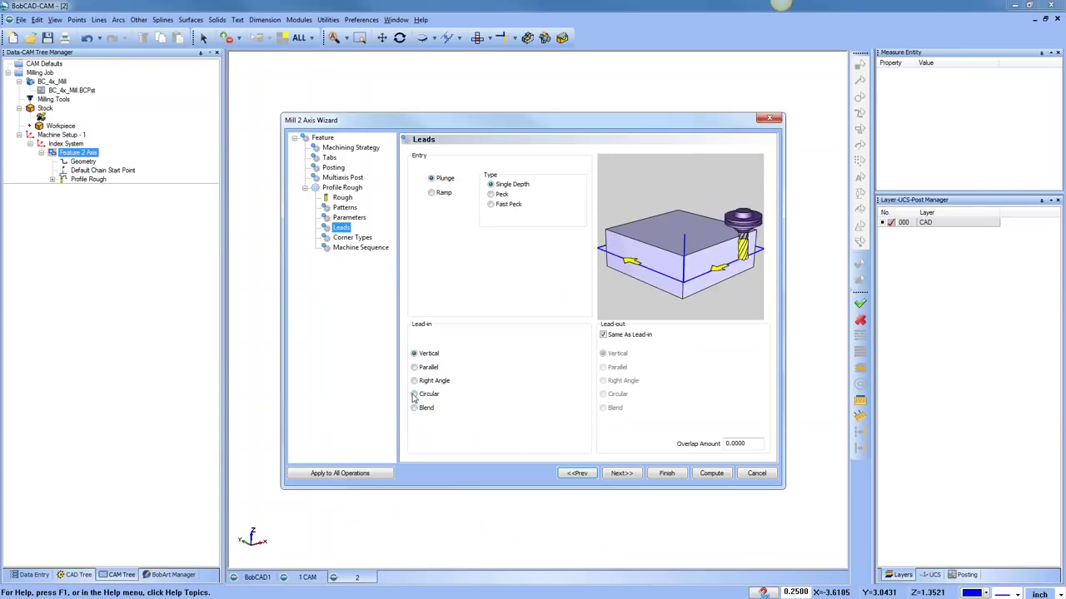
click(413, 394)
click(540, 358)
click(603, 335)
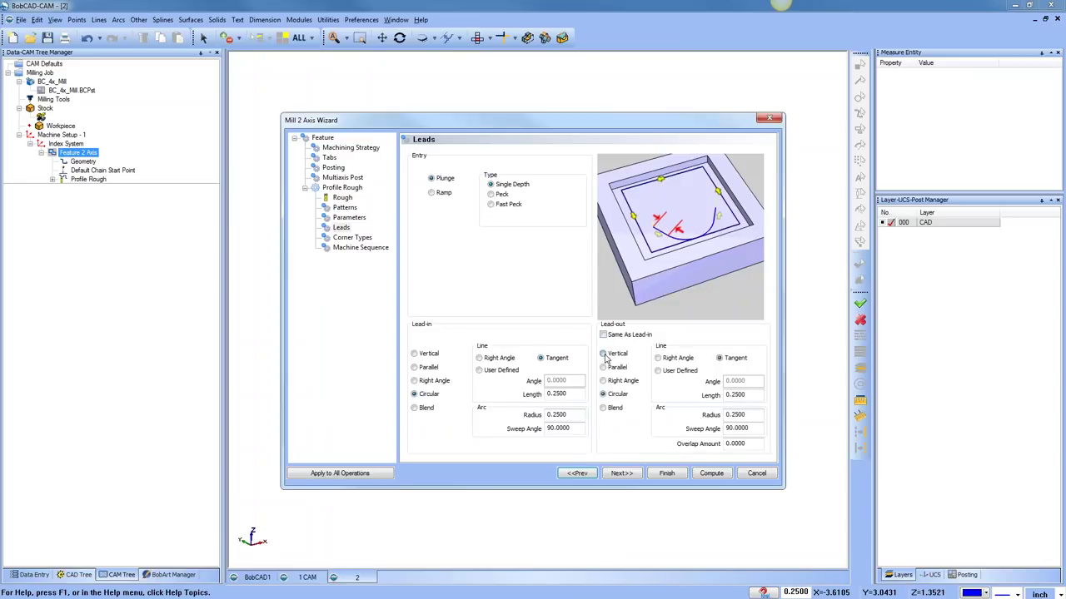
click(602, 353)
click(709, 474)
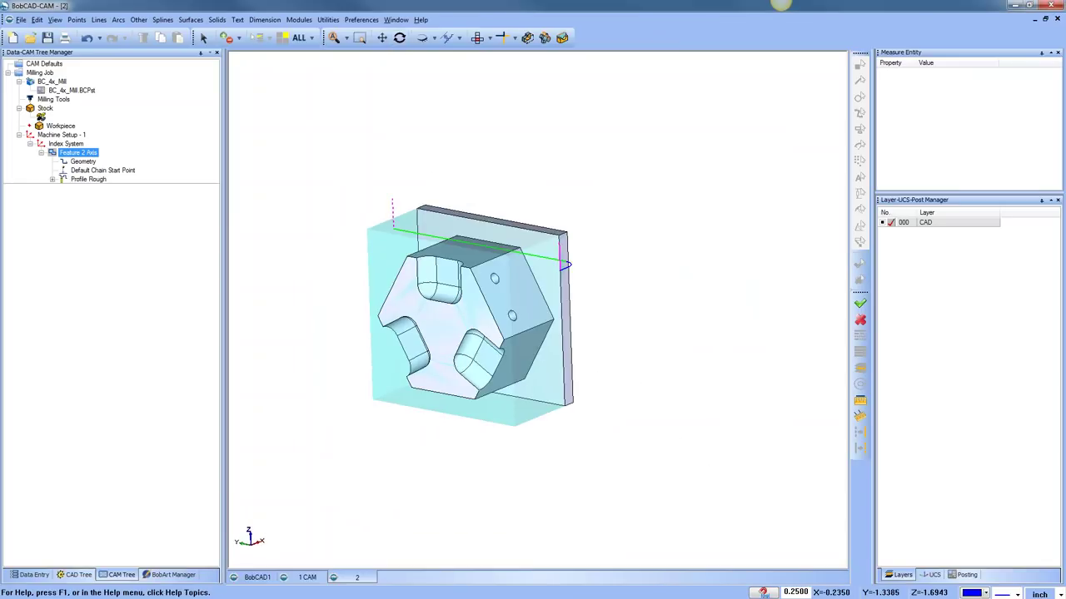
Turn the part to its right face and reopen the Feature 2 Axis settings.
key(Right)
key(Right)
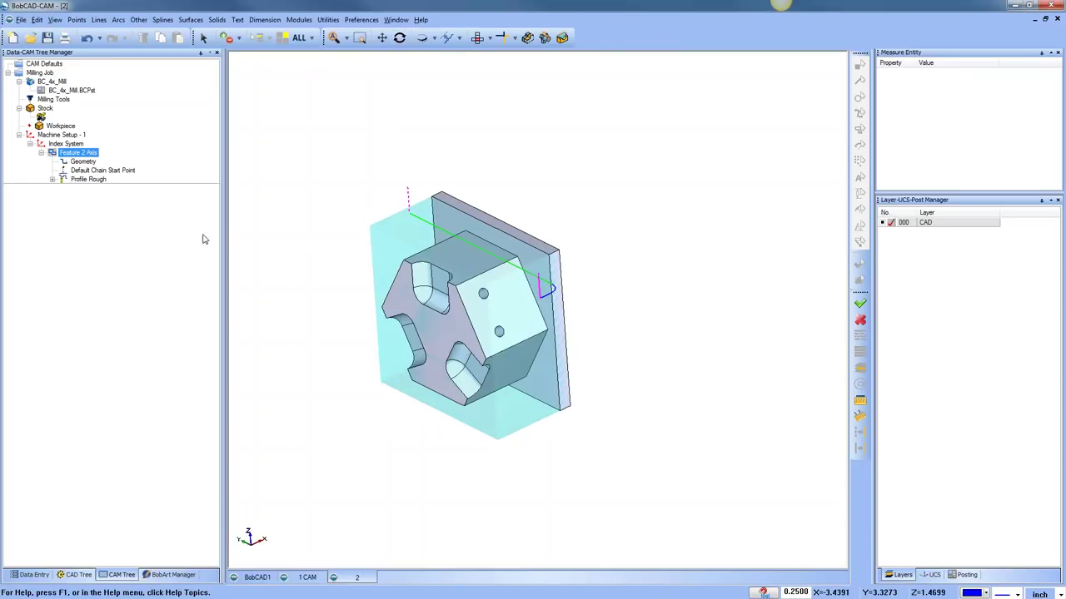
right_click(87, 155)
click(107, 166)
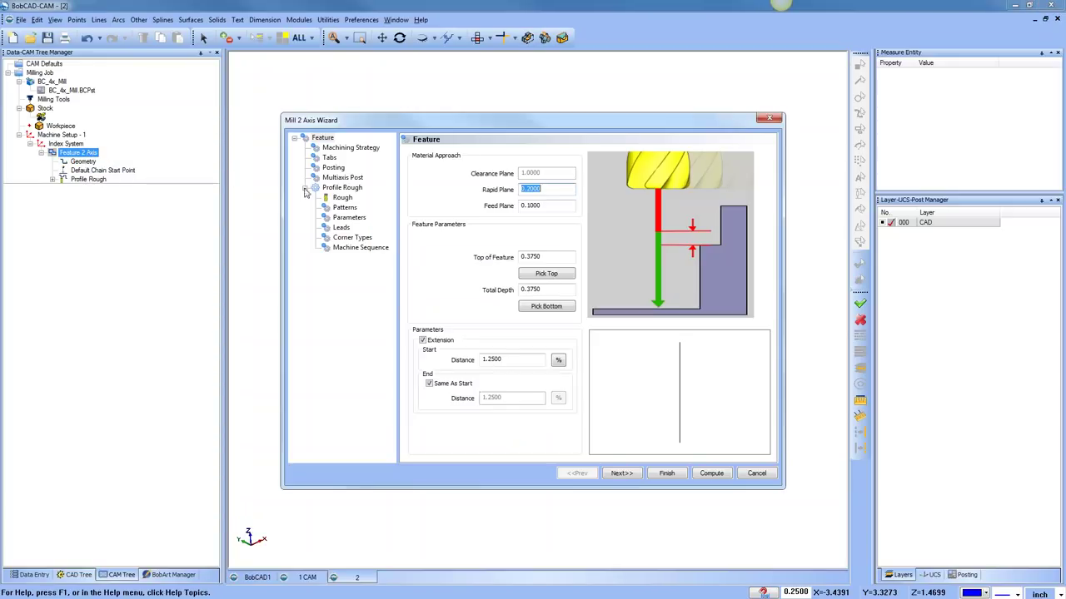
Set Profile Rough to Side Roughing with 1.25 stock remaining and 5 passes, then compute.
click(347, 219)
click(345, 207)
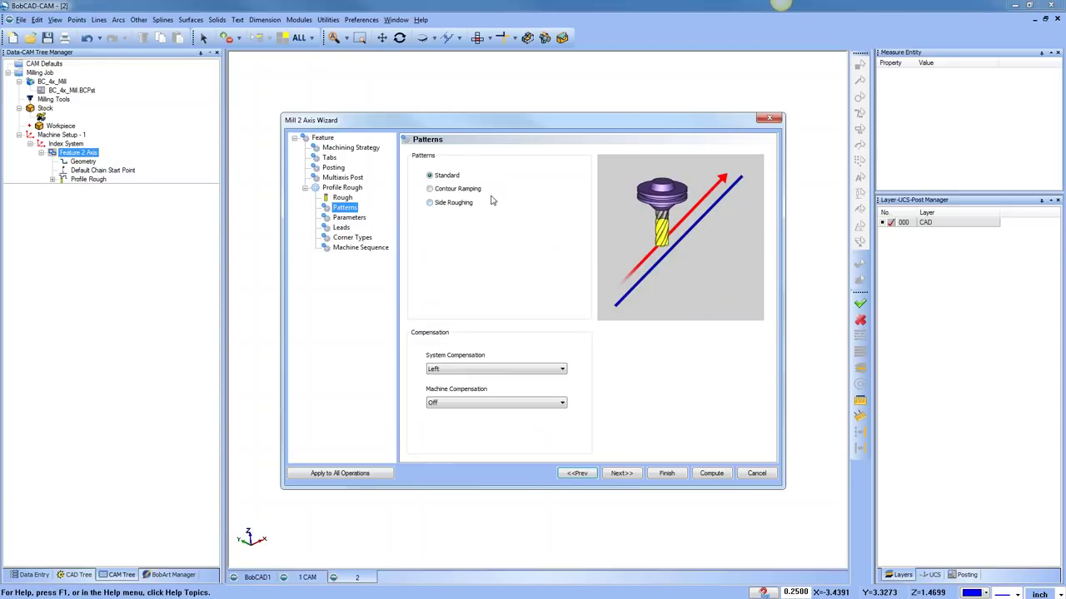
click(438, 189)
click(440, 203)
double_click(546, 219)
text(1.25)
key(Tab)
text(5)
click(711, 473)
Inspect the job tree items and Profile Rough toolpath, then start the machine simulation.
middle_drag(598, 348, 508, 346)
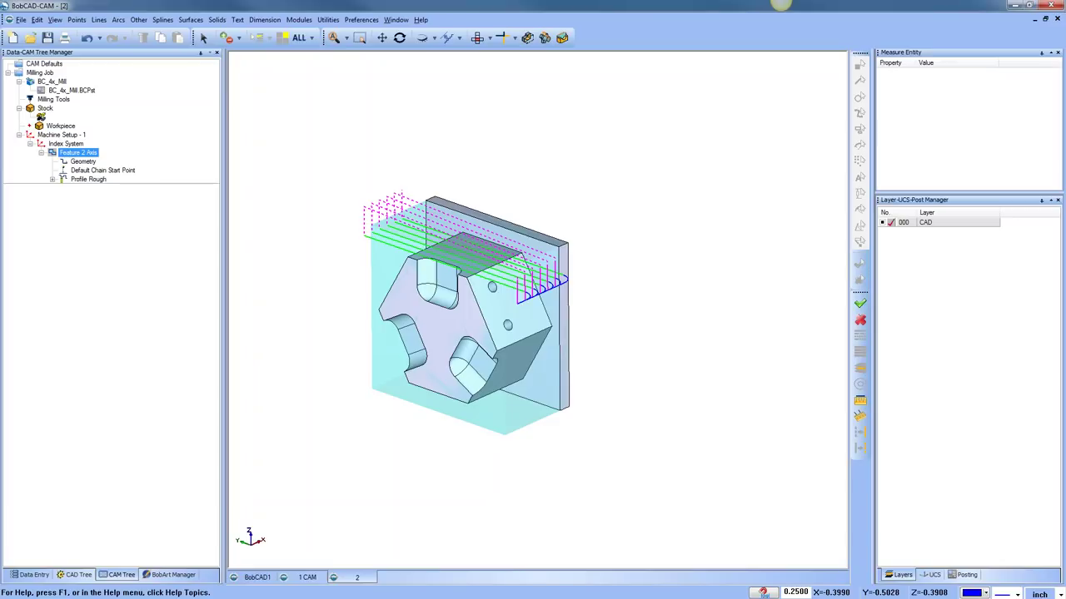
click(62, 135)
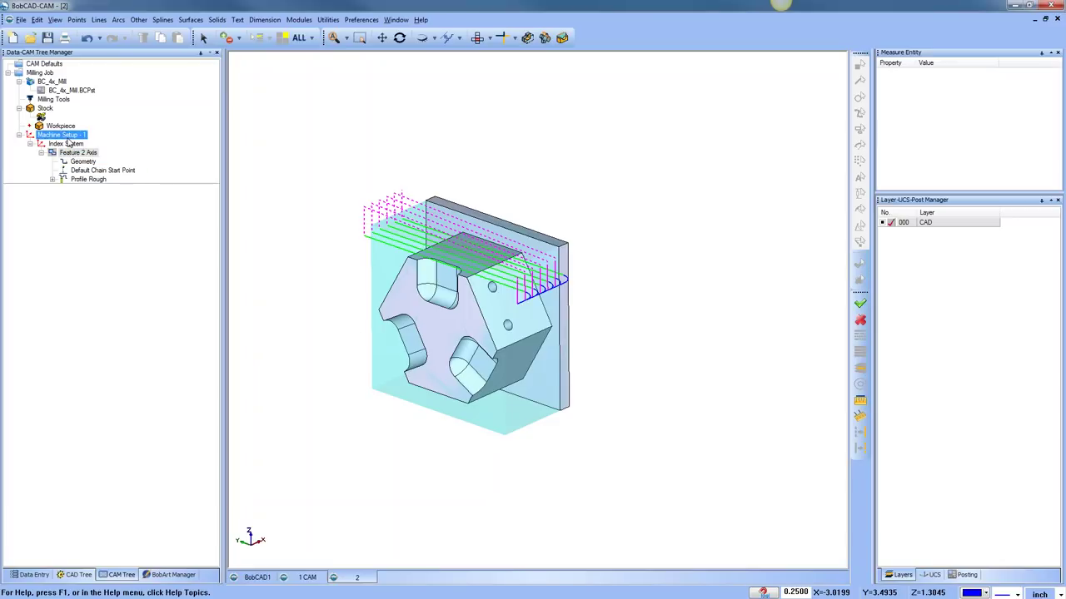
middle_drag(585, 405, 466, 400)
click(93, 169)
click(71, 144)
click(83, 160)
middle_drag(304, 366, 464, 251)
click(83, 179)
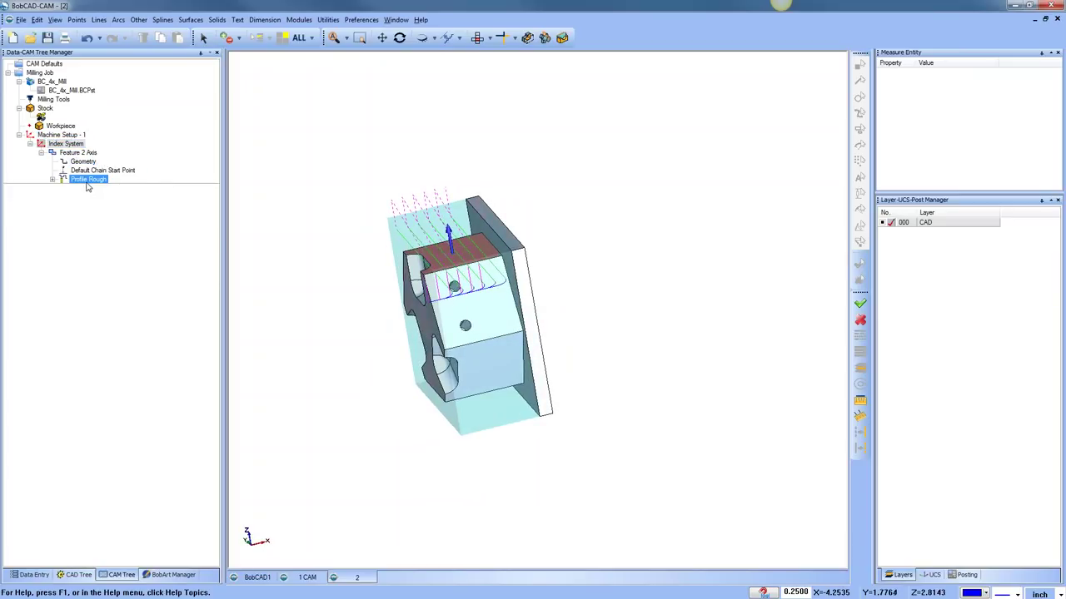
middle_drag(309, 305, 426, 347)
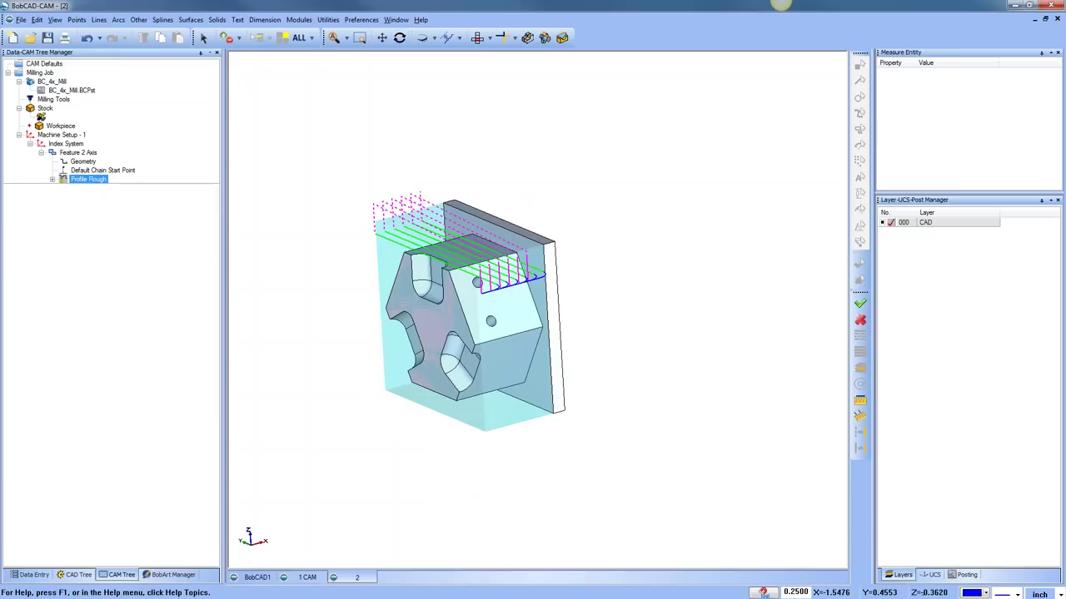
click(299, 19)
click(321, 92)
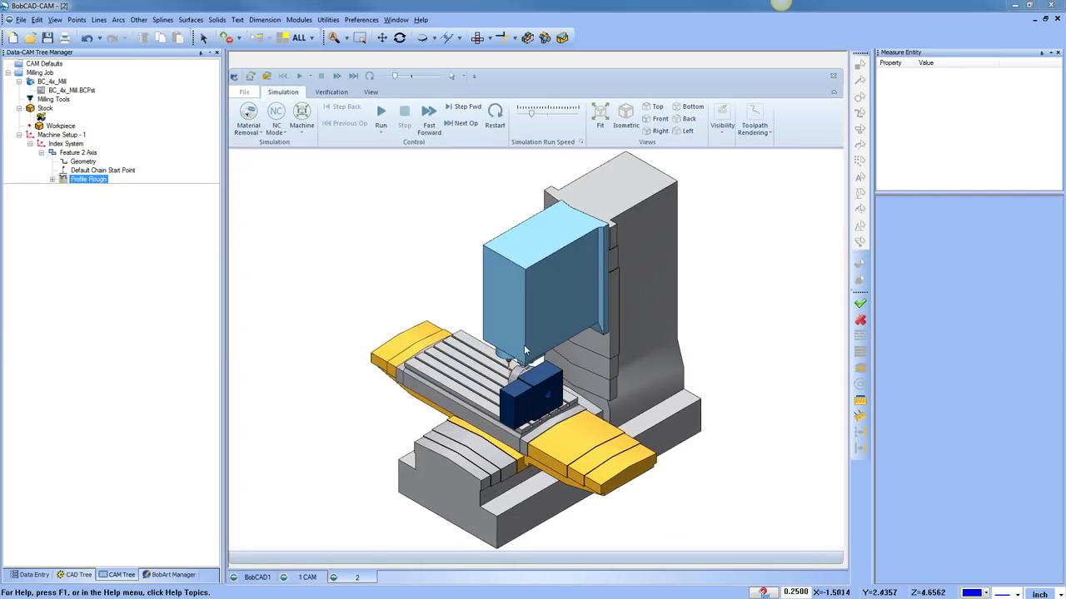
scroll(477, 419, up, 10)
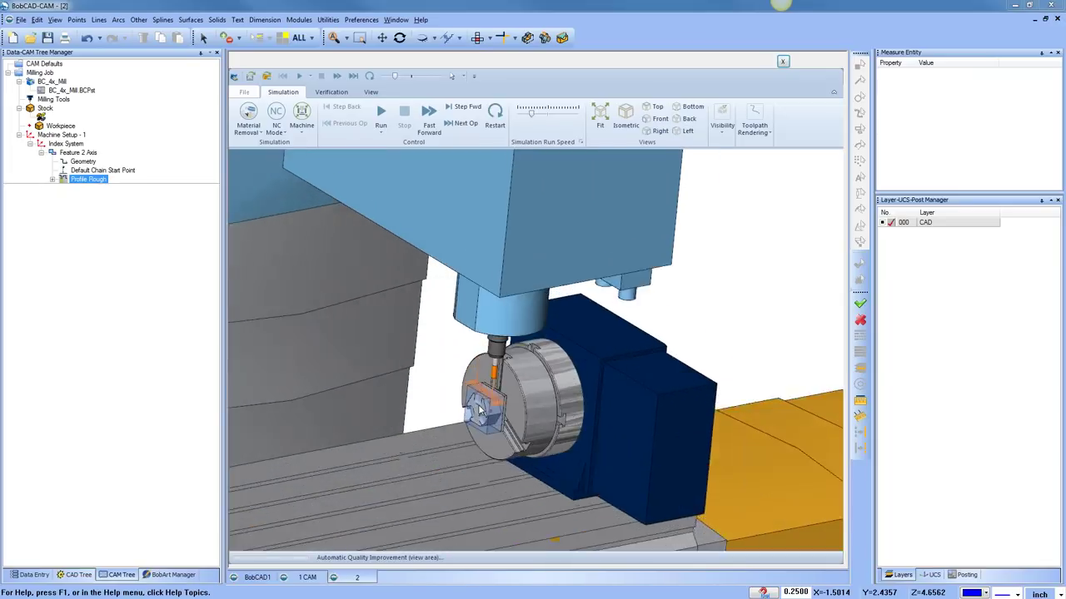
middle_drag(539, 416, 538, 452)
scroll(522, 422, down, 8)
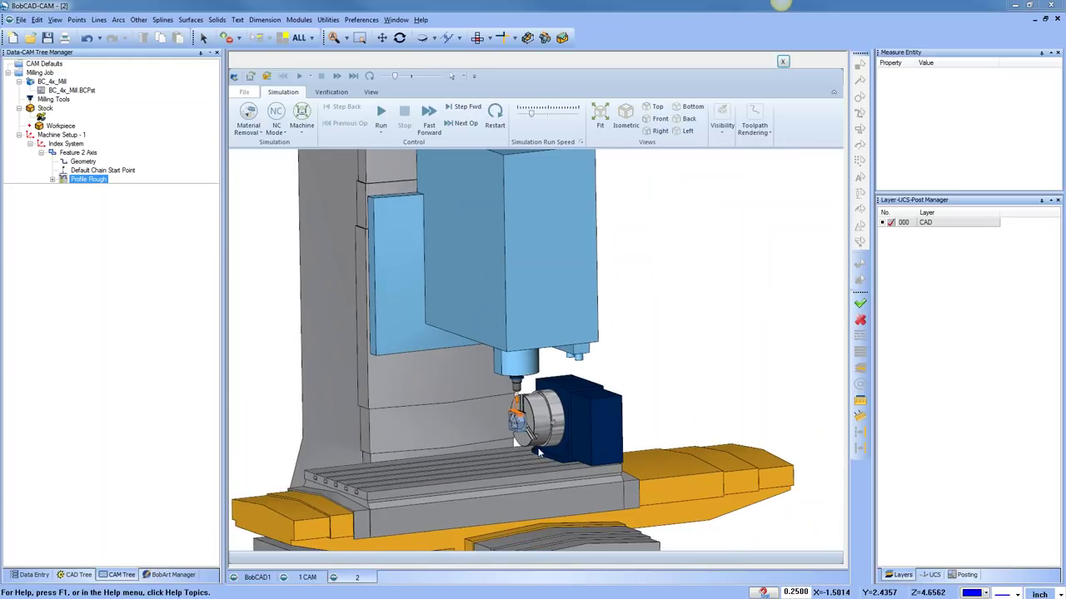
scroll(628, 312, down, 3)
scroll(593, 380, up, 2)
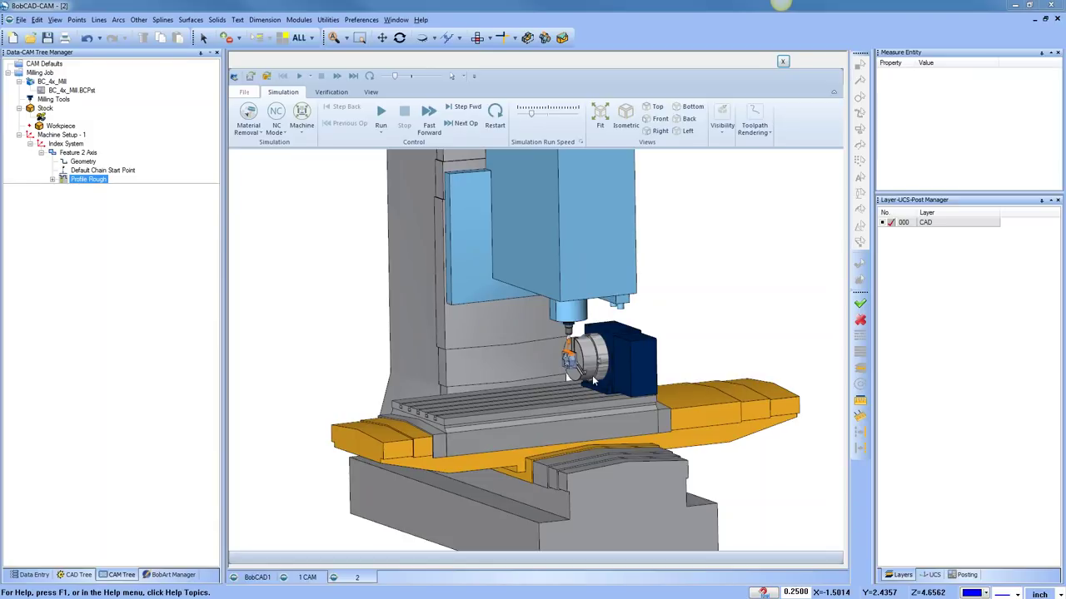
click(783, 64)
Edit Machine Setup - 1 and change the work offset X to -5.
click(75, 135)
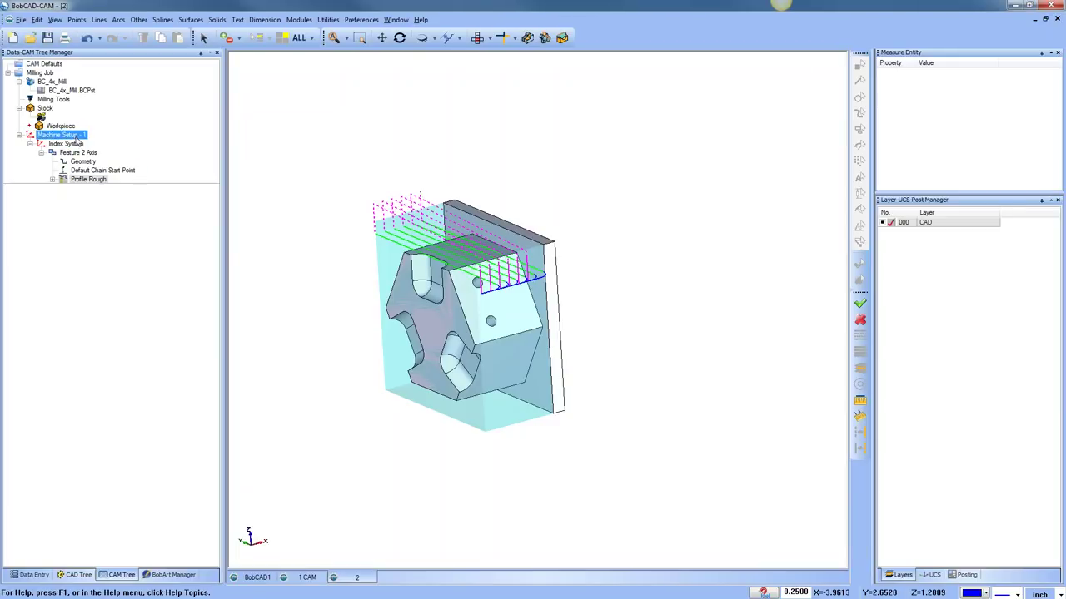
right_click(77, 140)
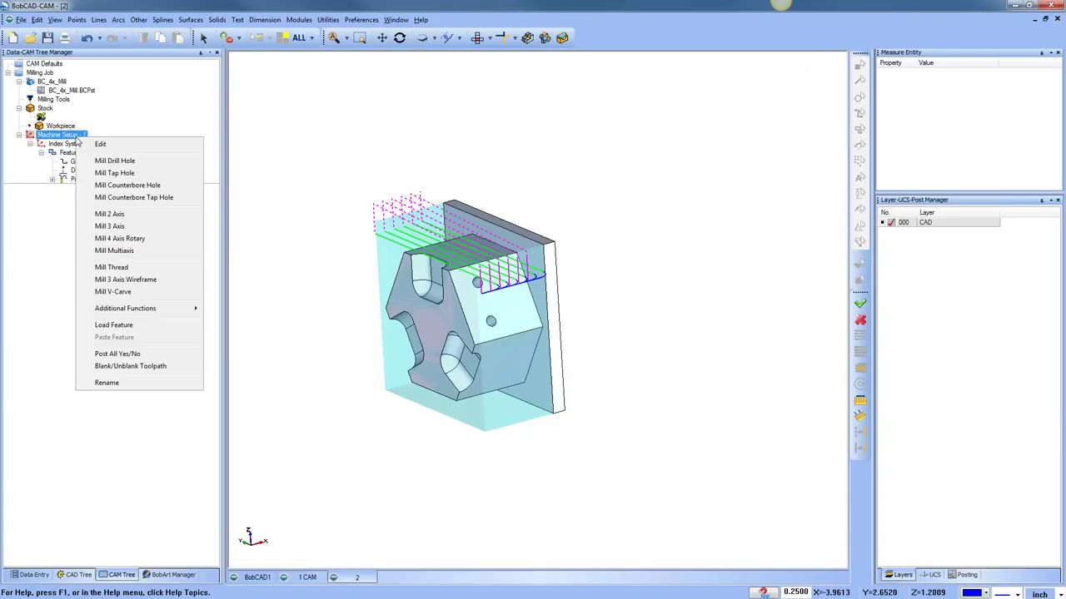
click(107, 145)
click(90, 238)
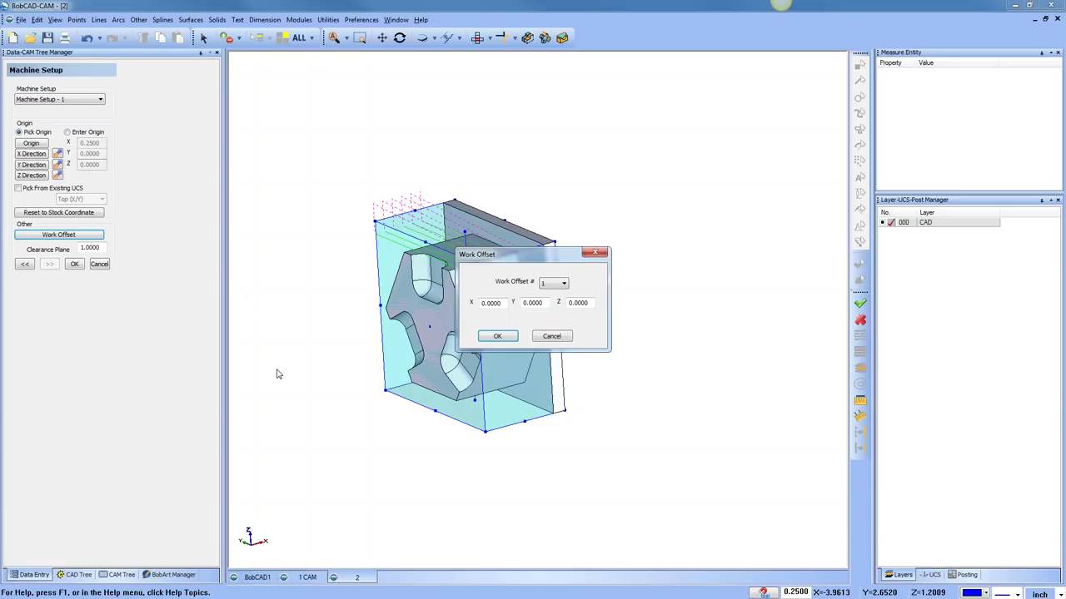
double_click(502, 304)
text(-5)
click(497, 335)
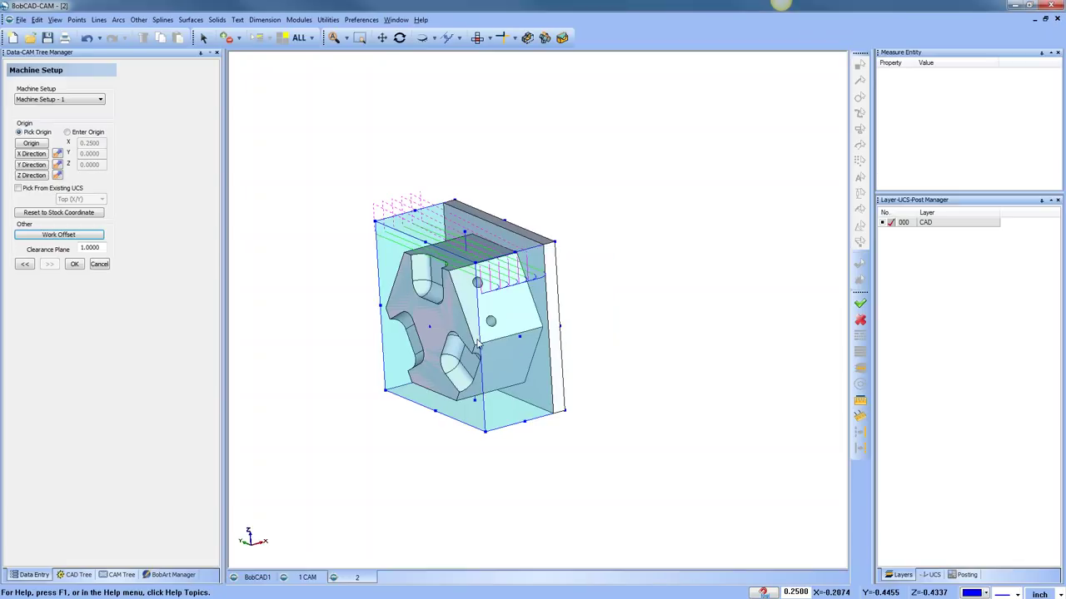
click(75, 265)
click(328, 19)
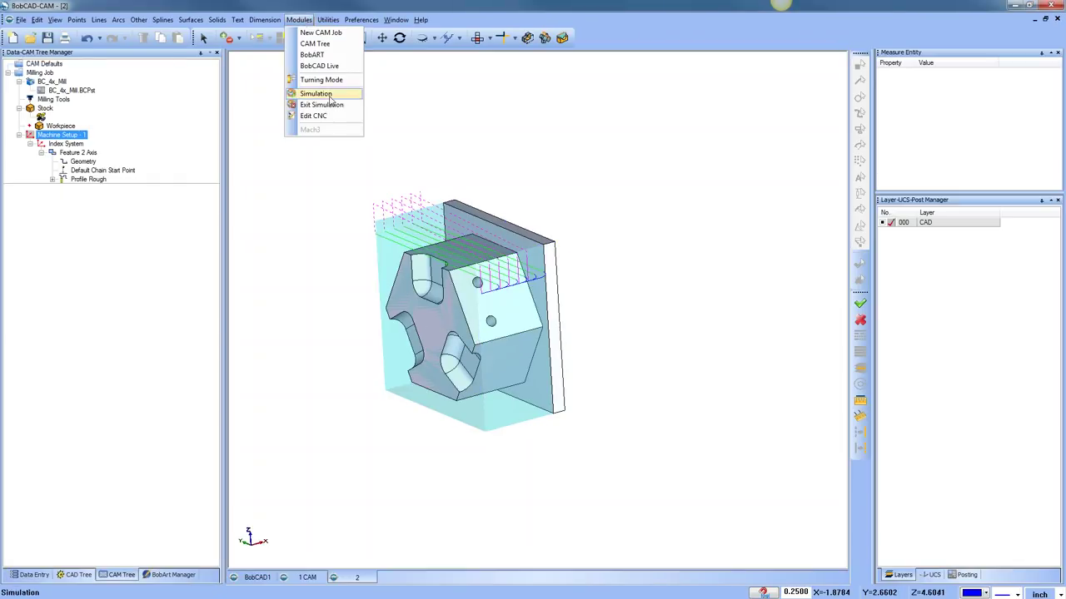
click(329, 103)
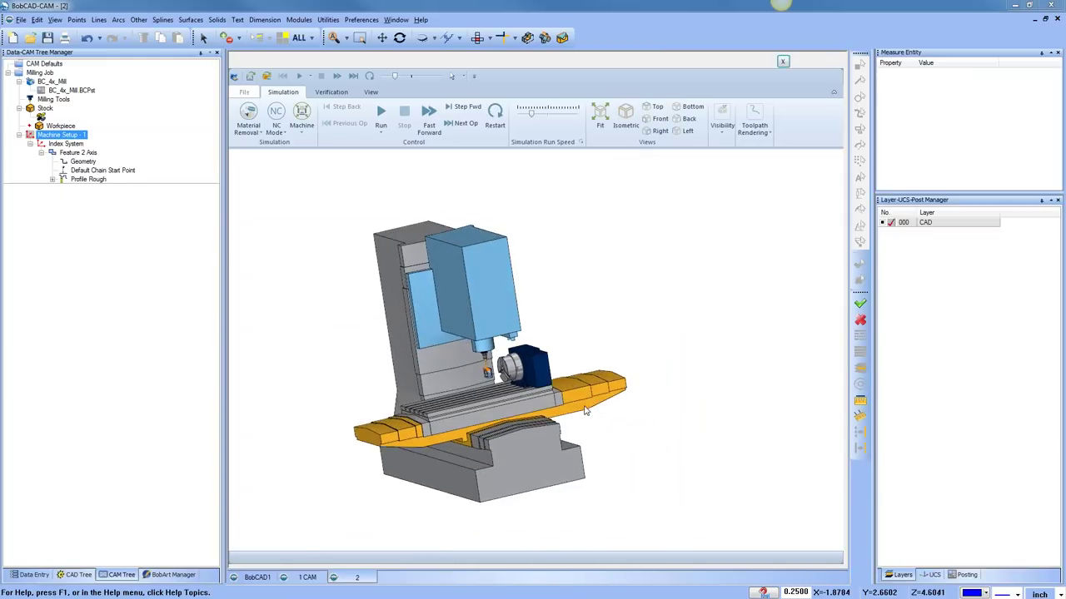
scroll(494, 366, up, 4)
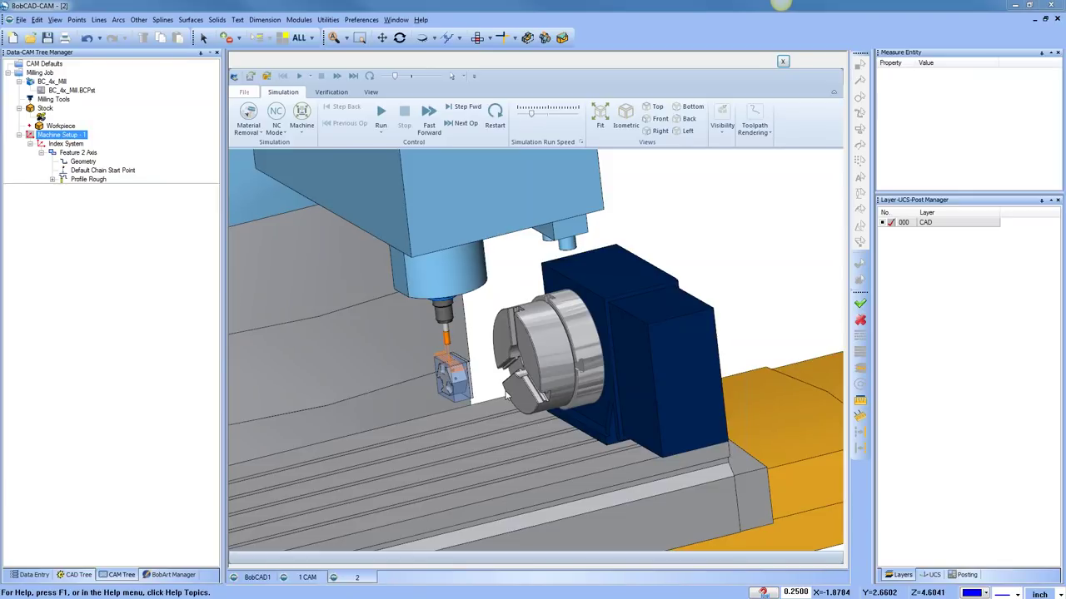
middle_drag(545, 407, 573, 389)
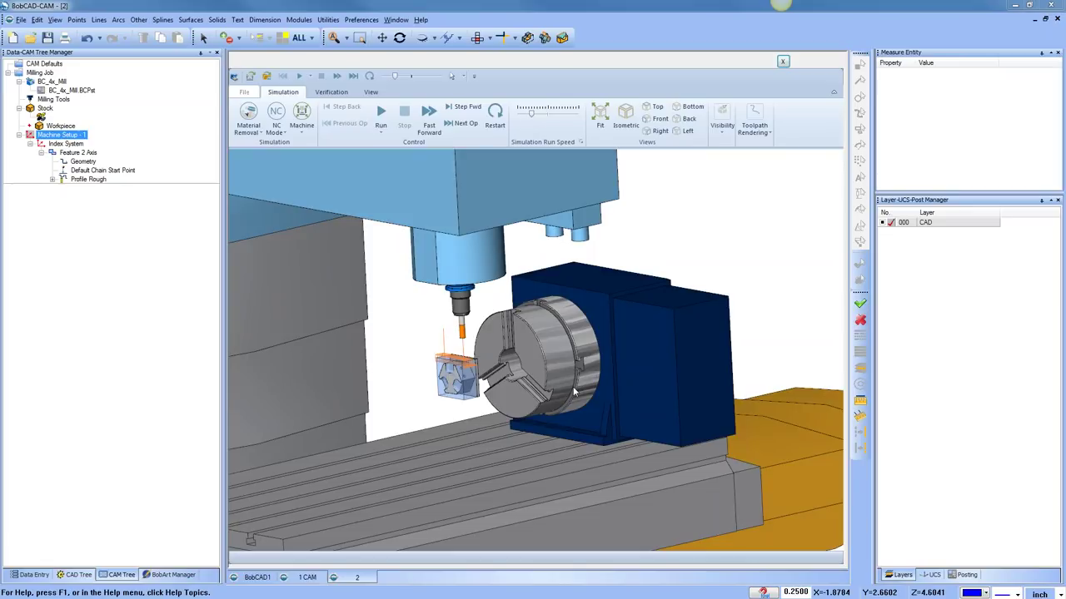
click(783, 61)
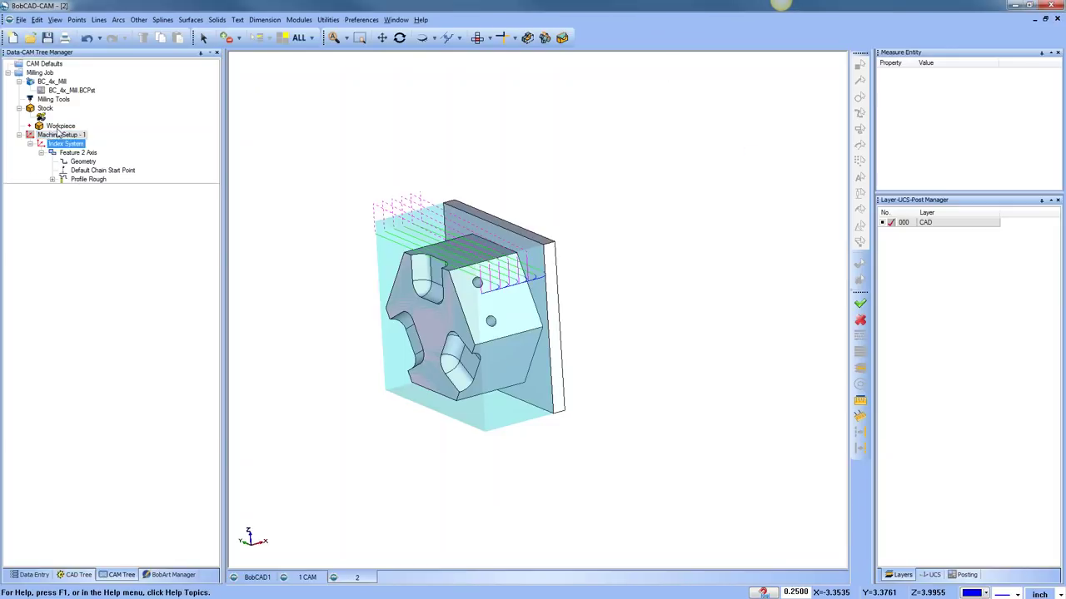
Move the Index System origin onto the part's top edge, giving Z 1.6250.
click(65, 144)
right_click(65, 144)
click(103, 144)
mouse_move(533, 333)
middle_down()
mouse_move(663, 373)
mouse_move(566, 375)
mouse_move(523, 325)
middle_up()
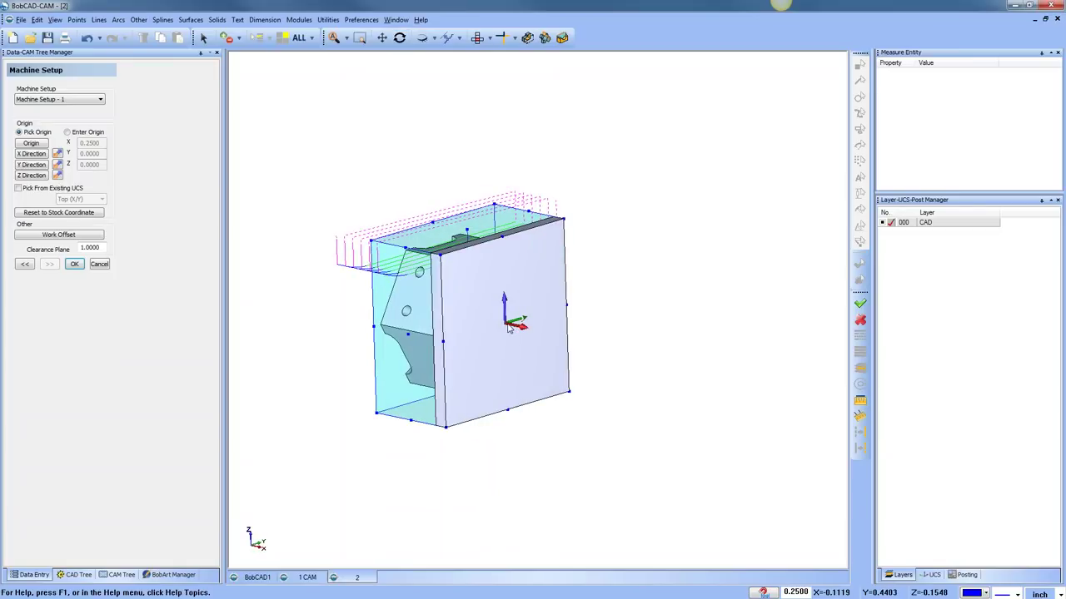
click(33, 143)
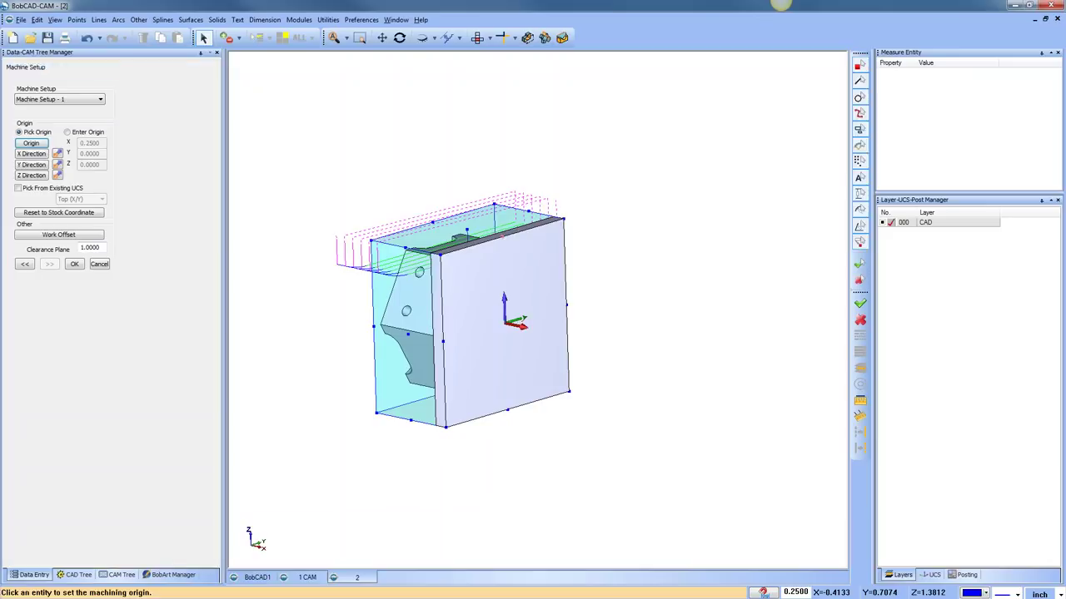
click(495, 232)
click(74, 265)
middle_drag(401, 388, 490, 404)
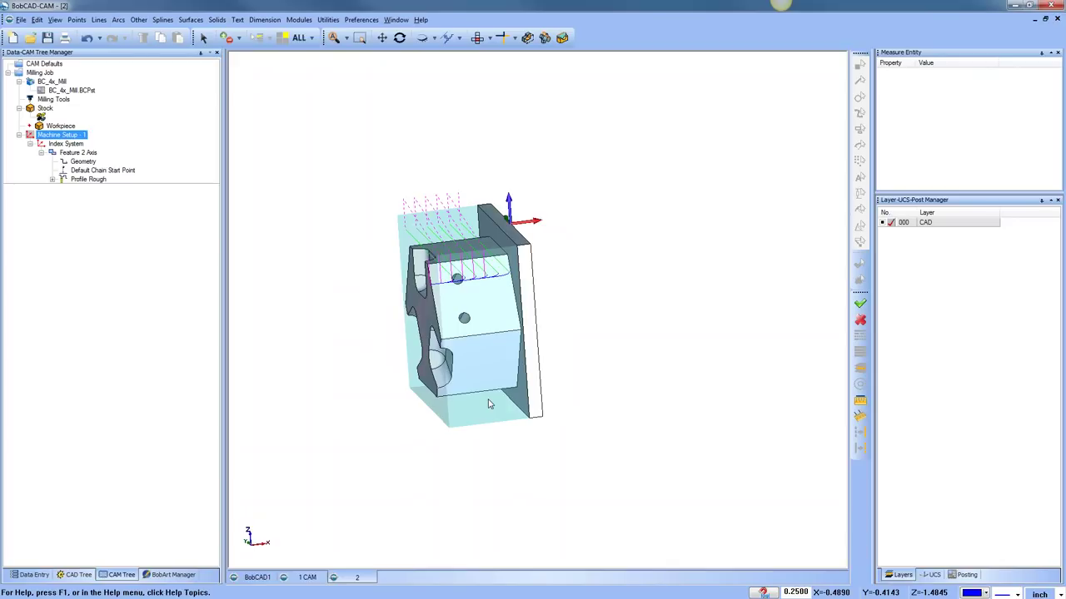
middle_drag(564, 350, 519, 341)
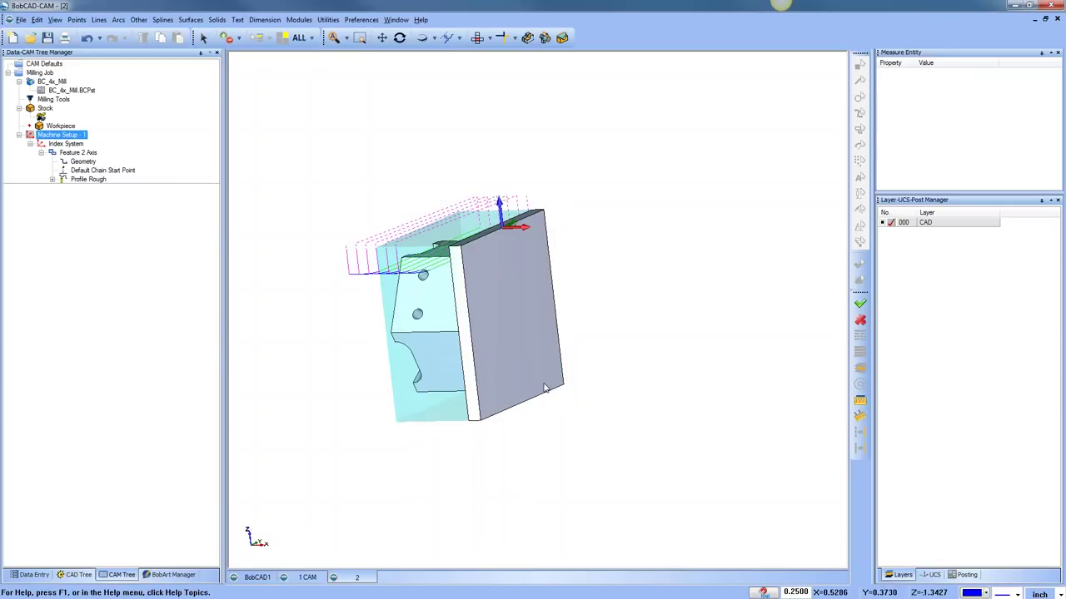
Add a new layer 001 in the Layer manager.
right_click(951, 229)
click(966, 242)
click(891, 232)
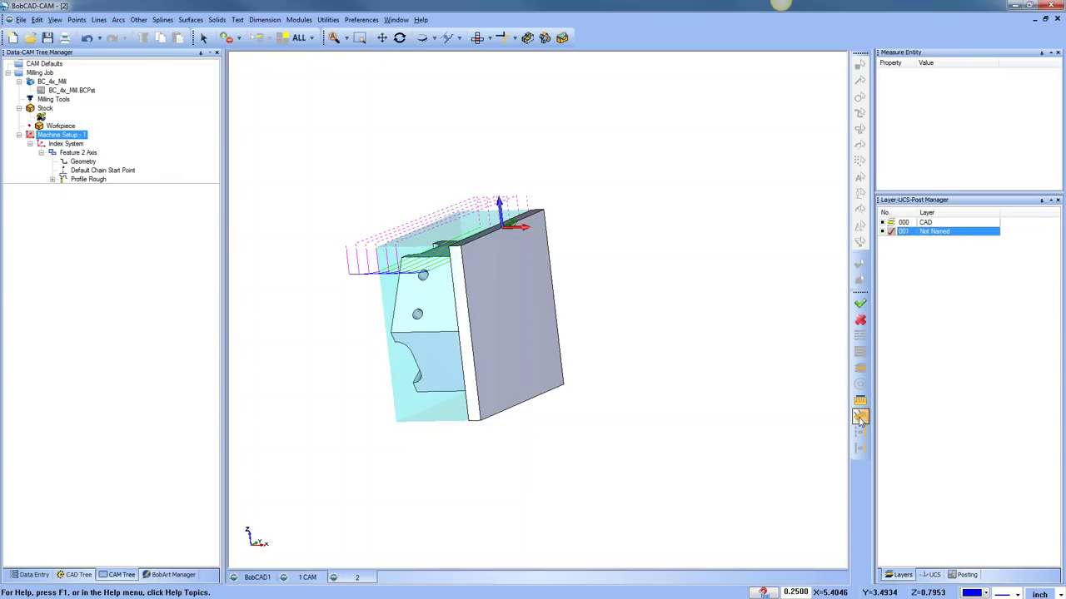
Measure the bottom-to-top edge distance (3.2500), then bring up Machine Setup - 1 actions.
click(860, 416)
click(504, 414)
click(477, 246)
right_click(646, 248)
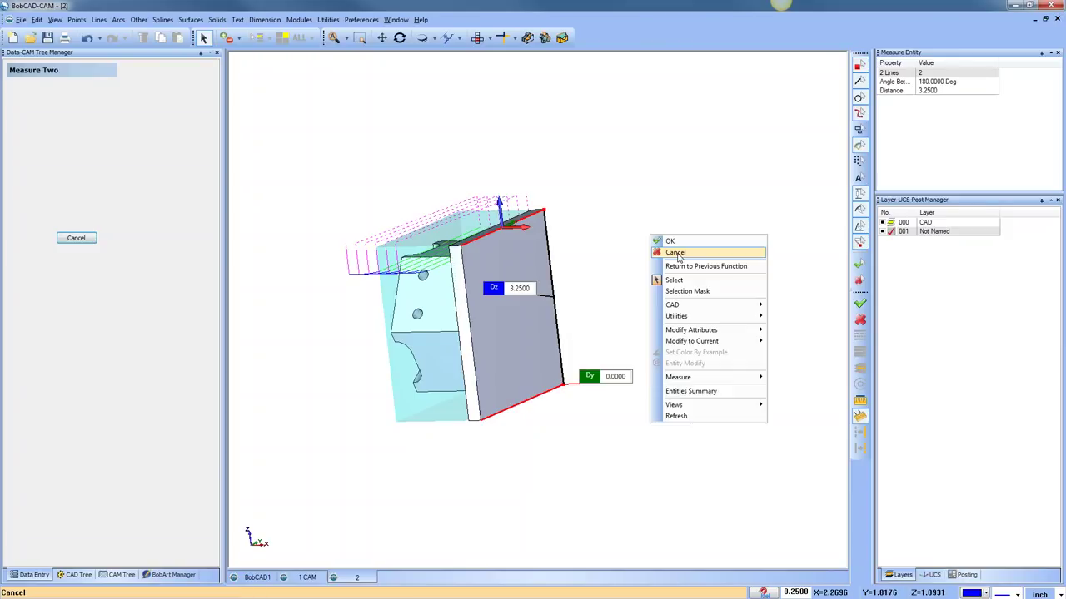
click(676, 251)
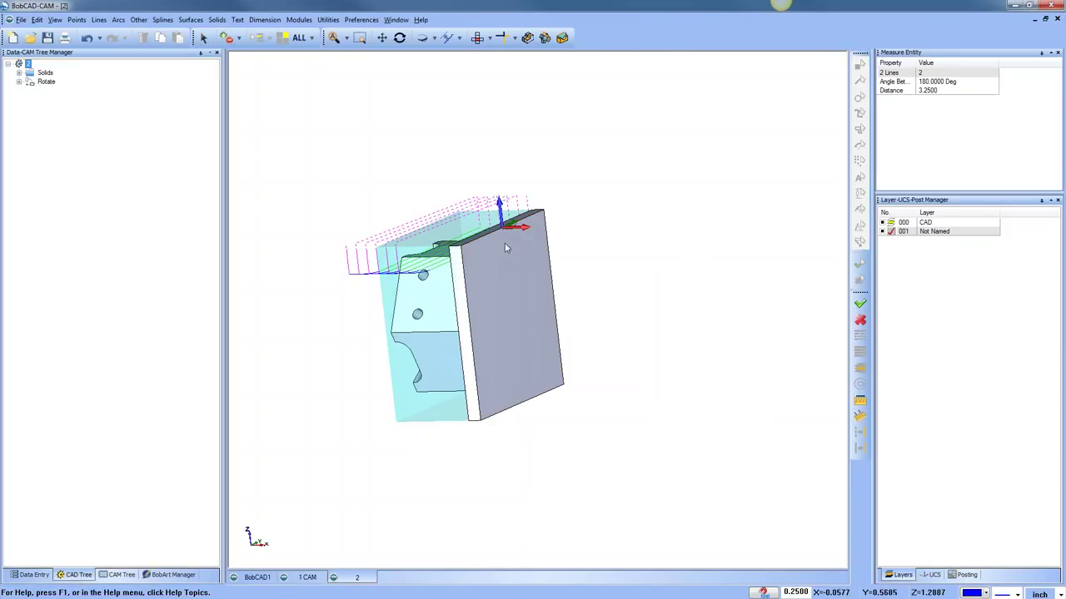
click(117, 575)
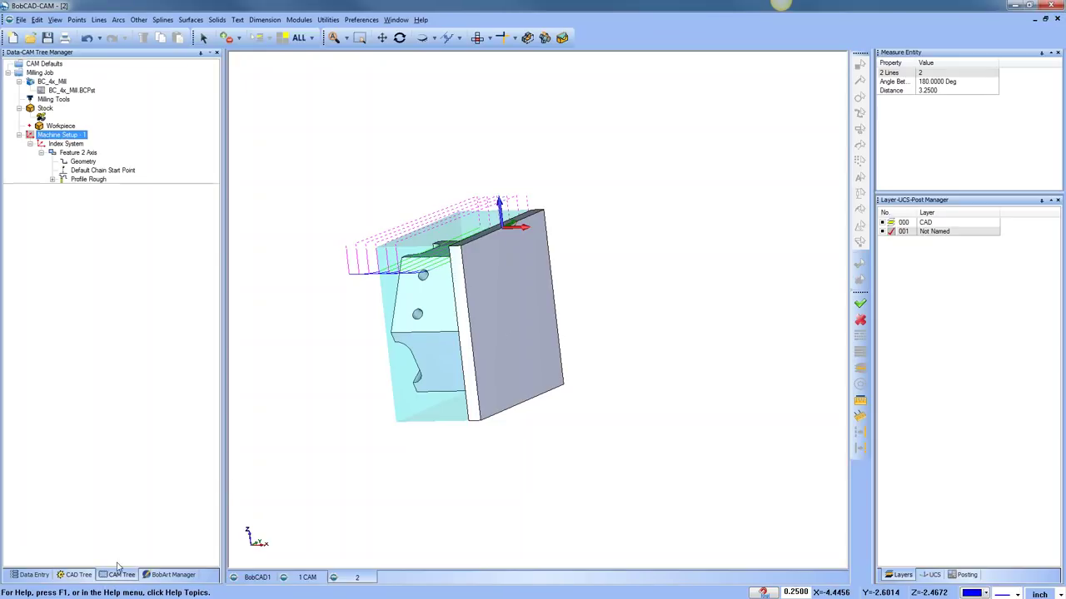
right_click(79, 139)
Set the machine setup's work offset Z to 1.6250 via an expression and confirm.
click(99, 139)
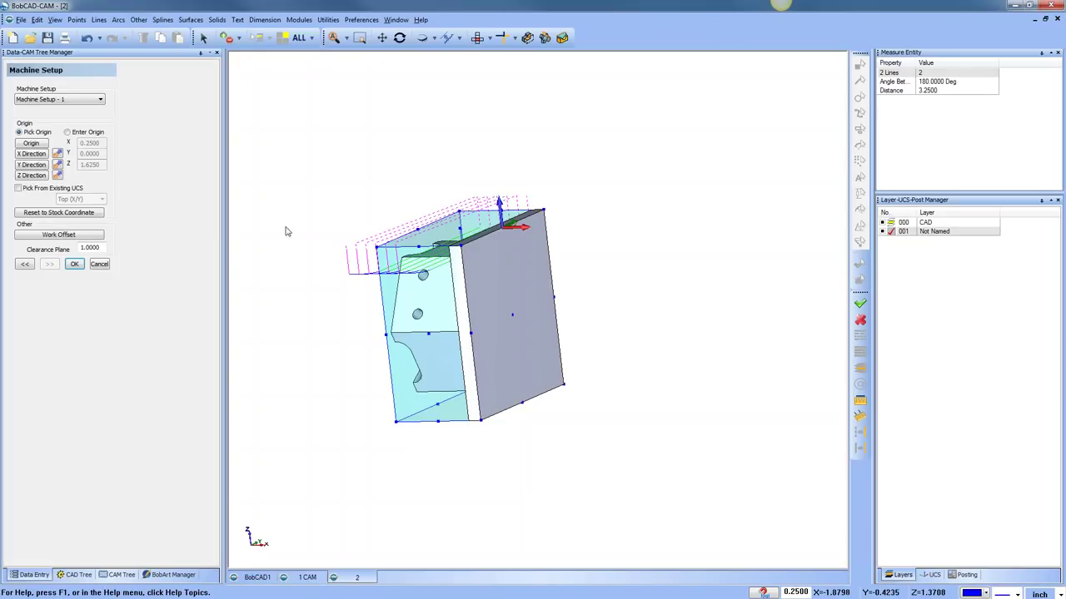
click(58, 234)
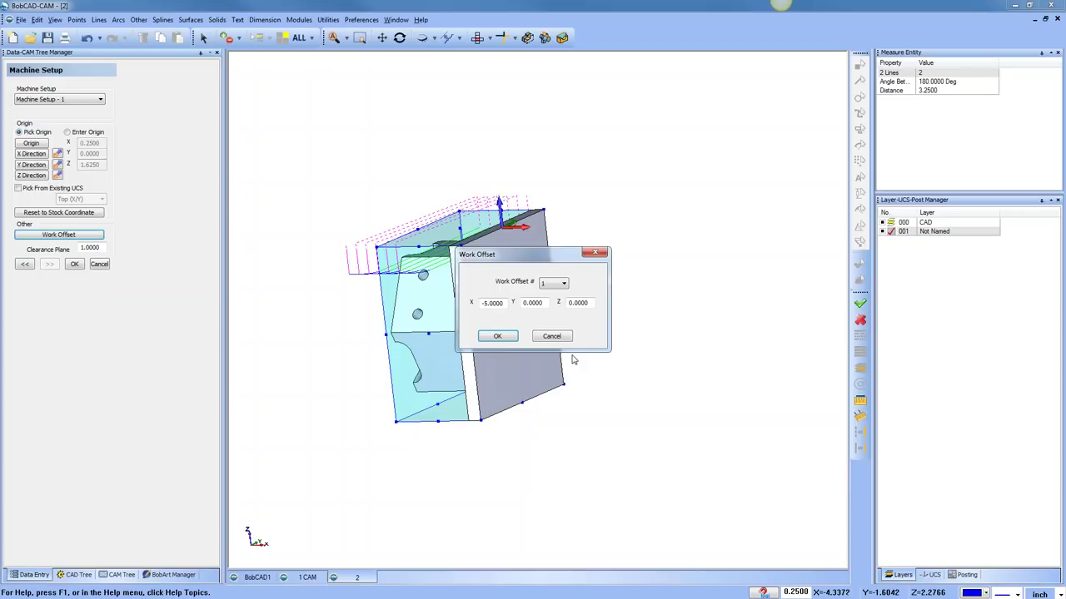
double_click(581, 302)
text(3.25/2)
click(542, 304)
click(570, 303)
click(505, 339)
middle_drag(504, 341, 633, 366)
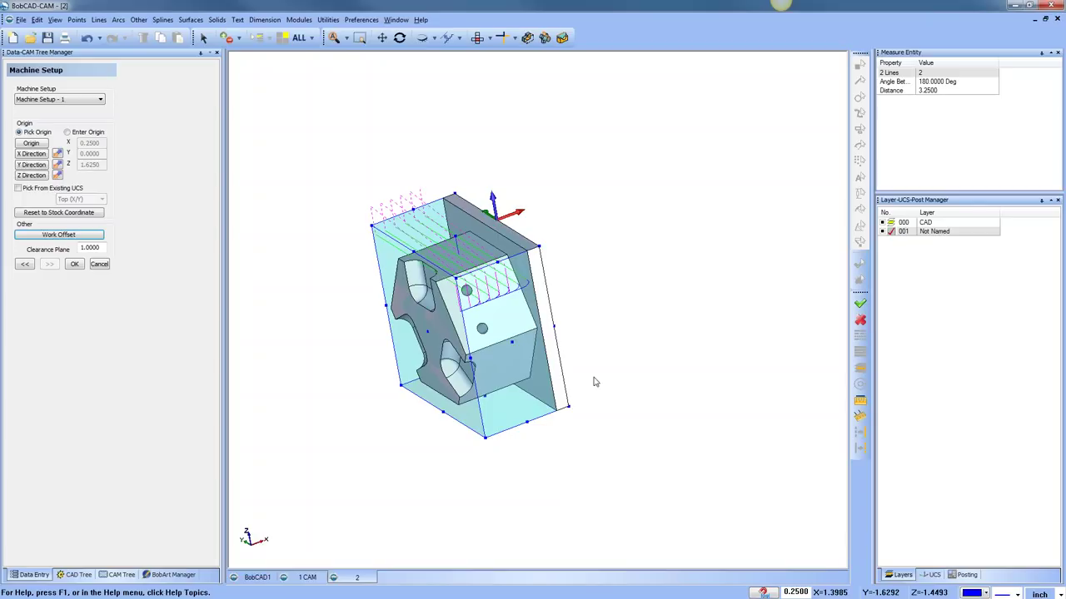
click(75, 265)
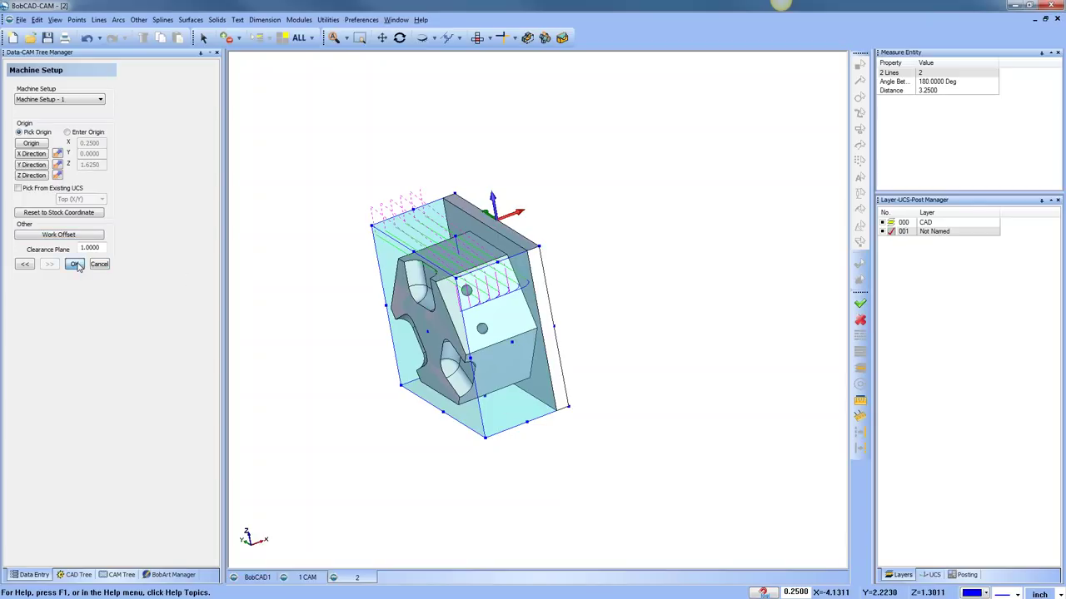
Re-pick the feature's edge chain and pick its top (-1.2500) and bottom on the part.
right_click(86, 162)
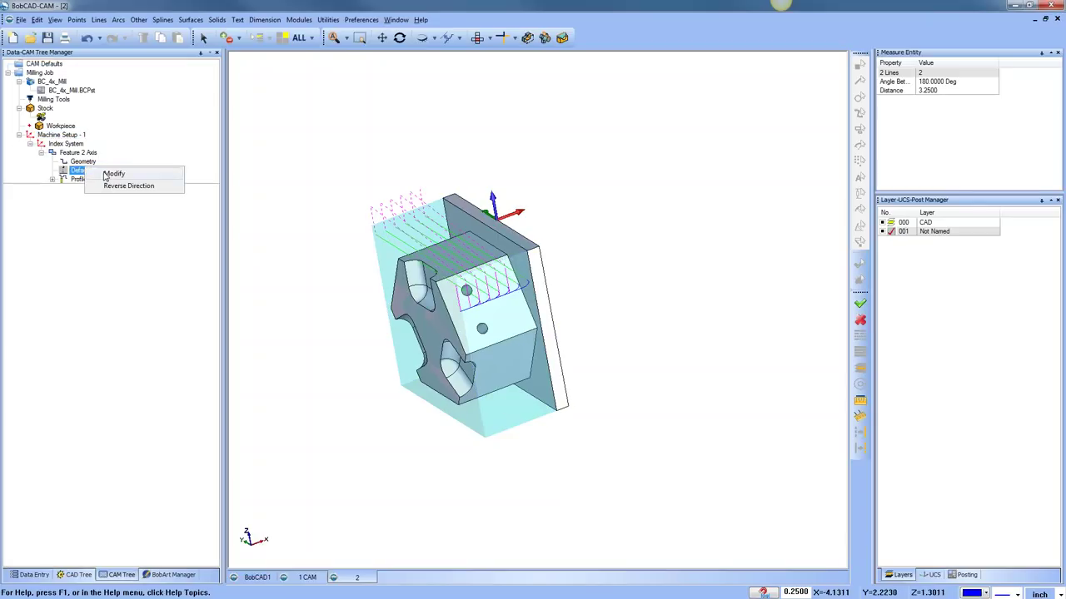
click(121, 170)
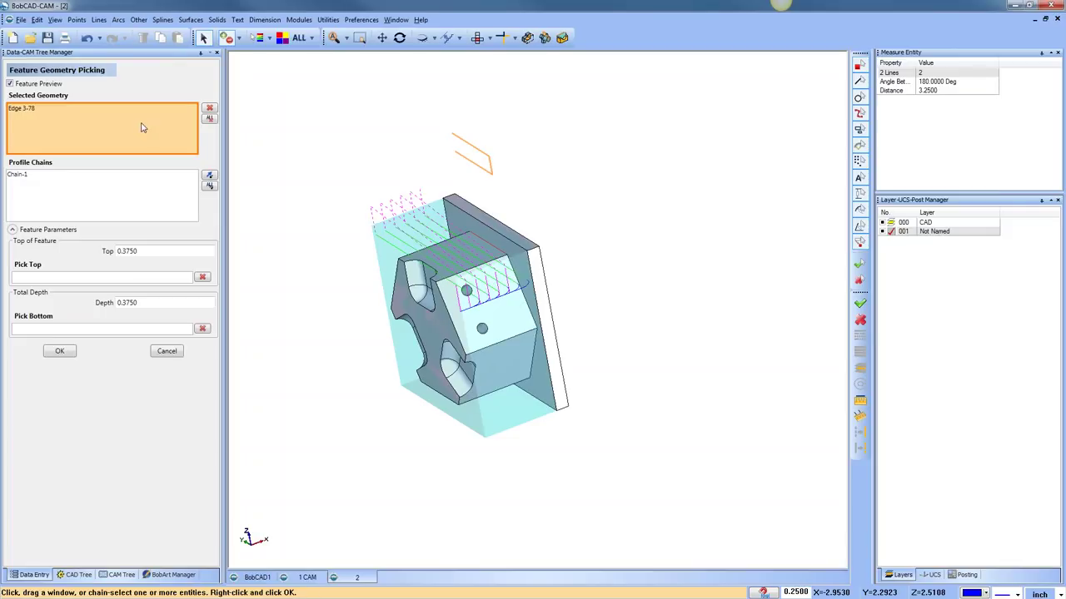
click(499, 264)
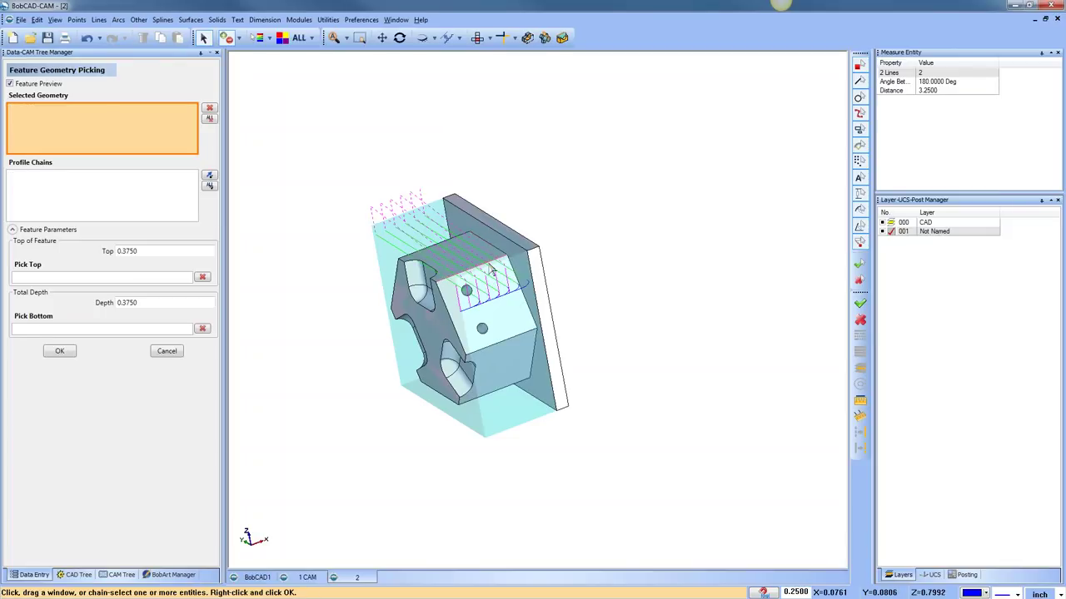
click(500, 265)
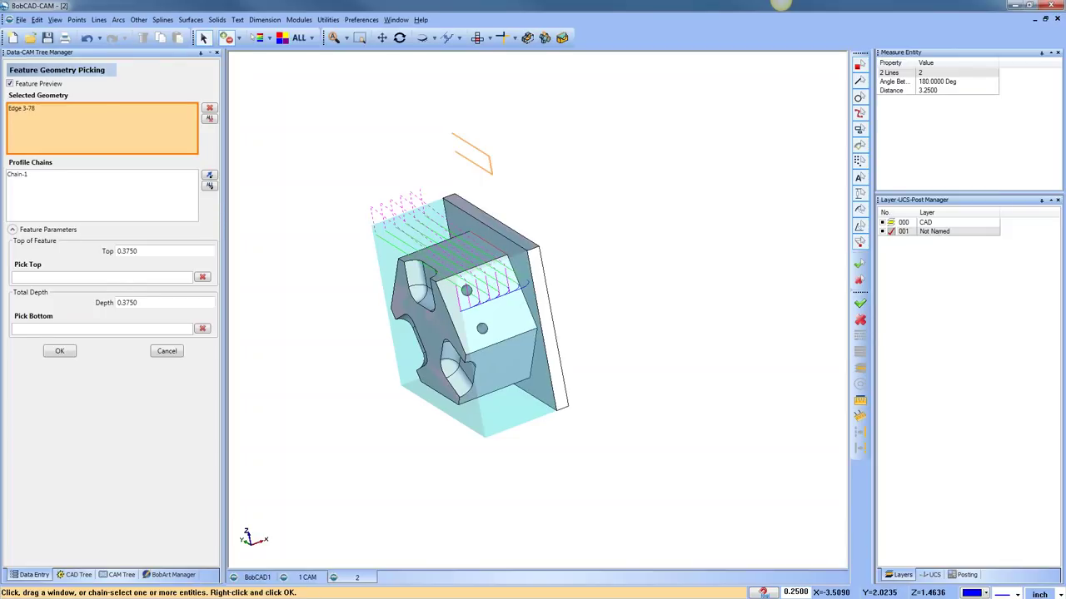
click(163, 277)
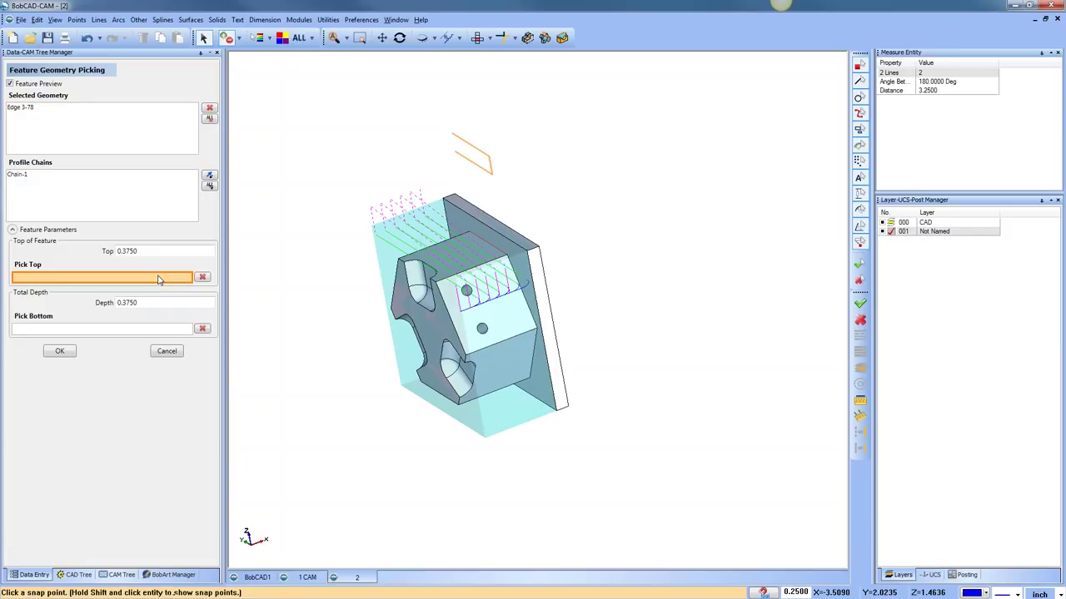
click(477, 224)
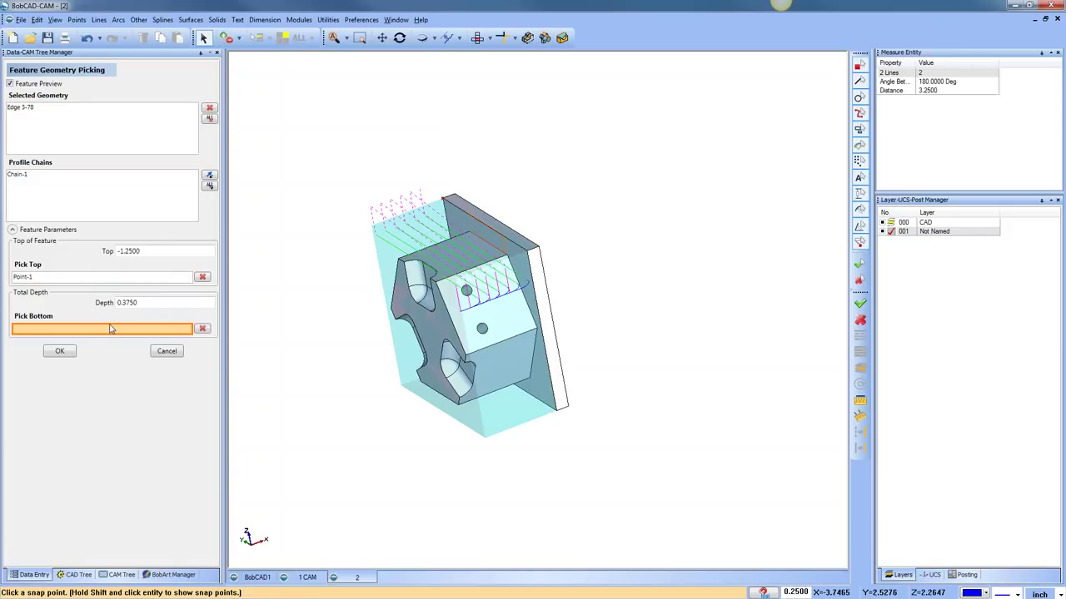
click(502, 264)
click(59, 350)
Select Profile Rough and orbit to inspect the recomputed toolpath.
click(88, 179)
right_click(88, 179)
click(288, 257)
middle_drag(288, 258, 399, 260)
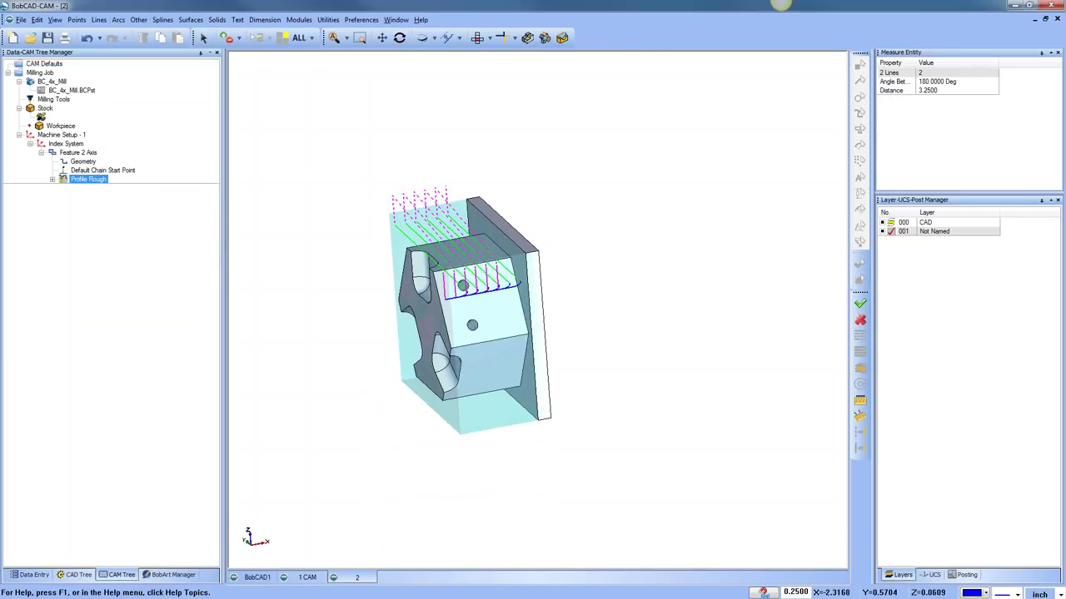
Run the machine simulation, view the spindle and rotary chuck, then close it.
click(298, 19)
click(329, 95)
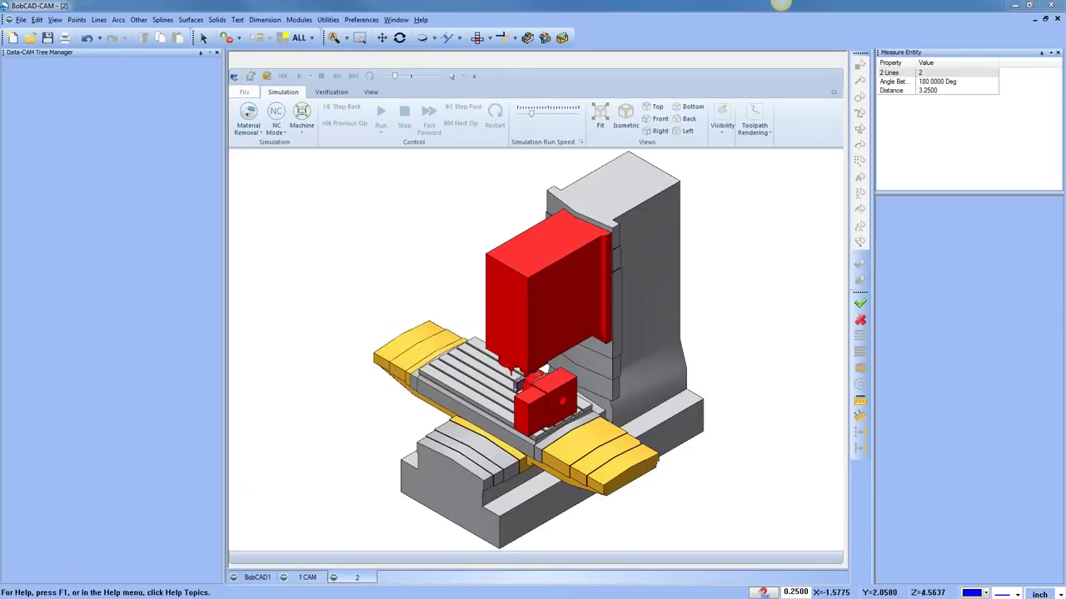
middle_drag(499, 367, 558, 389)
scroll(558, 390, up, 5)
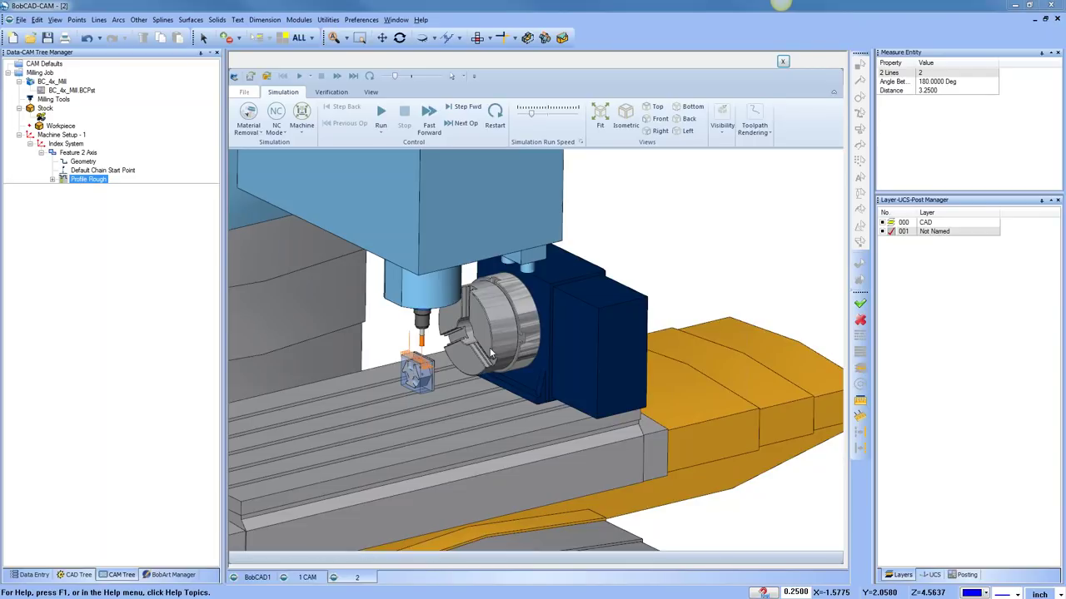
middle_drag(549, 355, 579, 386)
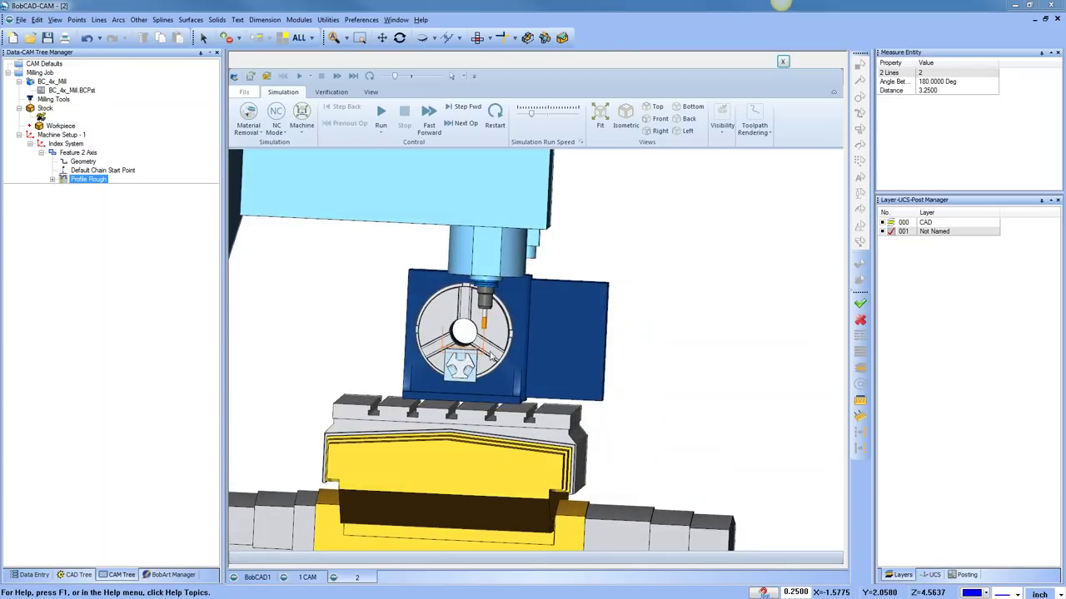
click(783, 62)
Check the Index System work offset Z value and accept the machine setup.
click(66, 144)
right_click(66, 144)
click(98, 143)
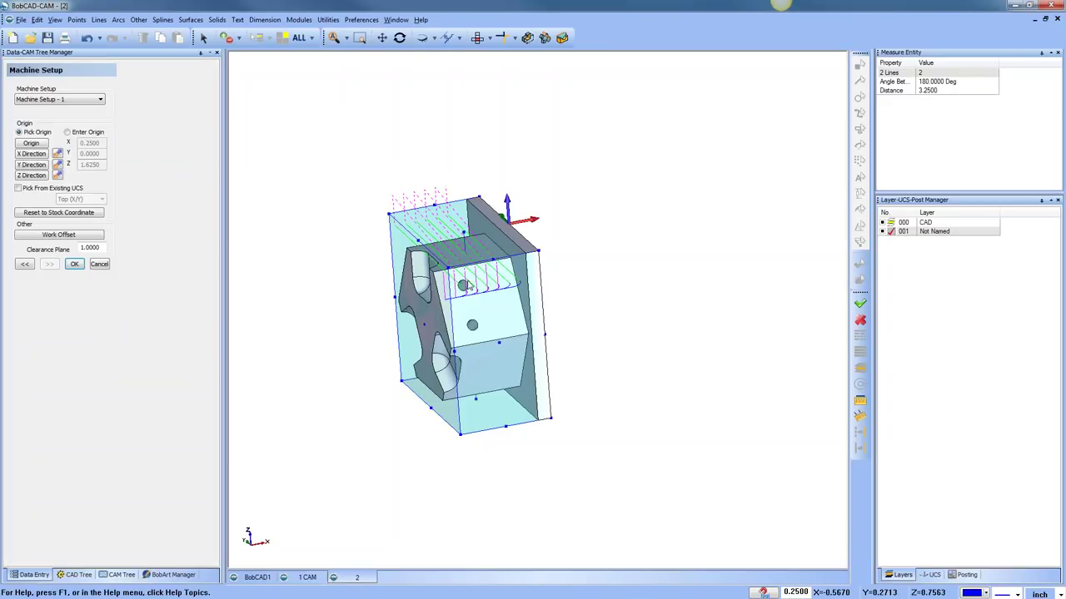
click(88, 236)
click(571, 303)
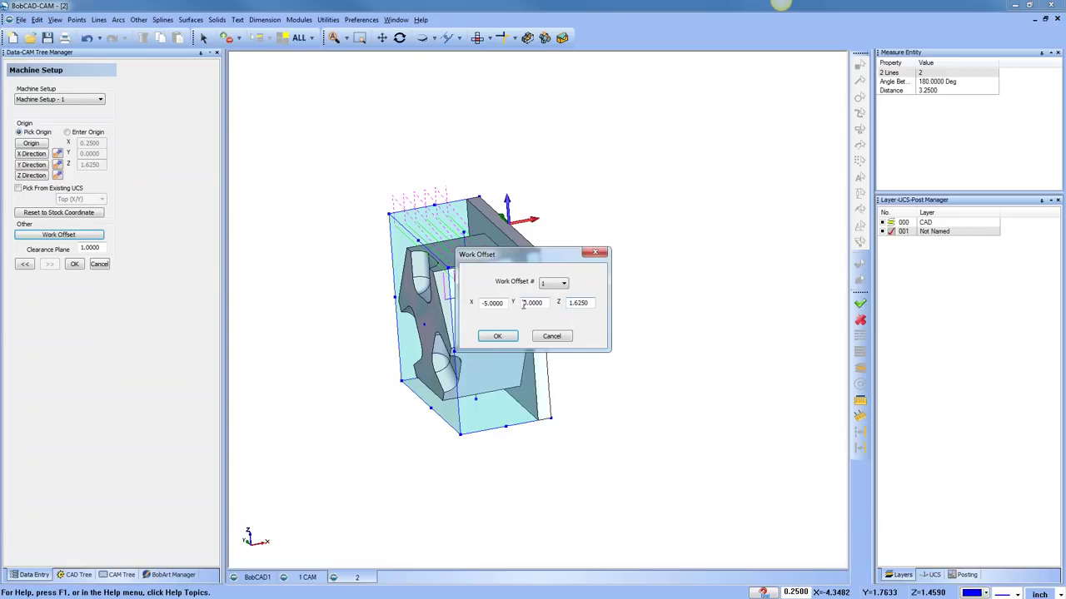
click(497, 335)
click(75, 264)
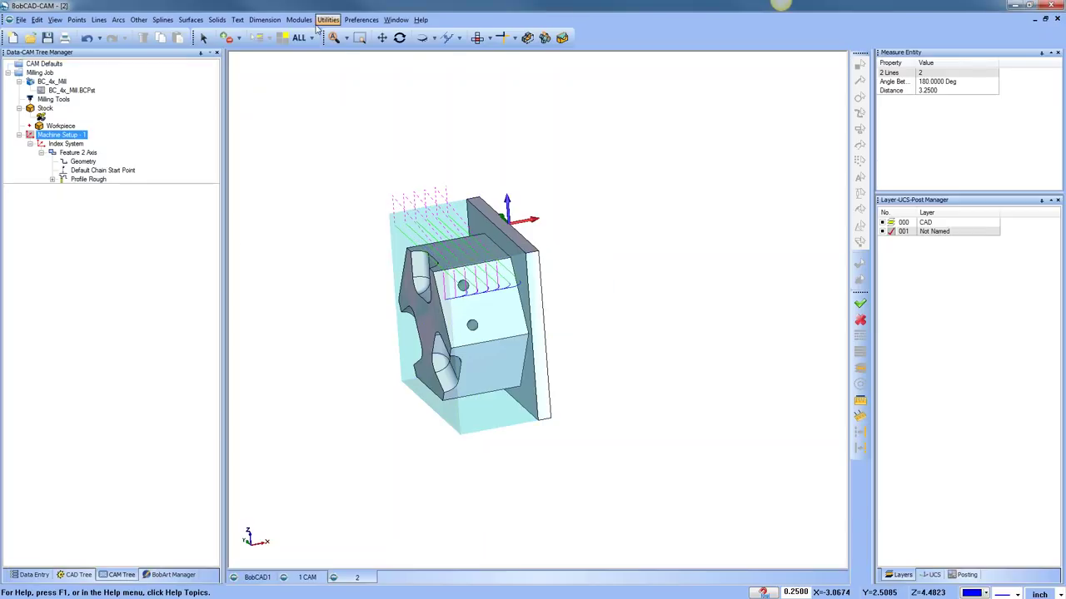
Rerun the machine simulation, inspect the chuck setup, and close it.
click(299, 19)
click(335, 96)
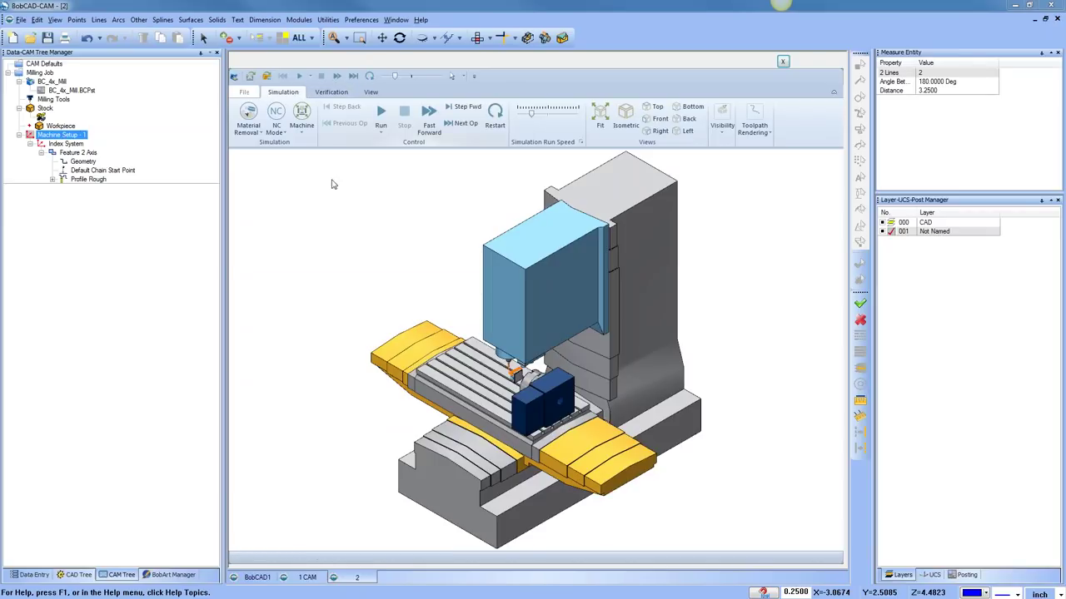
middle_drag(359, 258, 568, 453)
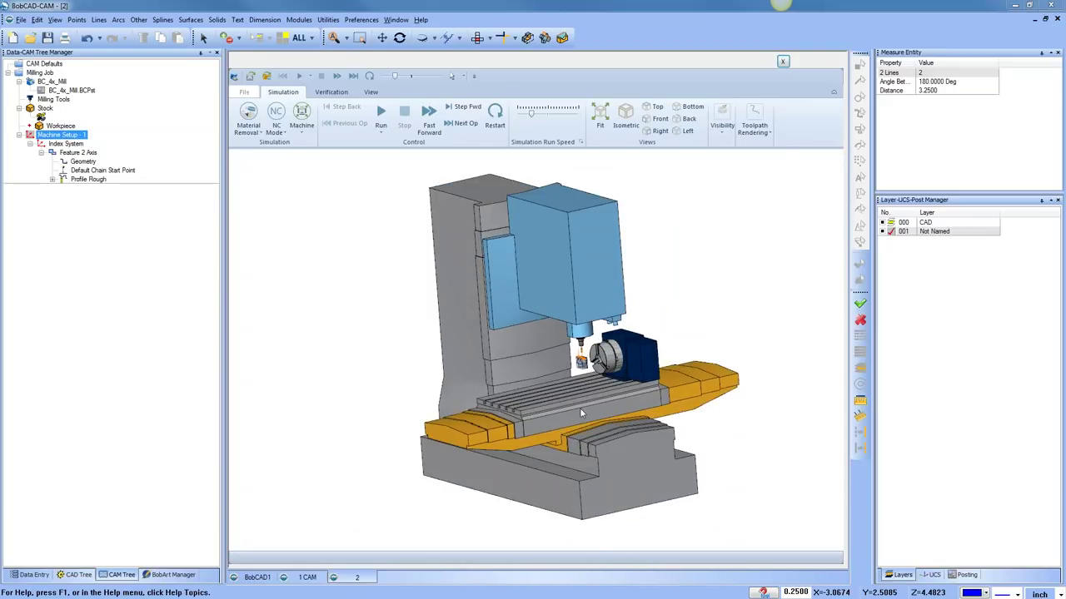
scroll(583, 425, up, 5)
scroll(623, 411, down, 2)
middle_drag(623, 412, 599, 413)
scroll(580, 414, up, 2)
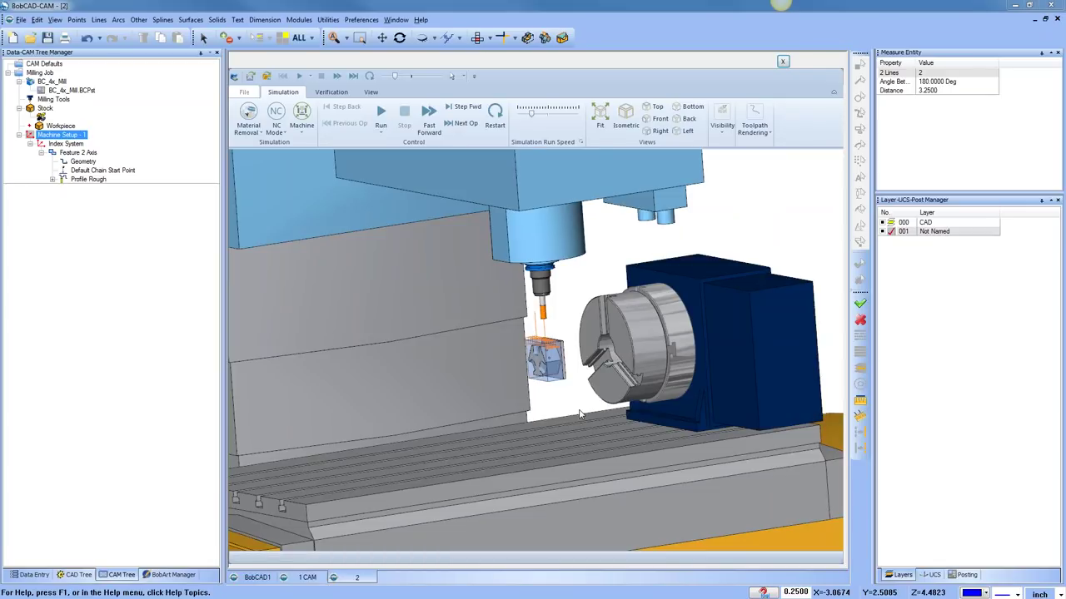
click(783, 62)
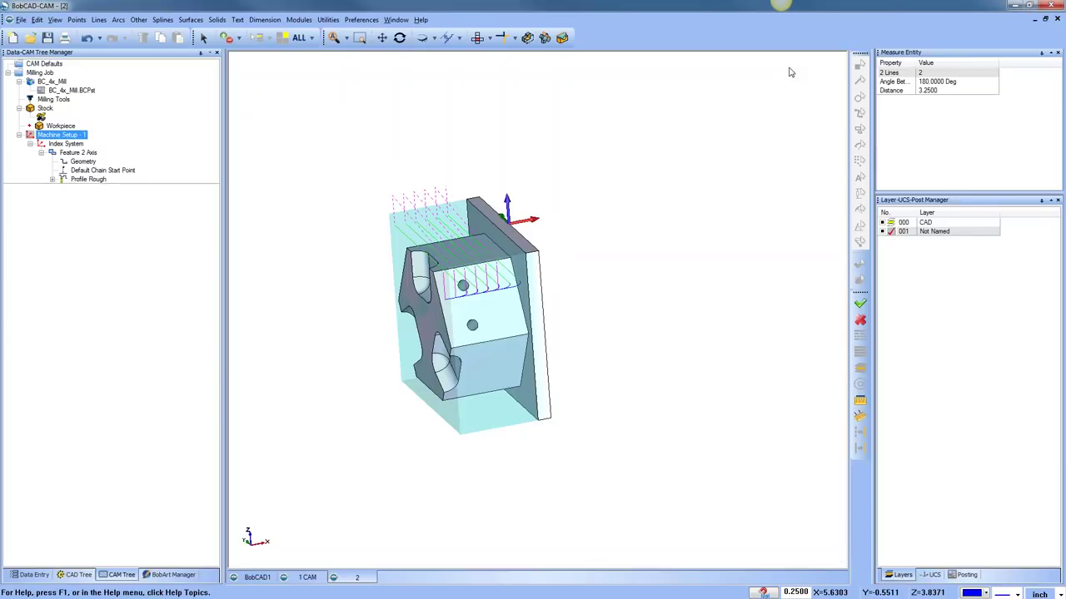
Switch to the 1 CAM document and view the part and chuck side-on.
middle_drag(721, 262, 643, 361)
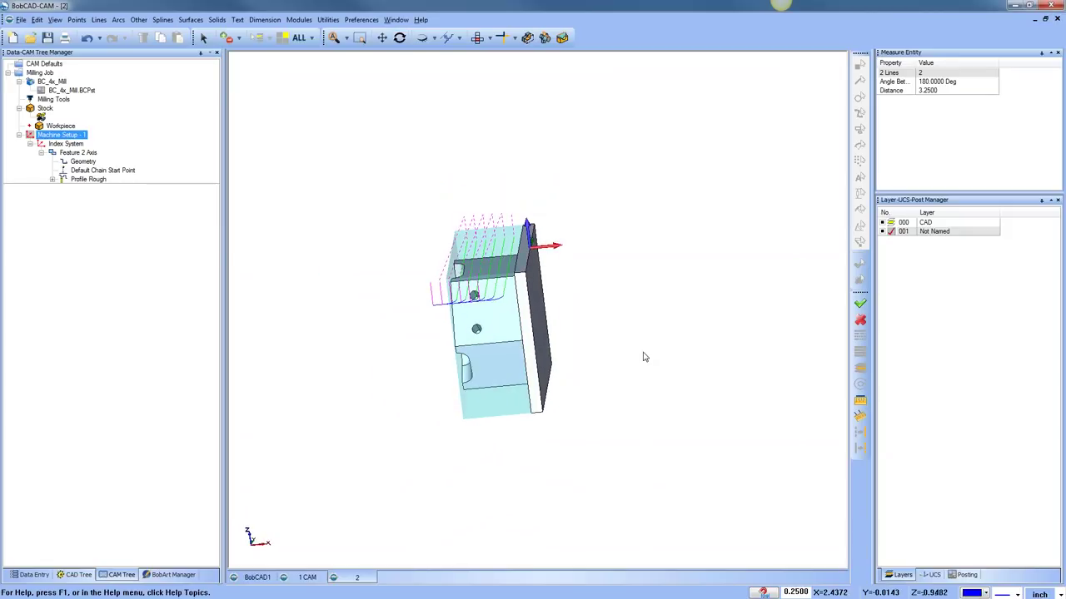
click(307, 577)
middle_drag(721, 360, 676, 219)
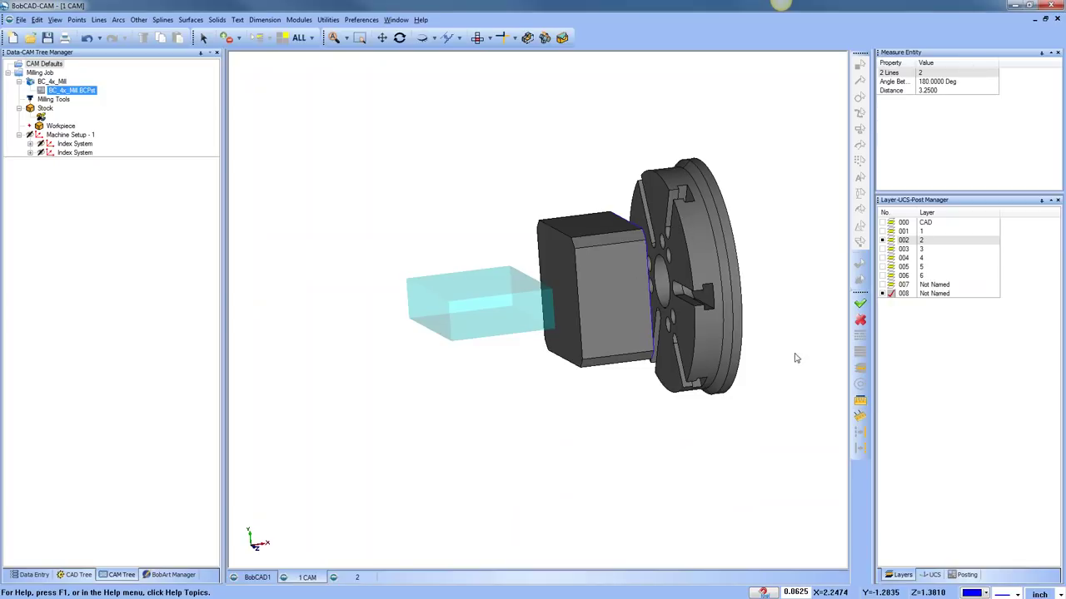
Measure chuck edge to block edge: 5.0930 distance, Dx 3.9500, Dy 2.0876, Dz 2.4450.
click(860, 416)
click(664, 183)
click(576, 260)
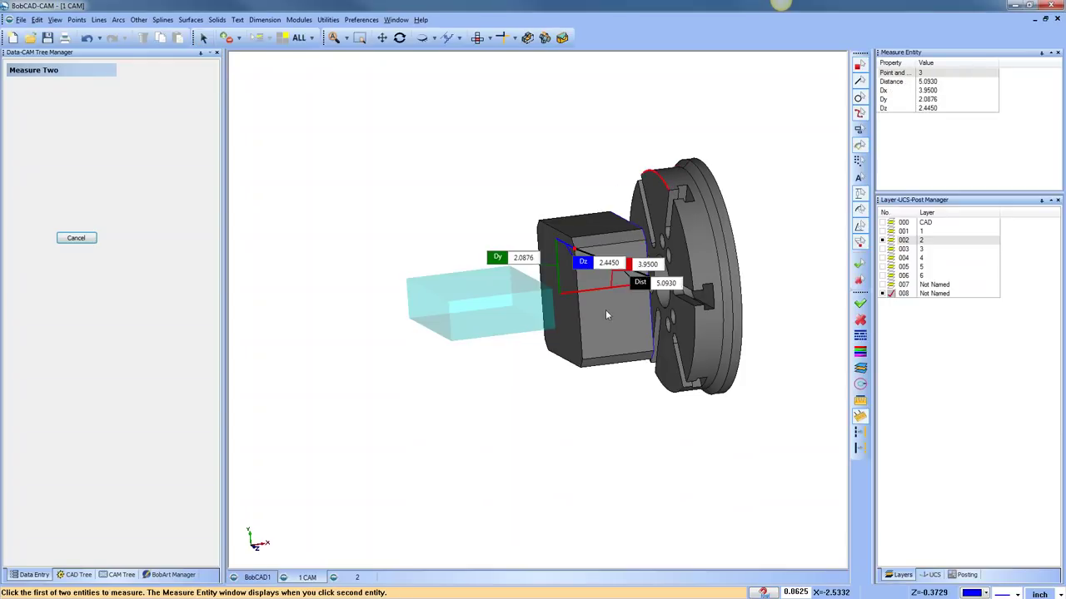
middle_drag(602, 370, 608, 248)
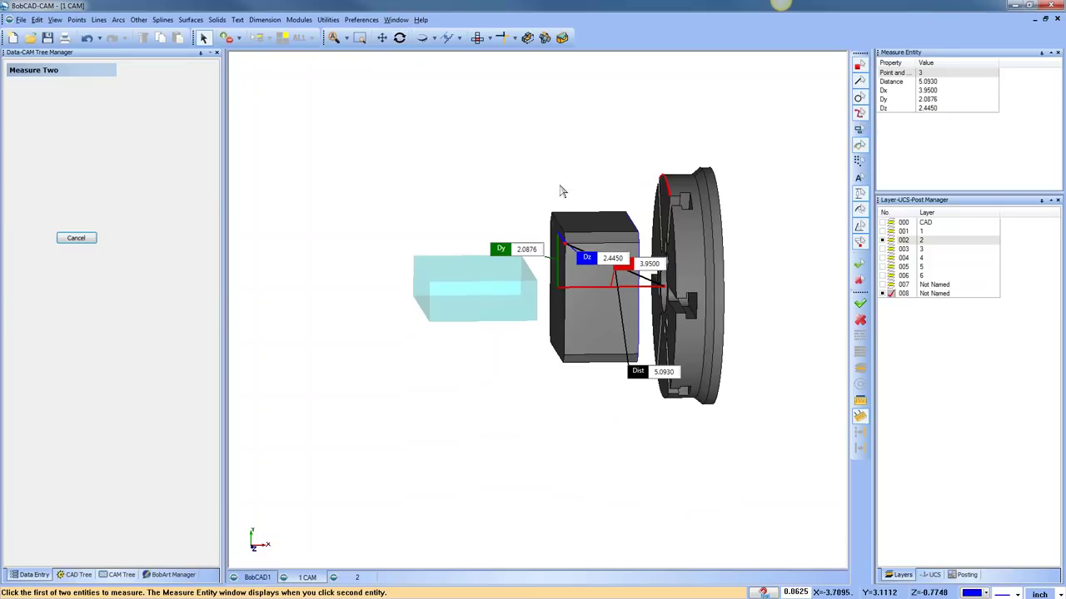
drag(593, 258, 540, 190)
drag(630, 266, 534, 380)
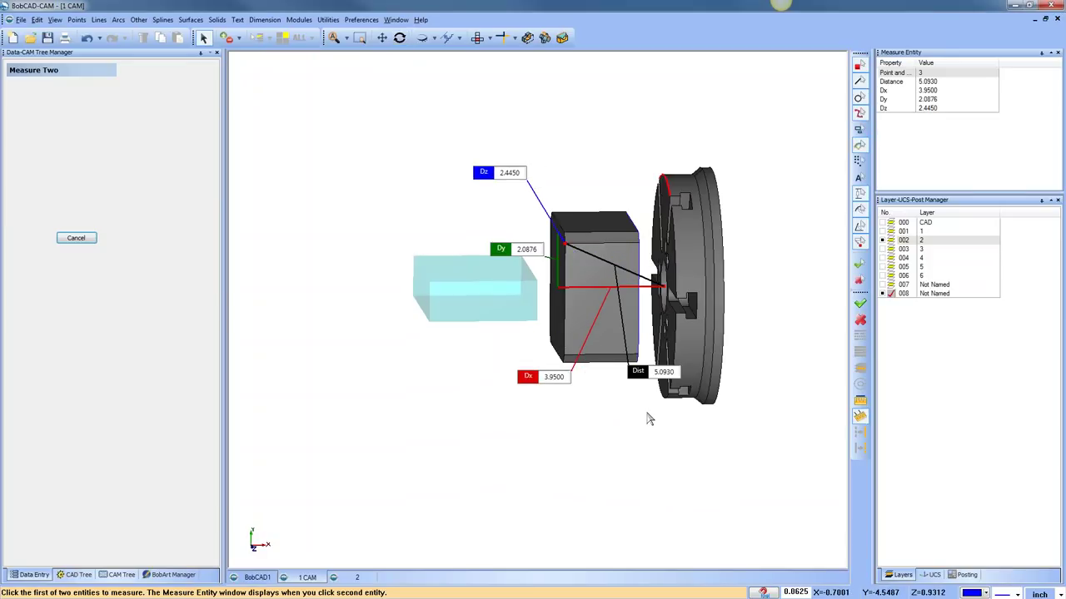
middle_drag(630, 441, 699, 441)
drag(650, 444, 644, 451)
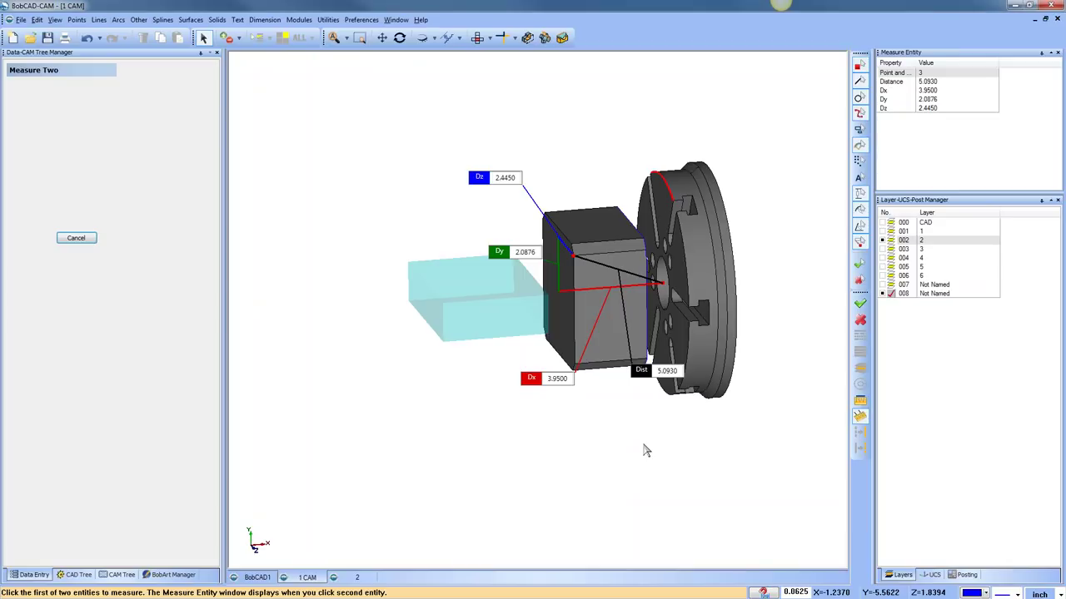
right_click(595, 143)
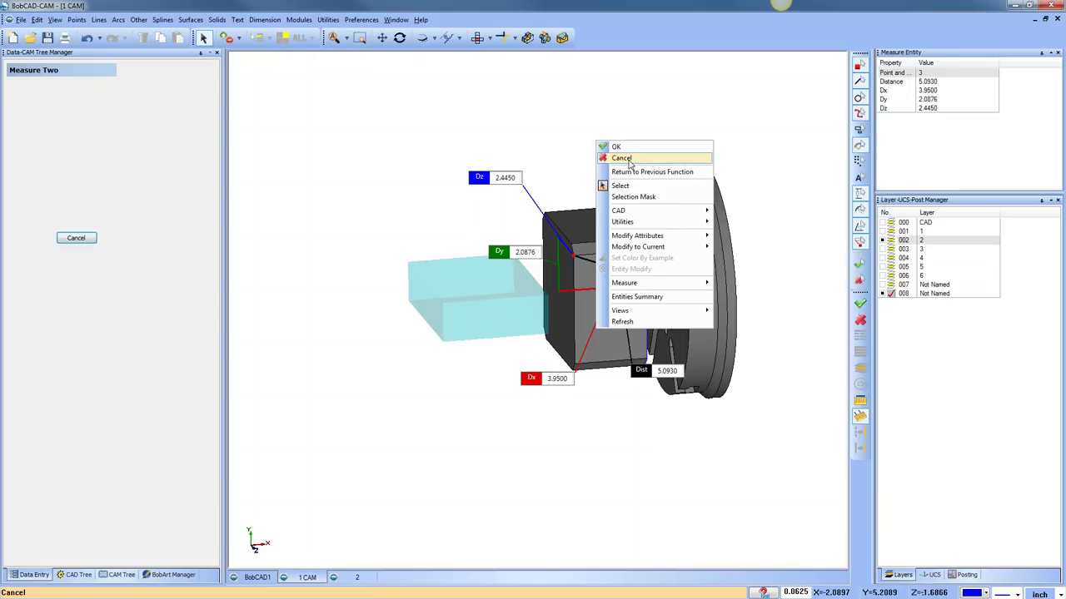
click(612, 157)
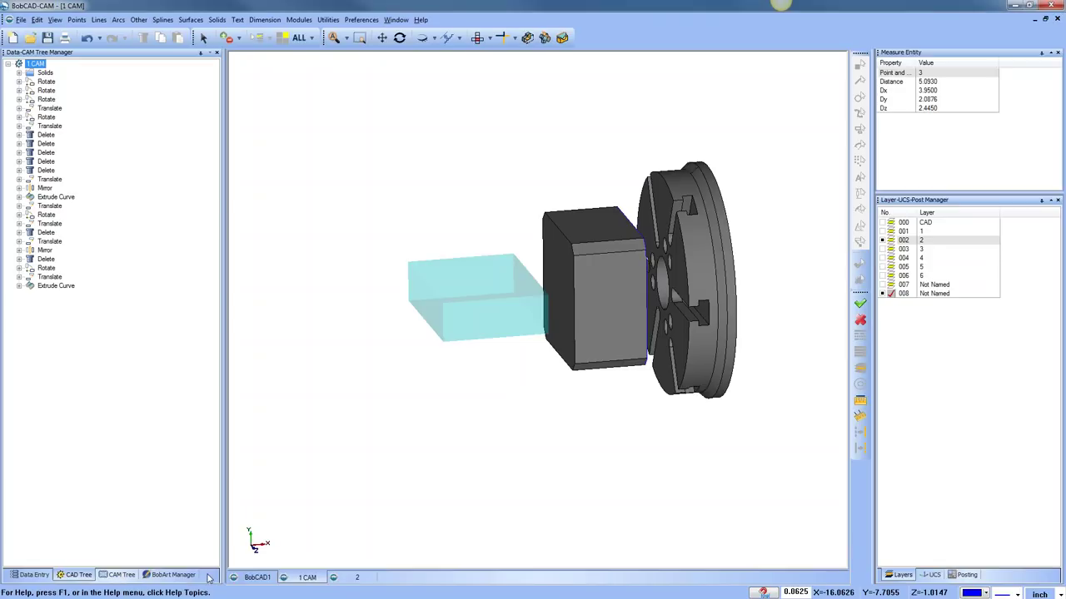
Return to document 2, which shows the index-system part and its Profile Rough toolpath.
click(337, 579)
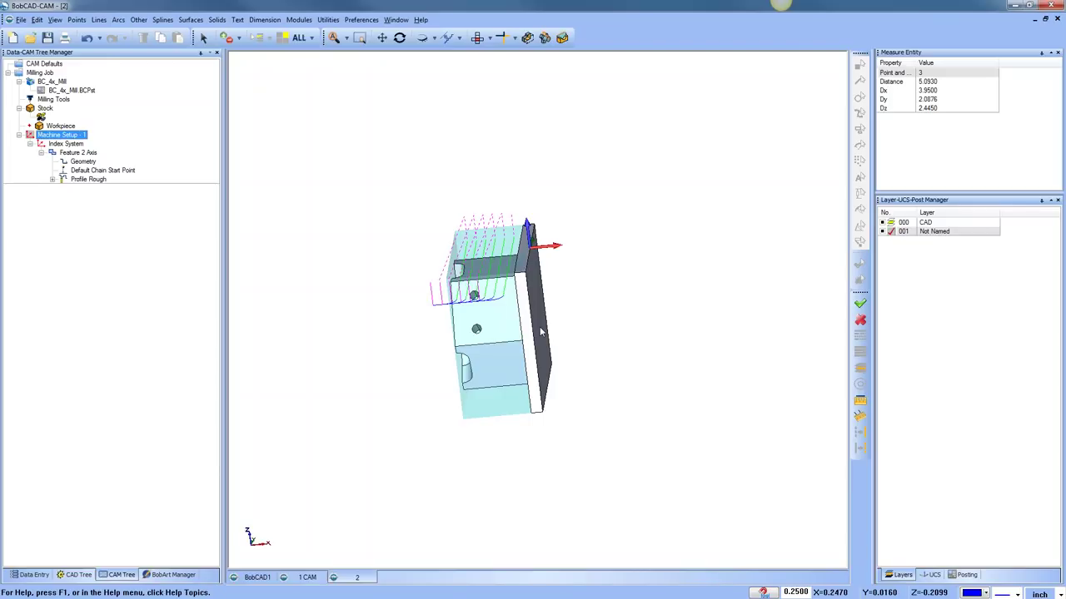
Delete the existing Index System with its Feature 2 Axis and Profile Rough toolpath.
mouse_move(541, 332)
middle_down()
mouse_move(510, 316)
mouse_move(550, 346)
middle_up()
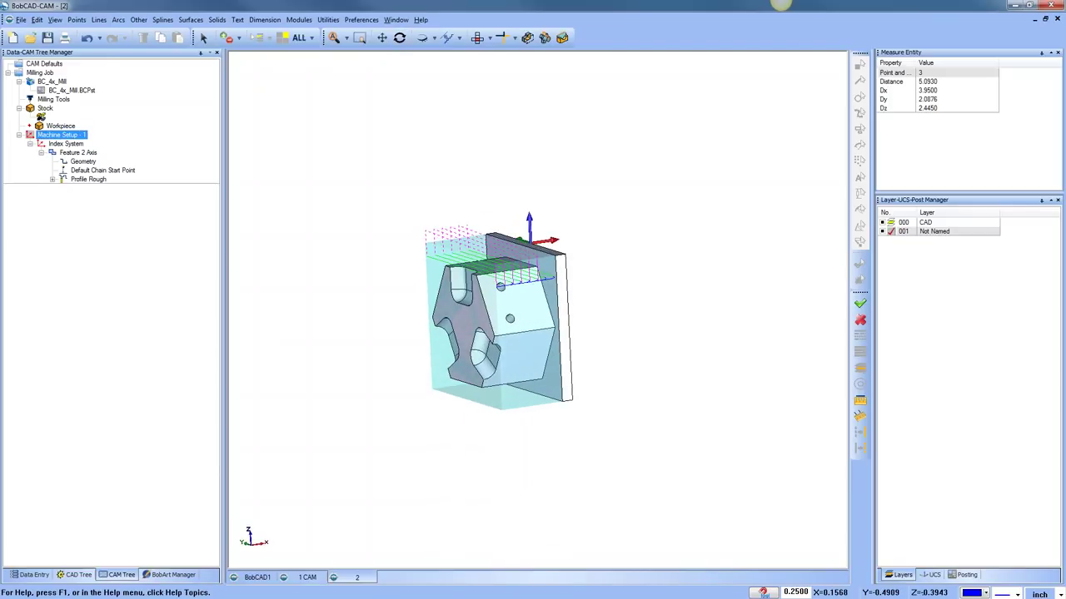
right_click(562, 177)
key(Escape)
middle_drag(561, 176, 566, 185)
click(70, 144)
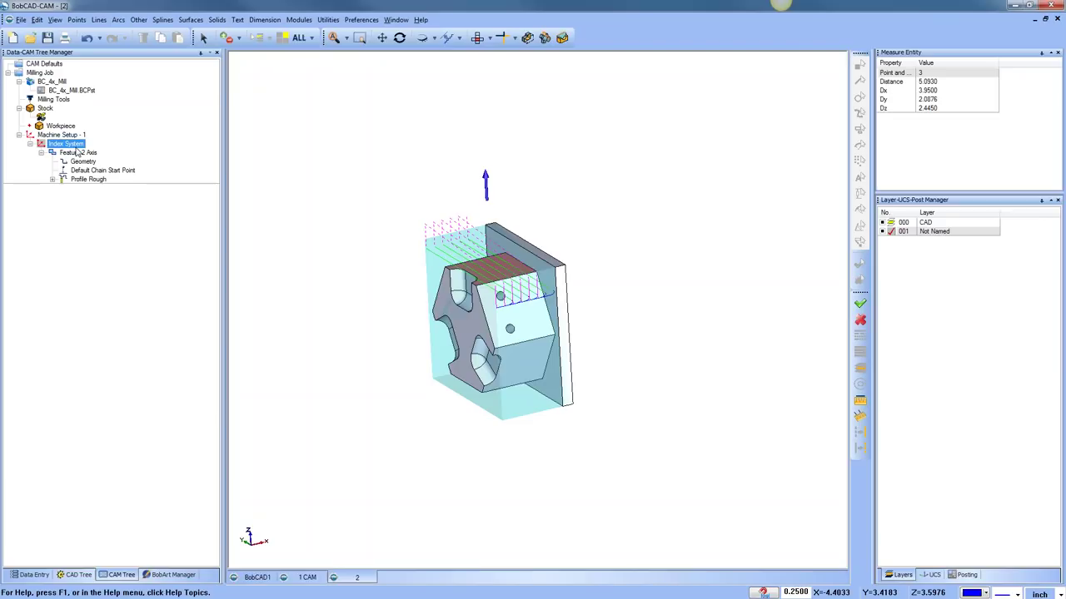
right_click(74, 148)
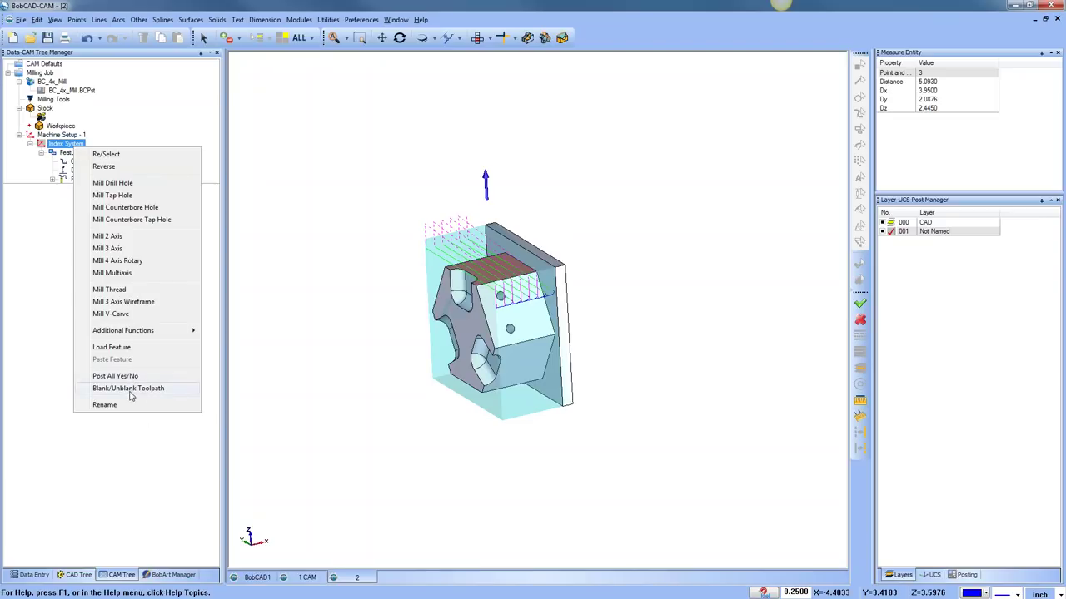
mouse_move(156, 334)
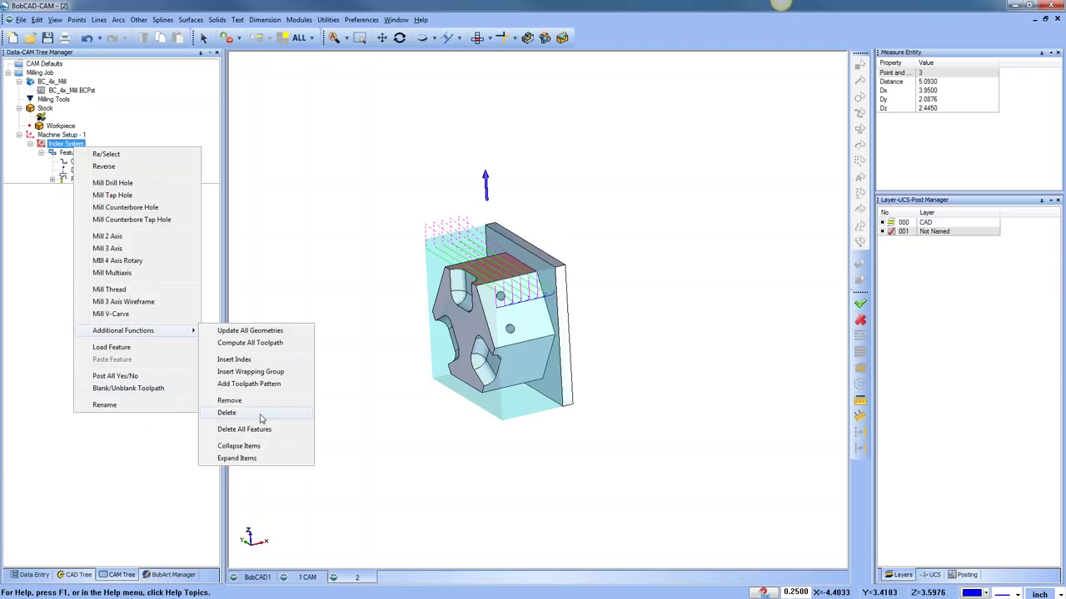
click(257, 413)
click(508, 328)
click(60, 137)
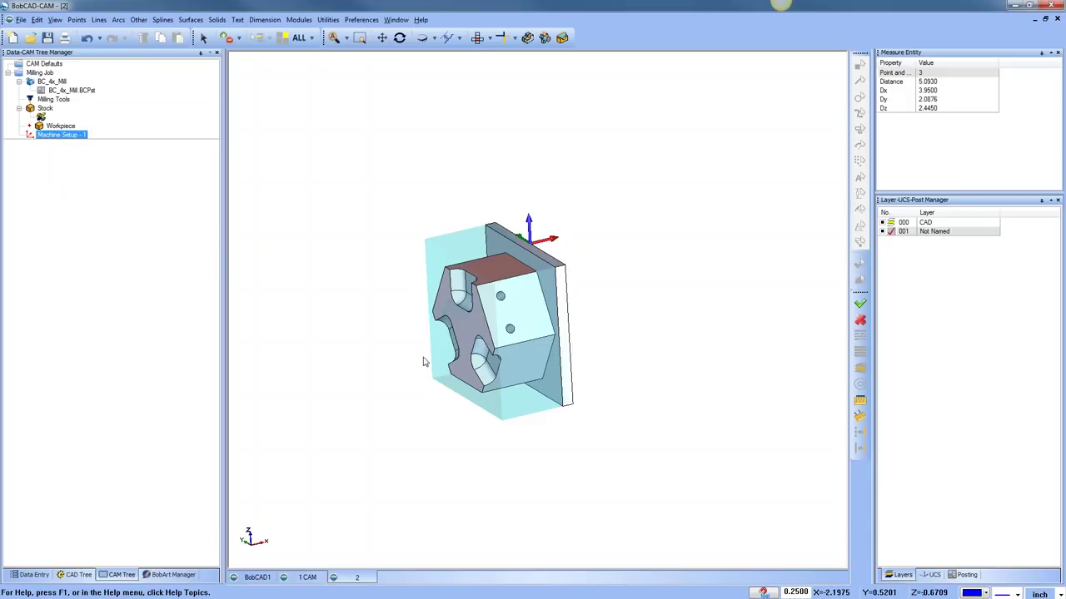
Move the Machine Setup - 1 origin onto the part's face and set Work Offset Z to 0.
right_click(61, 141)
click(93, 147)
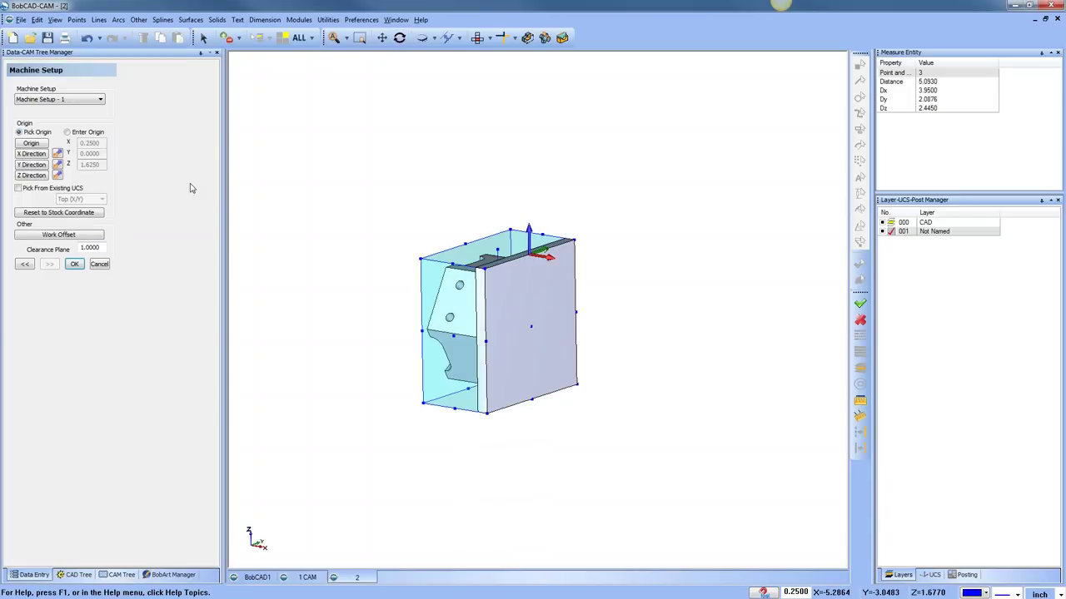
click(40, 145)
click(533, 333)
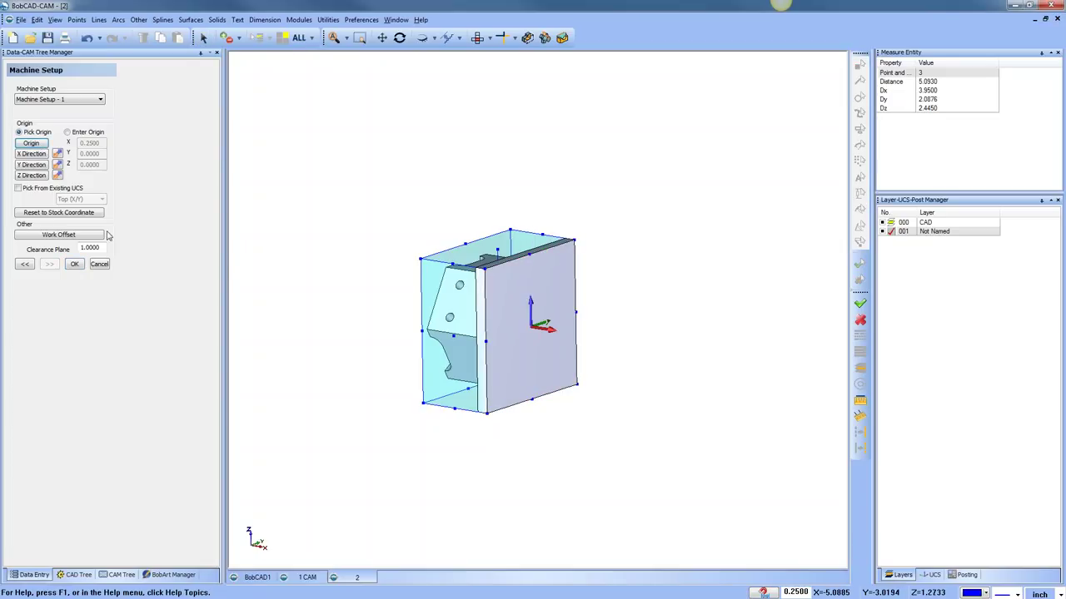
click(58, 234)
double_click(578, 303)
text(0)
click(500, 337)
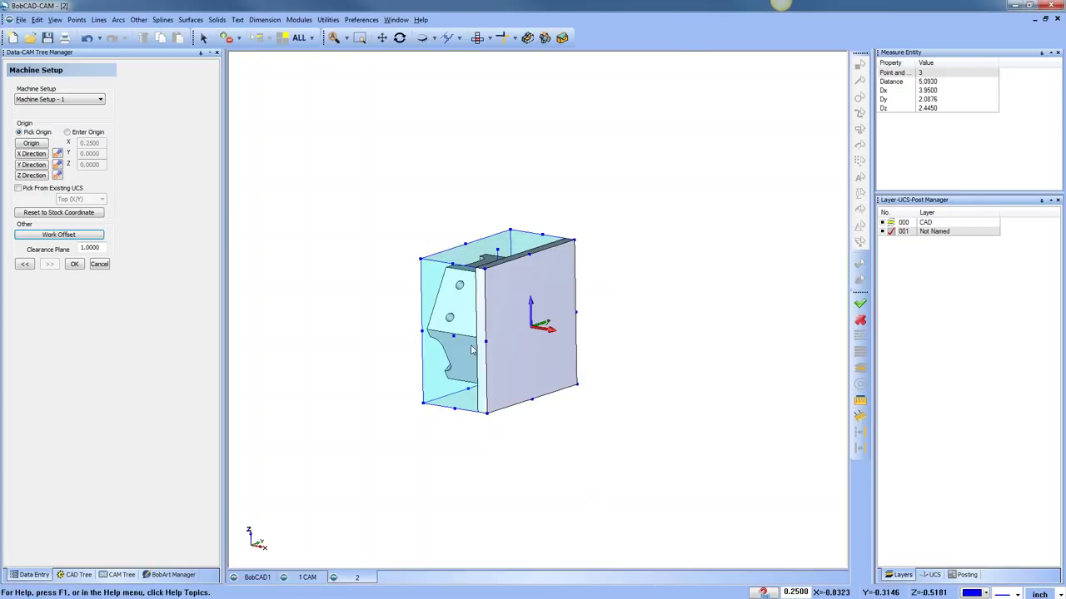
click(82, 268)
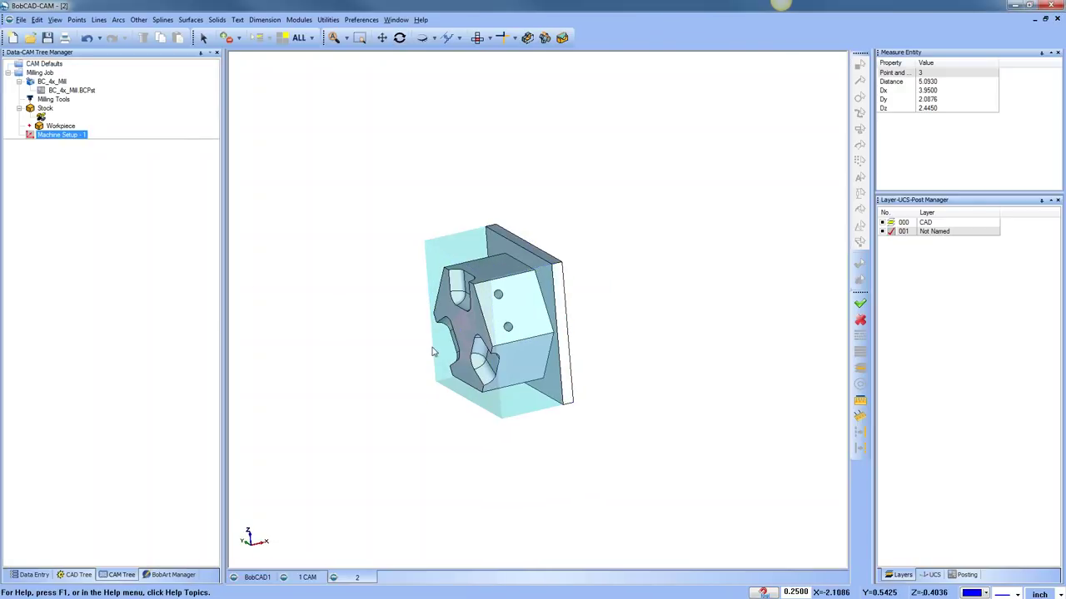
Add an Index System to Machine Setup - 1, accept its settings, and orient it to the part's top face.
right_click(67, 136)
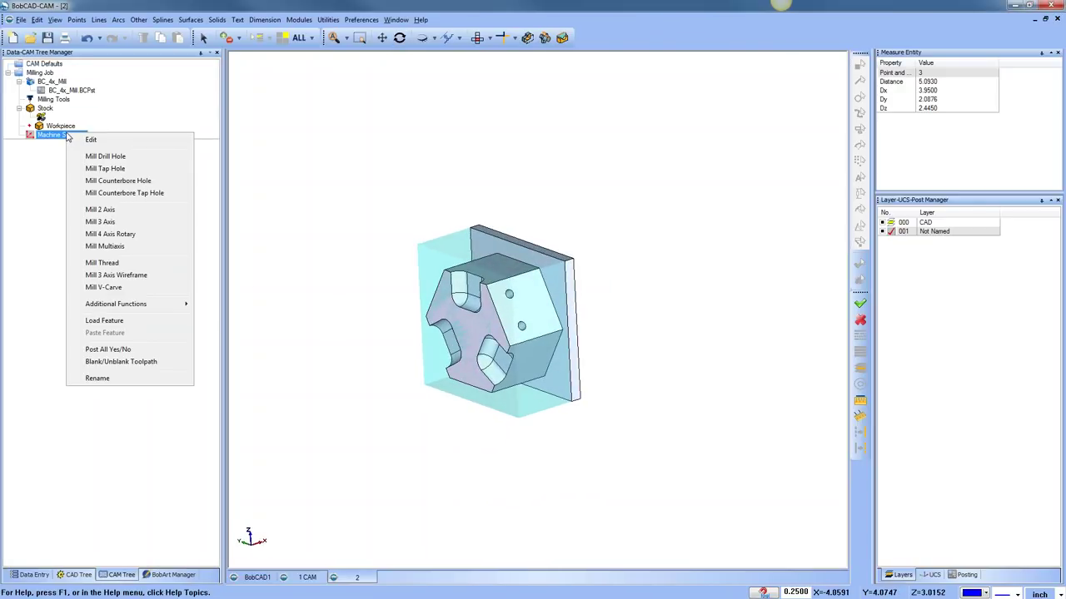
mouse_move(144, 307)
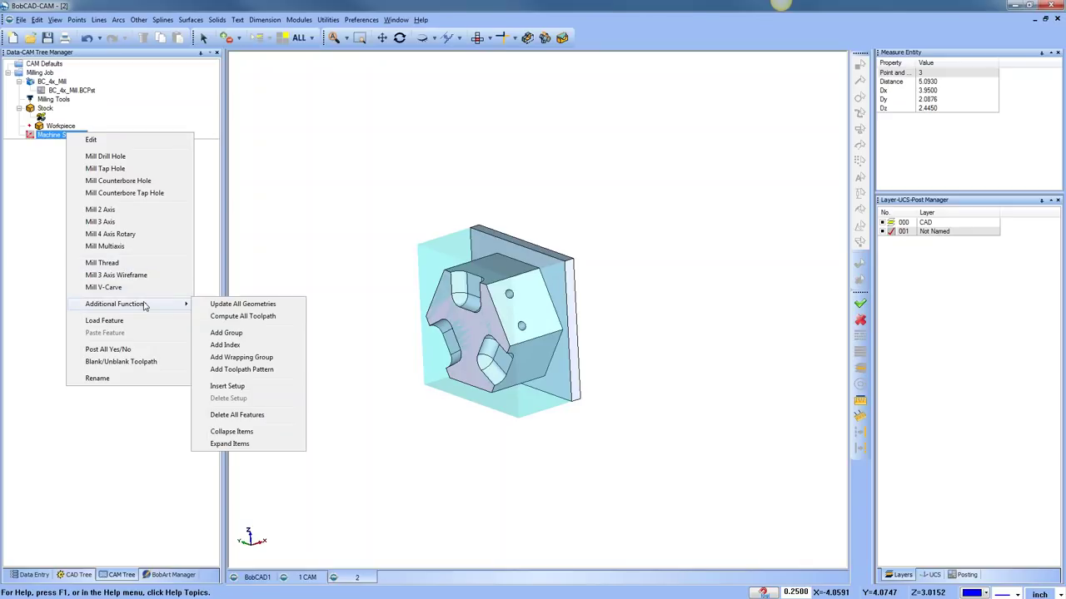
click(244, 347)
right_click(71, 145)
click(100, 152)
click(526, 357)
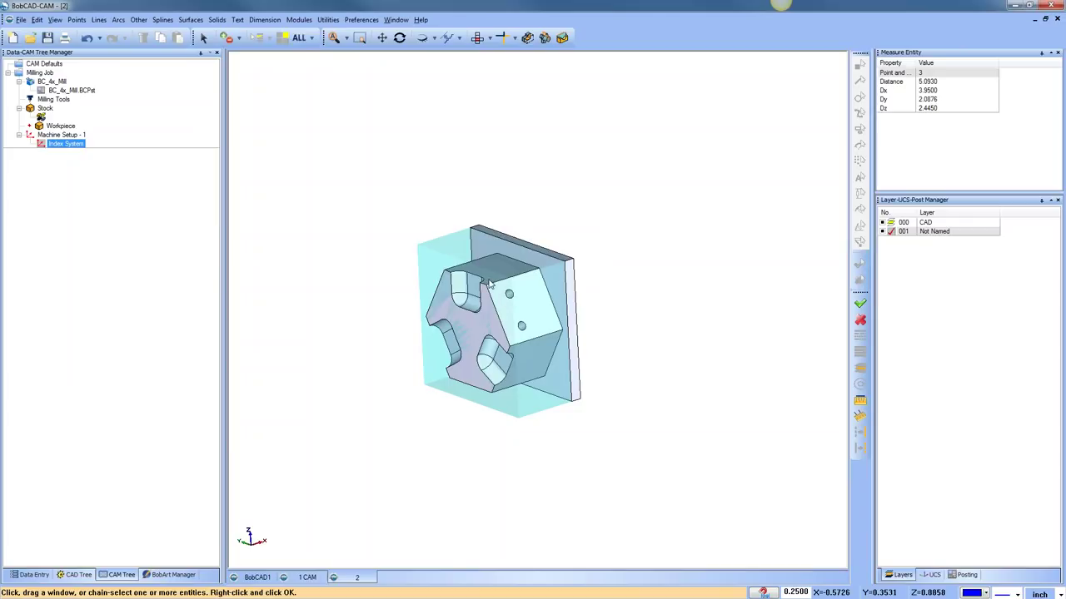
click(490, 285)
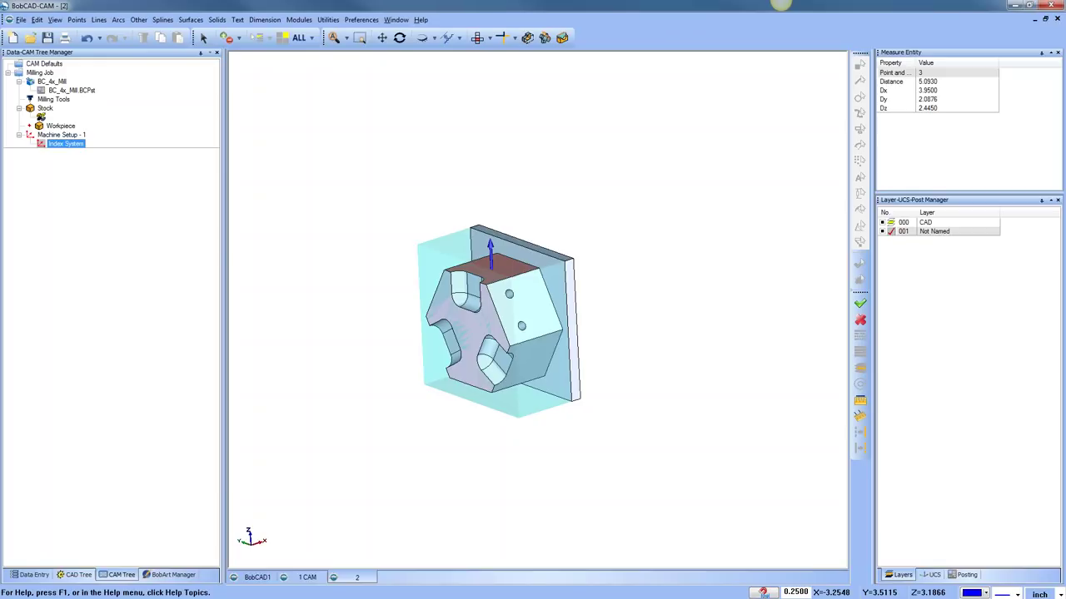
right_click(77, 148)
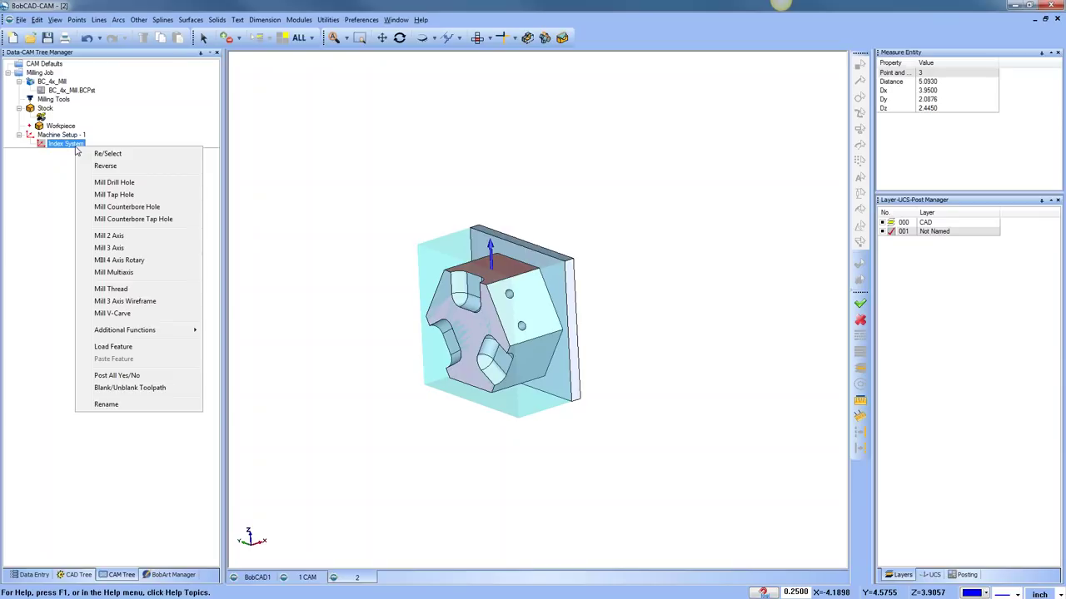
Start a Mill 2 Axis feature and chain the pocket-top edges 3-76, 3-75 and 3-74.
click(143, 237)
click(488, 193)
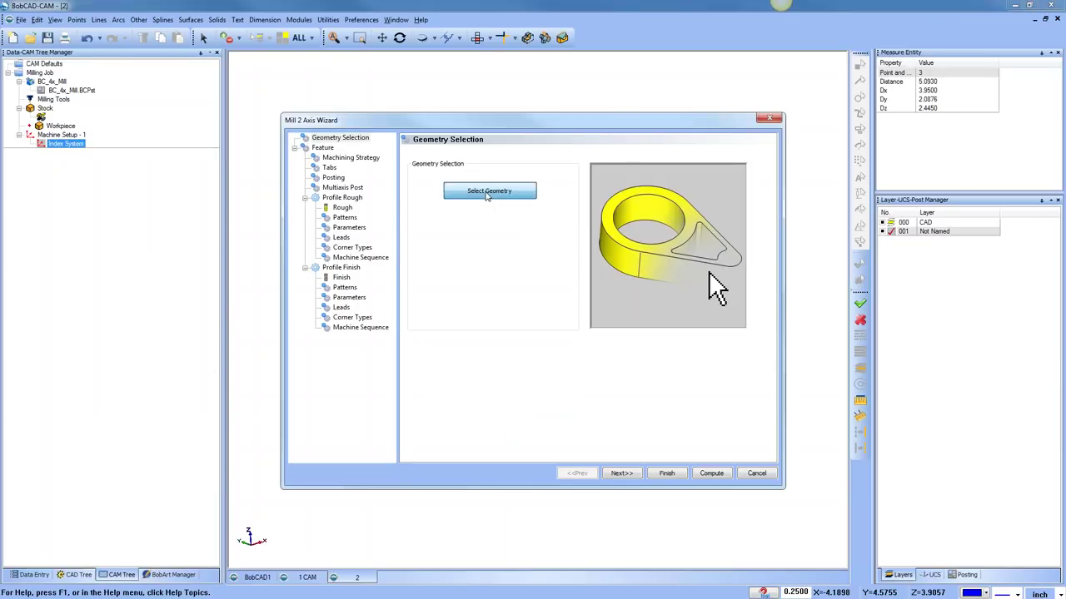
scroll(525, 300, up, 5)
click(504, 284)
click(459, 274)
click(459, 274)
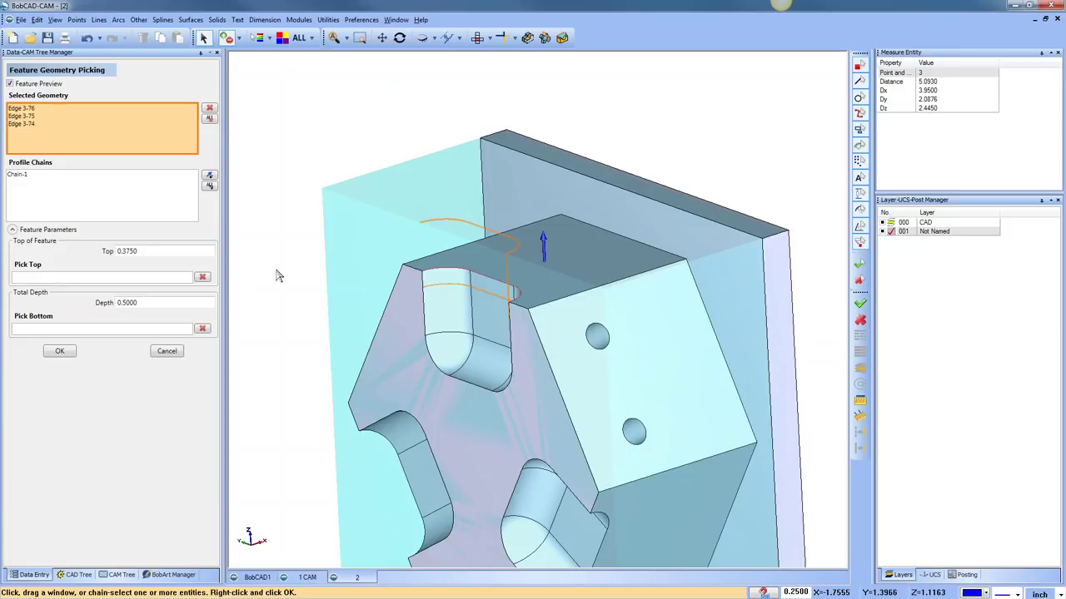
Pick the pocket's top and bottom points to set top 0.0000 and depth 0.7500.
click(149, 251)
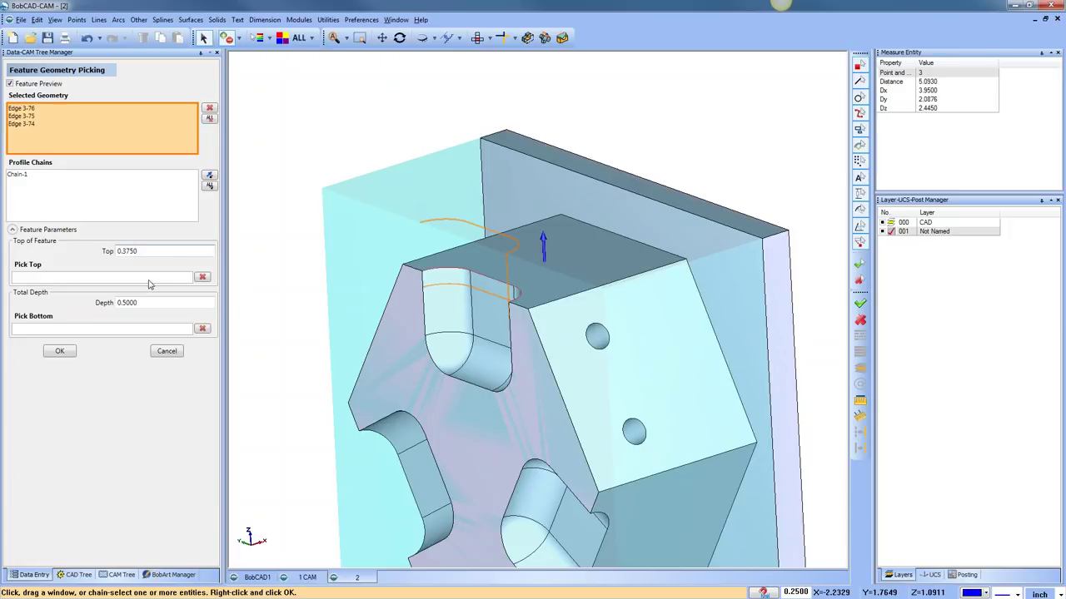
click(147, 280)
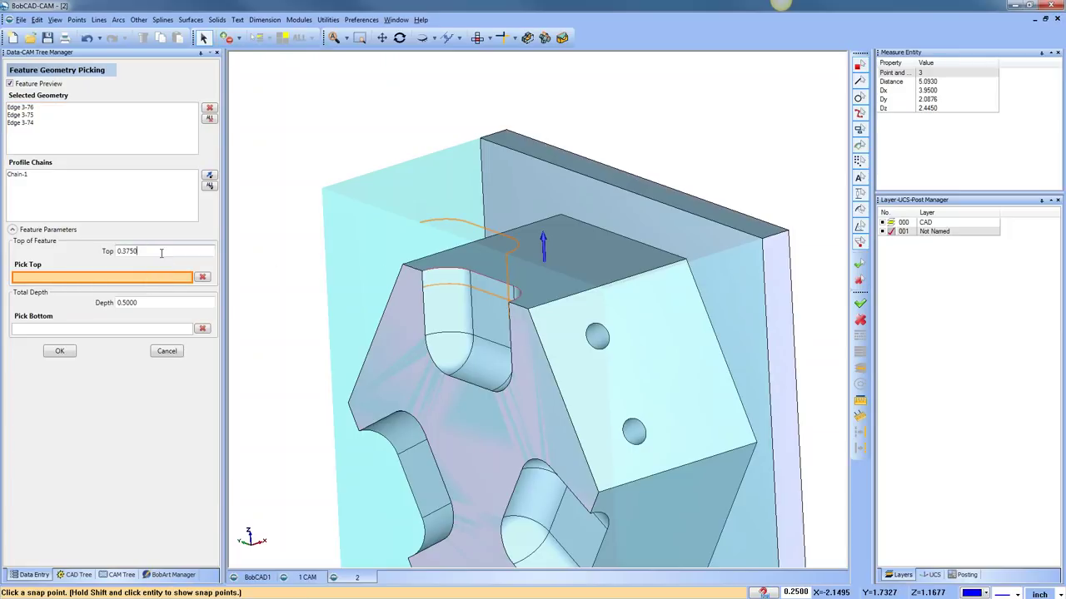
drag(162, 251, 103, 253)
middle_drag(449, 354, 516, 366)
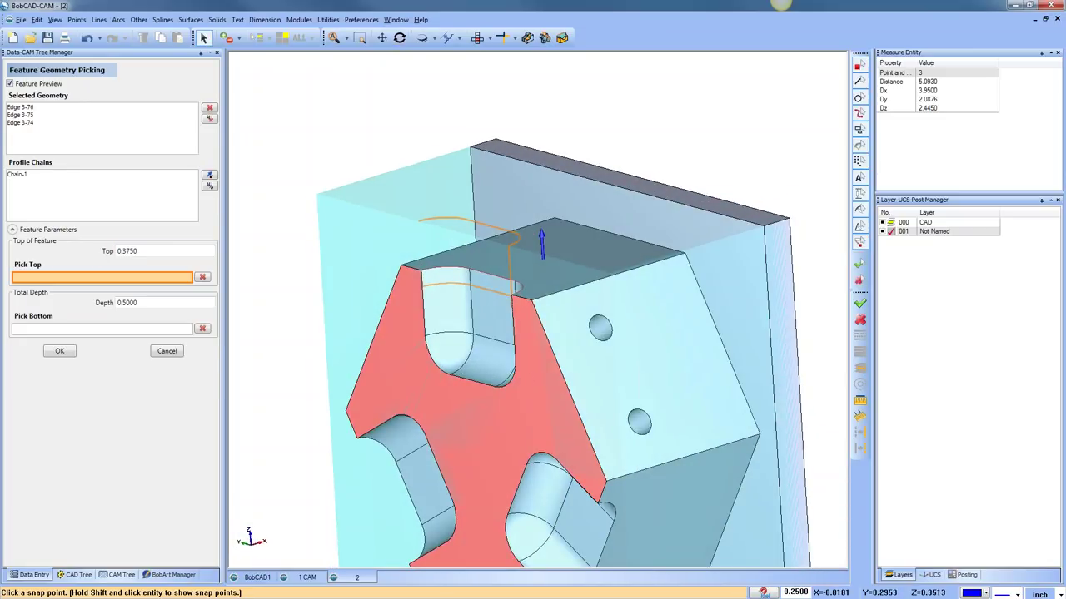
click(525, 305)
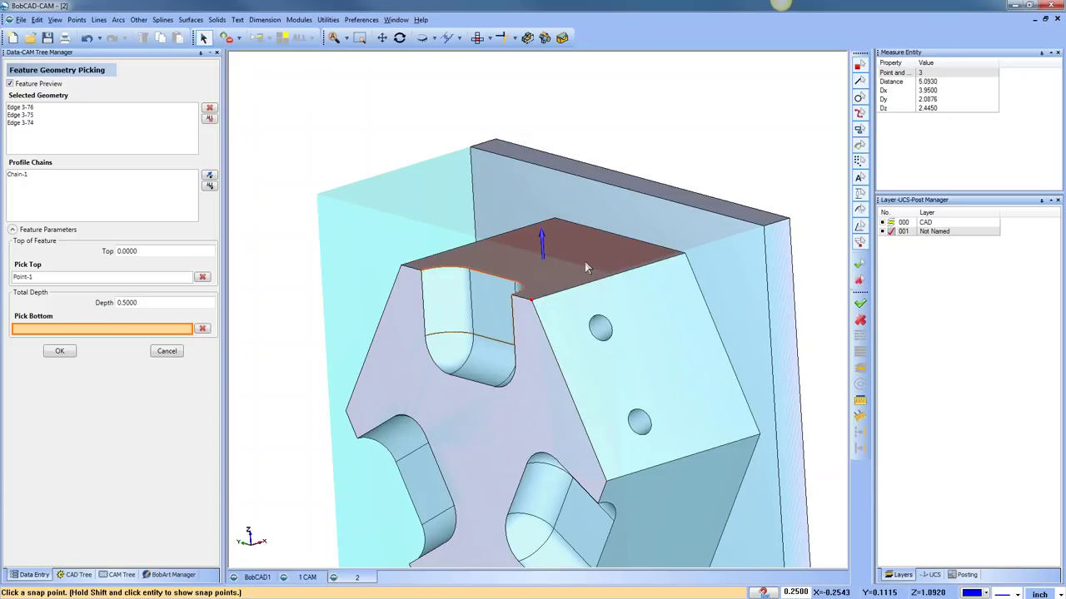
click(155, 306)
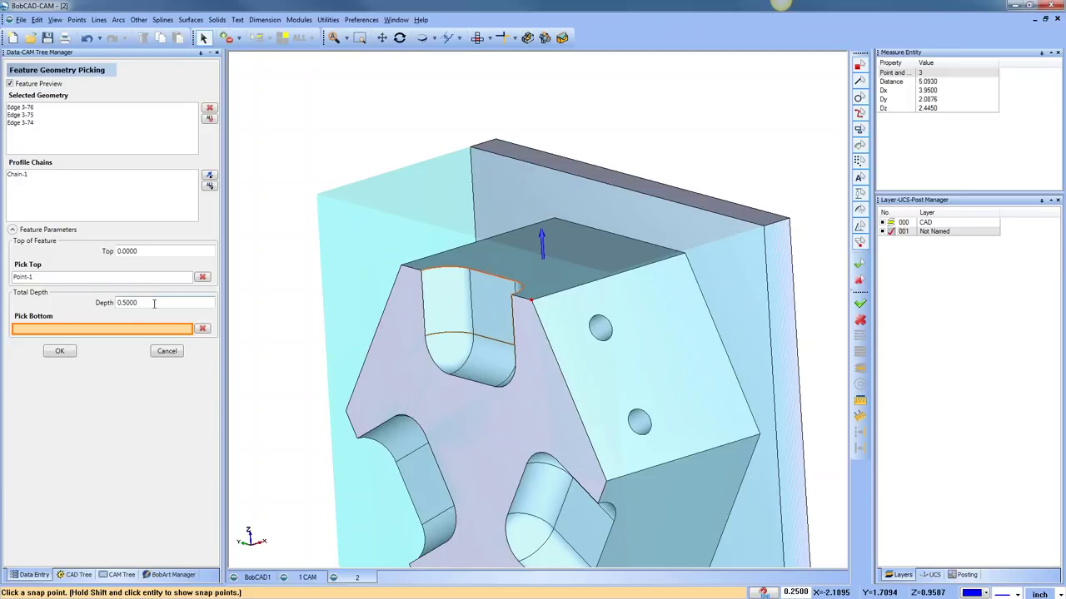
click(467, 386)
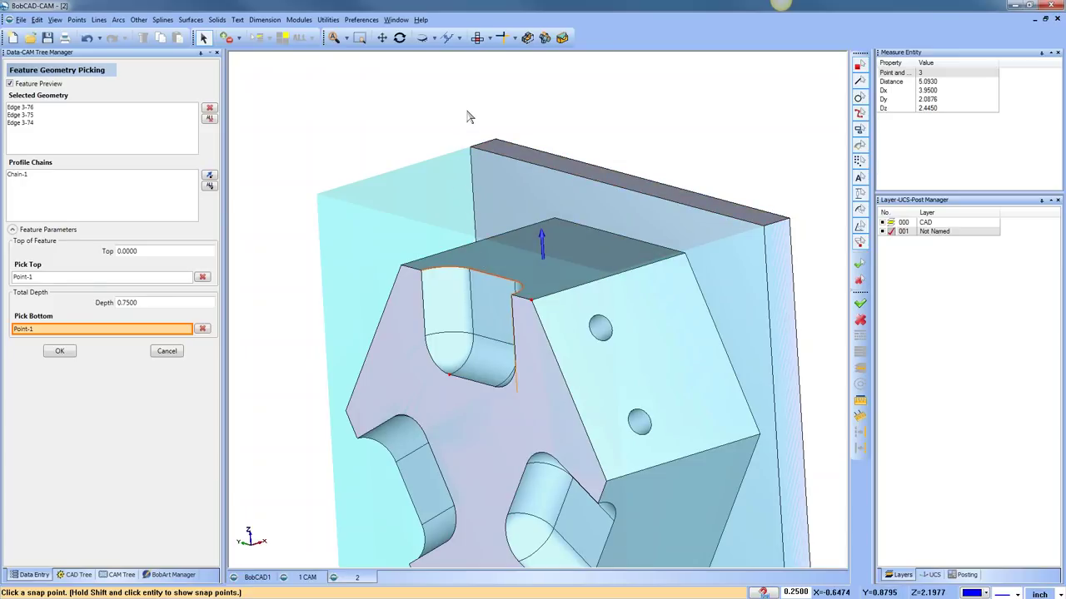
drag(176, 251, 101, 254)
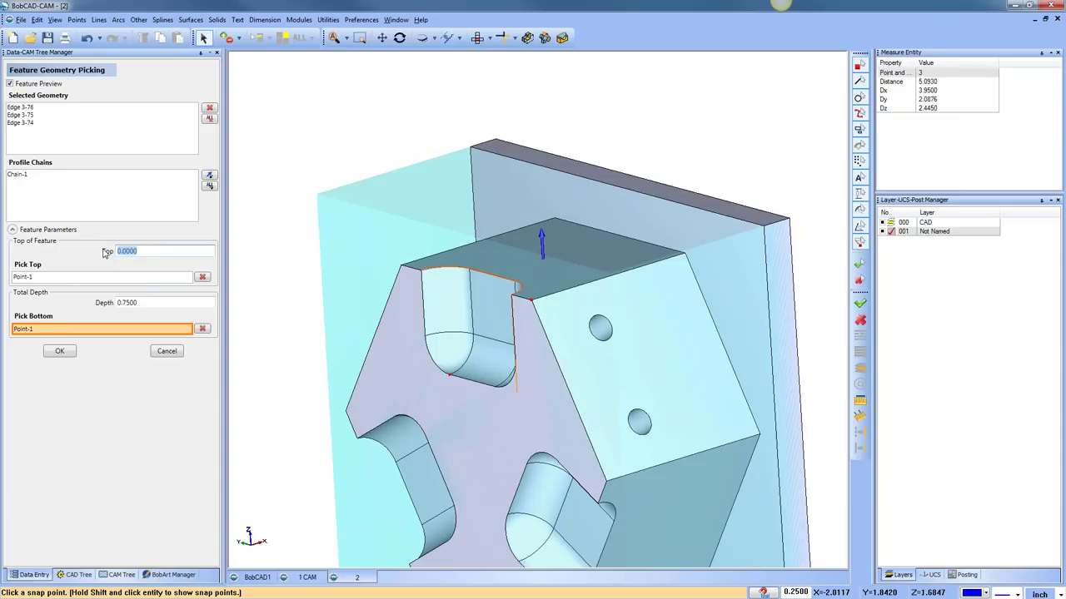
Check the top and depth values, then orbit the part to inspect the pocket.
click(141, 293)
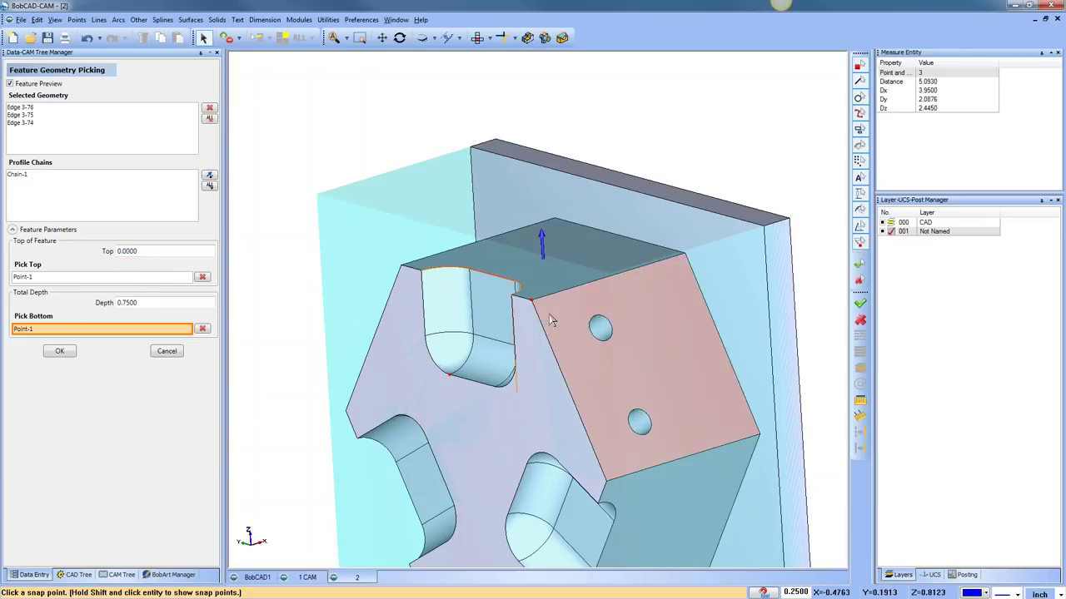
click(125, 303)
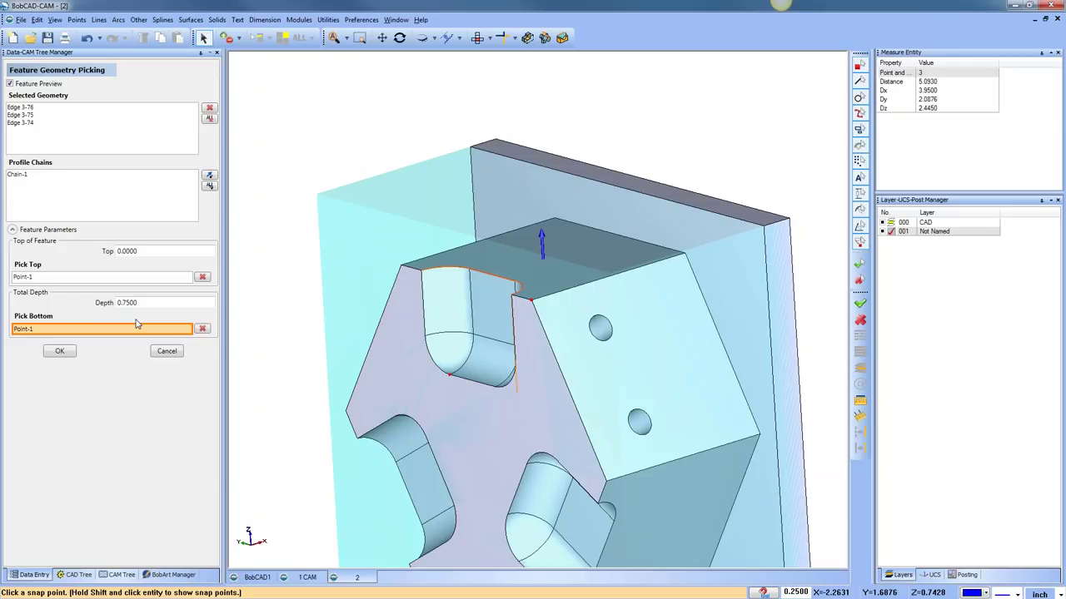
middle_drag(517, 417, 656, 425)
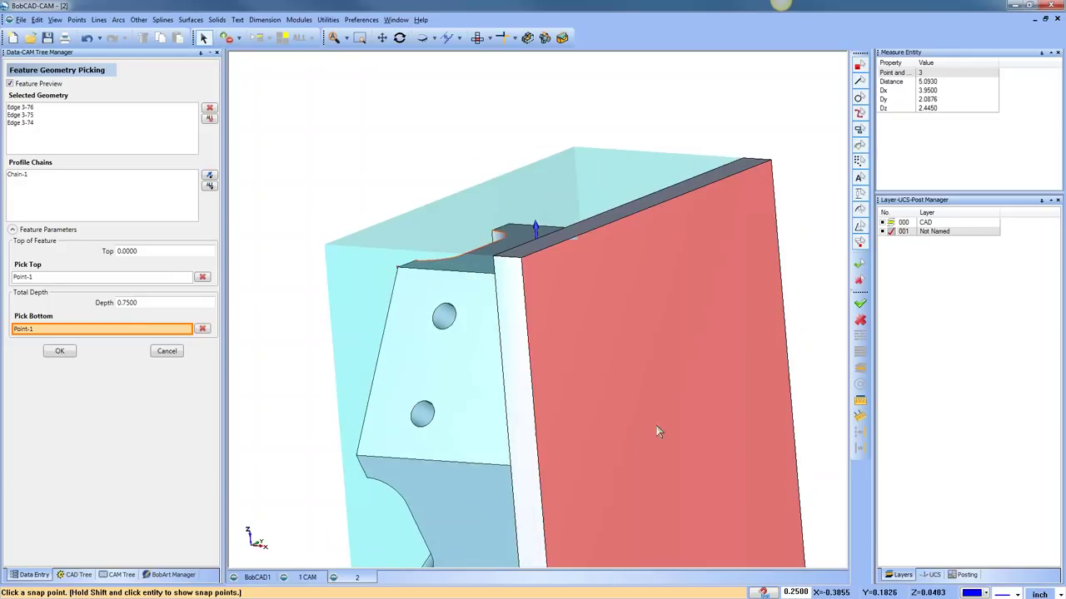
middle_drag(526, 393, 518, 285)
scroll(529, 293, down, 2)
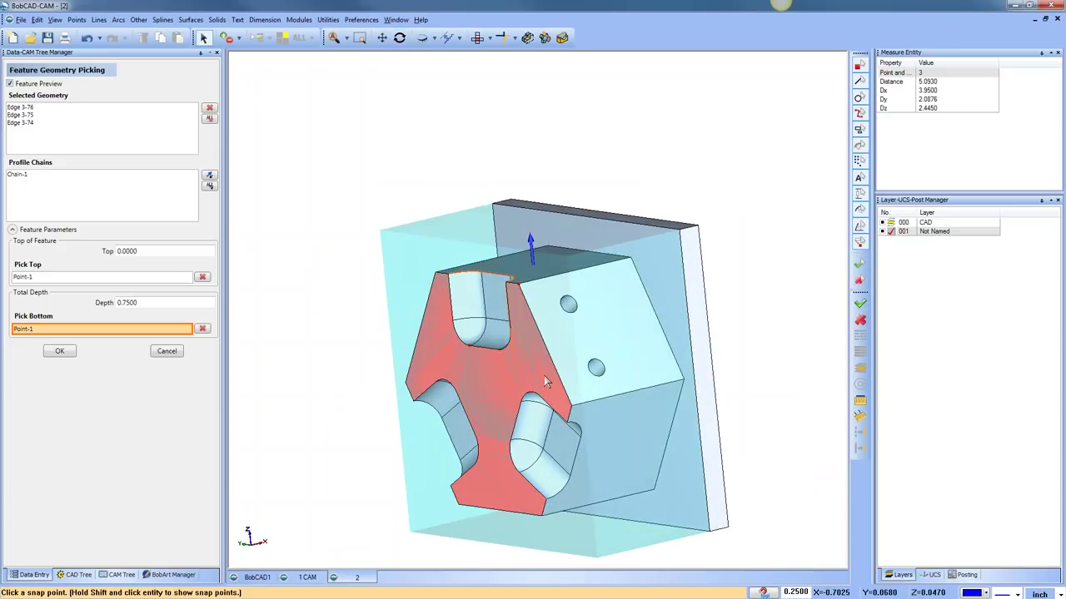
Cancel the geometry pick, close the Mill 2 Axis Wizard, and select document 1's Index Systems.
click(164, 352)
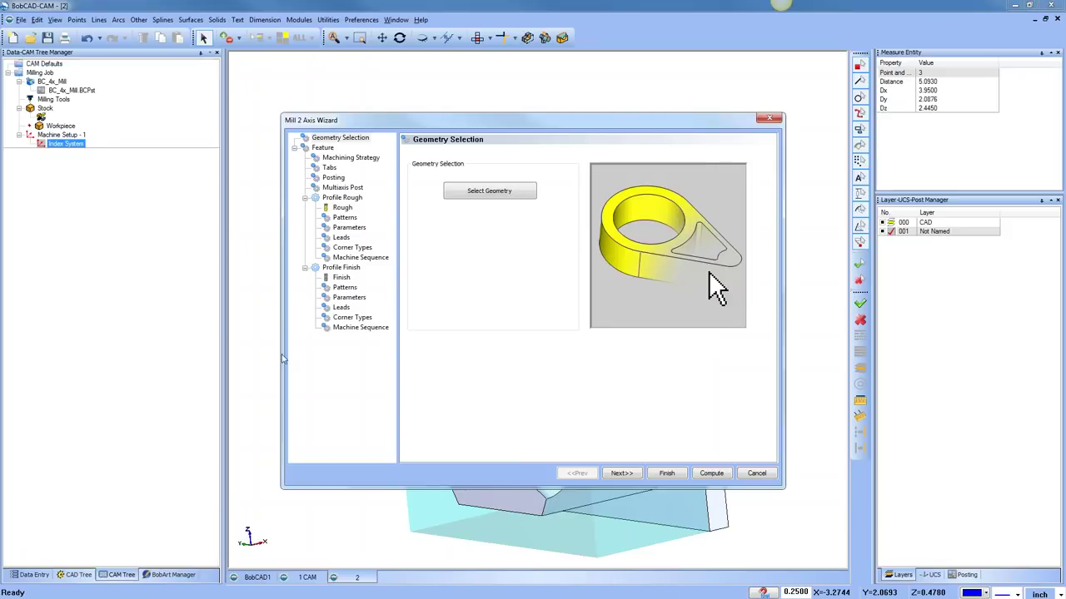
click(756, 474)
click(307, 577)
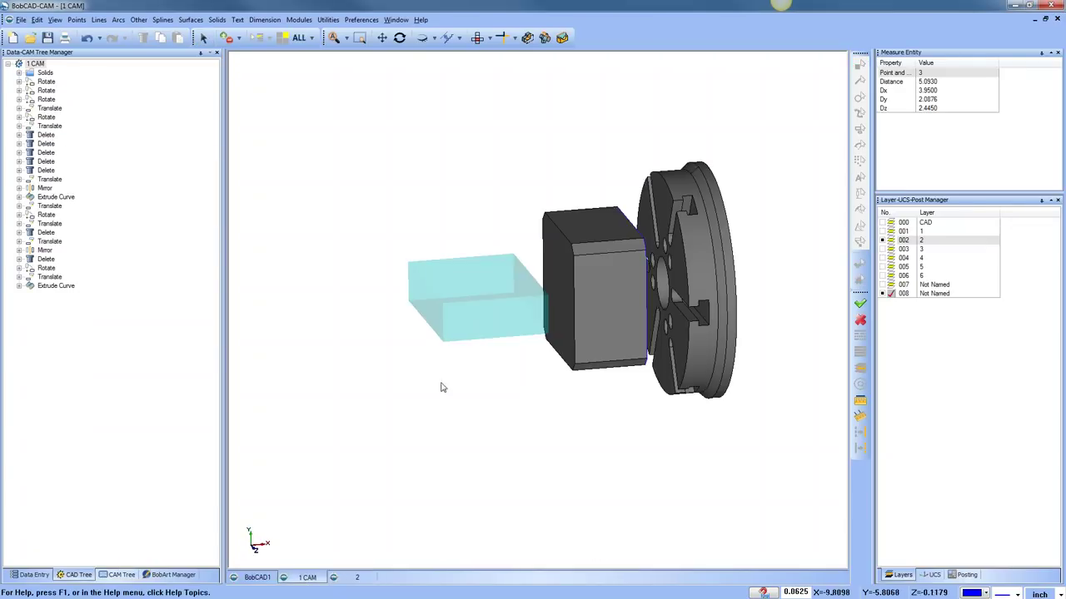
click(127, 574)
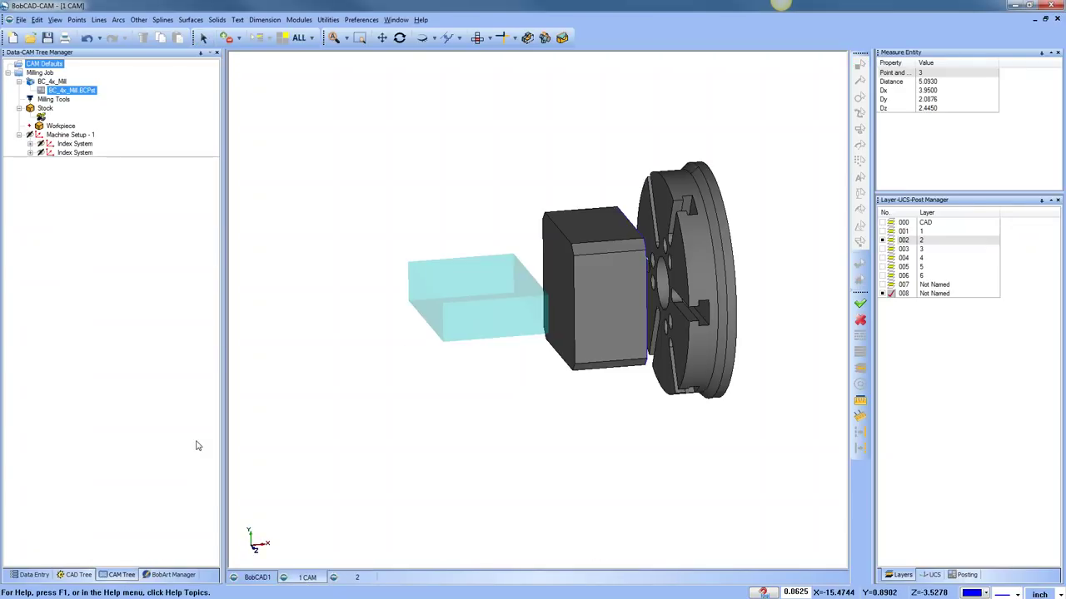
click(73, 152)
click(71, 145)
click(75, 152)
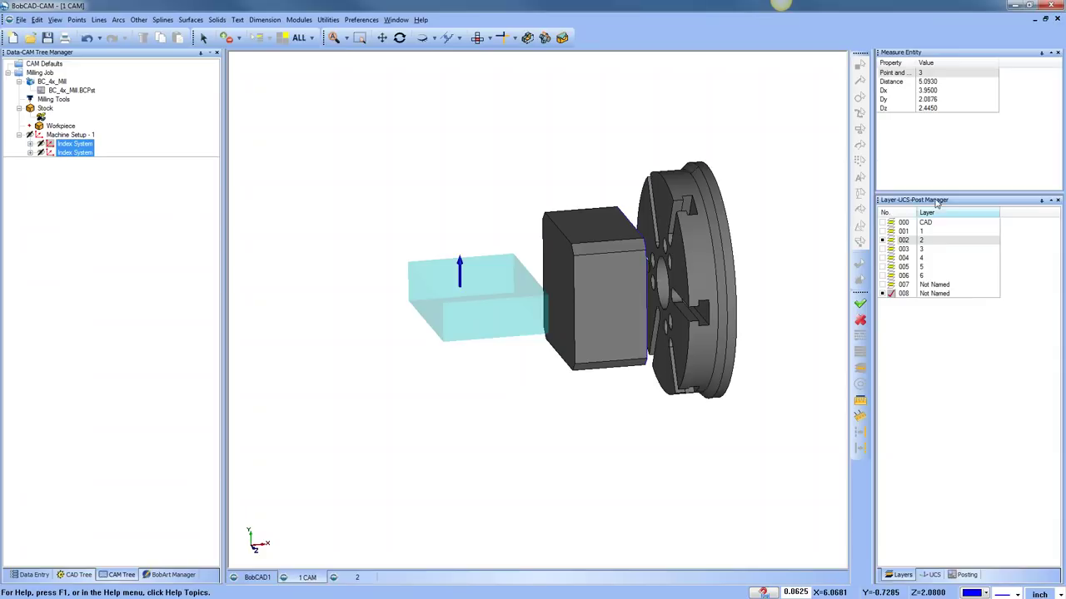
Hide the chuck layer, show the part inside the stock, and display the first Profile Rough toolpath.
click(883, 223)
click(884, 223)
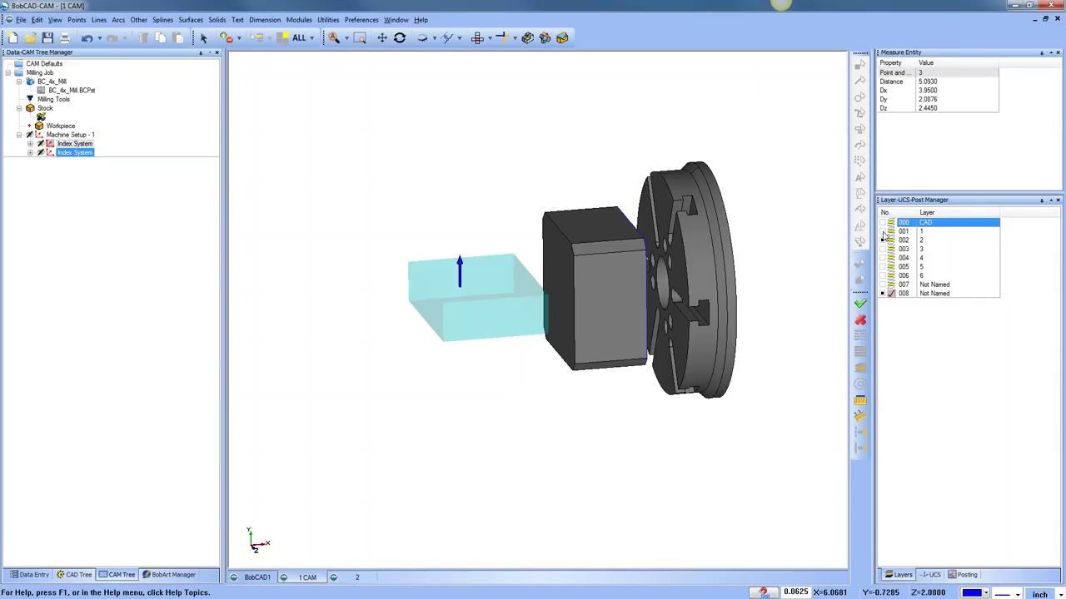
click(884, 233)
click(884, 240)
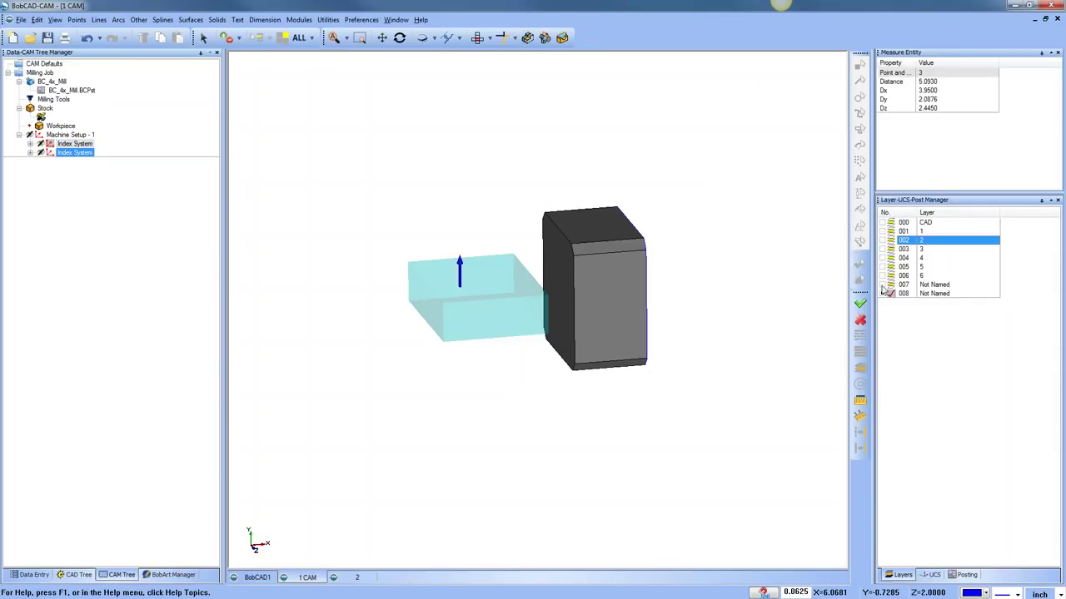
click(884, 284)
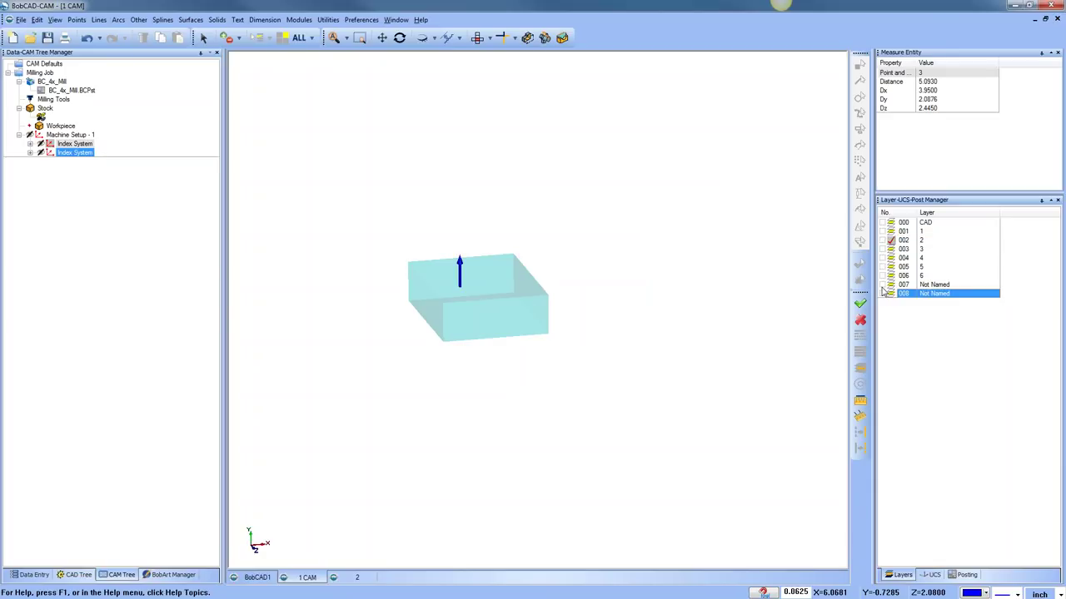
middle_drag(558, 335, 511, 352)
scroll(522, 386, up, 2)
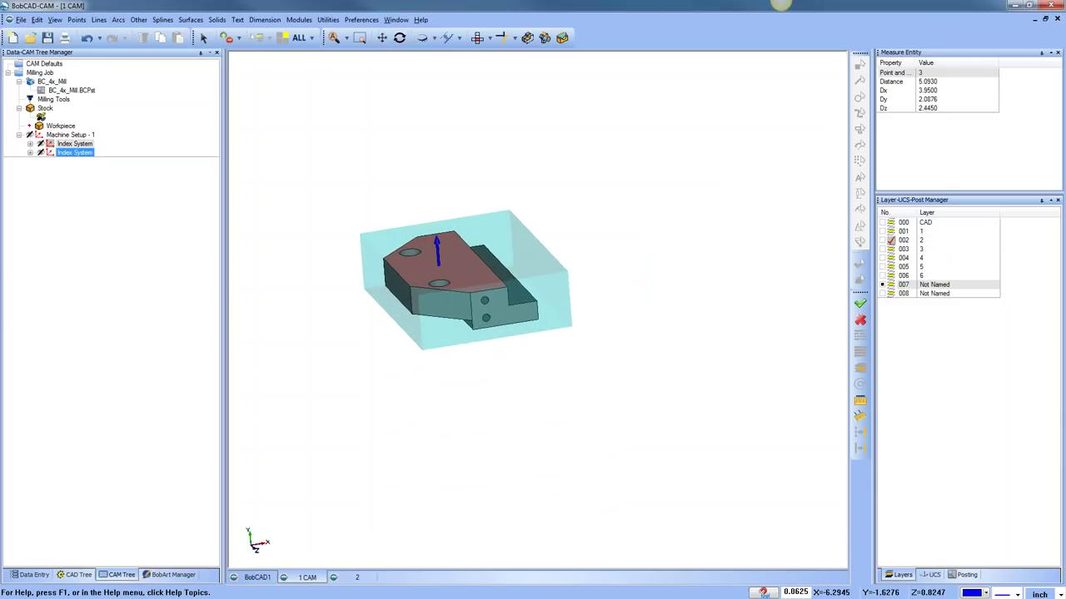
middle_drag(483, 268, 467, 188)
middle_drag(550, 388, 575, 350)
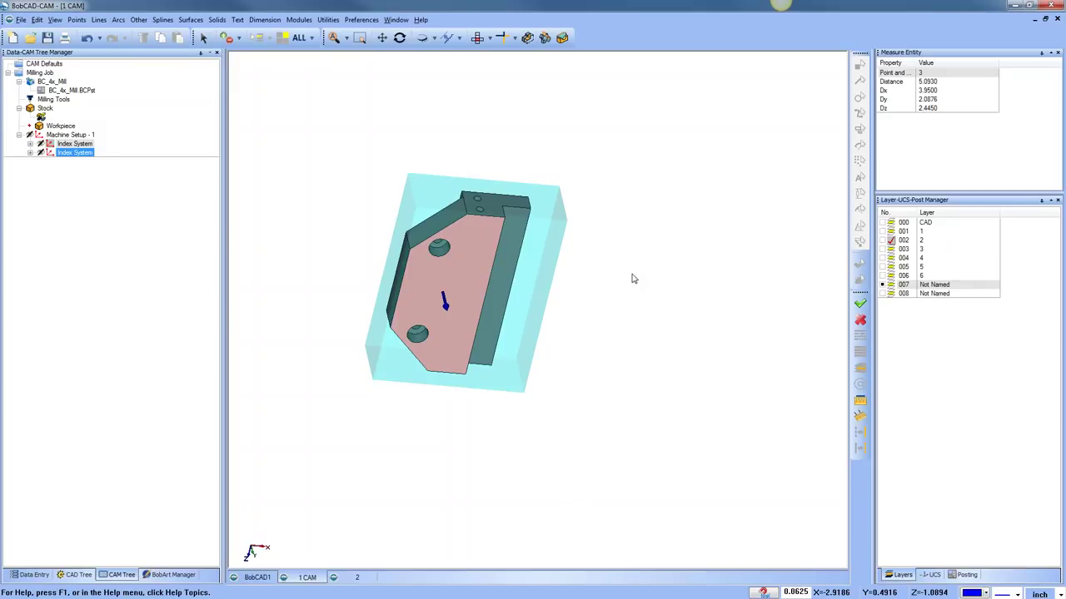
middle_drag(602, 231, 526, 376)
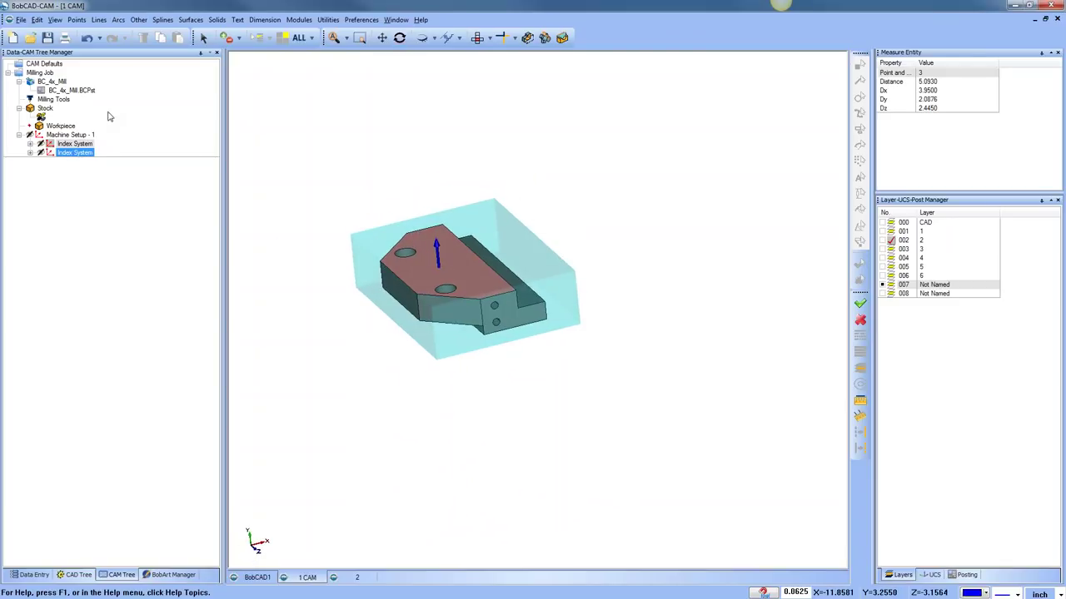
click(30, 143)
click(95, 179)
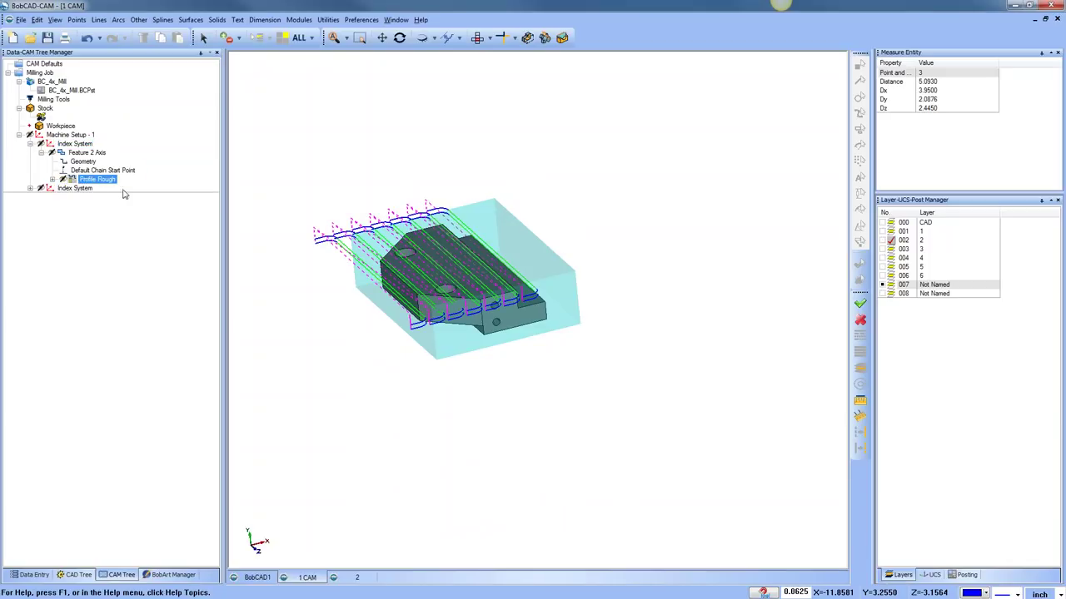
middle_drag(530, 371, 499, 373)
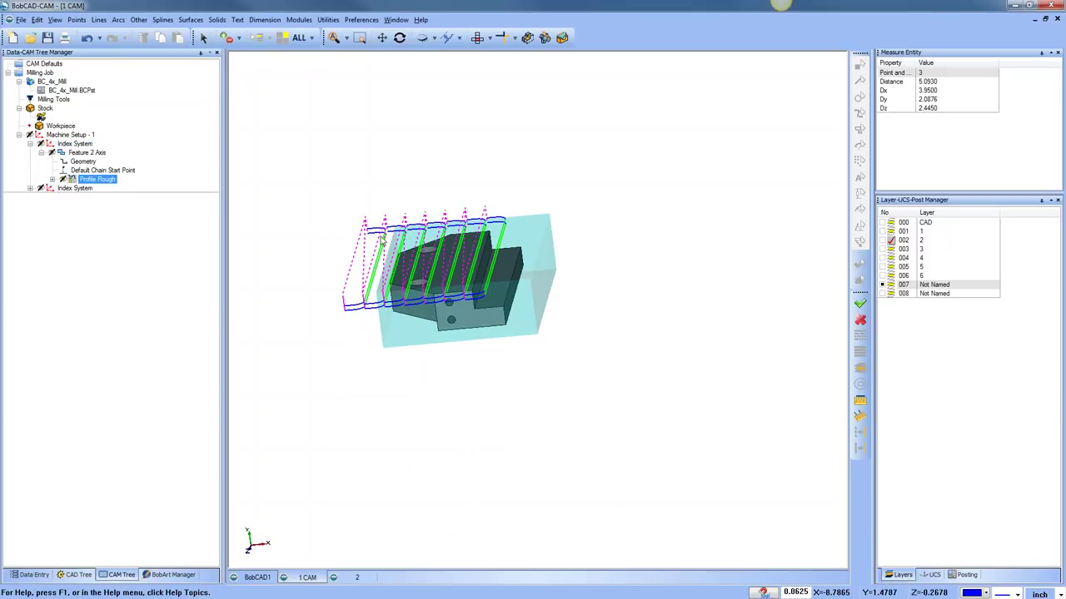
middle_drag(492, 323, 514, 337)
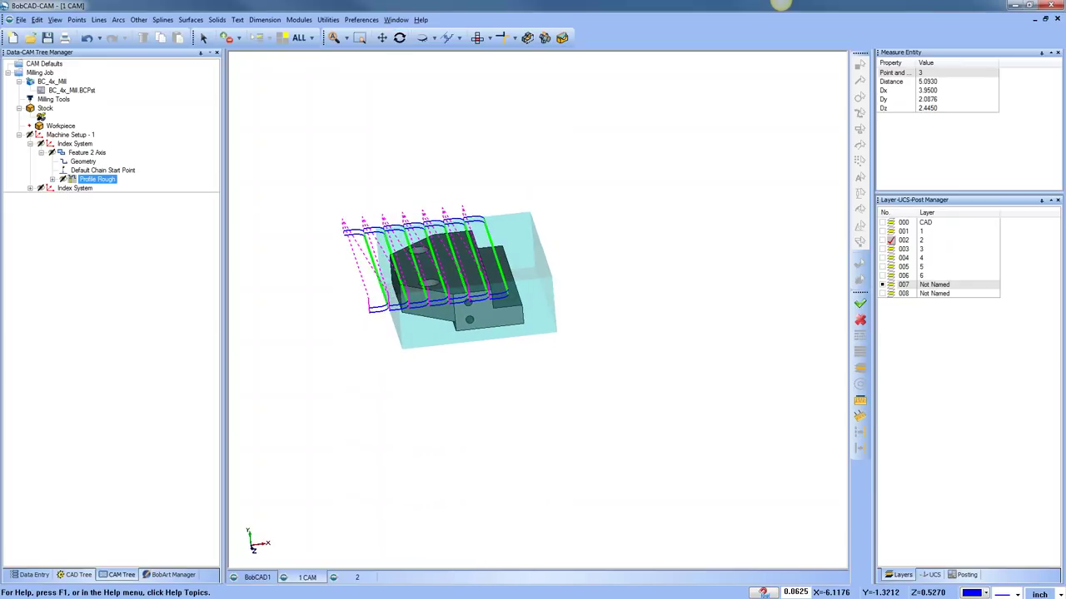
click(107, 170)
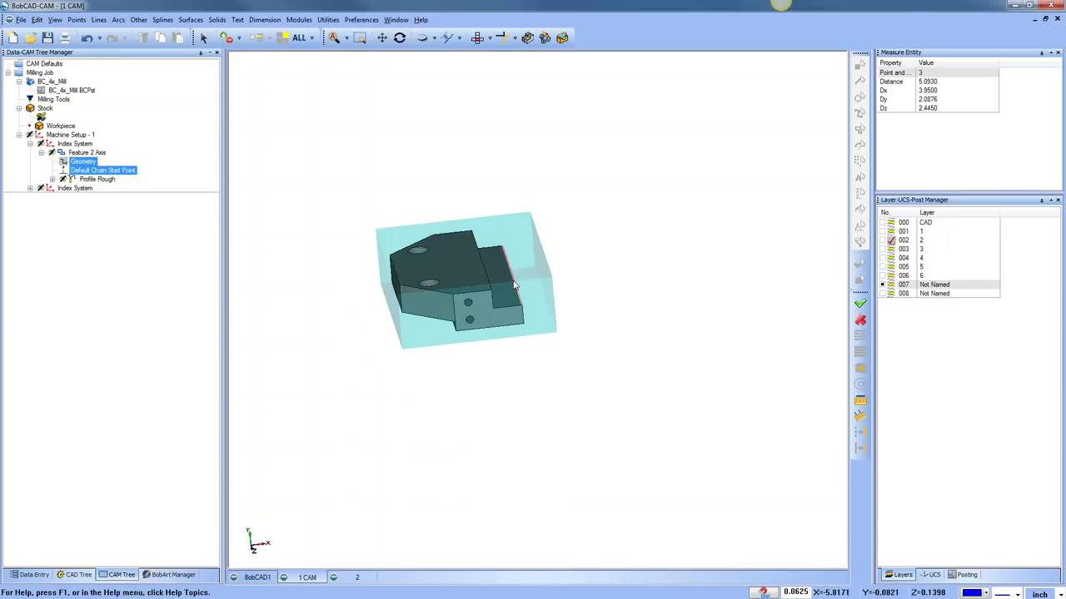
middle_drag(461, 385, 449, 367)
click(97, 179)
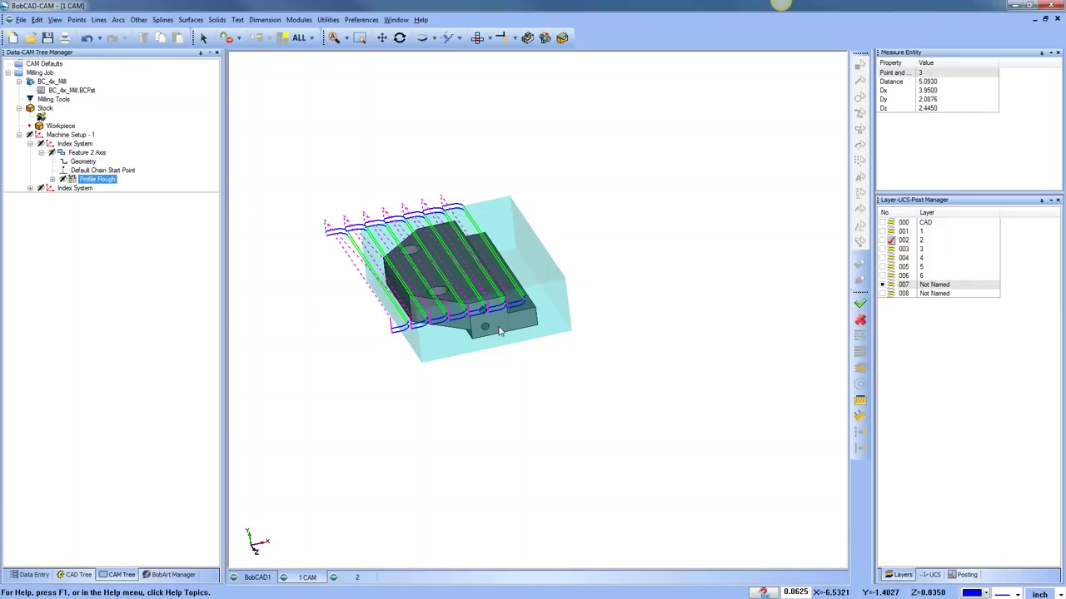
Add a new empty layer and create a UCS on a clicked face of the part.
click(80, 143)
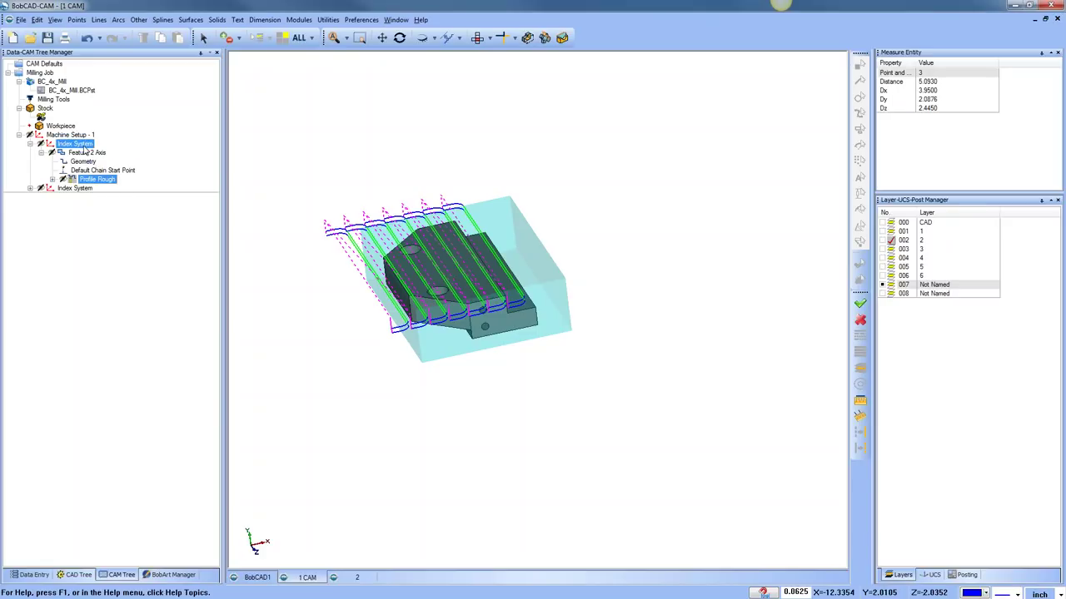
right_click(944, 301)
click(966, 306)
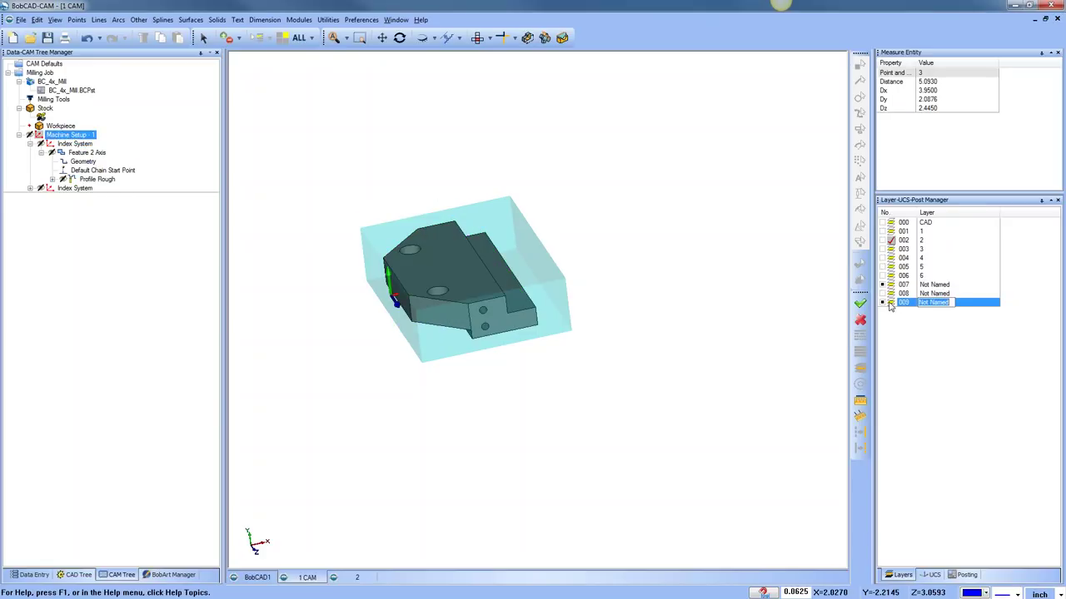
click(931, 574)
right_click(942, 269)
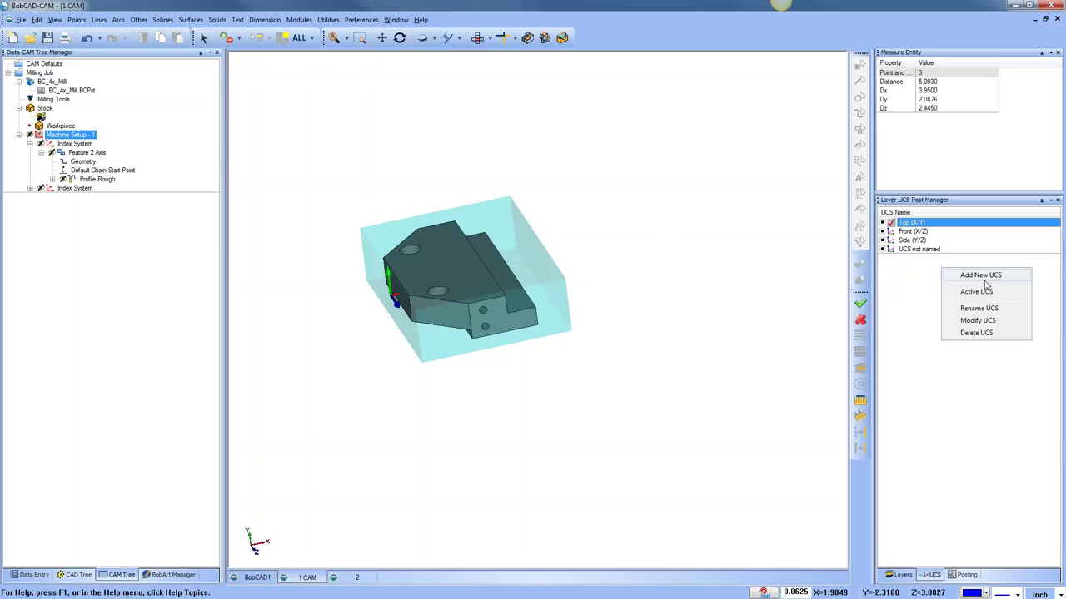
click(892, 253)
right_click(947, 282)
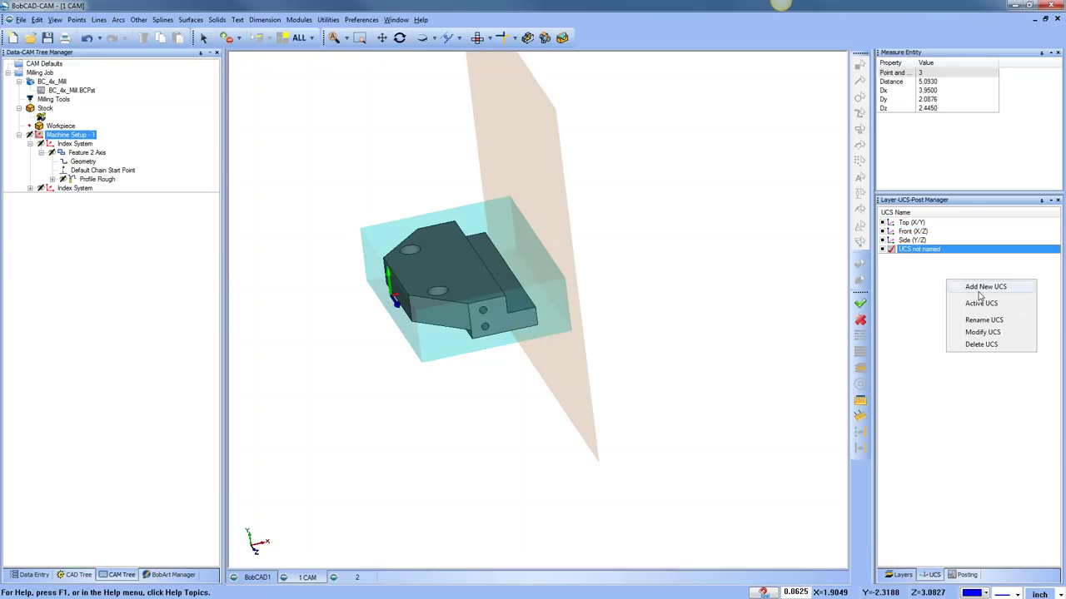
click(982, 286)
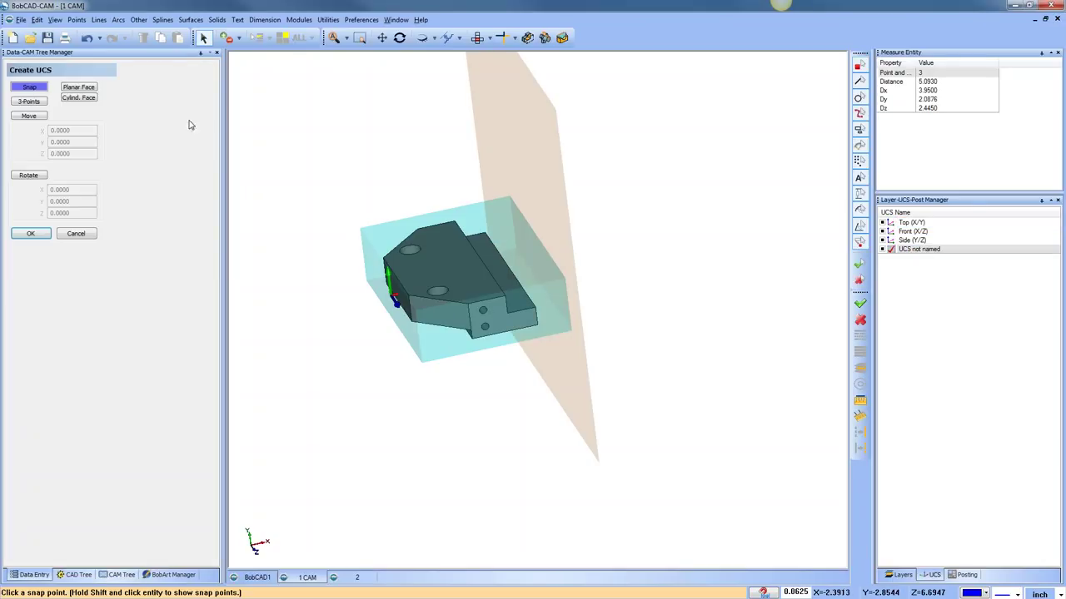
click(466, 254)
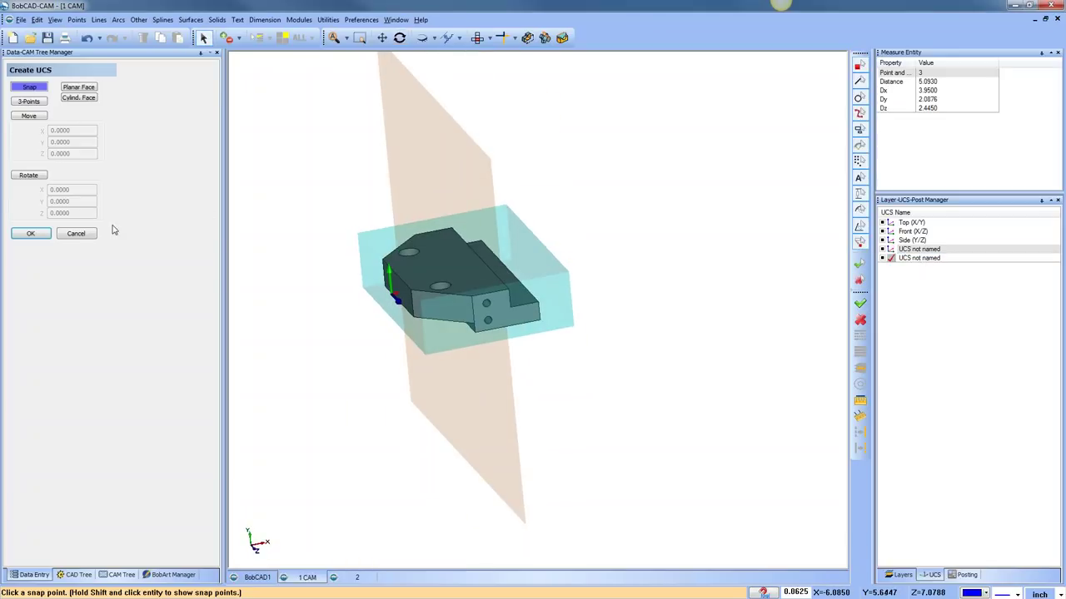
click(84, 233)
Create another UCS, aligned with Planar Face to the part's top face.
click(914, 250)
right_click(919, 283)
click(949, 288)
click(80, 87)
click(474, 272)
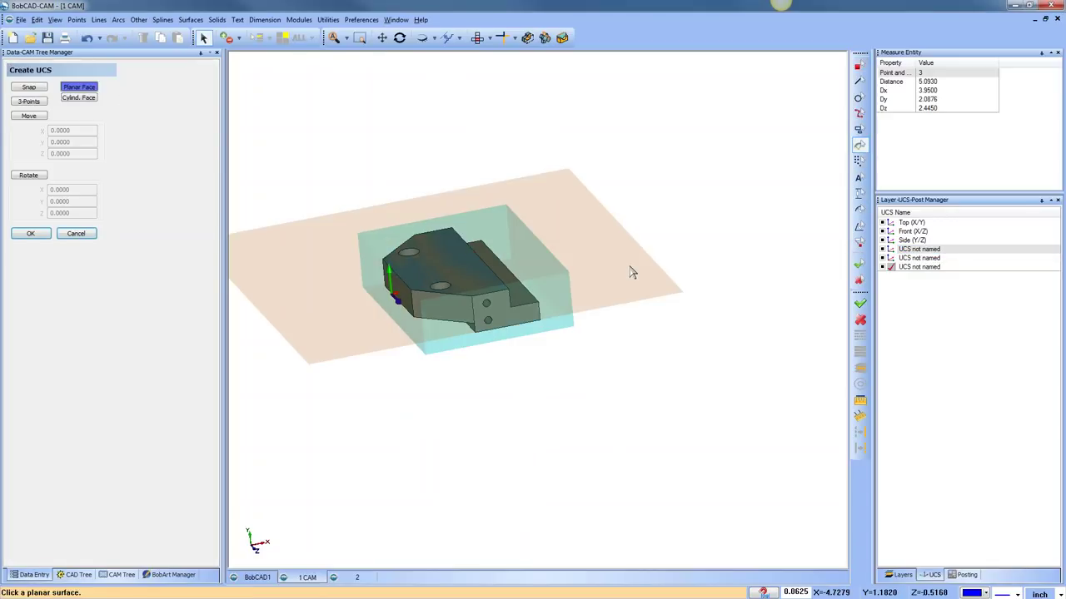
click(328, 19)
Extract the slot face's edge as a single edge projected onto the Z plane.
mouse_move(385, 121)
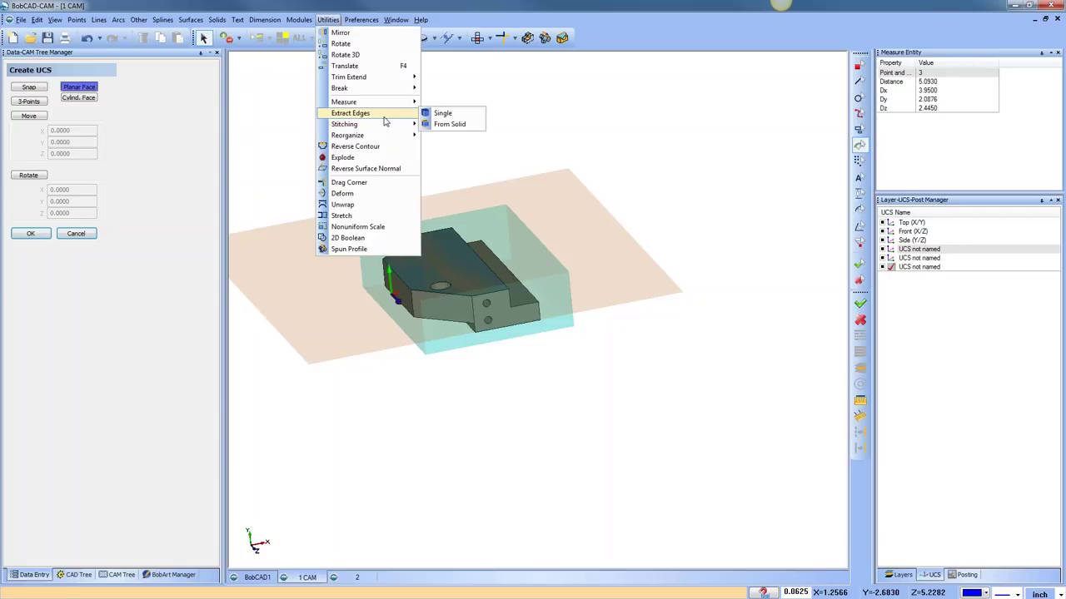
click(444, 114)
click(18, 96)
click(504, 273)
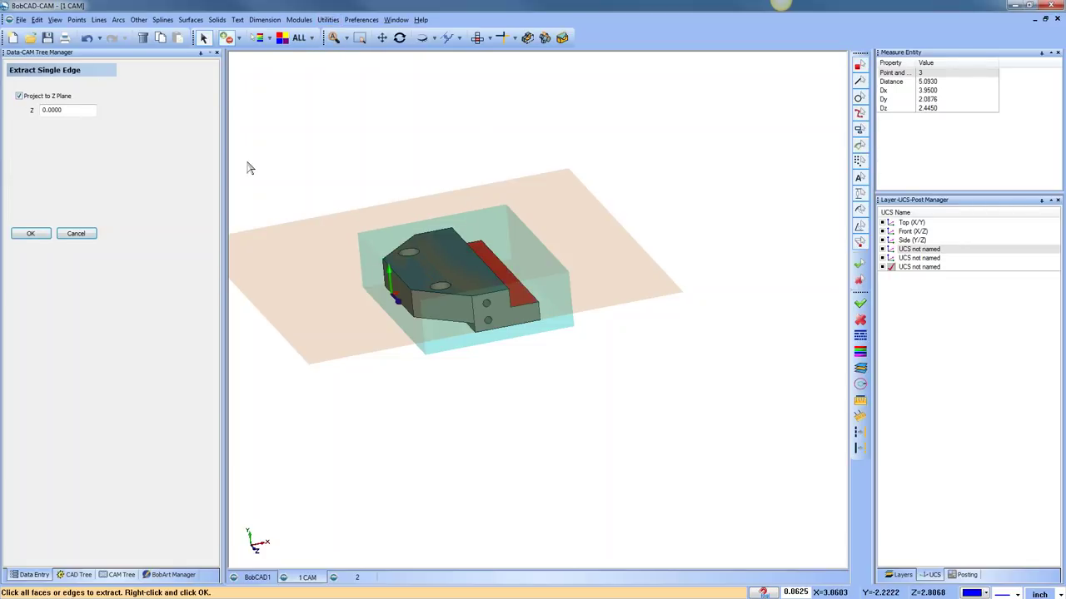
click(30, 233)
click(76, 233)
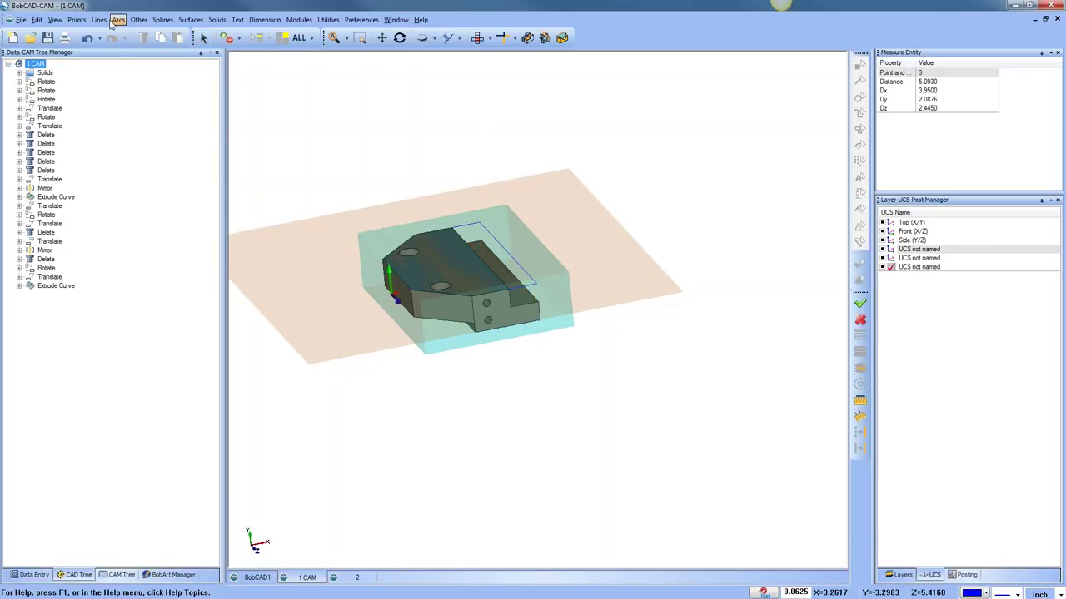
Draw a line parallel to the extracted edge at distance 0.2500.
click(99, 19)
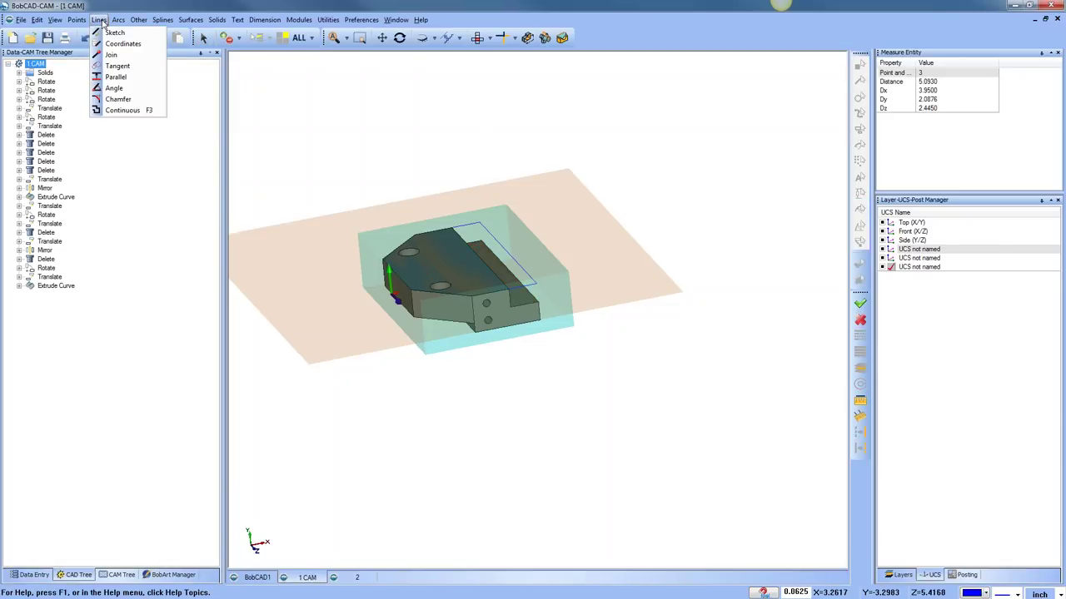
click(125, 77)
click(545, 256)
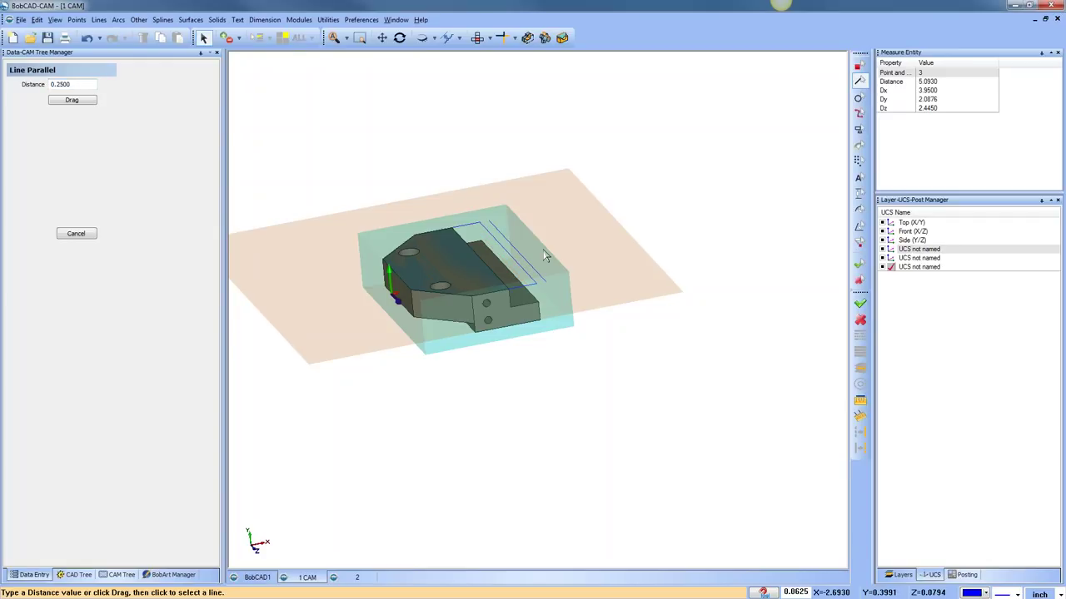
click(75, 233)
click(126, 575)
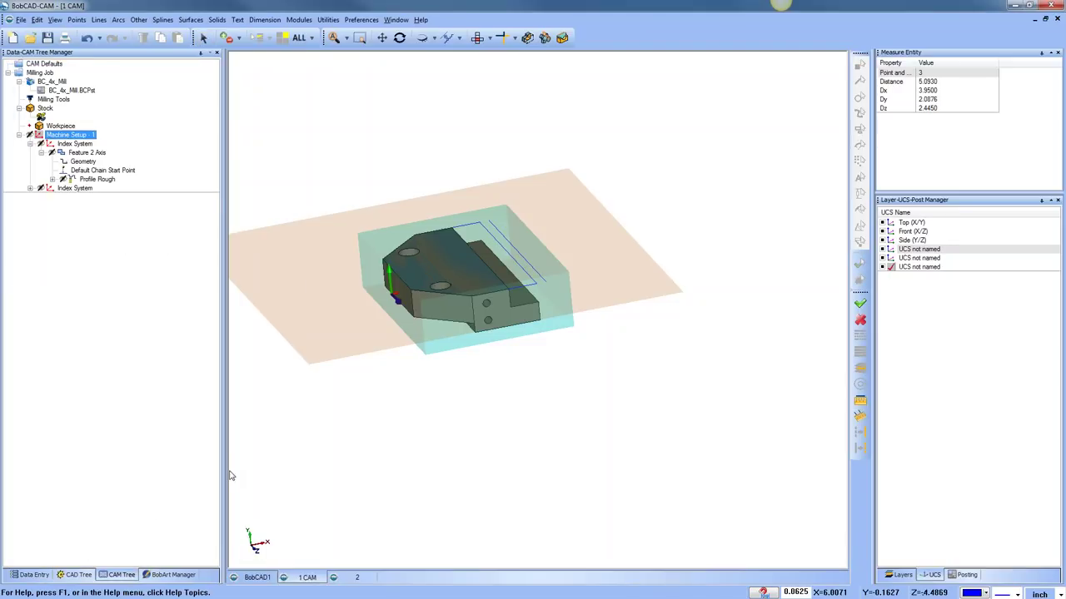
click(91, 180)
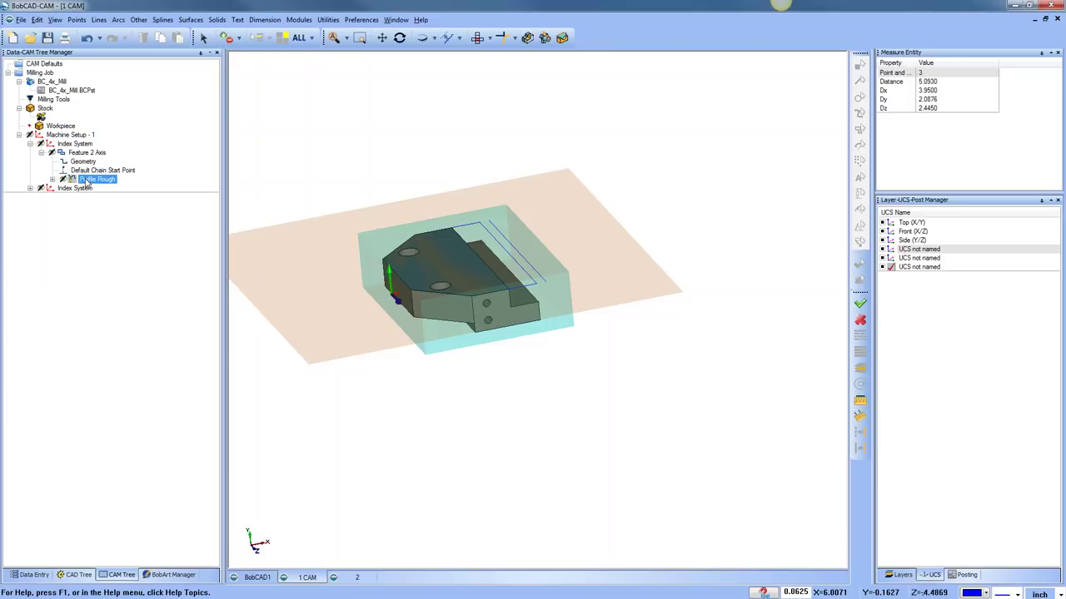
click(92, 170)
middle_drag(454, 354, 515, 283)
key(Home)
click(87, 152)
right_click(92, 152)
click(117, 161)
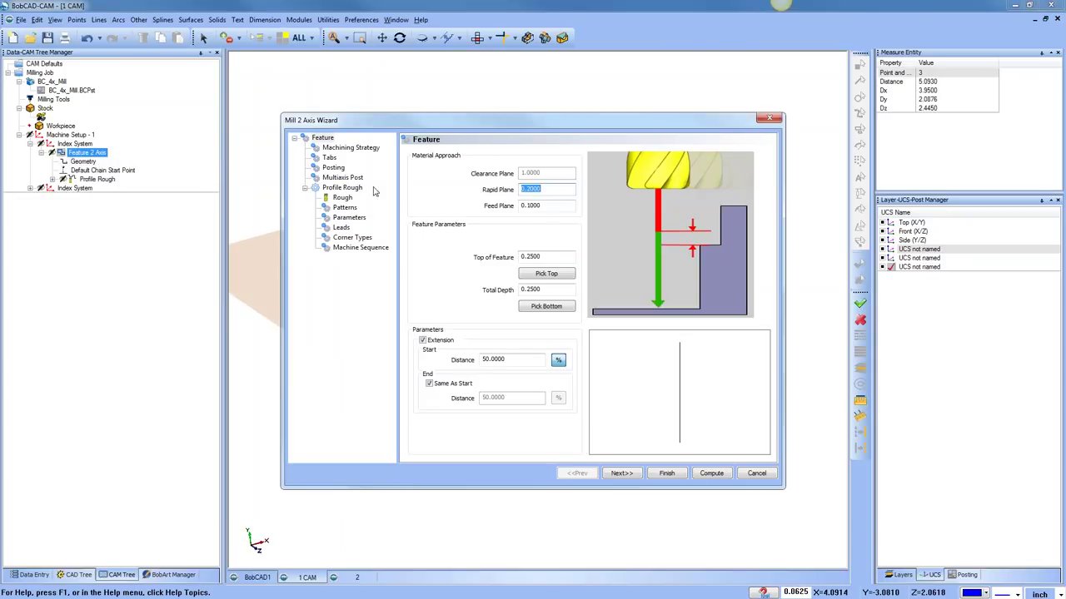
click(354, 218)
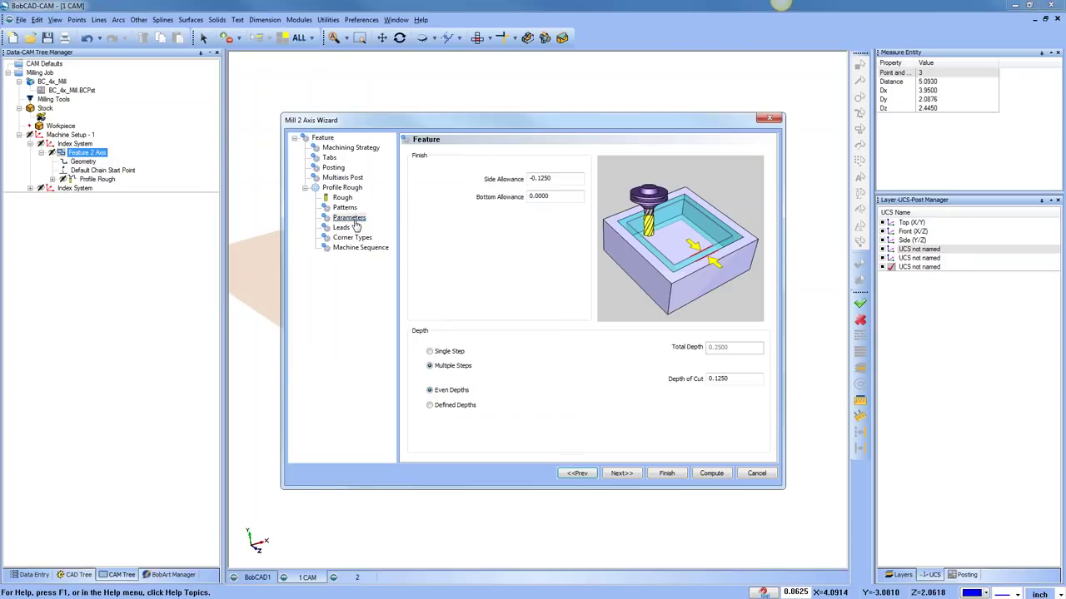
double_click(545, 179)
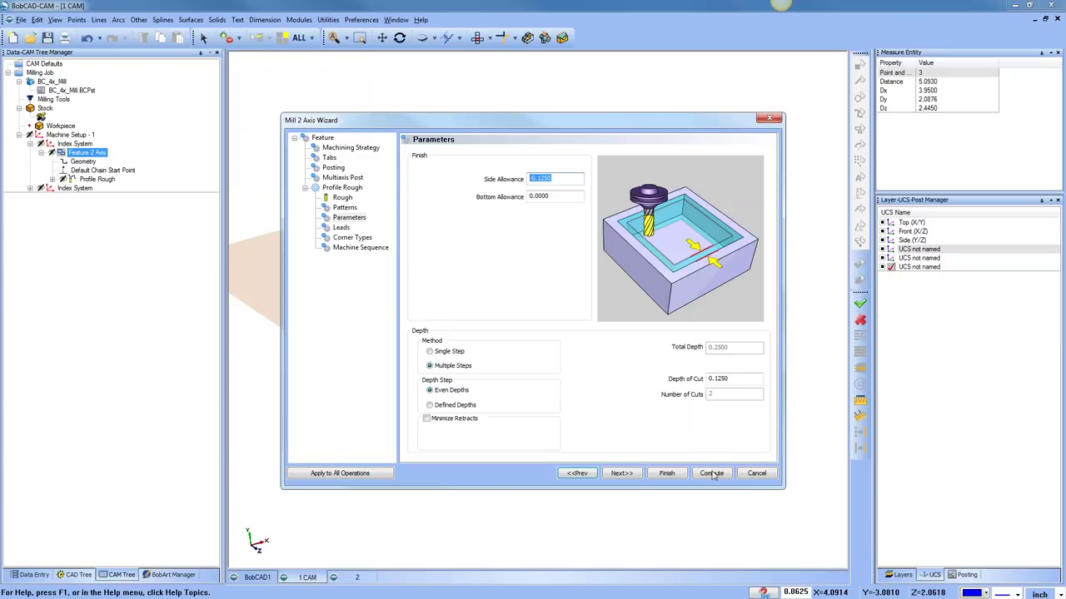
click(754, 475)
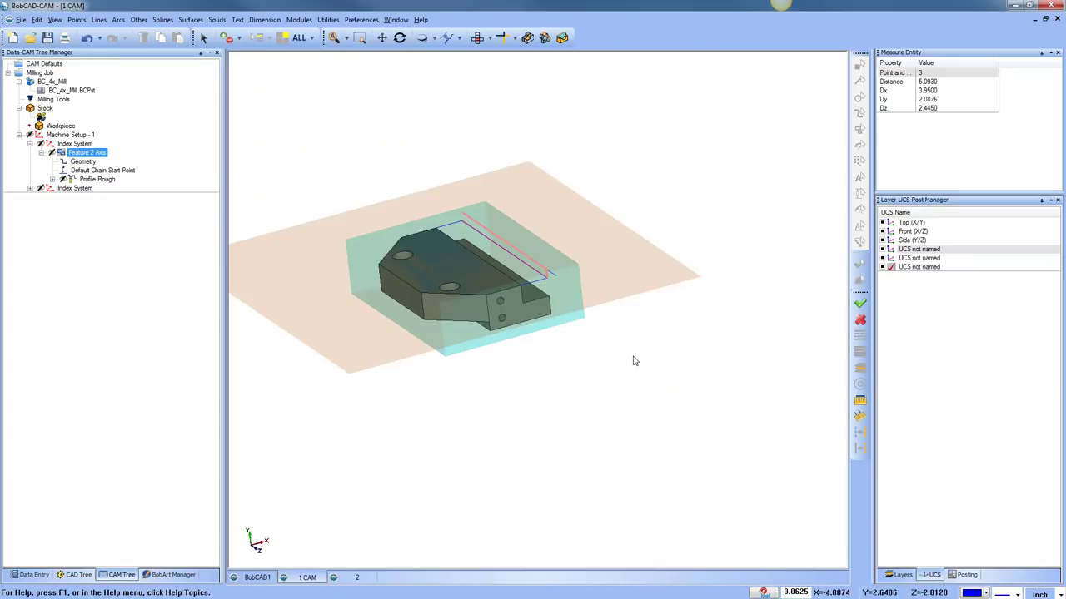
middle_drag(563, 367, 612, 390)
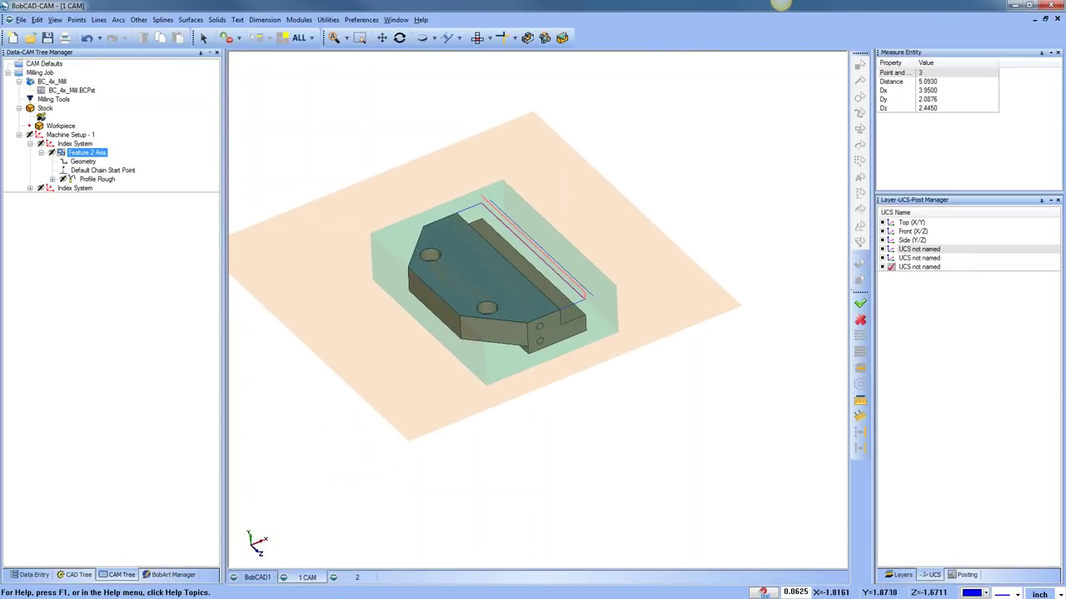
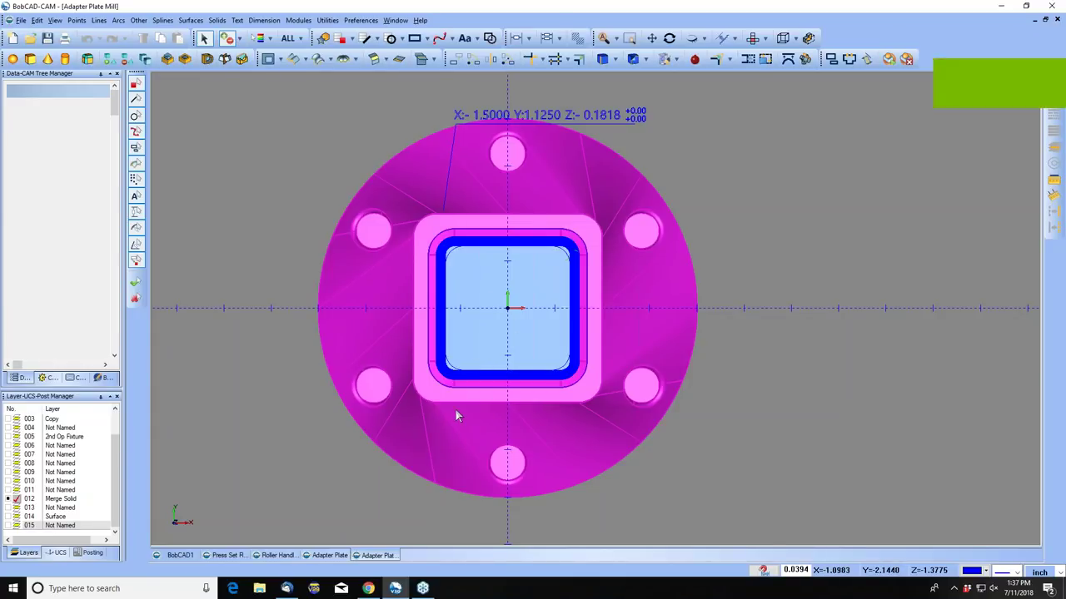
Orbit the Adapter Plate to inspect its pocket, holes and square window face.
click(669, 37)
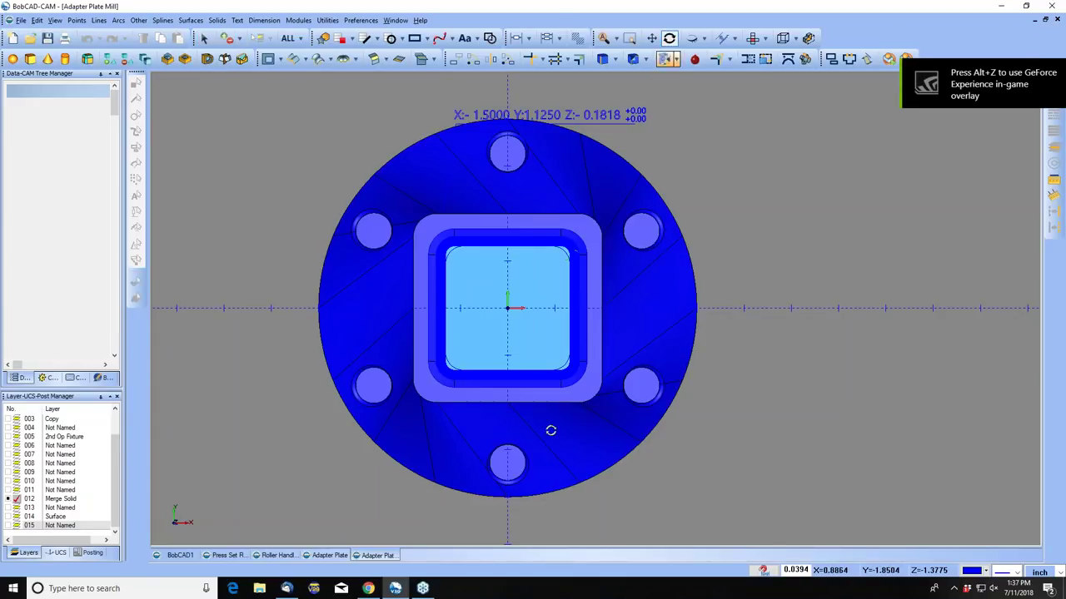
drag(607, 371, 541, 339)
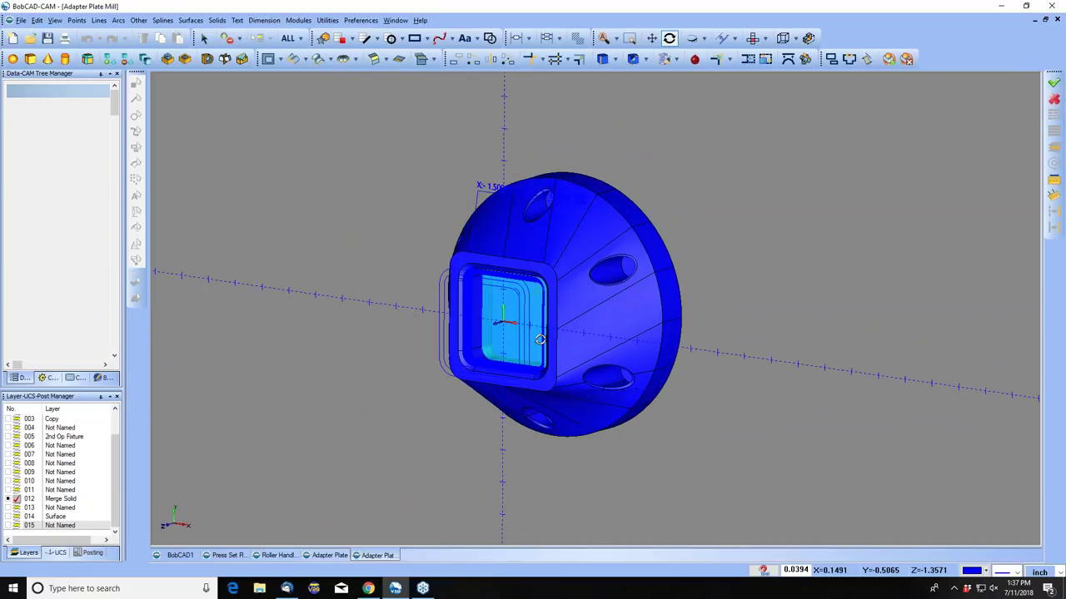
drag(545, 337, 630, 294)
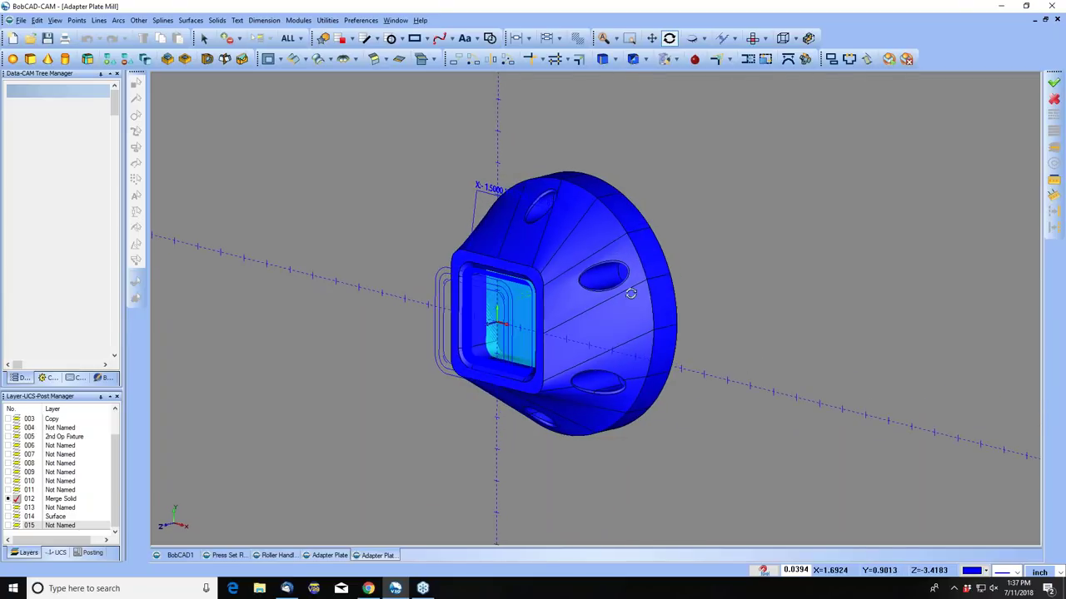
scroll(630, 294, up, 3)
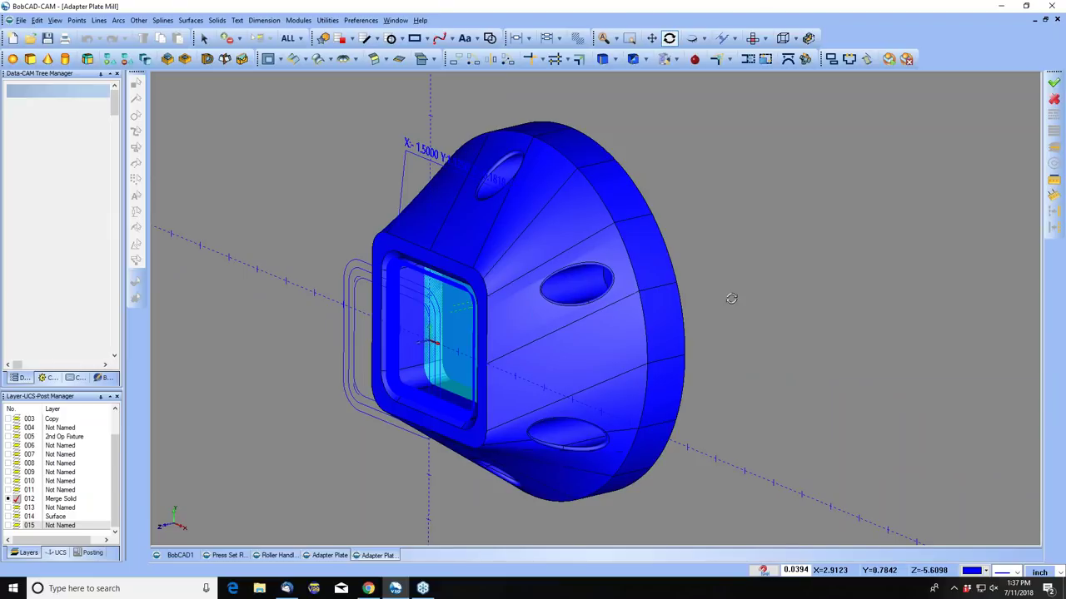
drag(547, 309, 551, 293)
drag(534, 336, 551, 254)
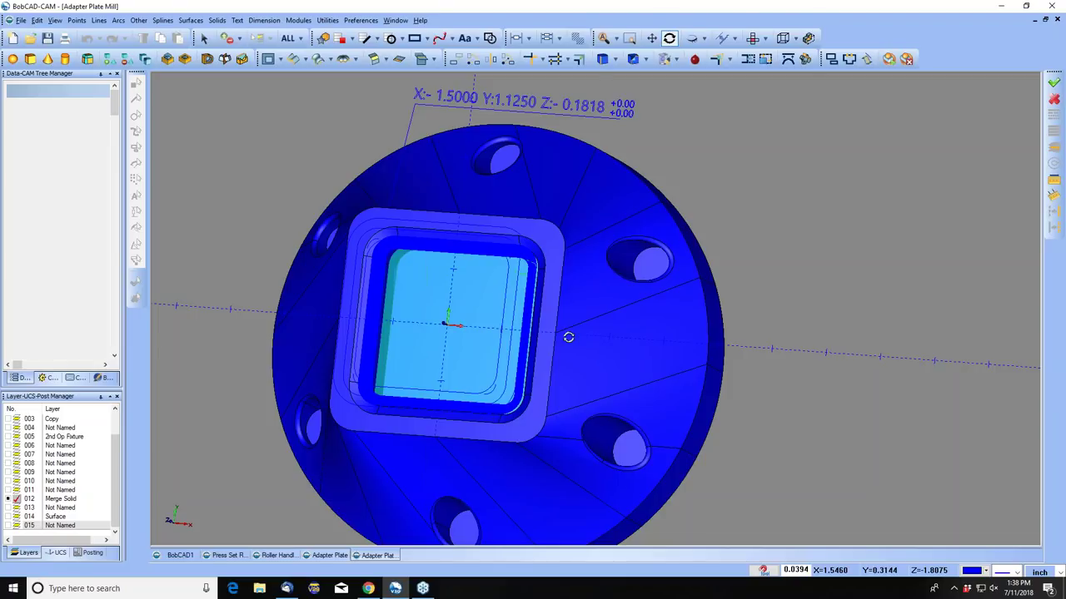
drag(433, 317, 502, 284)
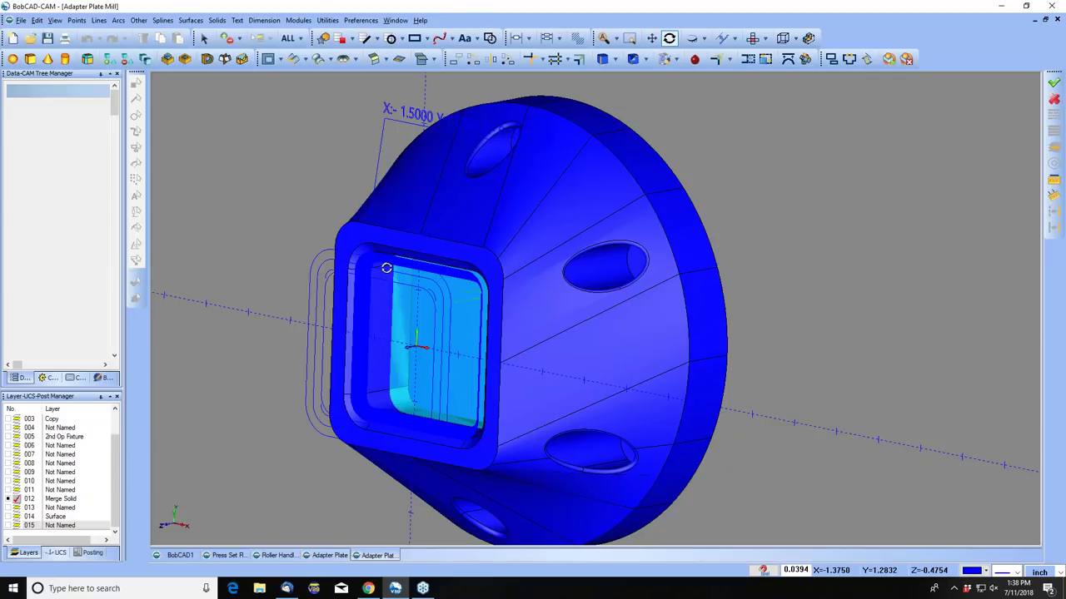
drag(439, 344, 392, 336)
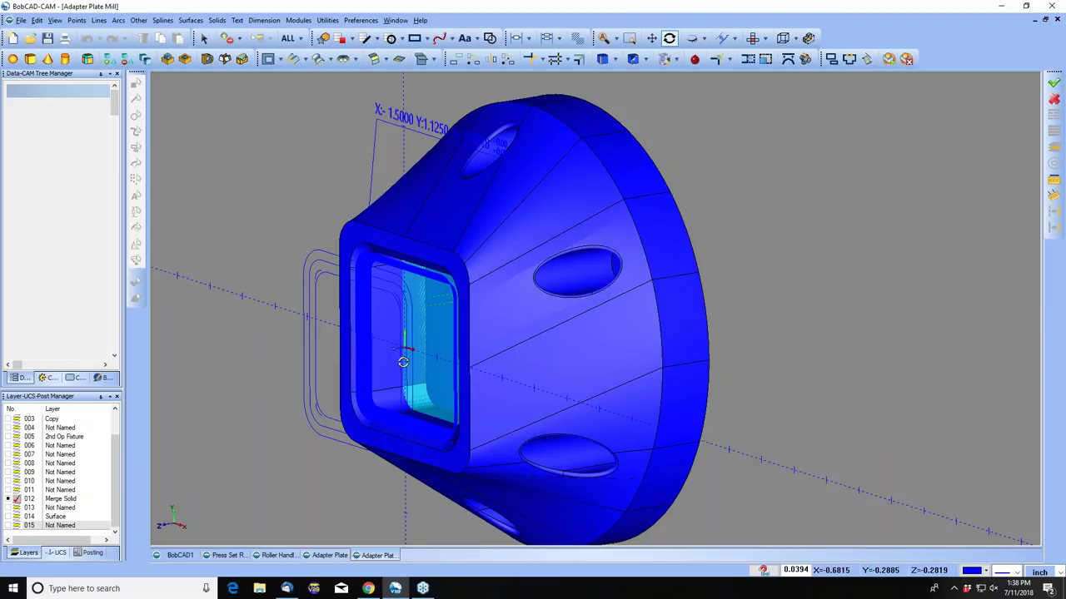
drag(592, 370, 500, 275)
Return the plate to top view and switch to the Roller Handle Collar 4th document.
click(753, 42)
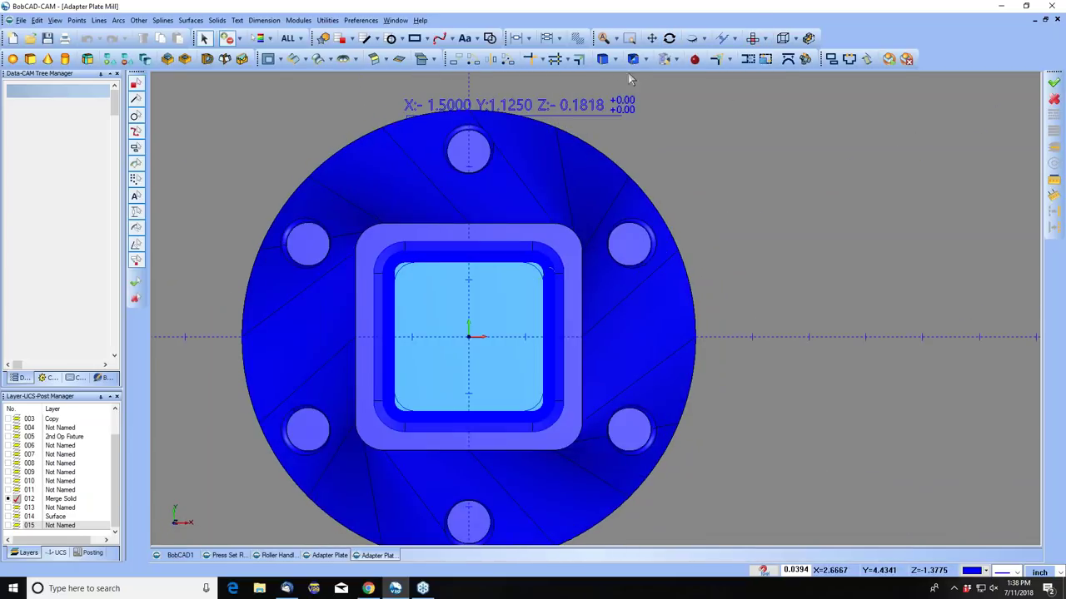
click(668, 37)
drag(495, 362, 403, 374)
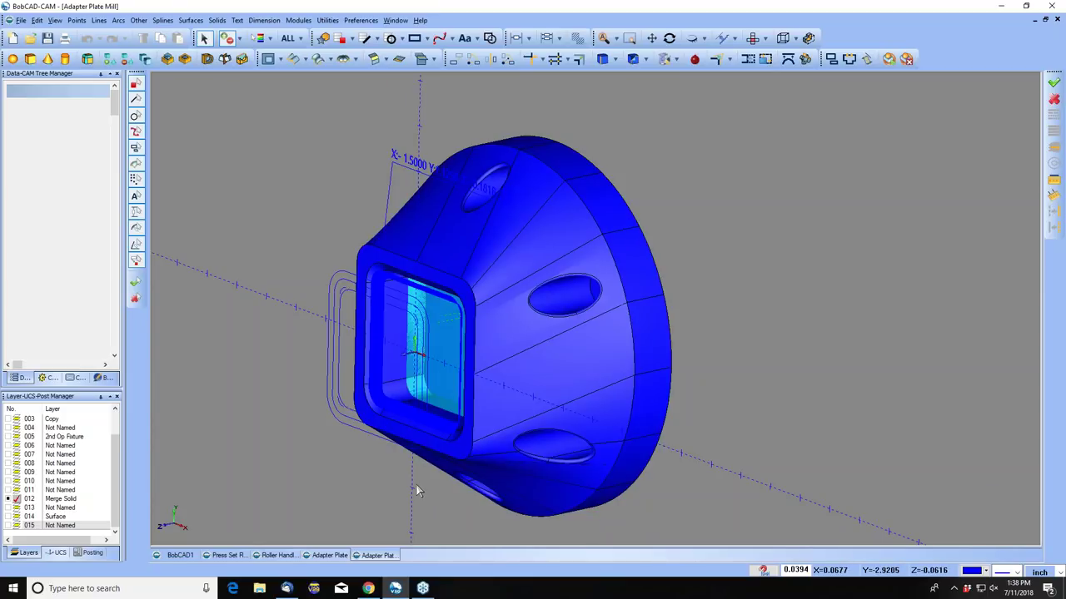
click(751, 37)
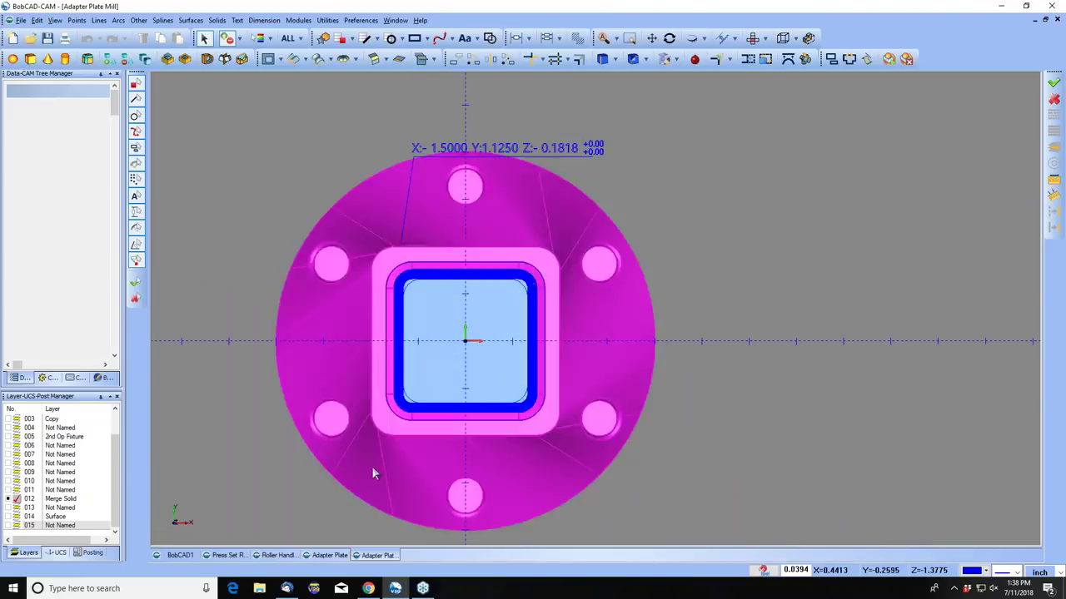
click(277, 556)
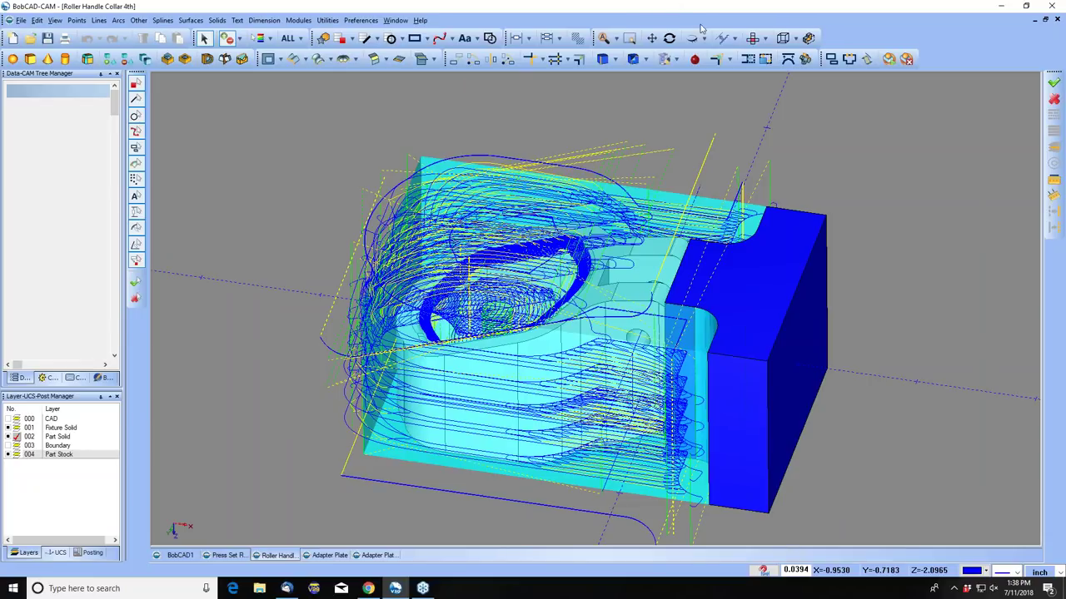
Hide Machine Setup - 1 toolpaths so only the collar, stock and fixture show.
click(752, 37)
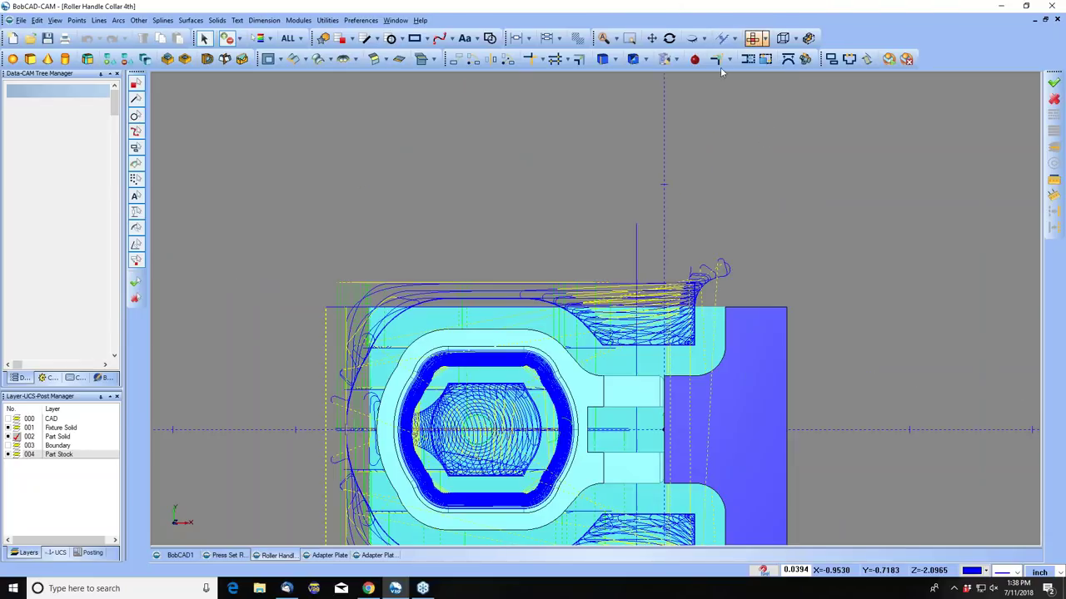
click(668, 38)
drag(458, 350, 393, 471)
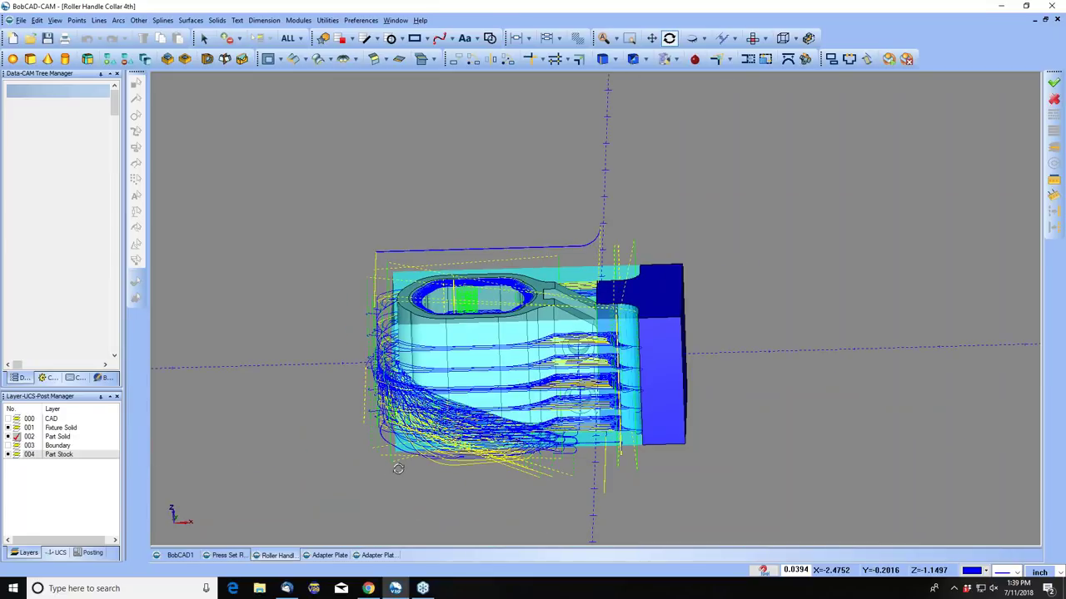
drag(539, 435, 595, 293)
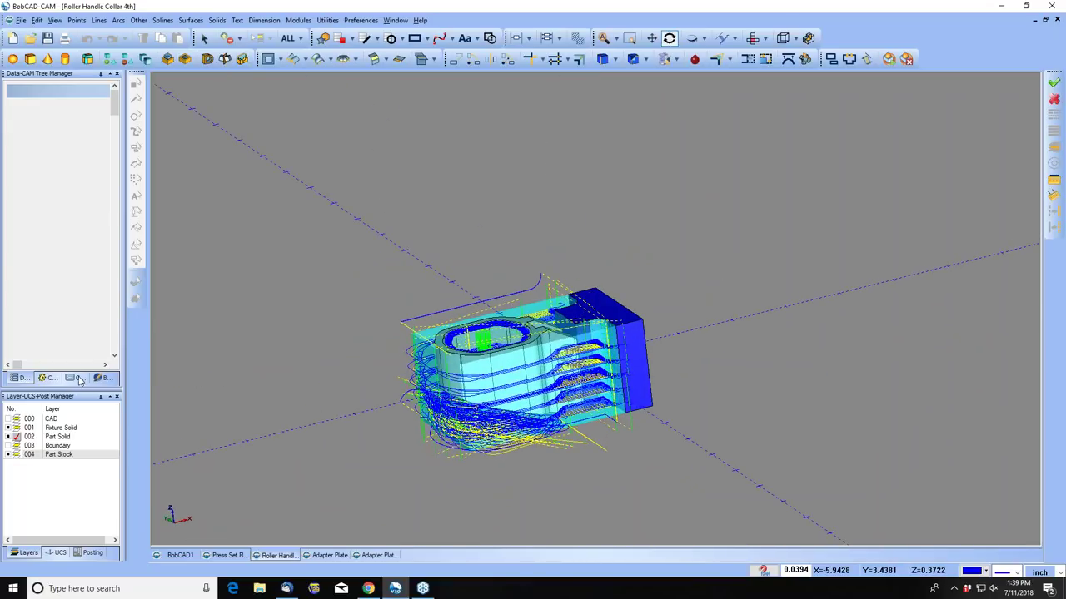
right_click(60, 131)
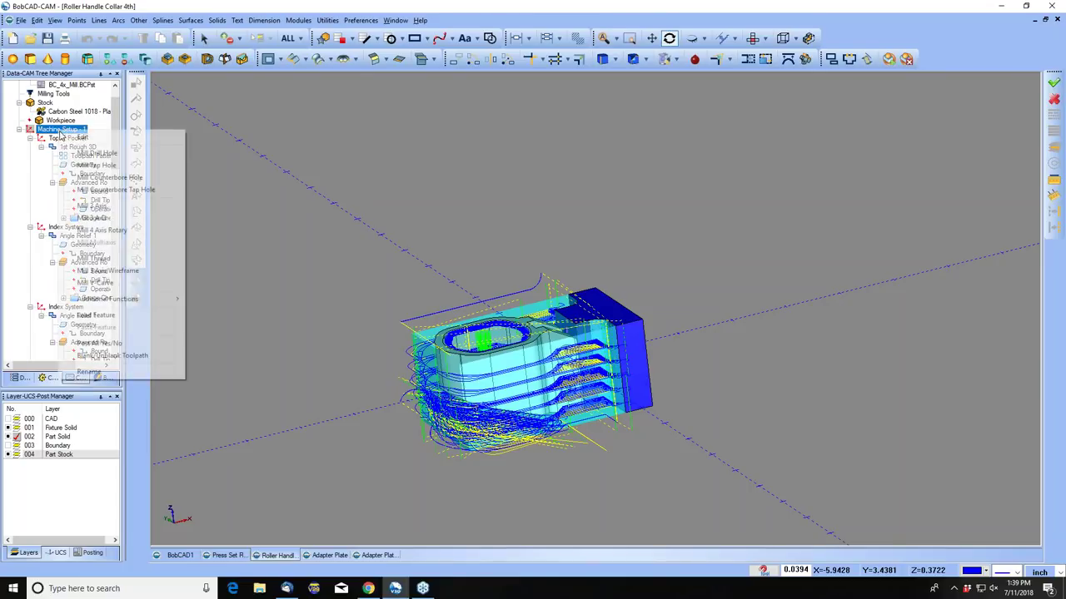
click(113, 355)
drag(338, 326, 499, 367)
Hide the cyan Stock body from the job tree.
click(45, 102)
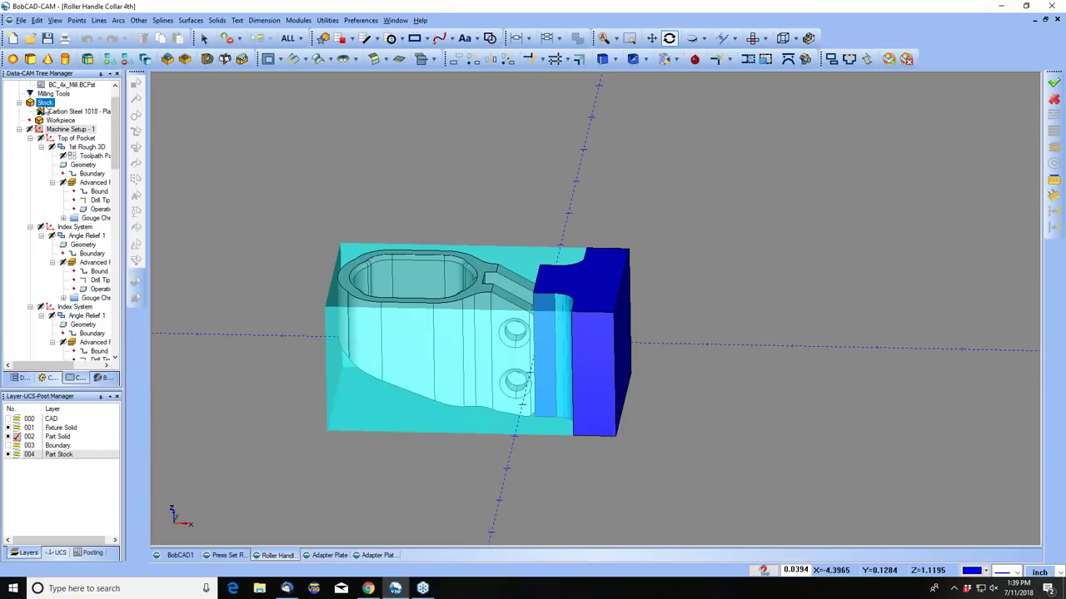
right_click(45, 104)
click(70, 129)
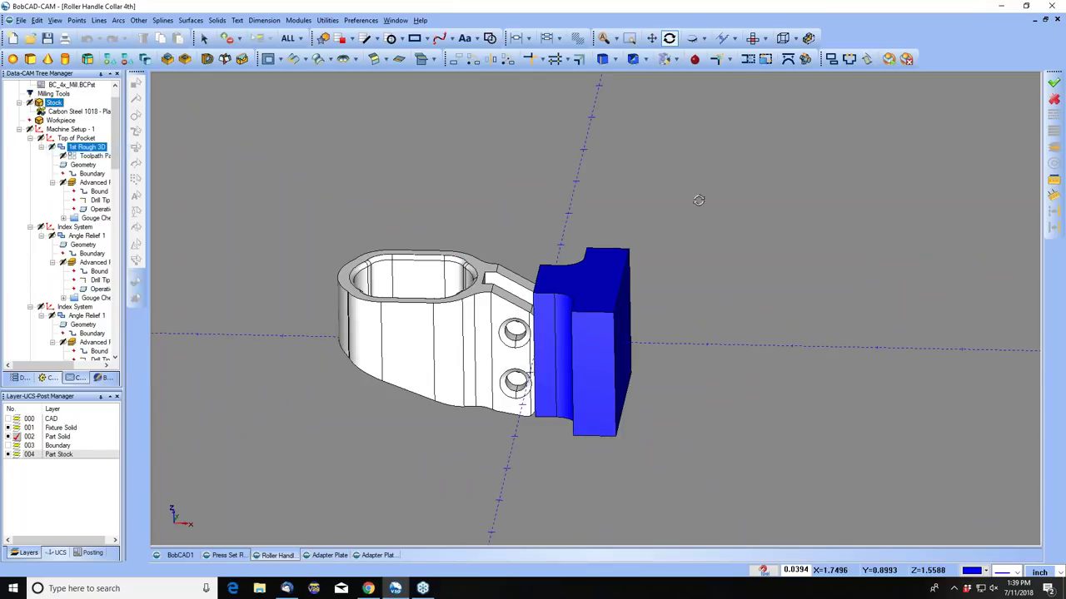
Make layer 004 Part Stock the active layer.
click(10, 454)
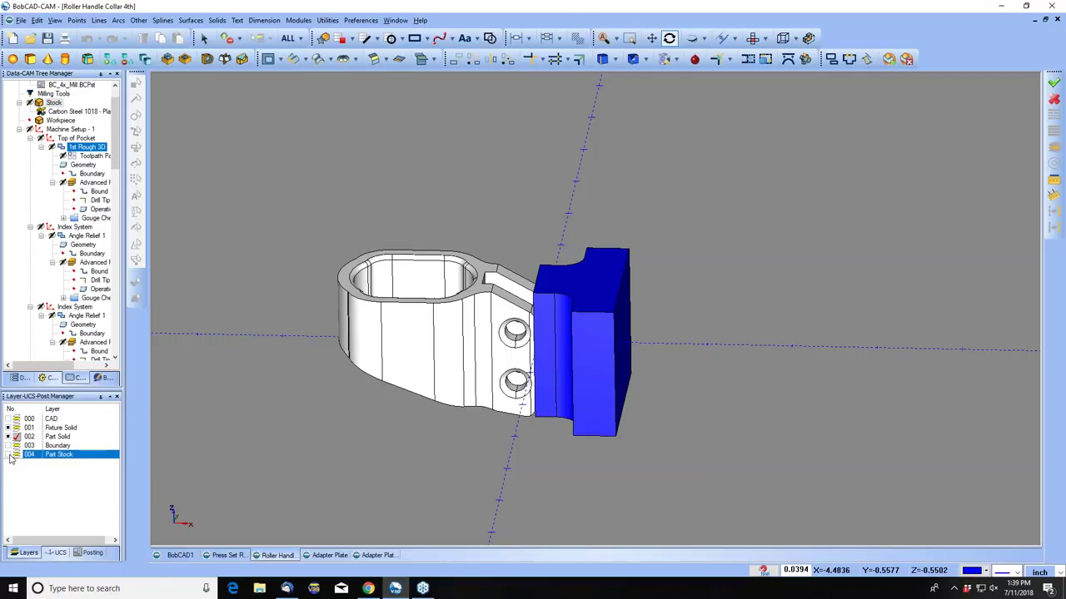
click(16, 455)
drag(423, 323, 466, 316)
Blank the blue fixture block so only the collar solid remains.
click(696, 38)
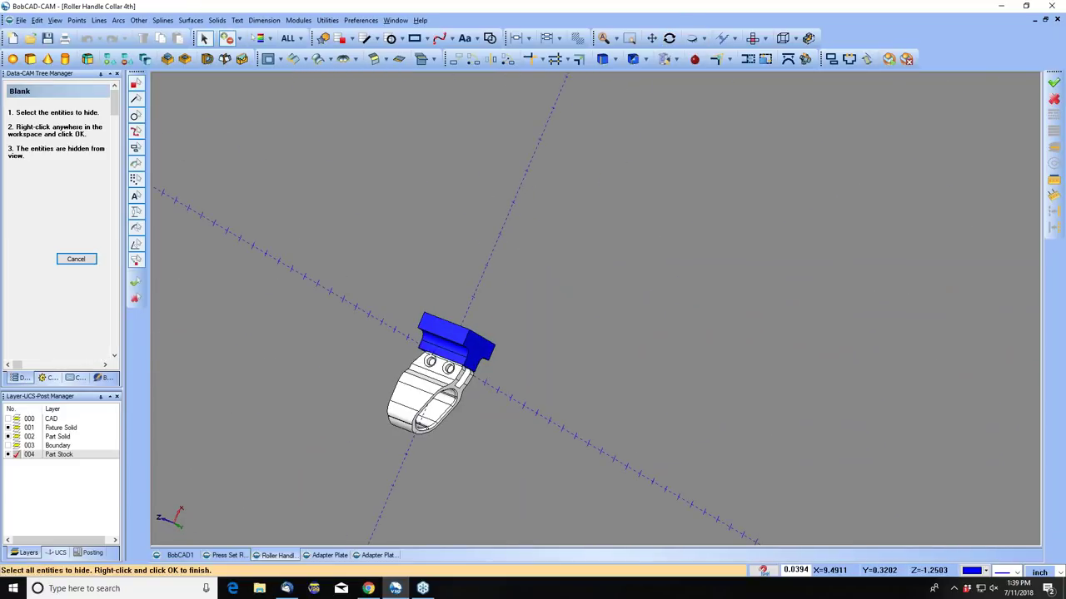
click(471, 321)
right_click(471, 317)
click(492, 321)
scroll(504, 312, up, 4)
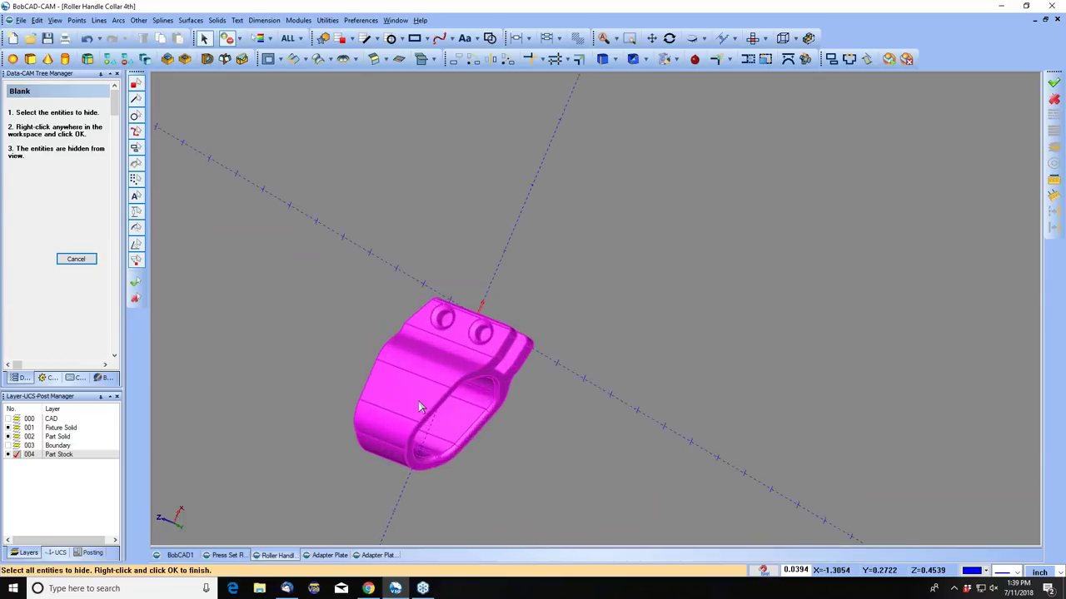
Orbit the collar to view its slotted top and bore from several angles.
drag(510, 308, 461, 259)
drag(496, 298, 467, 263)
drag(416, 462, 366, 267)
scroll(361, 254, up, 3)
scroll(417, 331, down, 5)
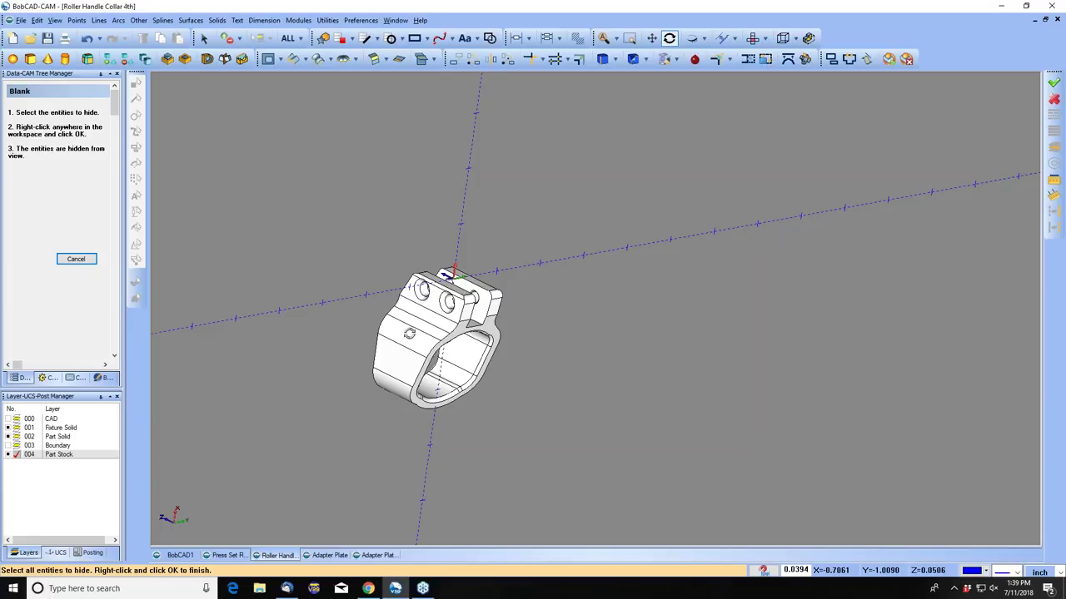
scroll(427, 354, up, 1)
middle_drag(449, 383, 424, 297)
scroll(385, 283, up, 2)
scroll(385, 283, up, 4)
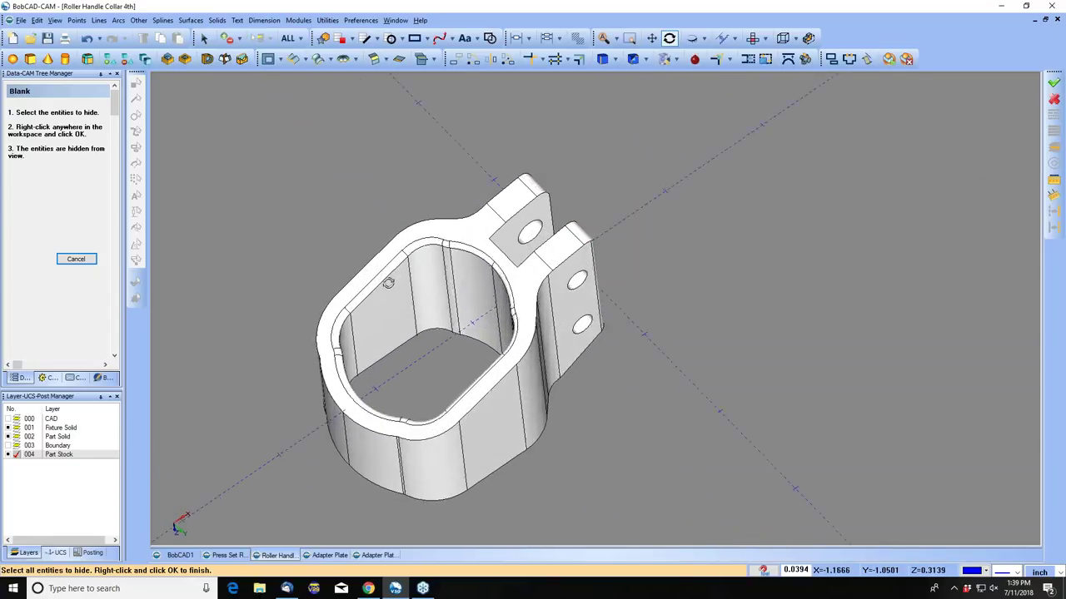
scroll(530, 345, down, 3)
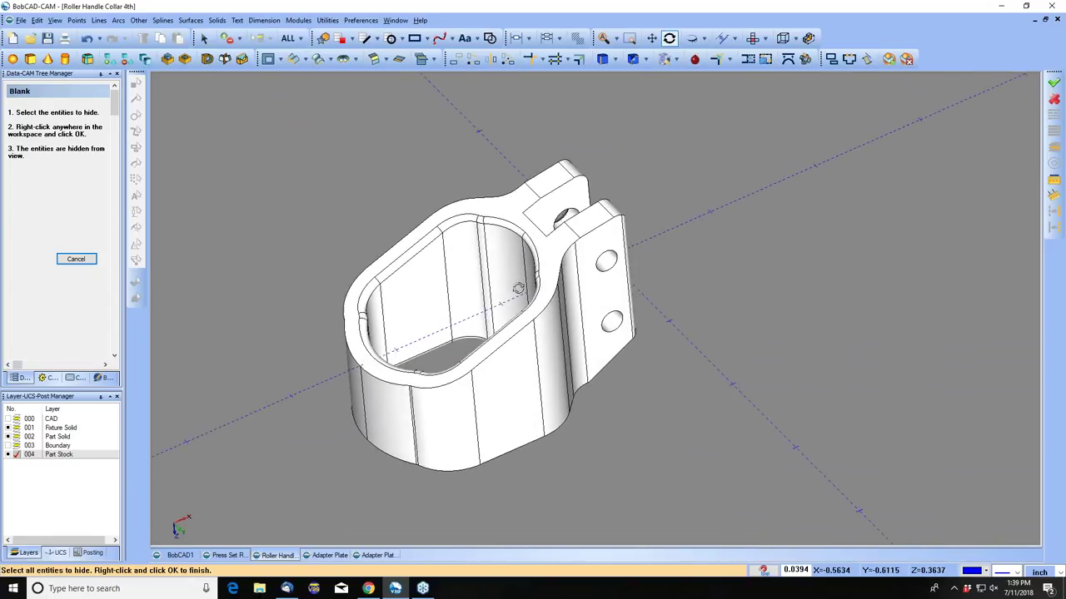
scroll(505, 224, up, 3)
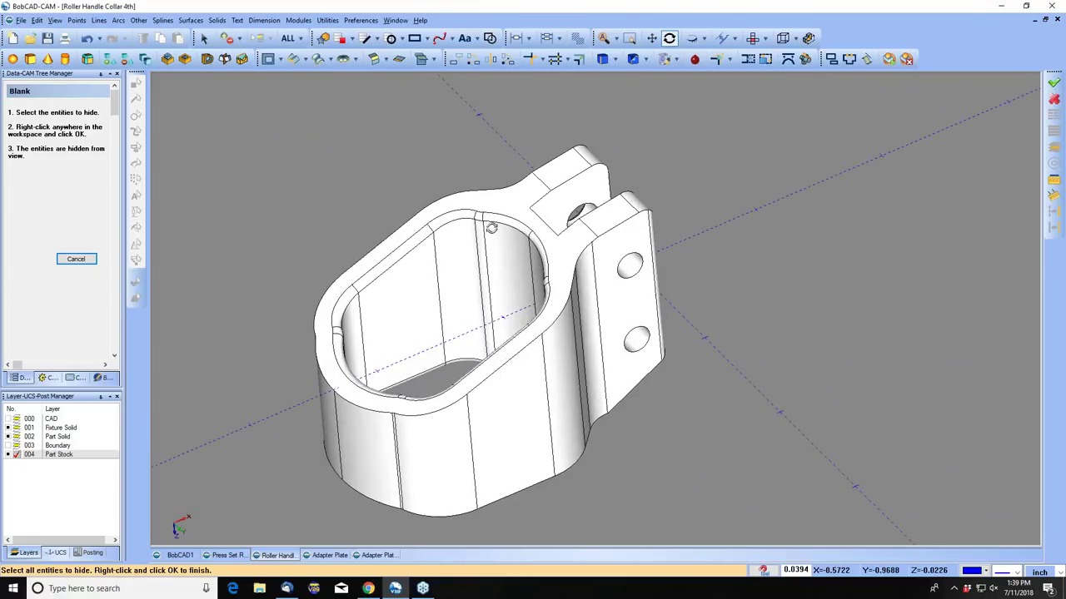
middle_drag(528, 254, 536, 289)
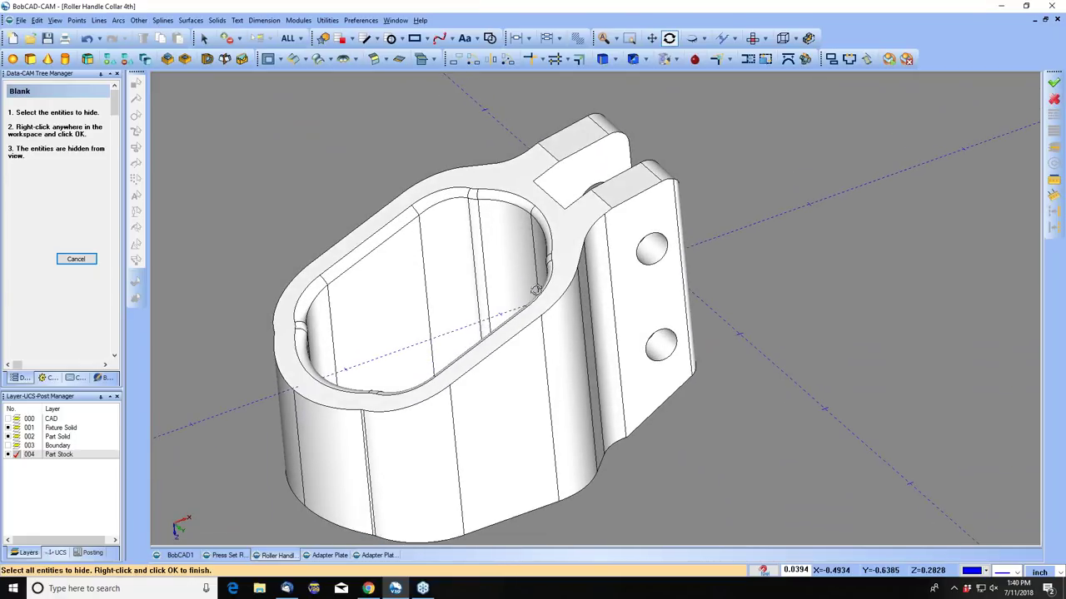
scroll(535, 289, down, 3)
middle_drag(536, 290, 382, 306)
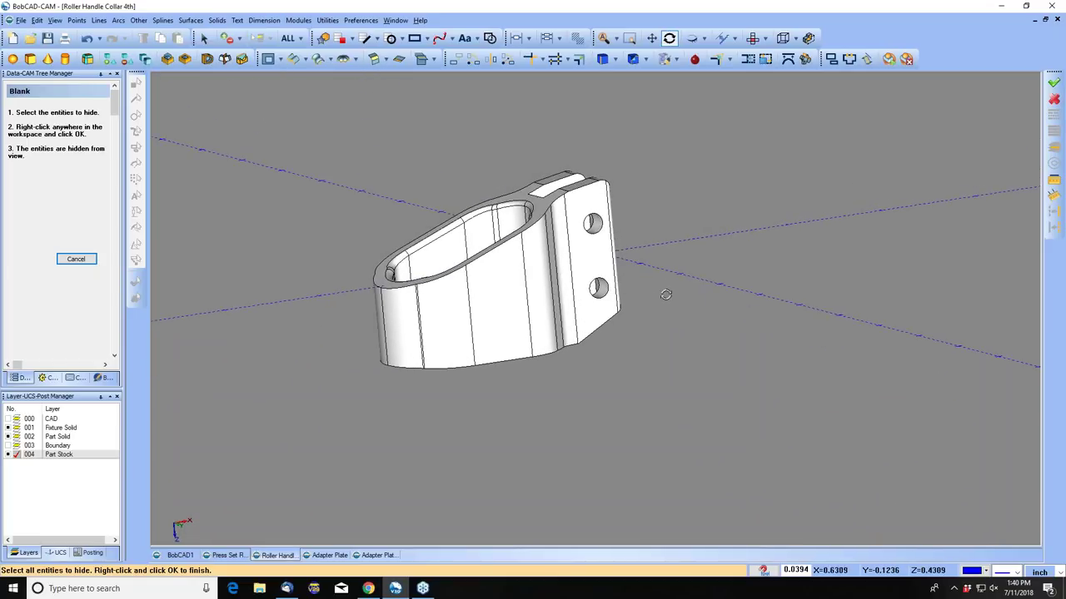
middle_drag(574, 430, 569, 308)
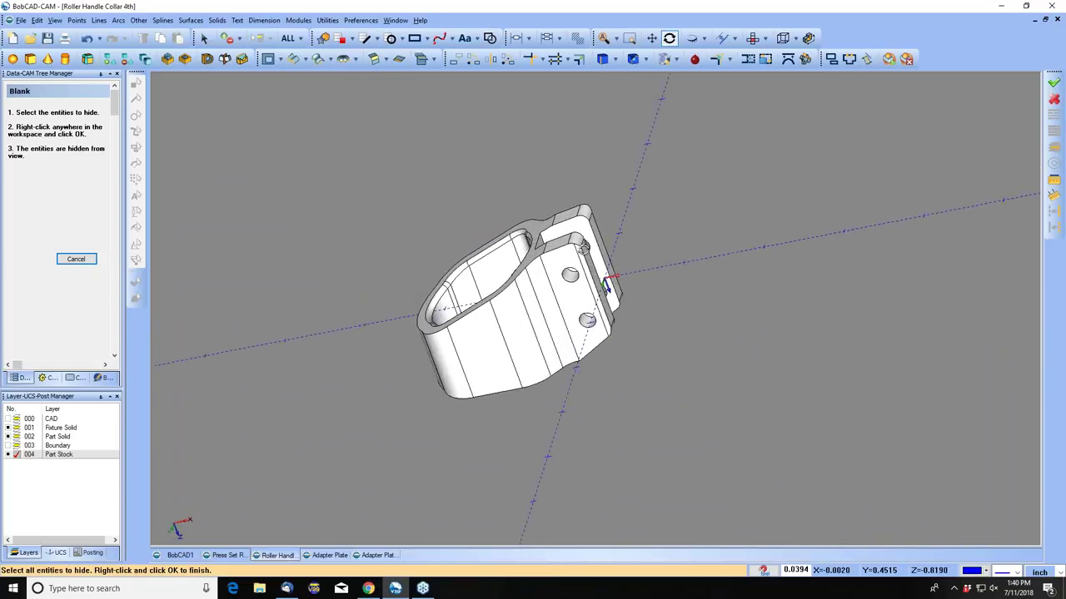
Orbit further until the bore faces the viewer, then resume picking entities.
scroll(569, 305, up, 3)
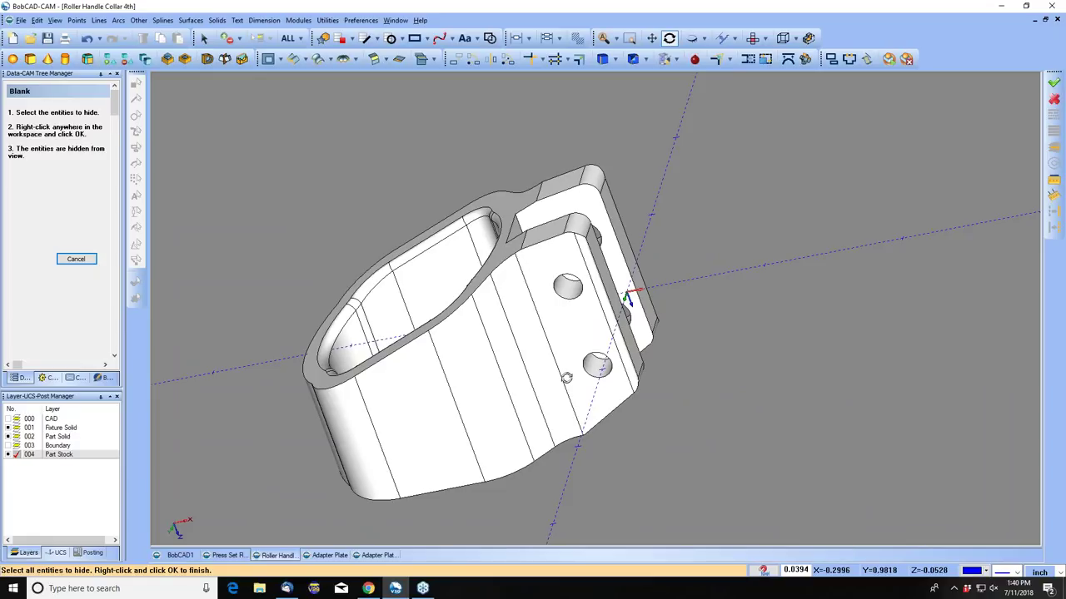
scroll(566, 377, down, 2)
middle_drag(566, 377, 583, 342)
middle_drag(476, 336, 531, 378)
scroll(460, 415, up, 3)
scroll(459, 415, down, 3)
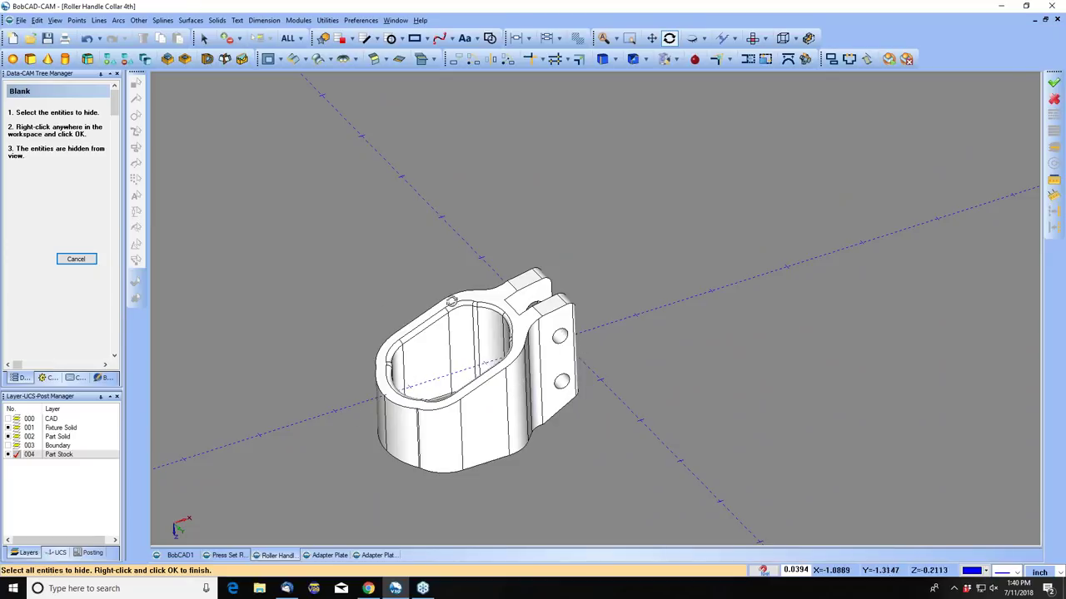
middle_drag(558, 371, 464, 239)
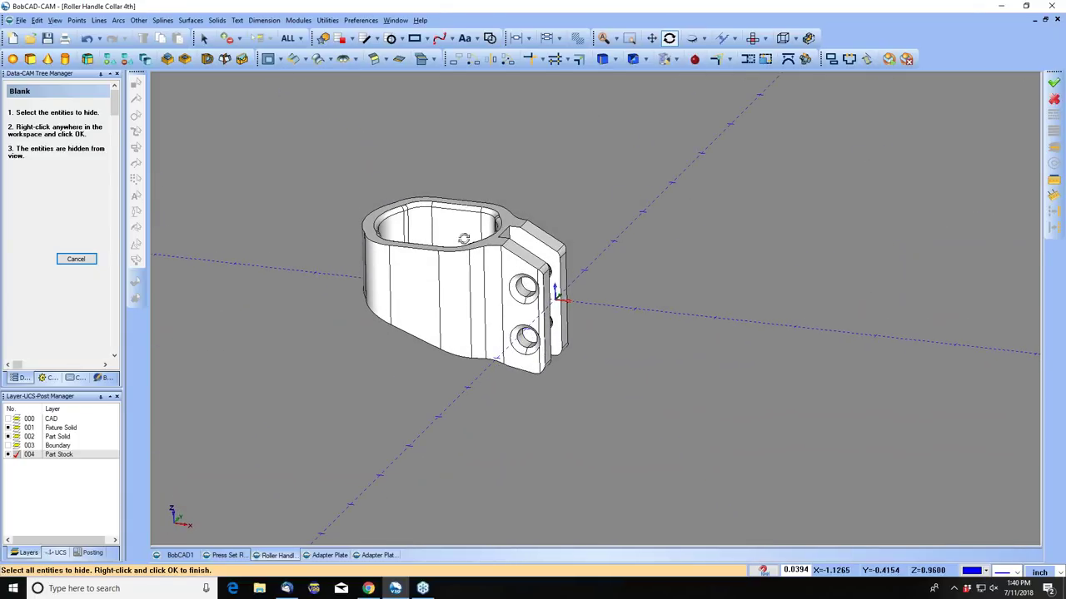
middle_drag(473, 282, 551, 199)
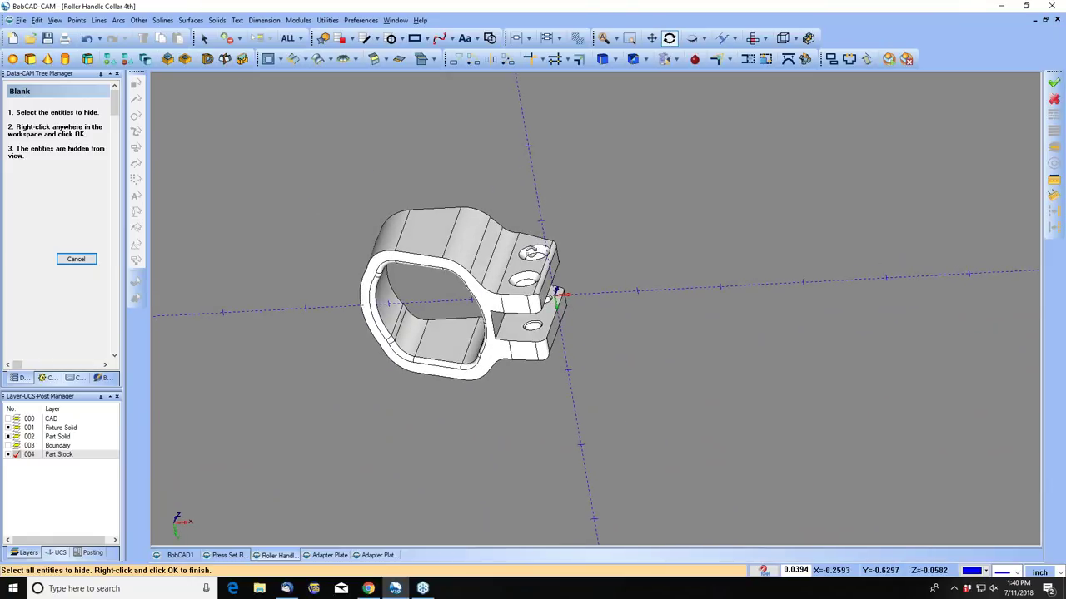
middle_drag(491, 231, 505, 218)
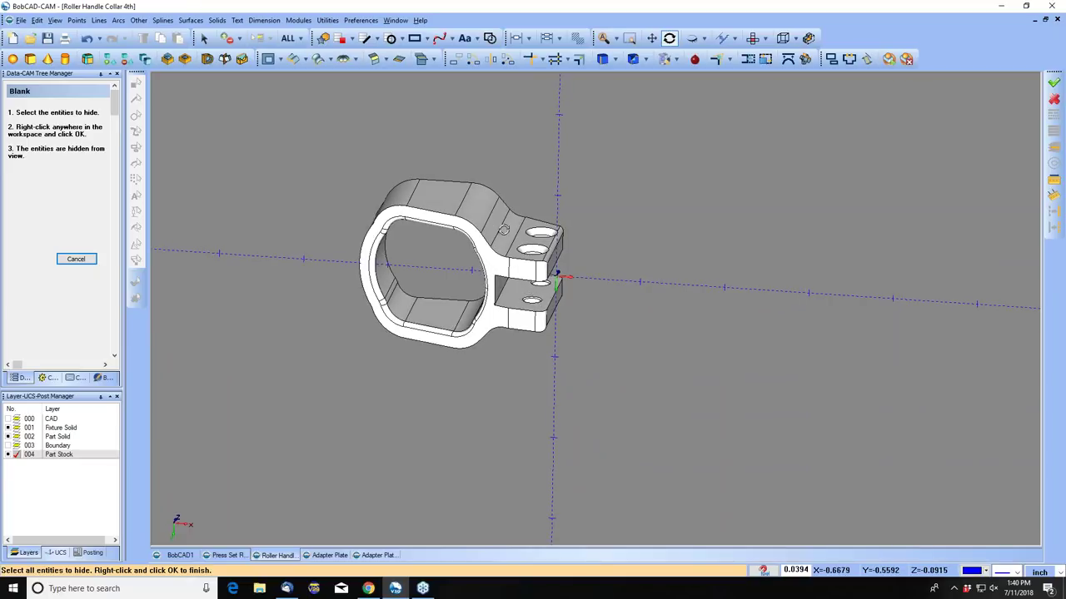
middle_drag(510, 202, 527, 306)
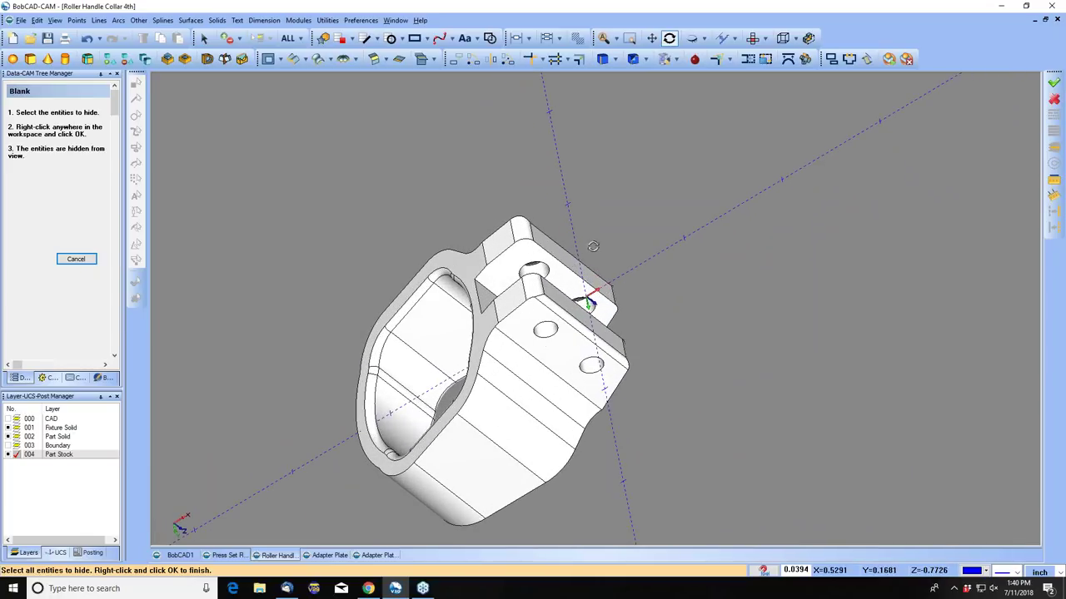
middle_drag(593, 246, 587, 245)
click(571, 265)
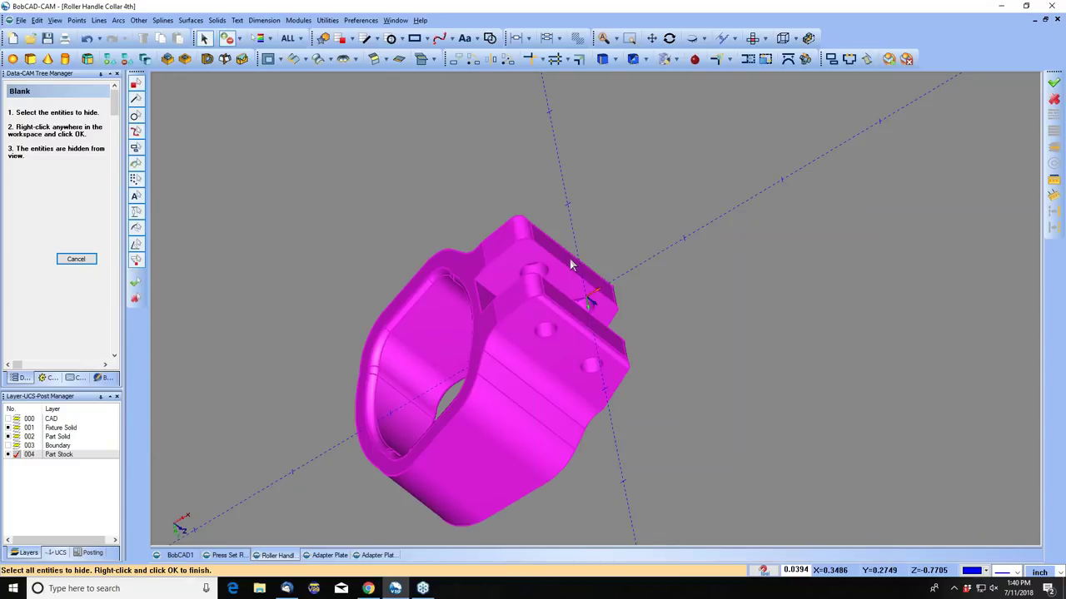
middle_drag(574, 287, 579, 337)
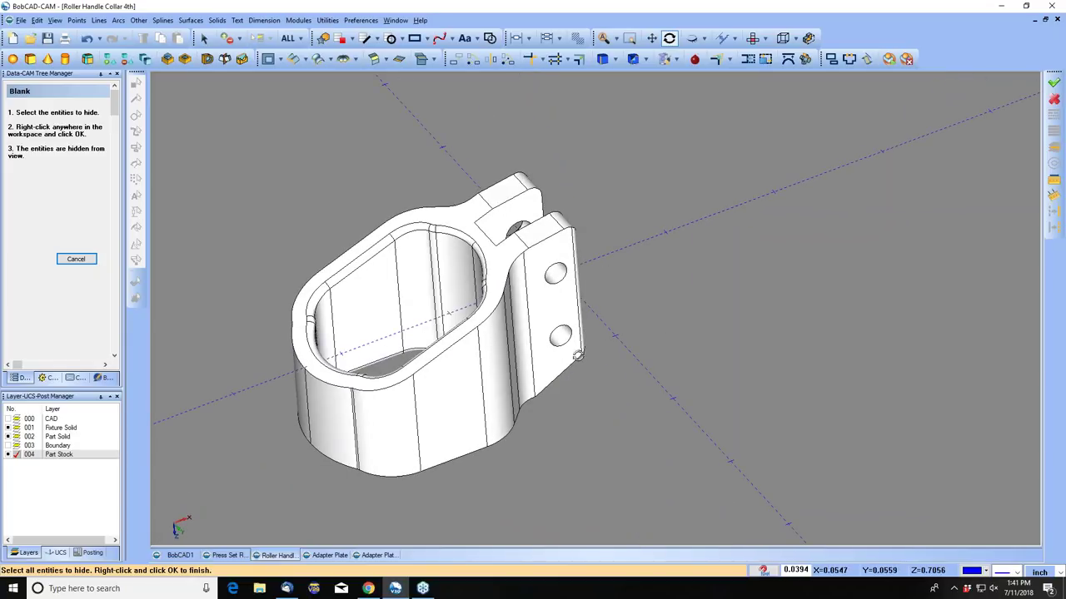
middle_drag(555, 331, 614, 371)
drag(642, 414, 599, 319)
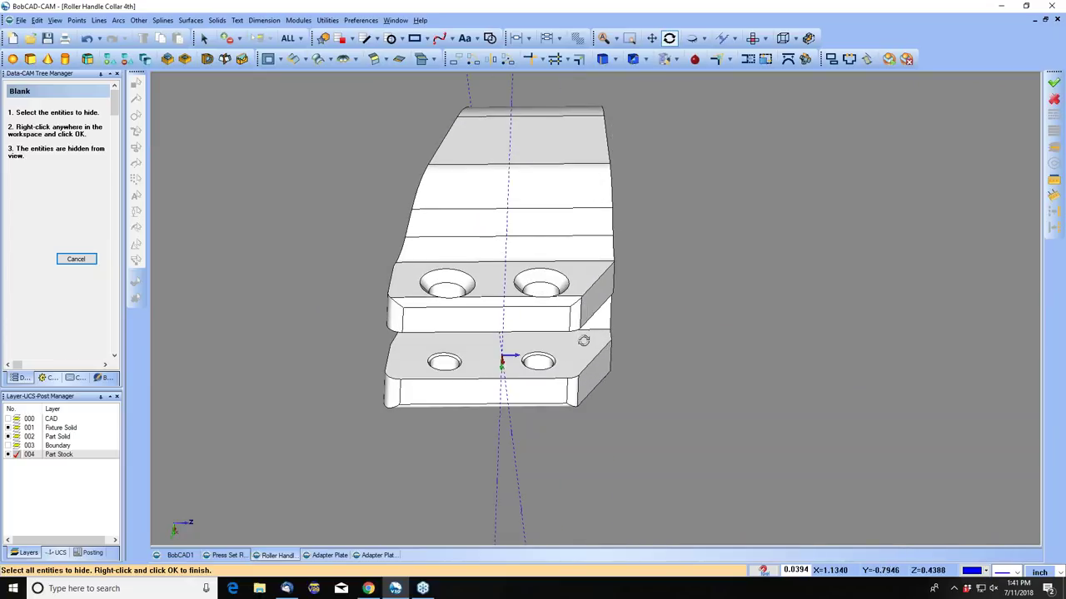
drag(584, 394, 652, 295)
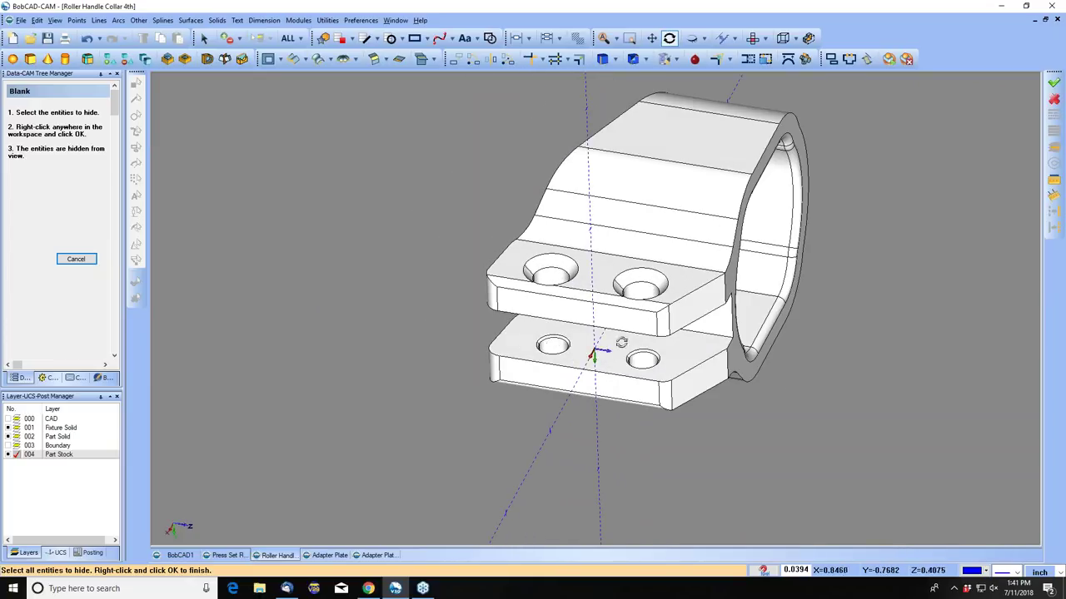
drag(645, 332, 383, 287)
scroll(598, 475, down, 3)
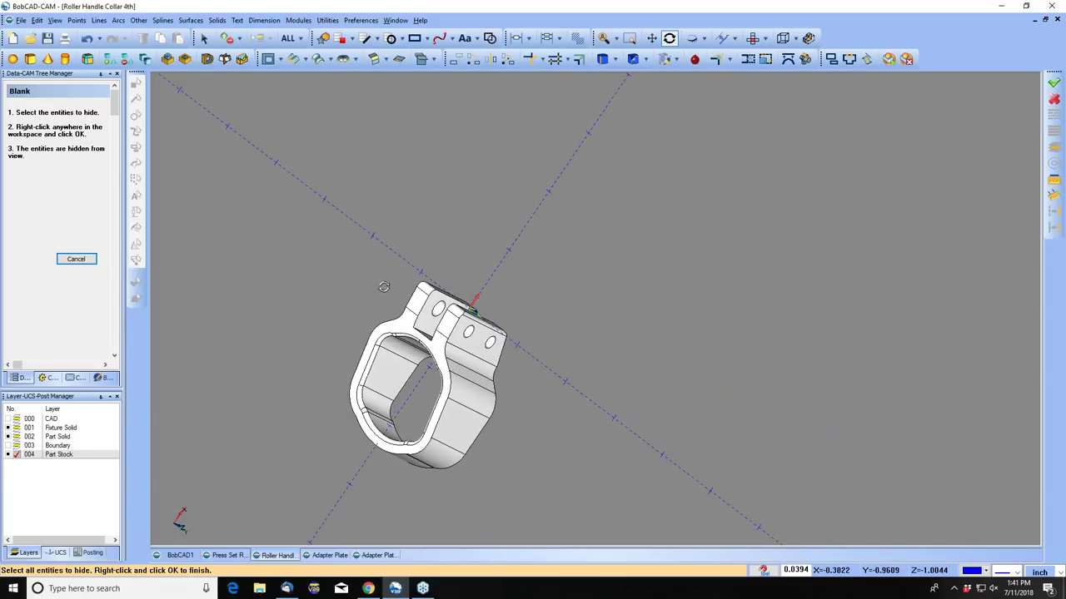
key(Home)
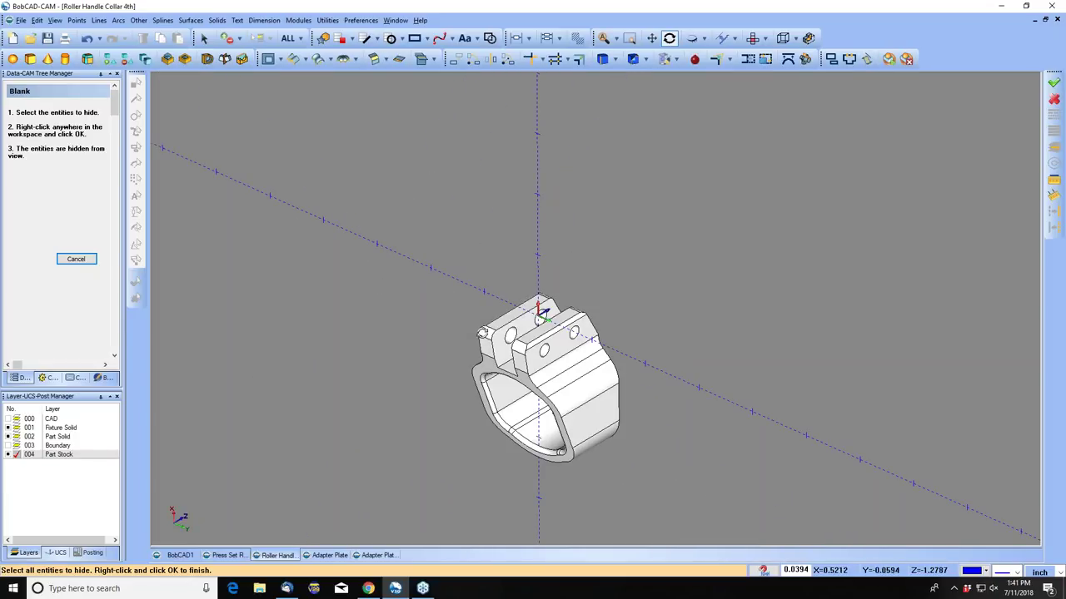
drag(467, 298, 481, 412)
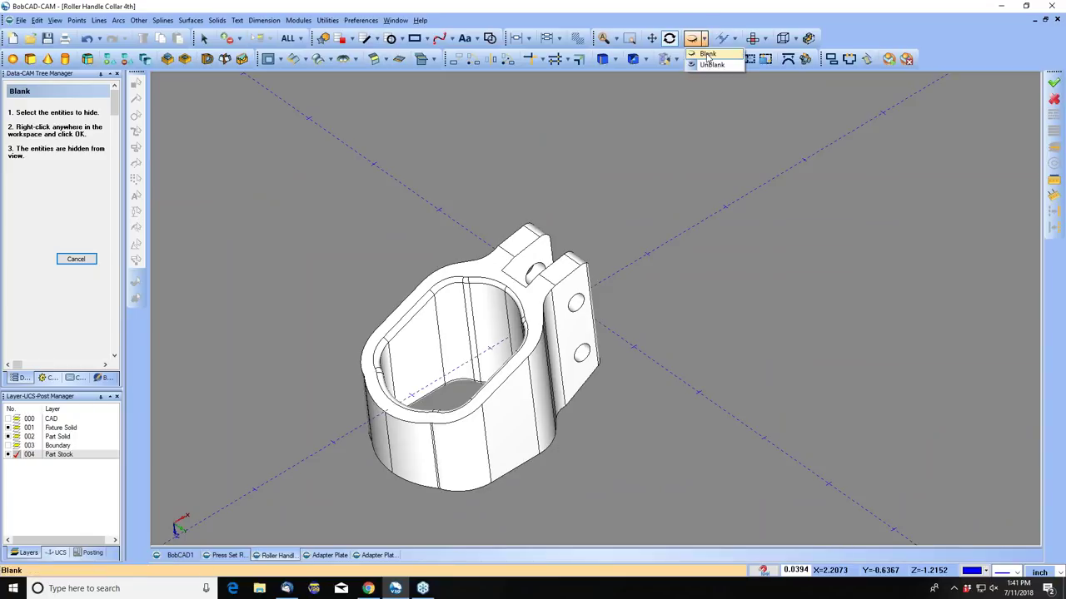
Unblank the blue fixture block.
click(709, 65)
click(627, 157)
right_click(631, 153)
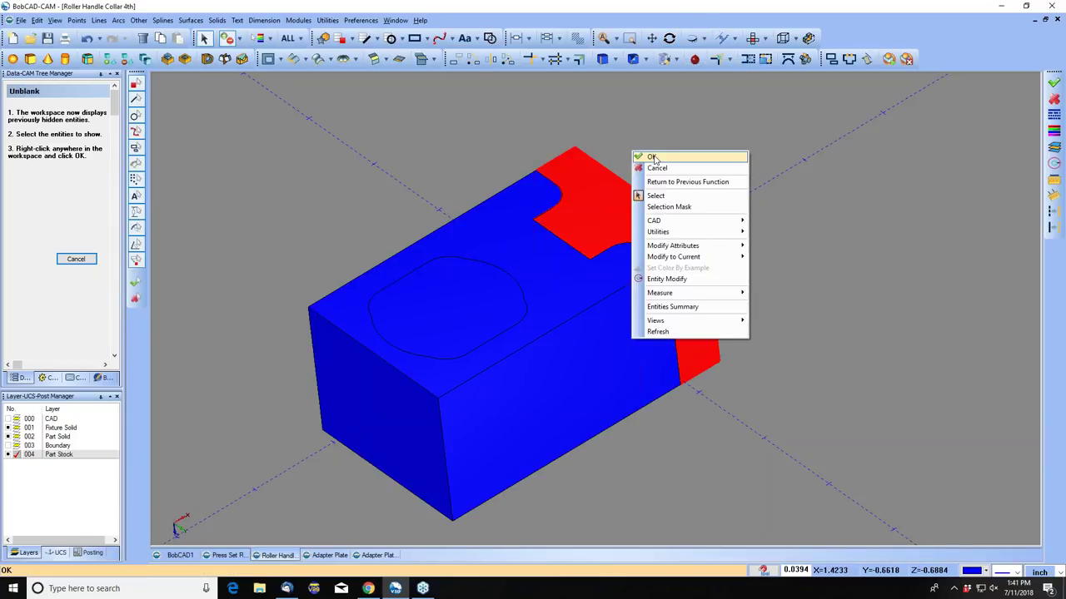
click(651, 157)
Show the Stock around the collar from the Data-CAM tree.
click(77, 377)
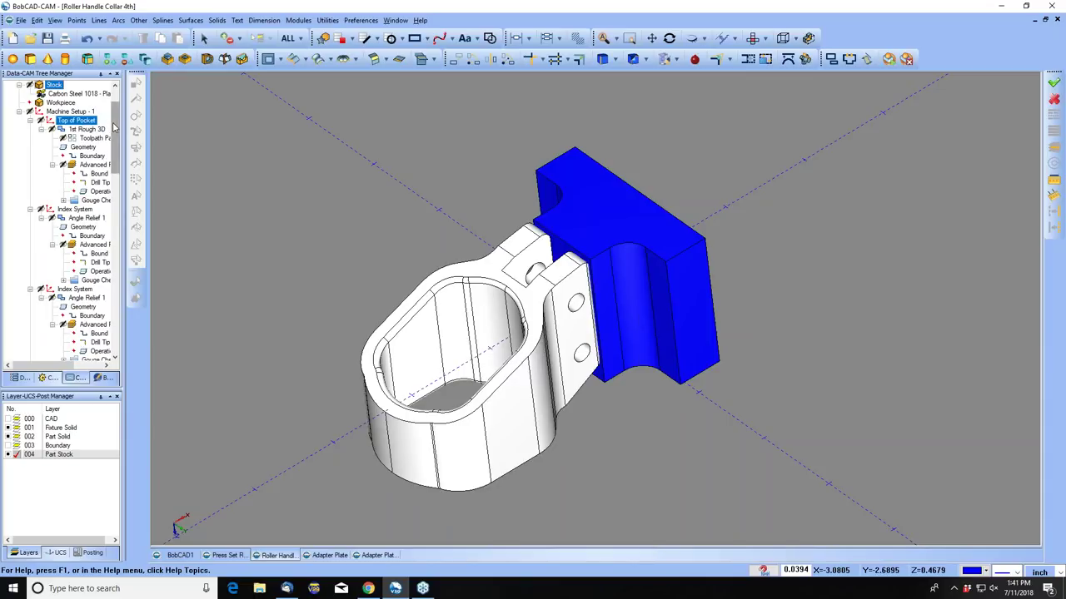
scroll(625, 306, down, 3)
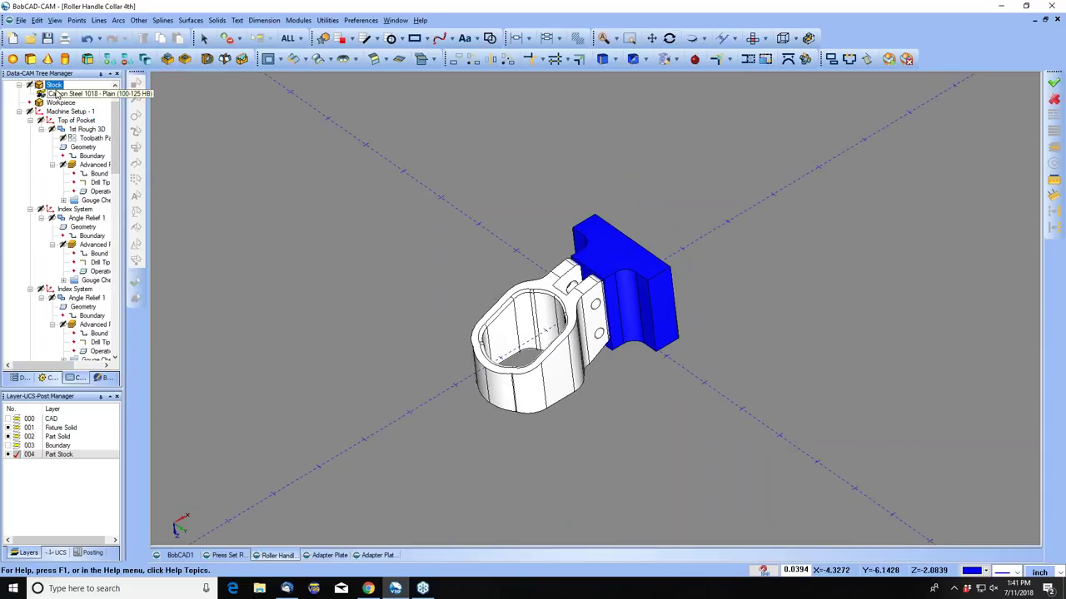
scroll(57, 94, up, 2)
right_click(55, 120)
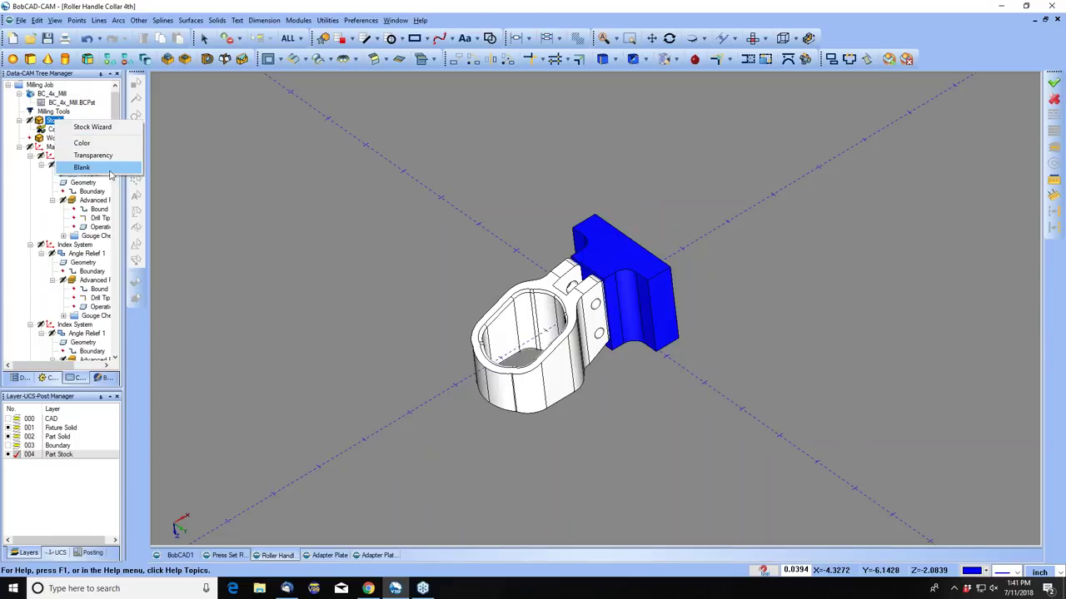
click(110, 171)
scroll(562, 339, up, 3)
middle_drag(561, 338, 616, 275)
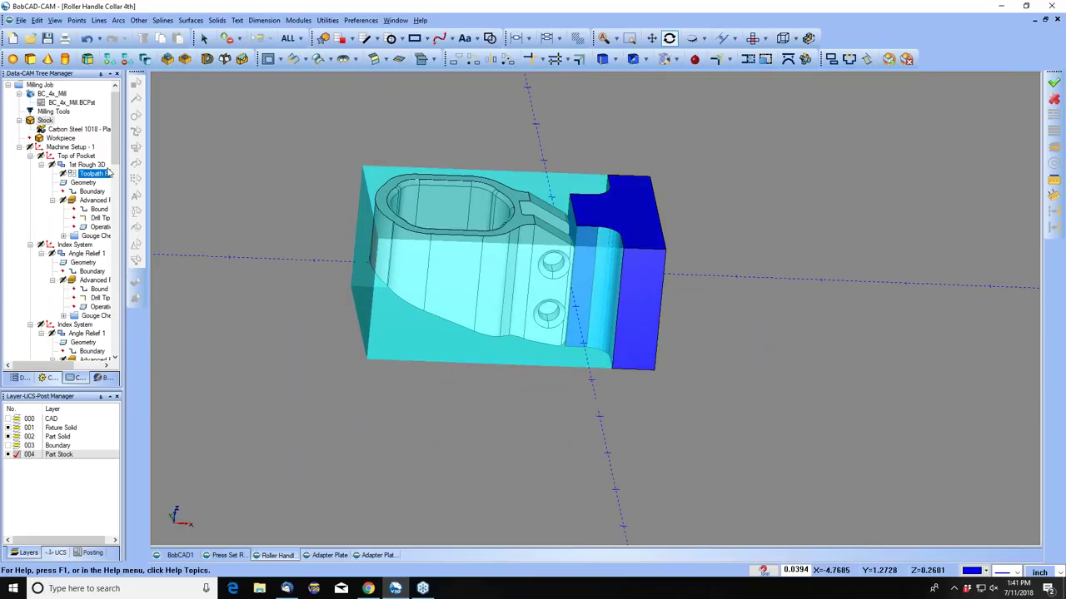
Show the 1st Rough 3D toolpath on the stock.
right_click(80, 167)
click(134, 474)
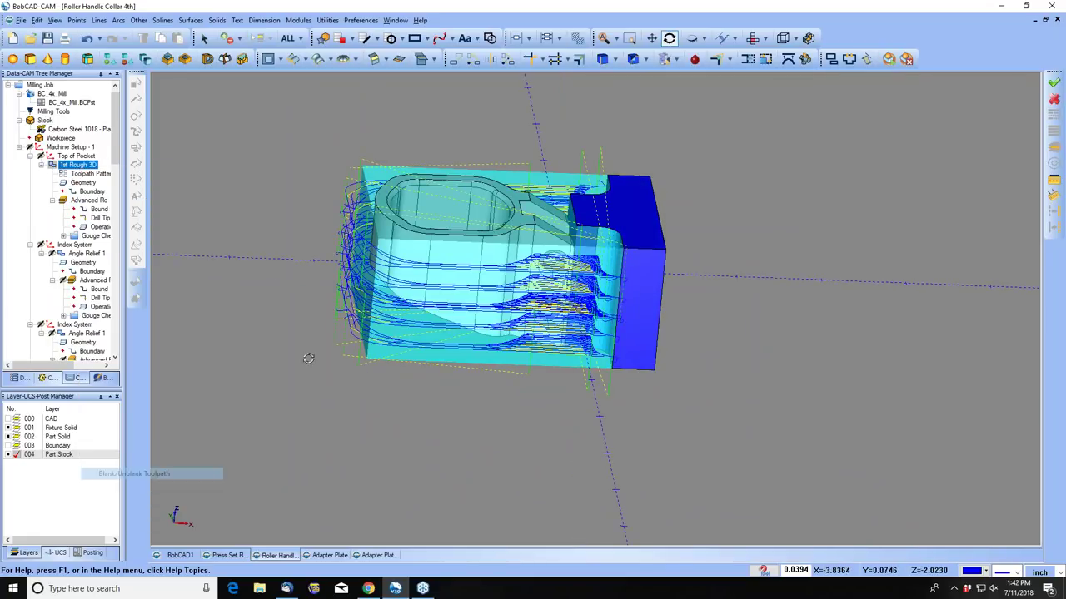
scroll(545, 327, up, 5)
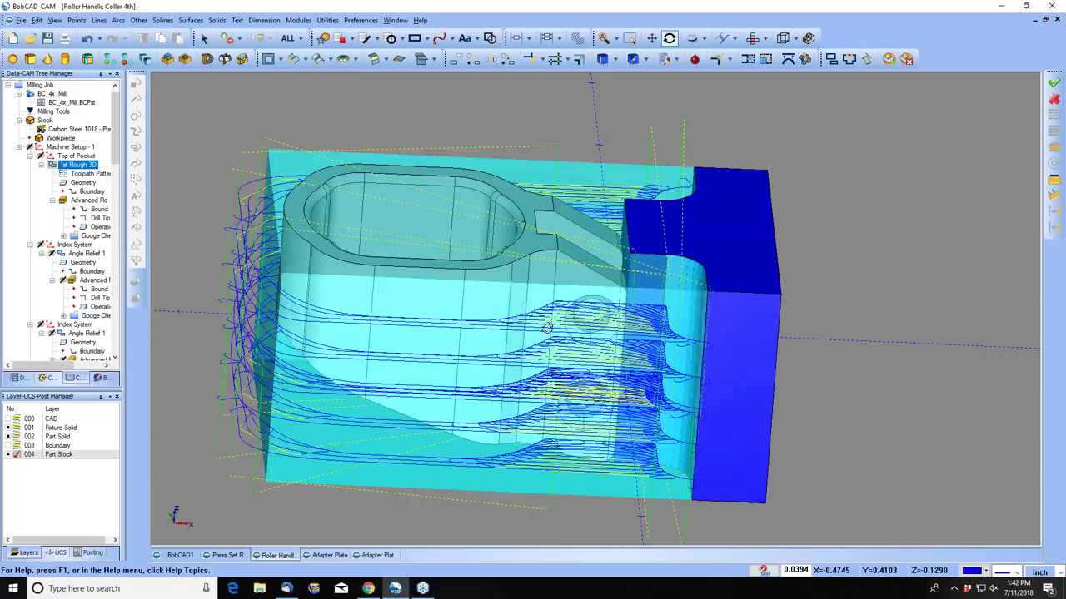
scroll(545, 327, down, 4)
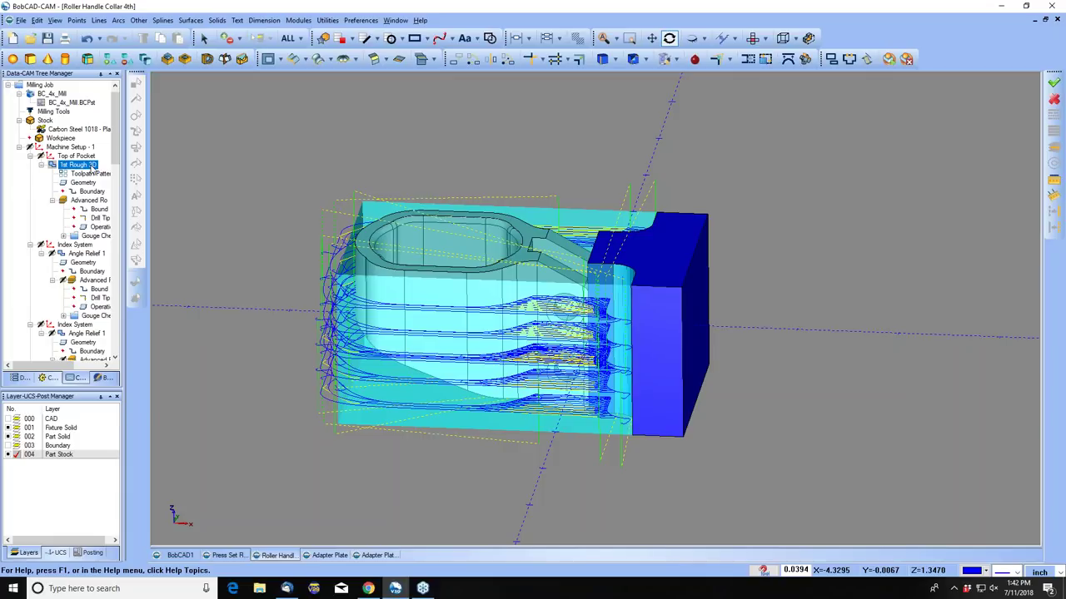
Hide the Toolpath Pattern copy and open its rotate settings (180°, 1 copy).
click(92, 173)
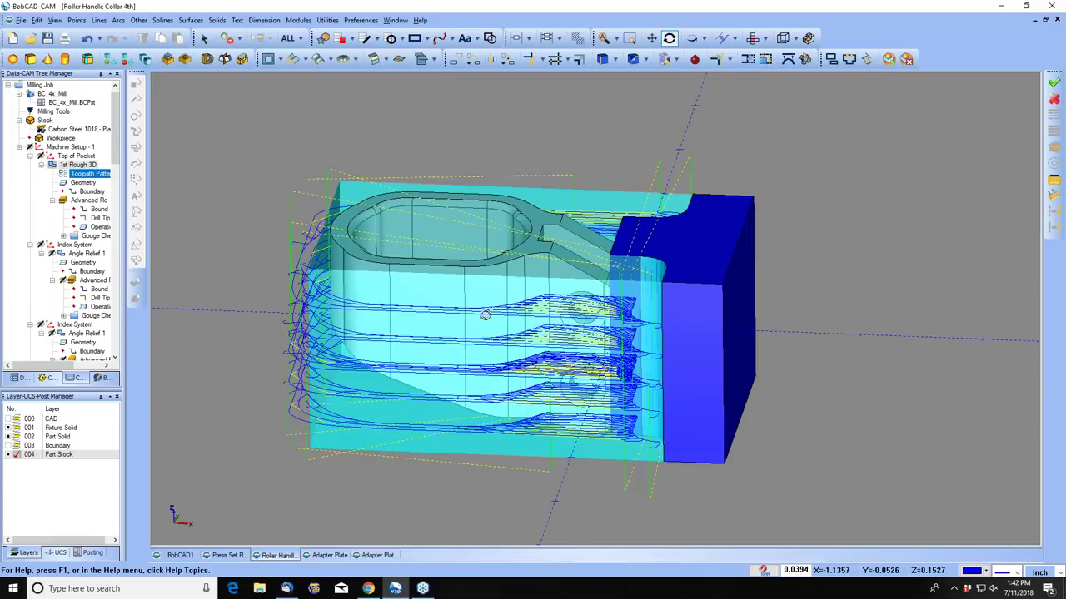
right_click(98, 174)
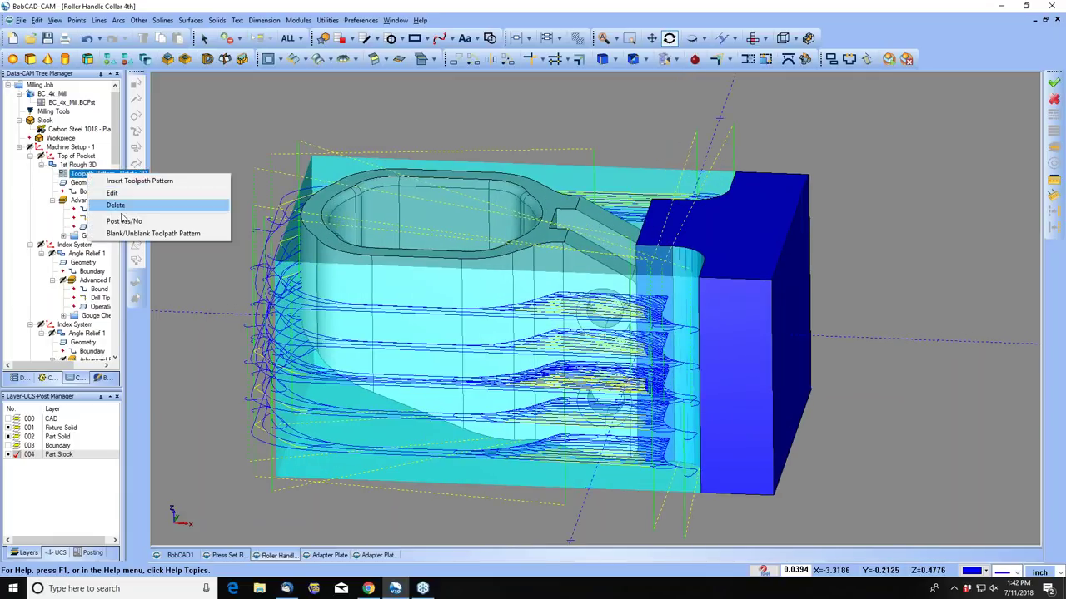
click(129, 234)
middle_drag(578, 347, 574, 308)
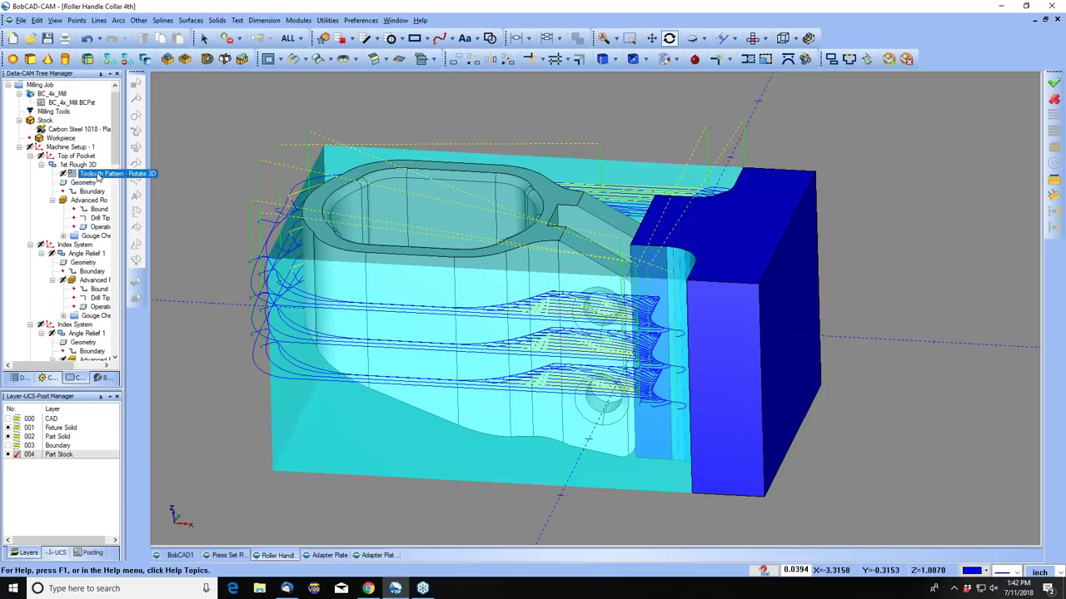
right_click(98, 174)
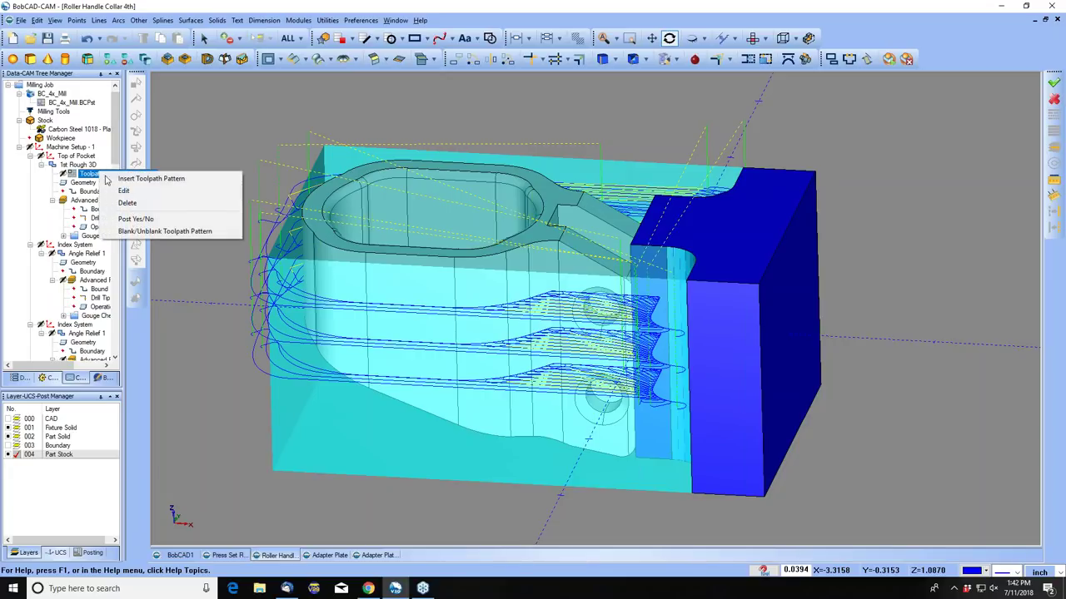
click(124, 191)
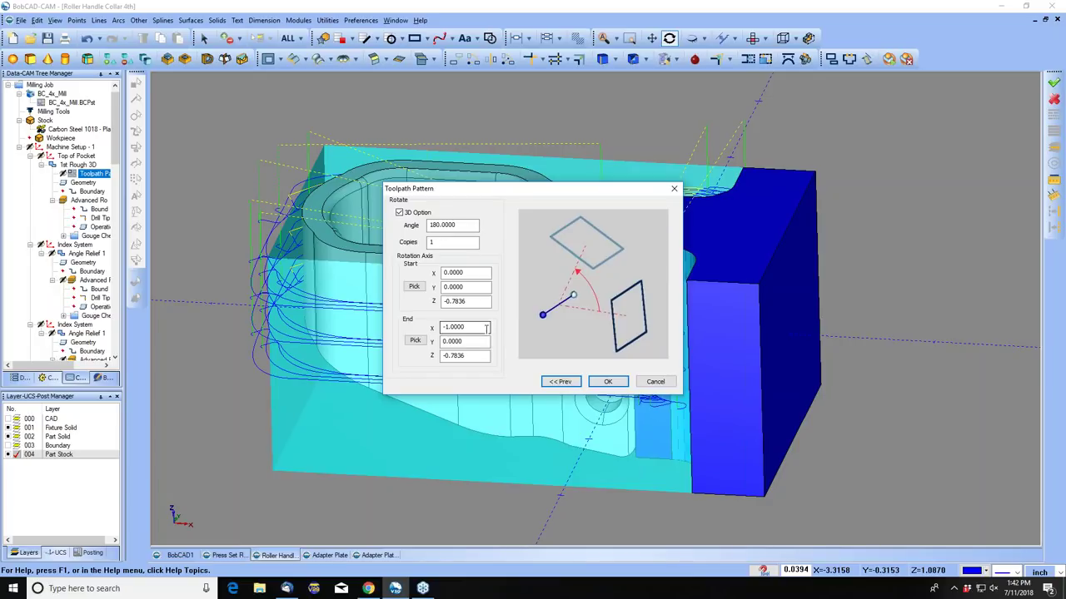
Check the Start Z value and accept the 180° one-copy Toolpath Pattern.
click(482, 304)
click(608, 383)
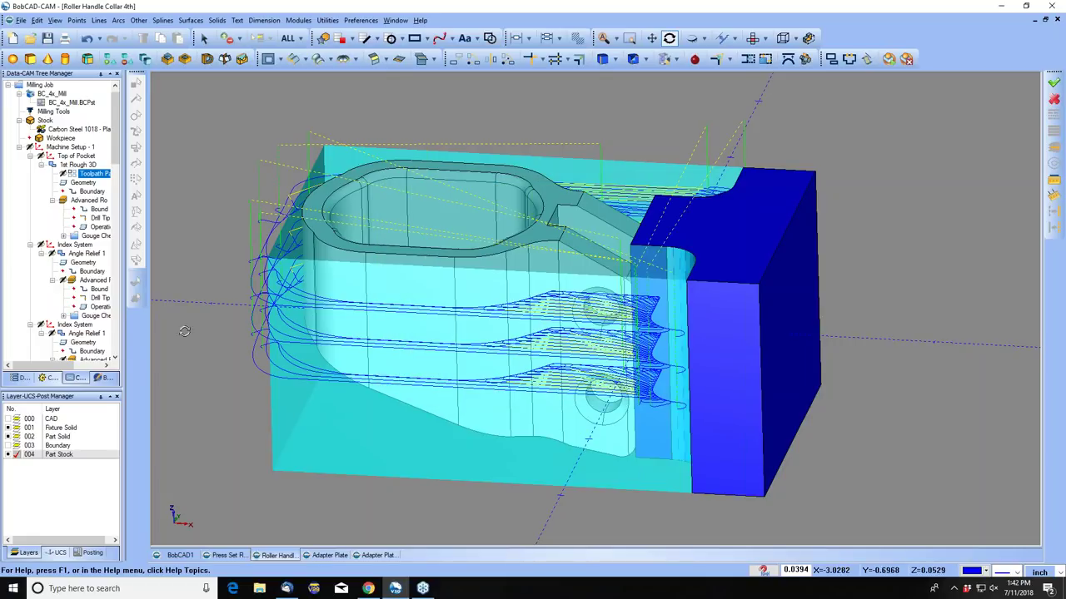
middle_drag(565, 359, 582, 333)
key(Escape)
click(89, 168)
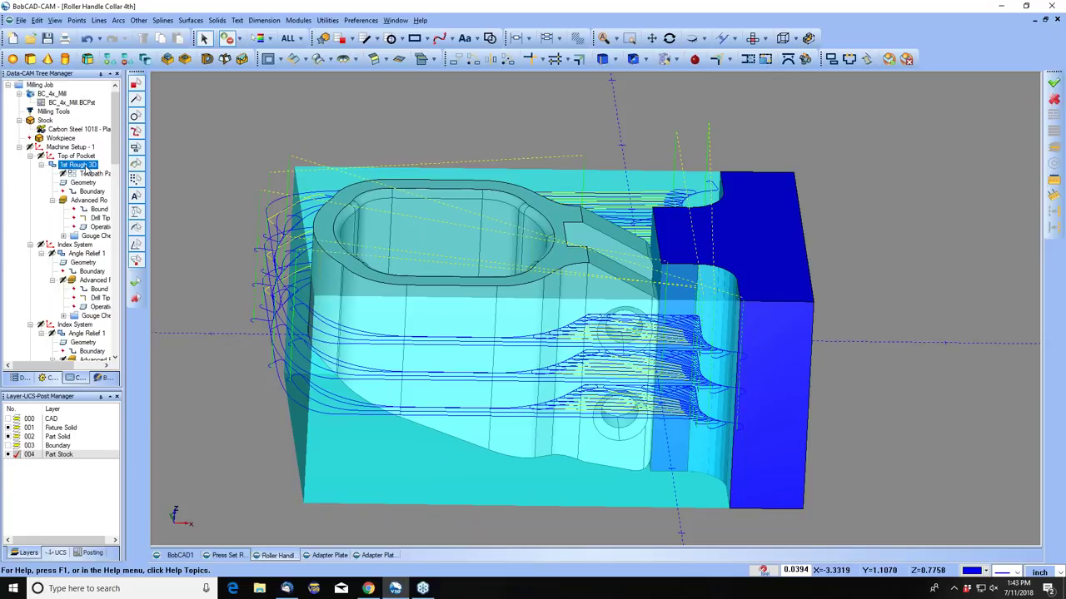
click(79, 255)
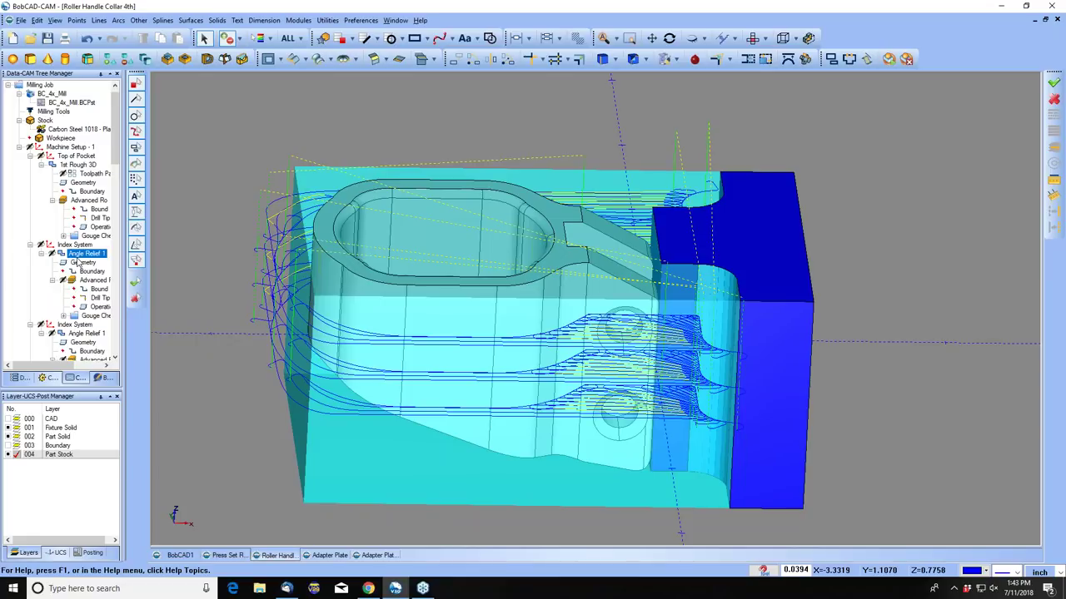
click(91, 173)
drag(122, 135, 117, 171)
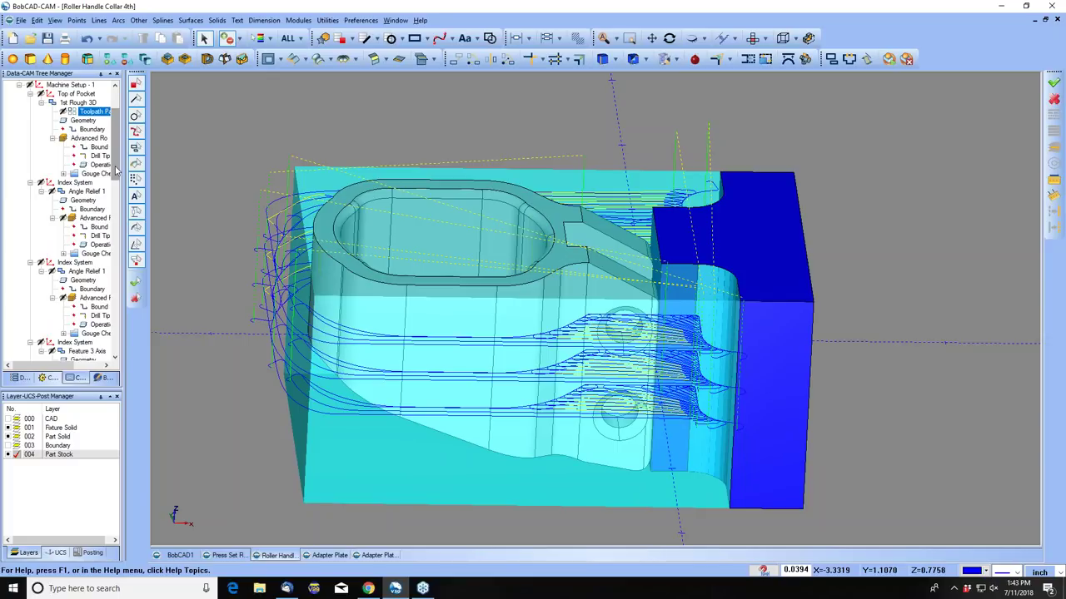
click(88, 193)
click(94, 219)
click(84, 201)
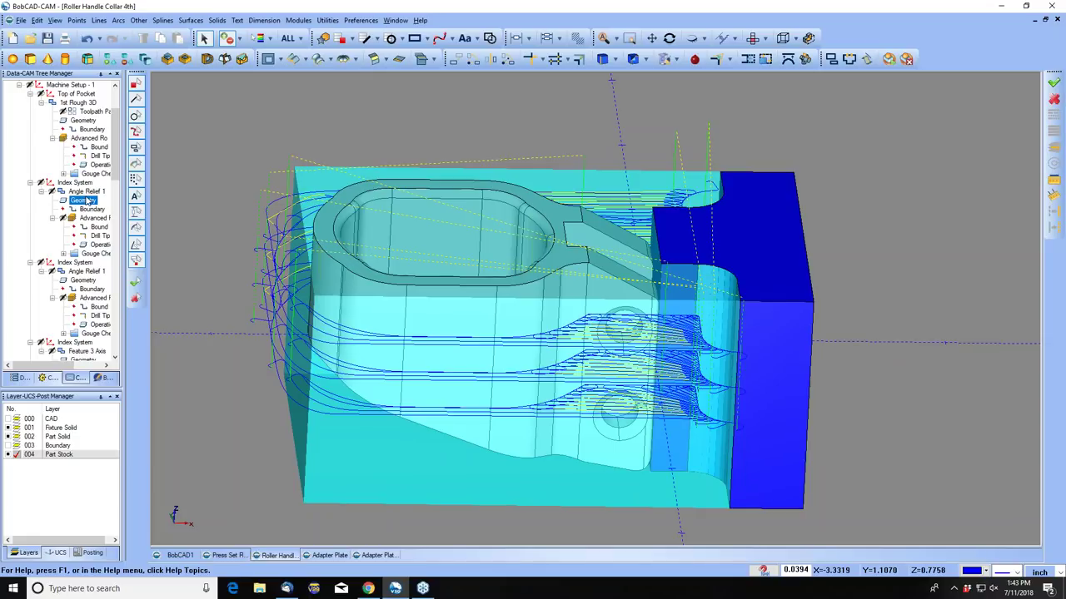
click(767, 248)
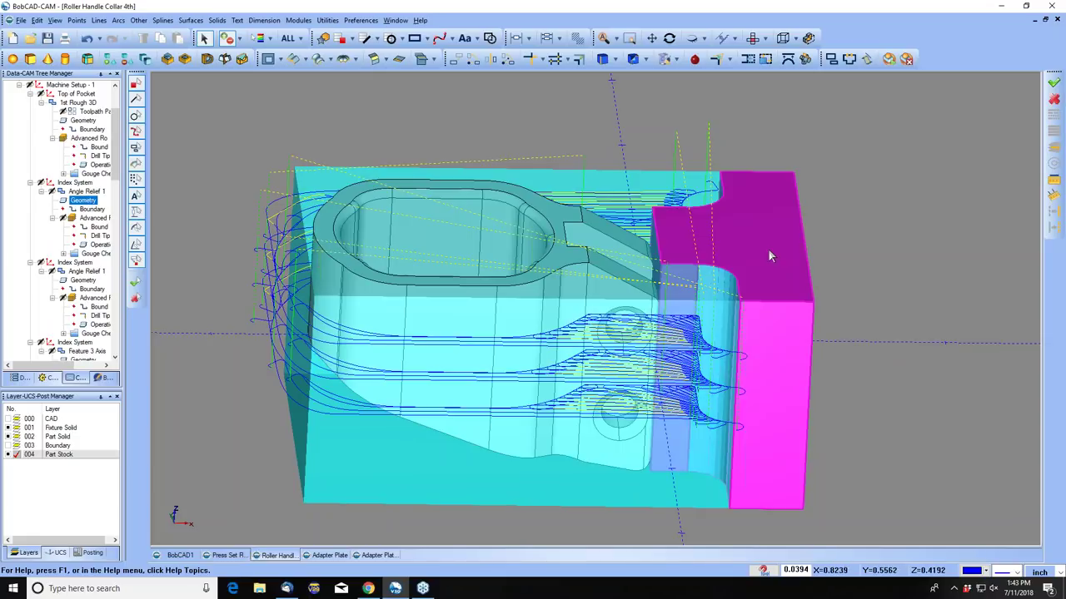
click(750, 208)
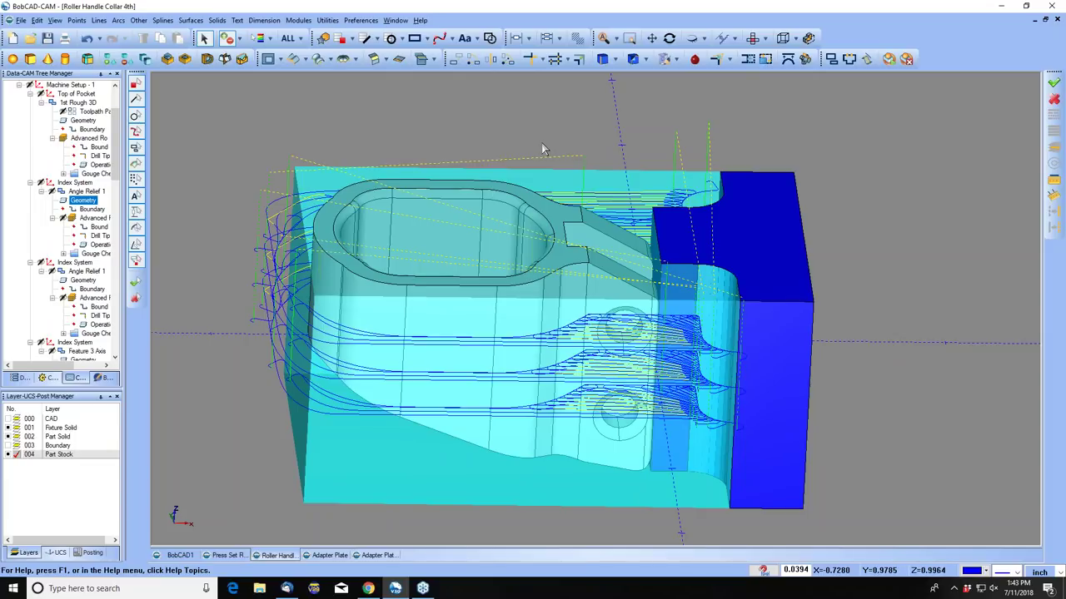
click(668, 38)
drag(546, 275, 687, 328)
scroll(759, 326, up, 4)
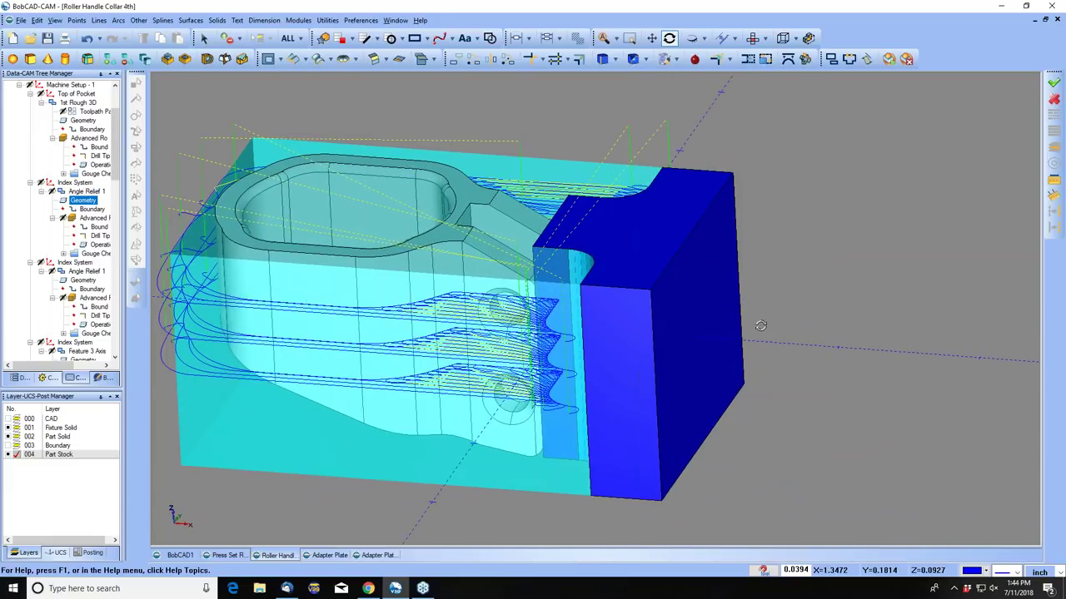
key(Escape)
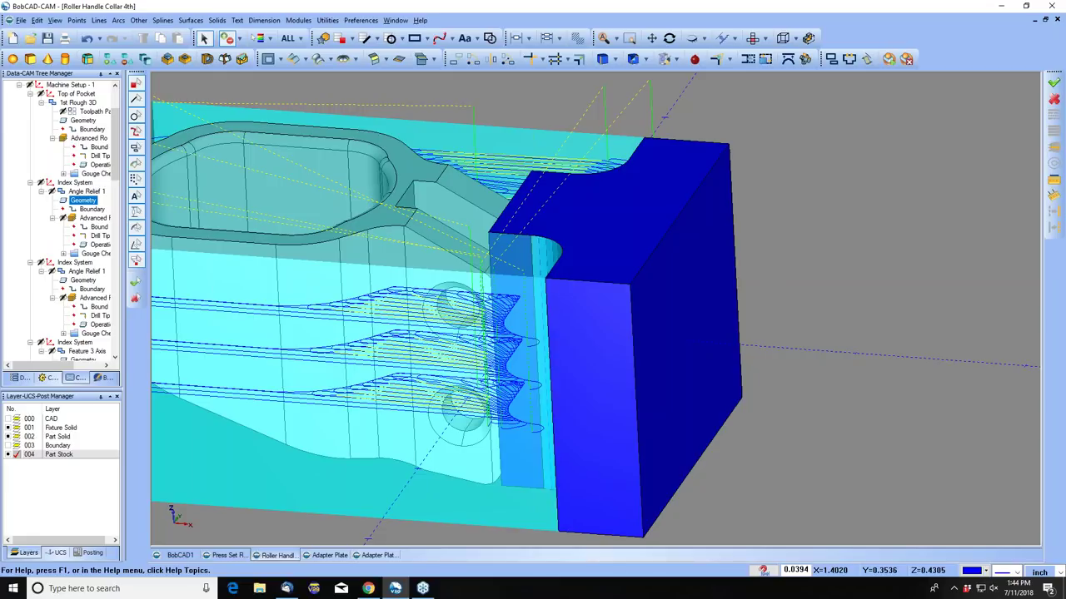
click(669, 38)
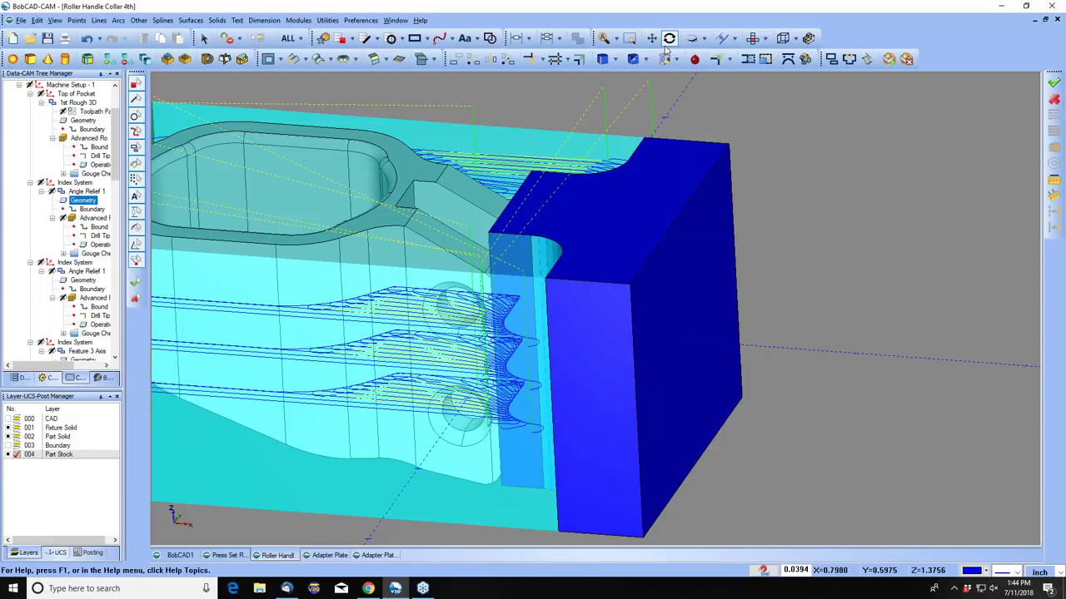
scroll(602, 341, down, 3)
drag(602, 342, 476, 424)
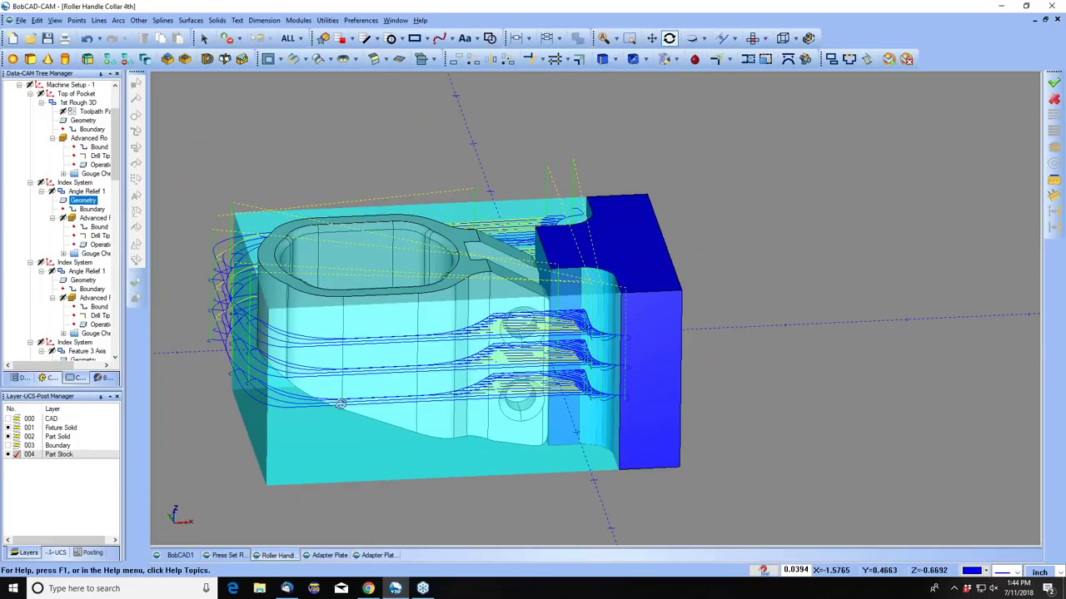
scroll(278, 381, up, 2)
key(Escape)
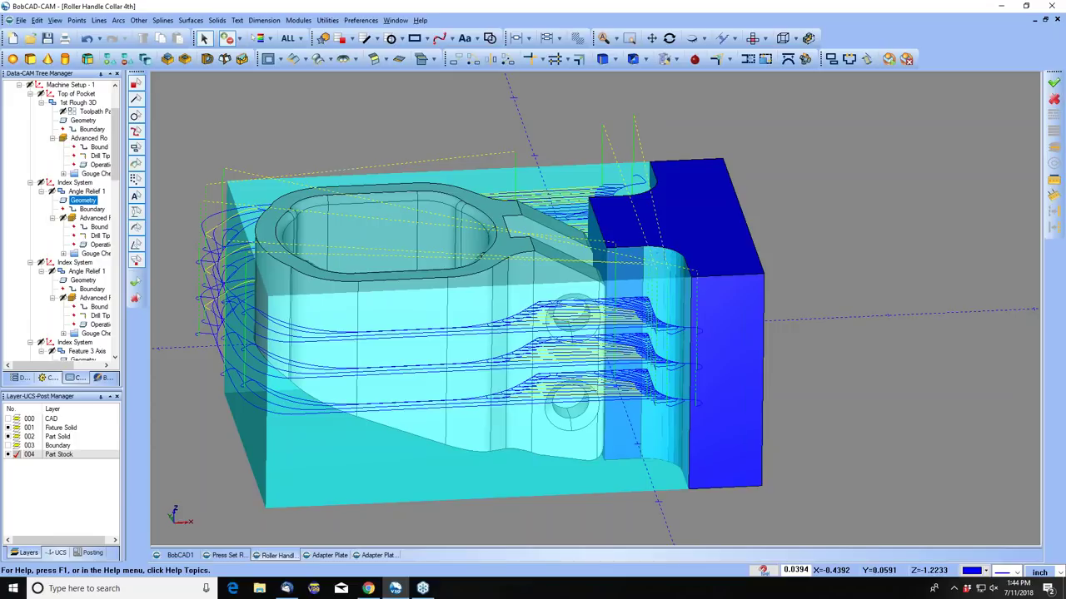
click(703, 251)
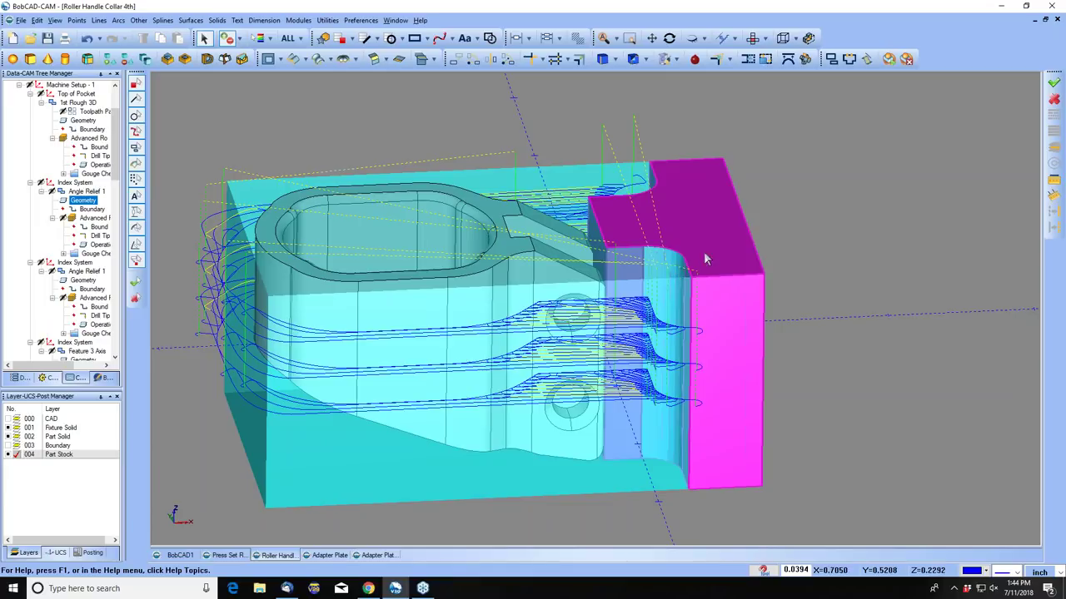
click(724, 132)
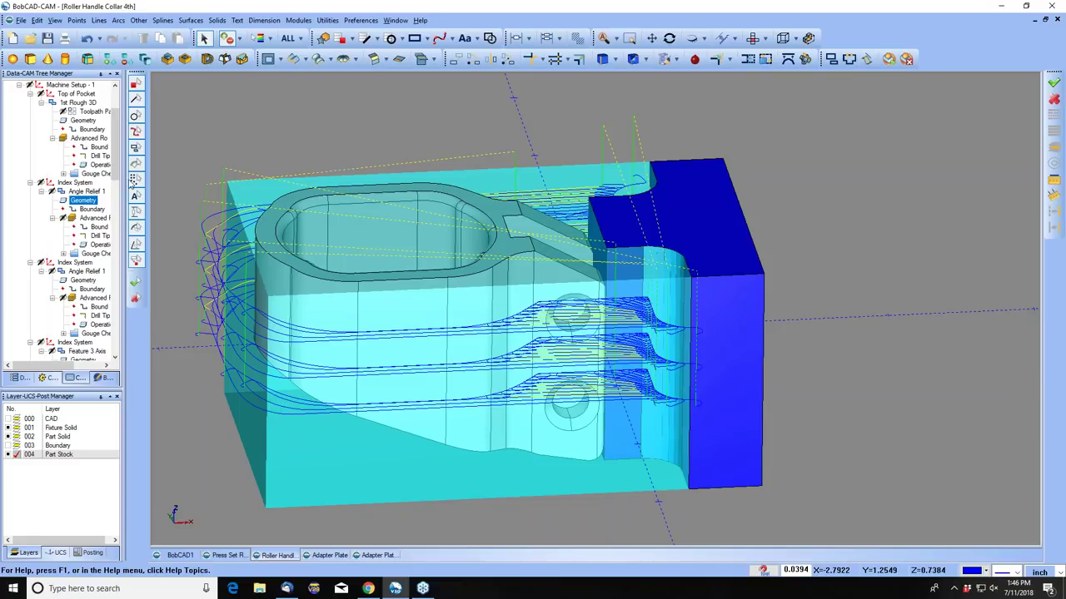
Toggle the 1st Rough 3D Toolpath Pattern display and inspect all toolpaths.
click(84, 113)
right_click(84, 113)
click(130, 173)
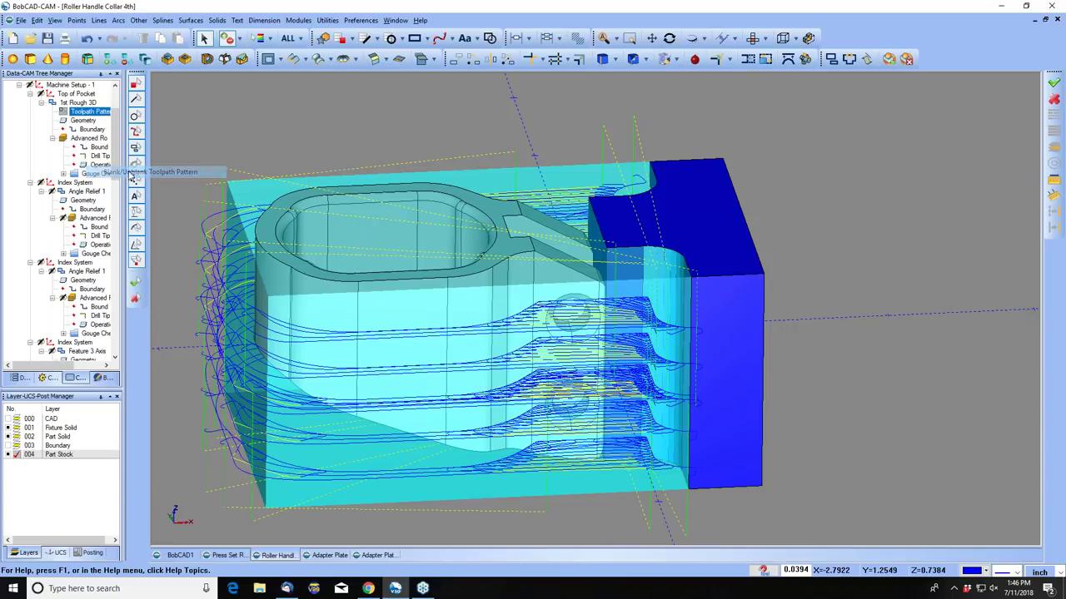
middle_drag(545, 358, 472, 229)
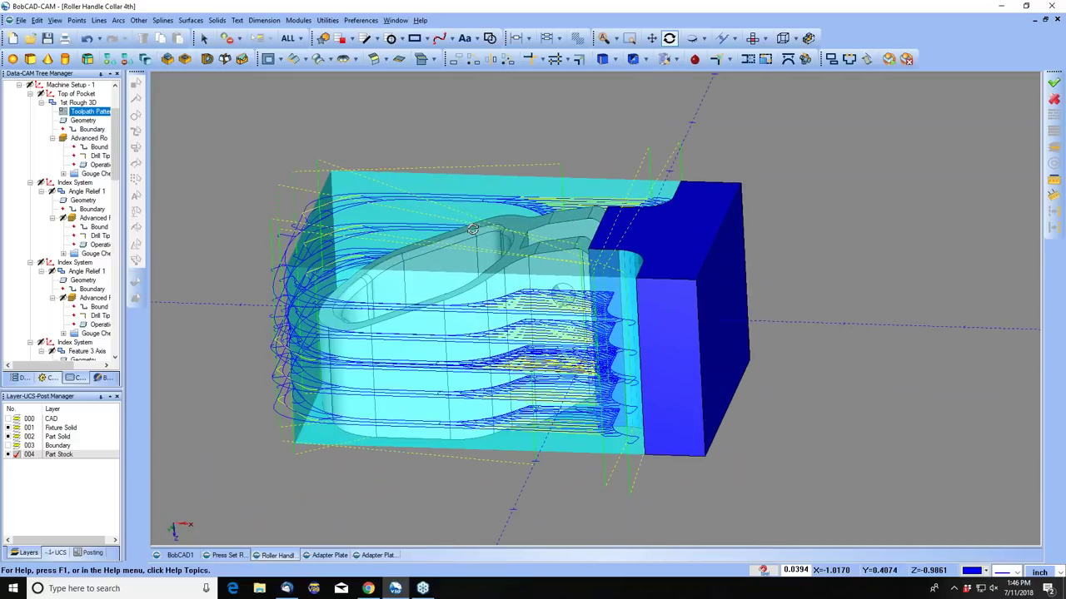
Hide the 1st Rough 3D toolpaths and view the bore and pocket.
click(83, 104)
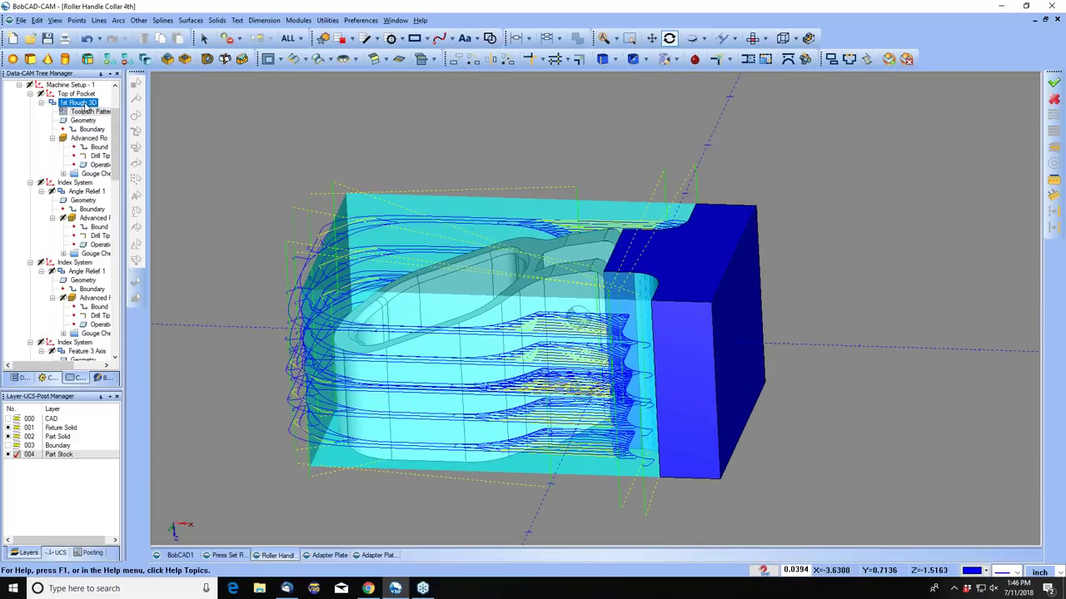
right_click(86, 107)
click(137, 408)
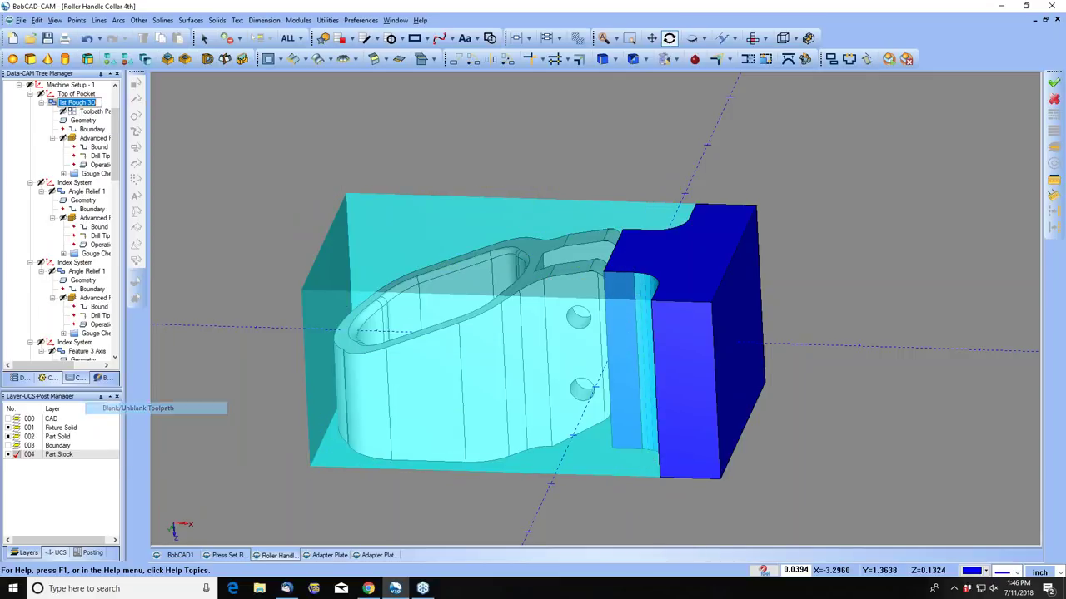
middle_drag(529, 260, 485, 132)
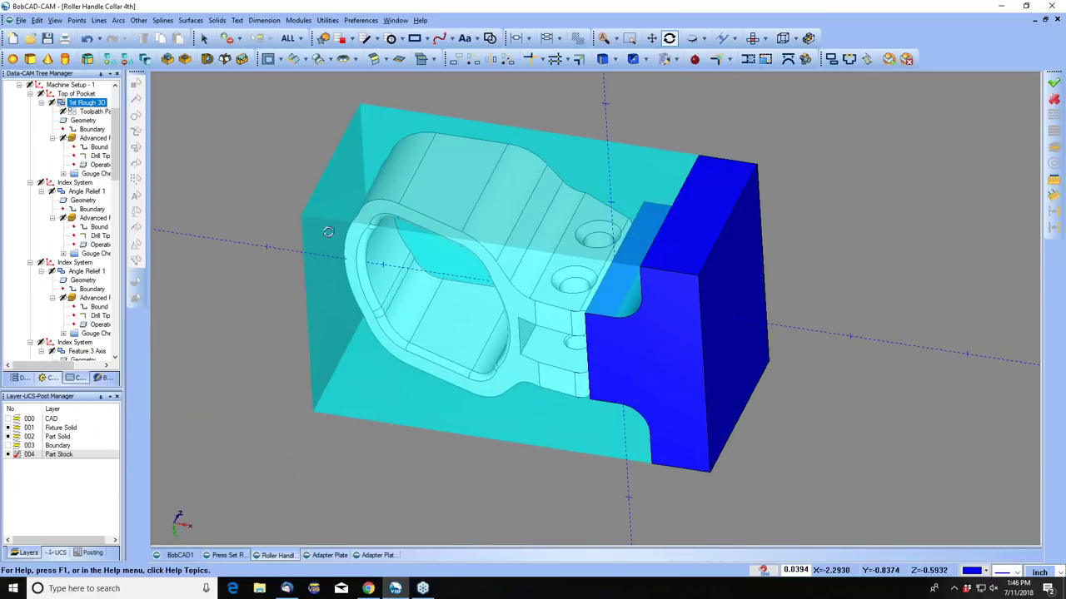
middle_drag(509, 205, 309, 306)
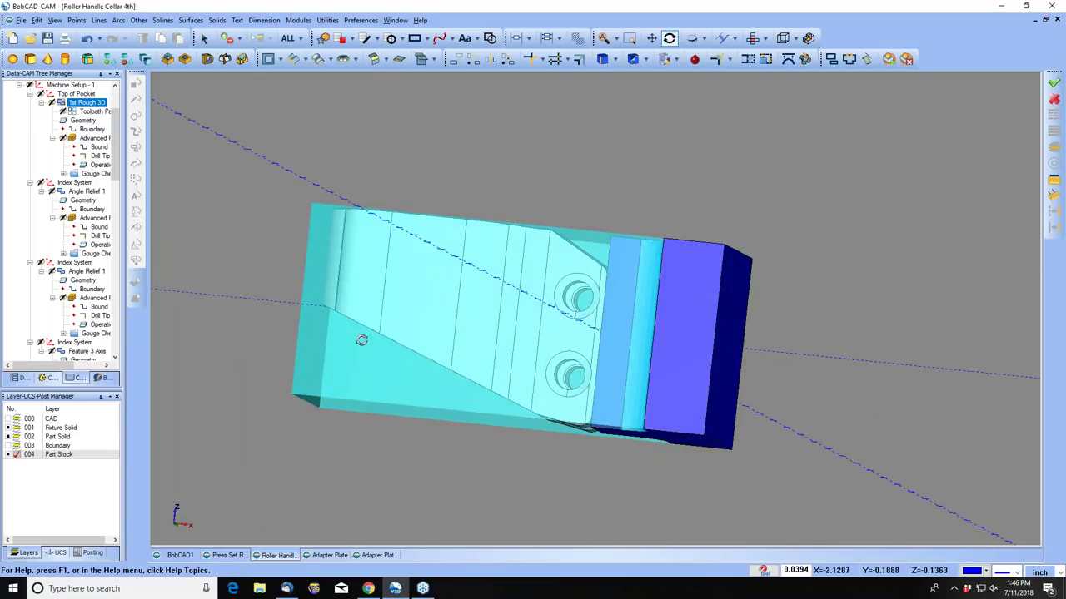
middle_drag(497, 338, 469, 309)
mouse_move(483, 221)
middle_down()
mouse_move(468, 269)
mouse_move(485, 202)
middle_up()
Show the first Angle Relief 1 toolpath on the collar.
click(87, 191)
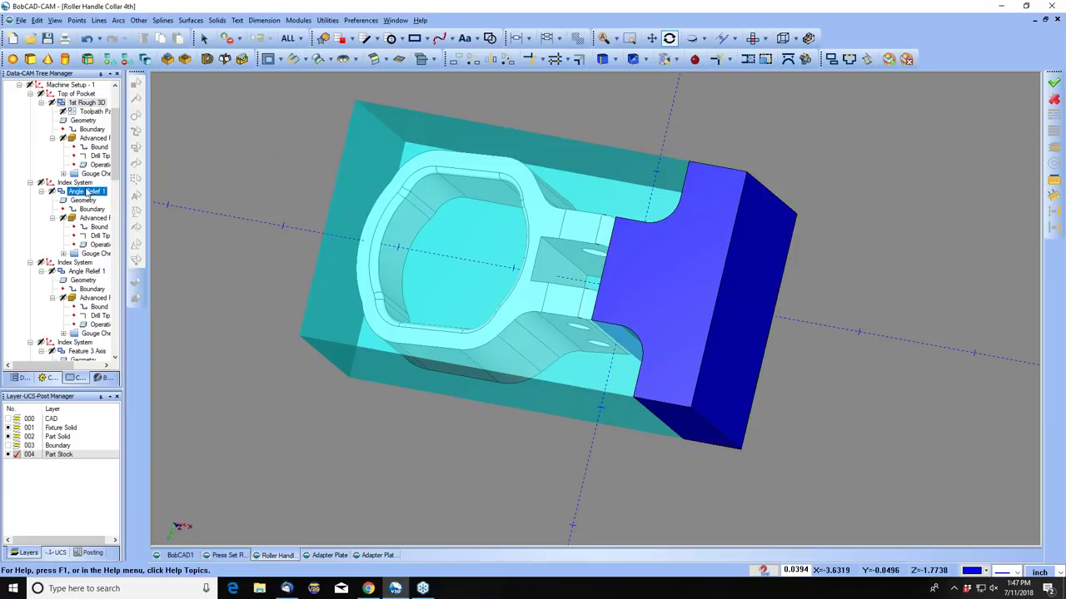
right_click(88, 192)
click(139, 499)
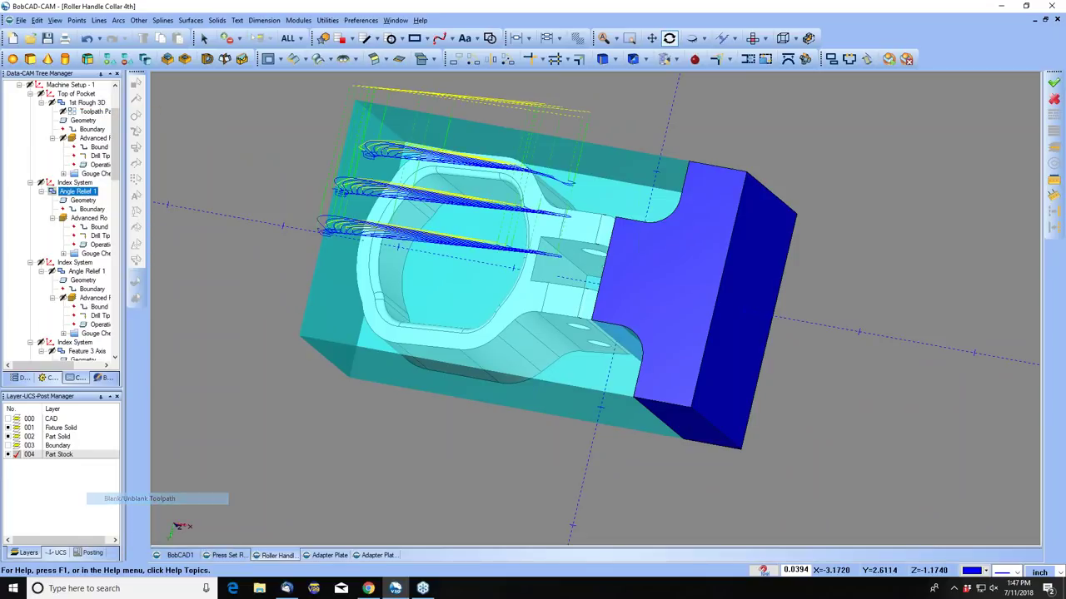
middle_drag(435, 230, 527, 333)
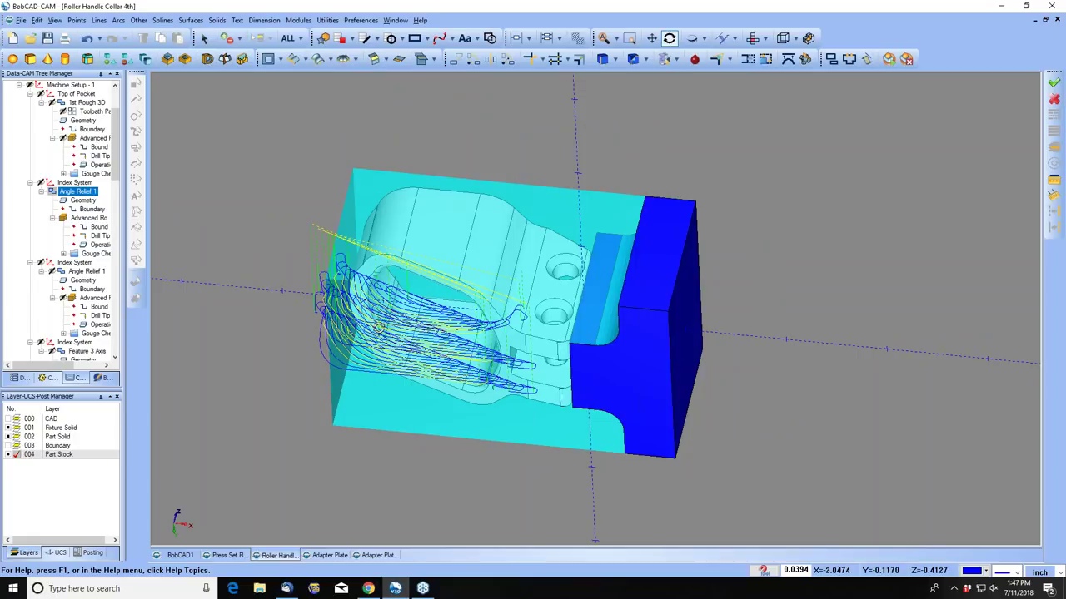
Recompute the second Angle Relief 1 operation under its Index System.
click(86, 271)
click(76, 262)
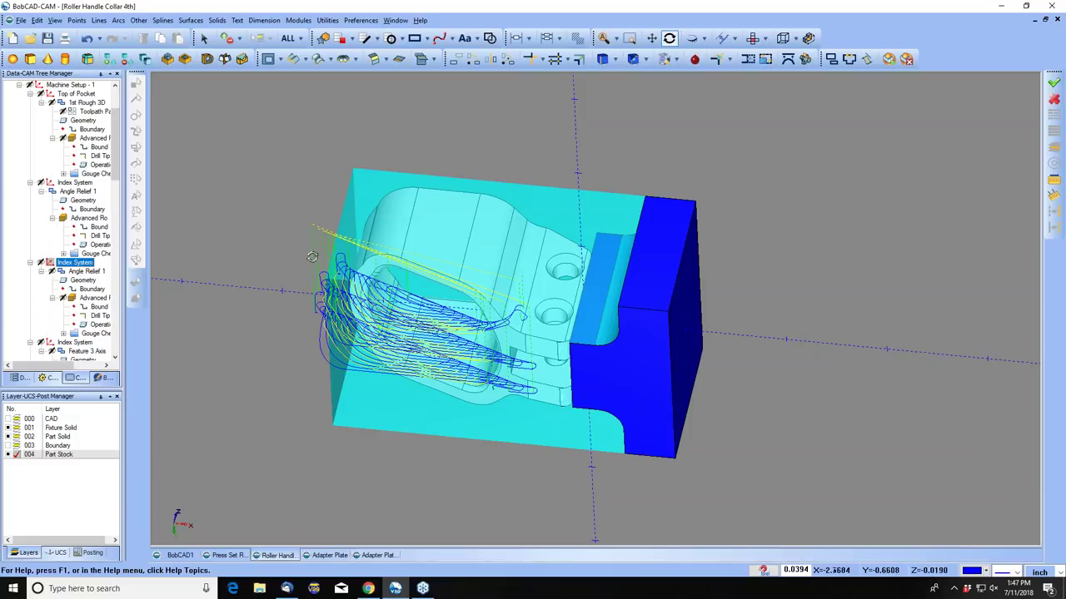
scroll(292, 281, down, 2)
middle_drag(258, 291, 425, 314)
scroll(497, 331, up, 5)
scroll(435, 249, up, 5)
scroll(471, 407, up, 4)
click(89, 273)
right_click(89, 273)
click(208, 524)
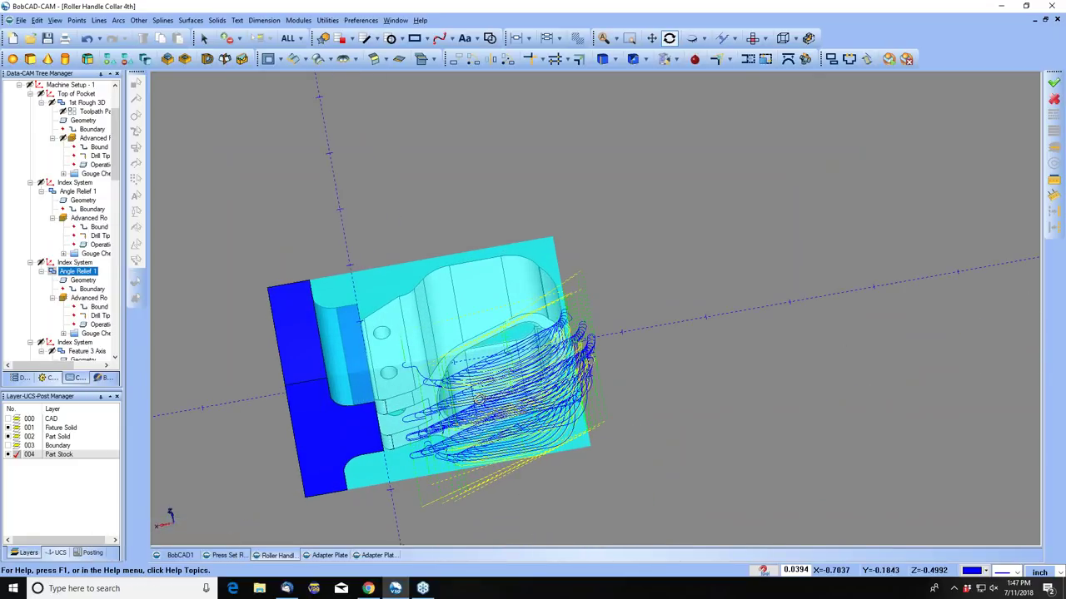
middle_drag(540, 369, 560, 193)
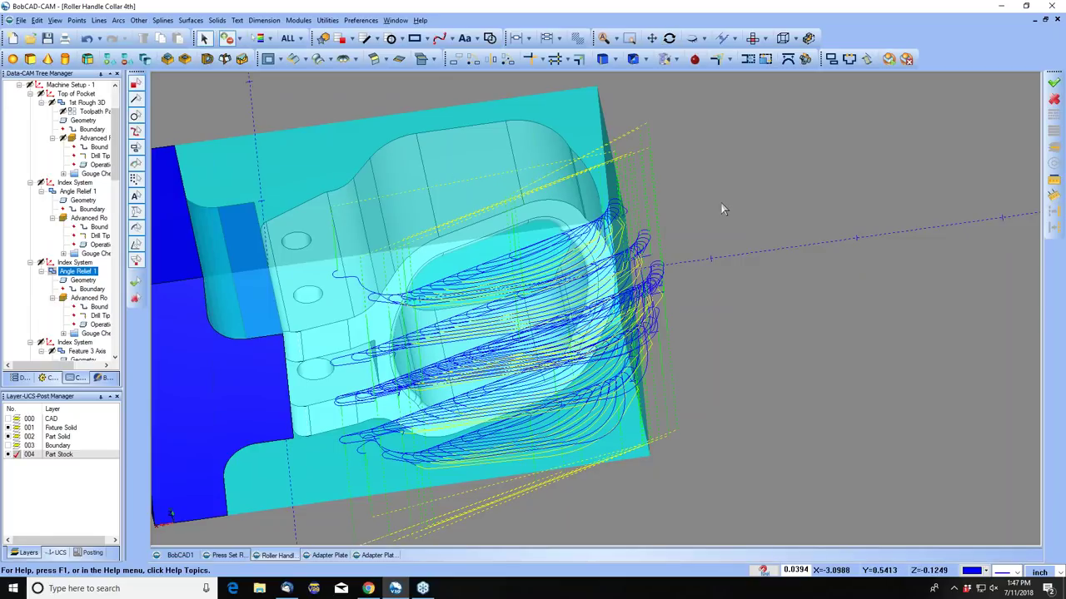
Orbit the part and toolpaths, then bring up the Stock item's options.
click(669, 38)
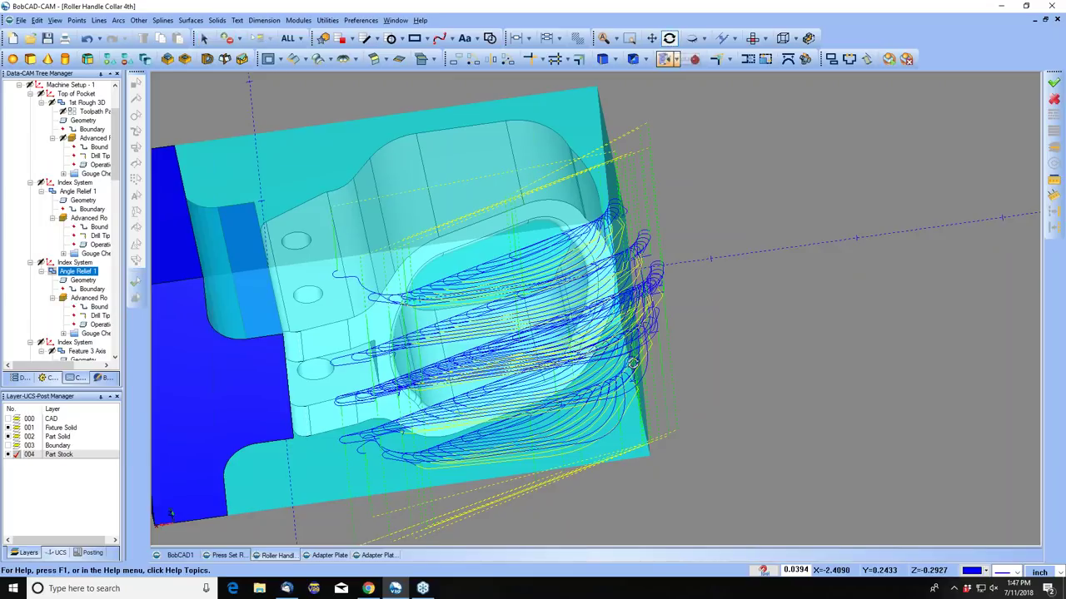
drag(528, 376, 580, 395)
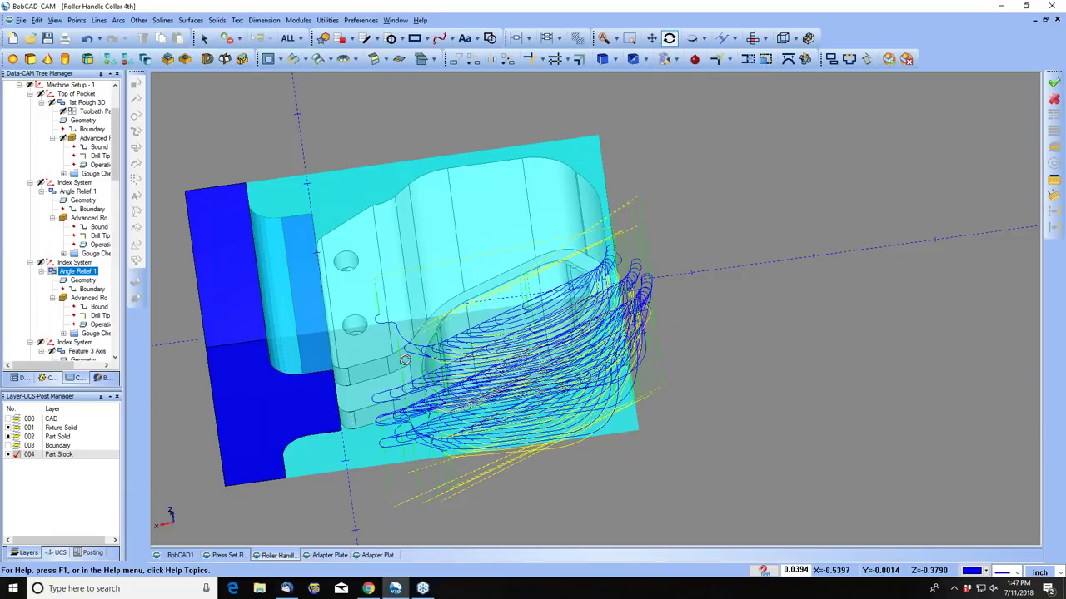
click(94, 111)
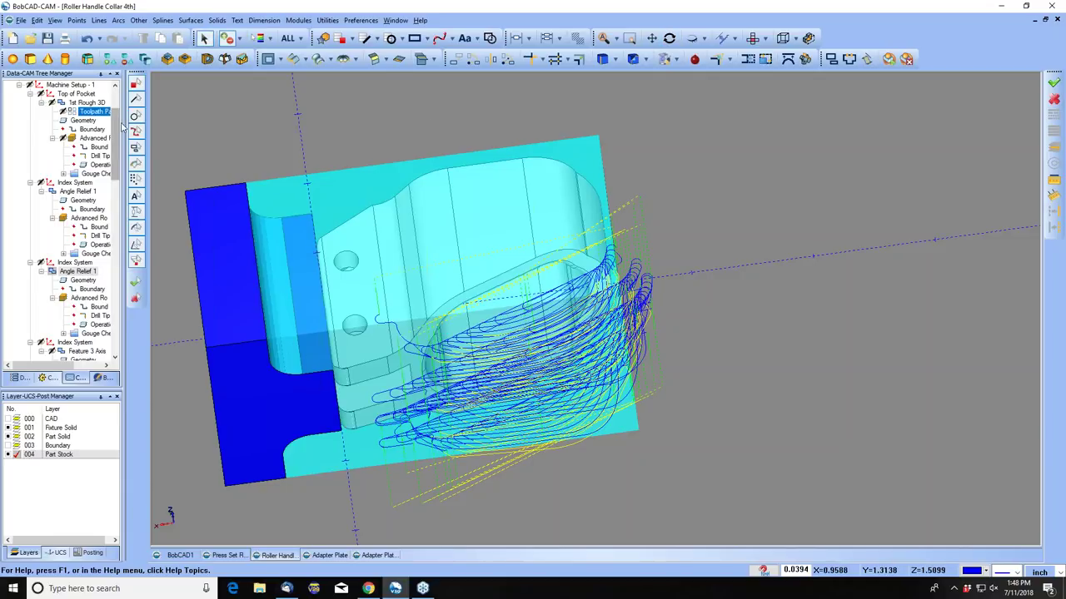
scroll(115, 122, up, 3)
right_click(46, 130)
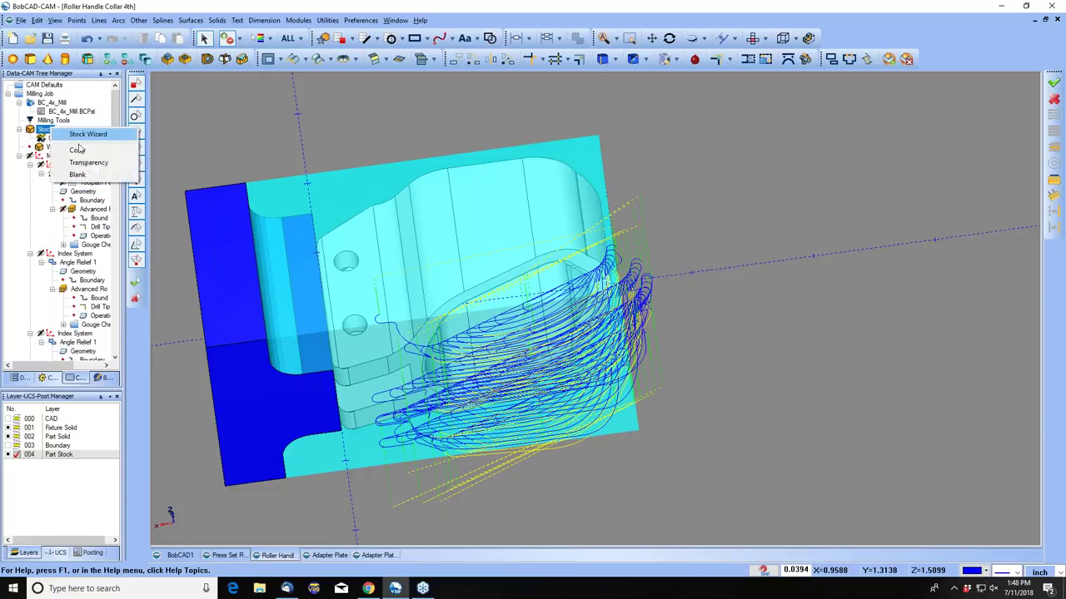
Hide the translucent stock block and rotate the part slightly.
click(93, 165)
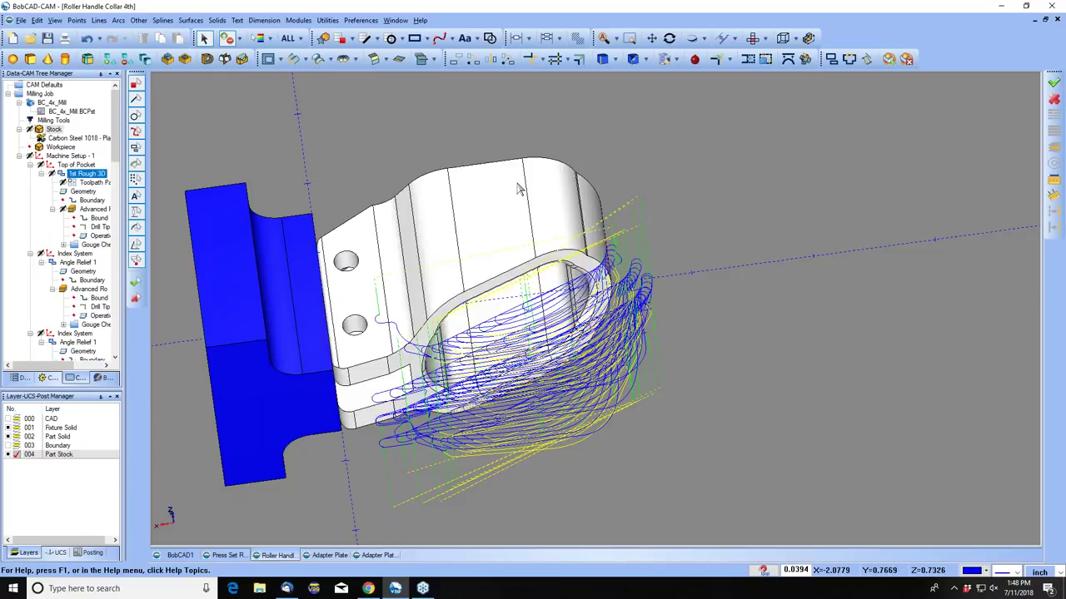
scroll(329, 252, up, 2)
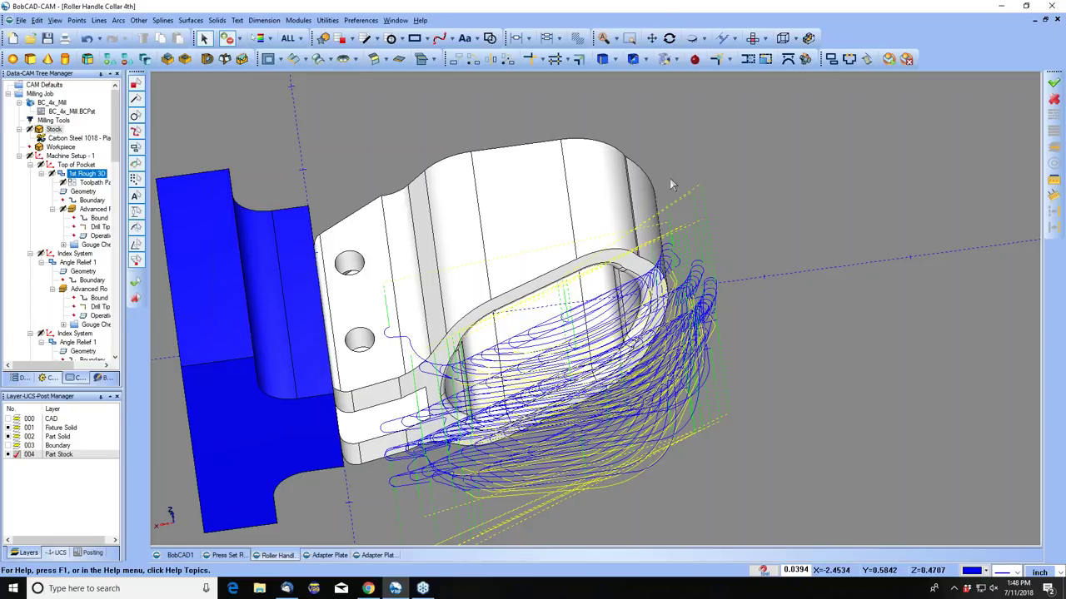
click(669, 37)
drag(560, 258, 586, 243)
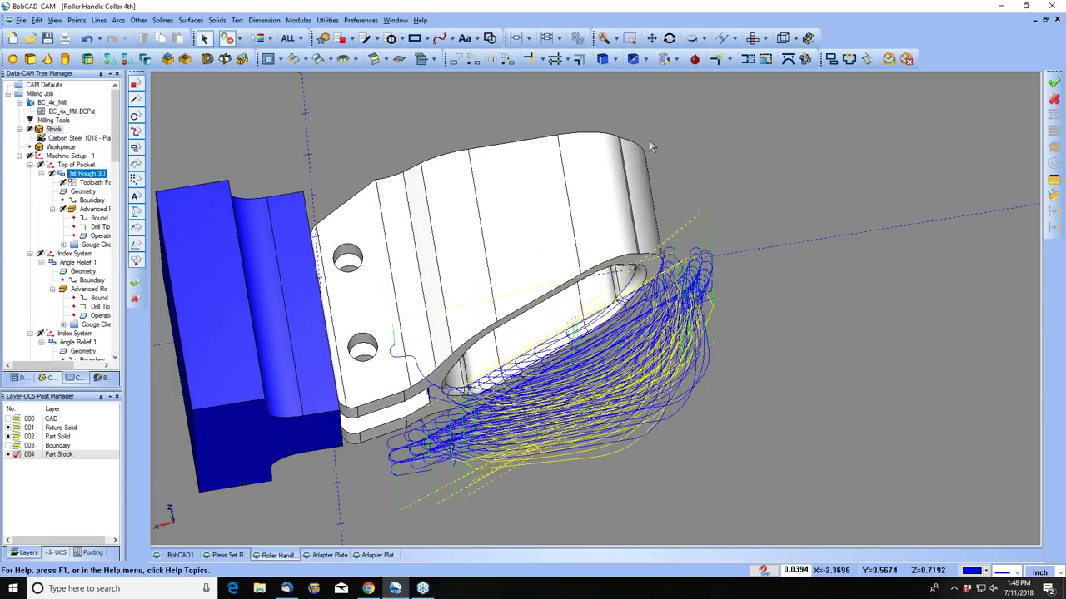
Rotate to a new angle, then start Unblank to reveal hidden entities.
click(669, 38)
drag(561, 229, 559, 396)
key(Escape)
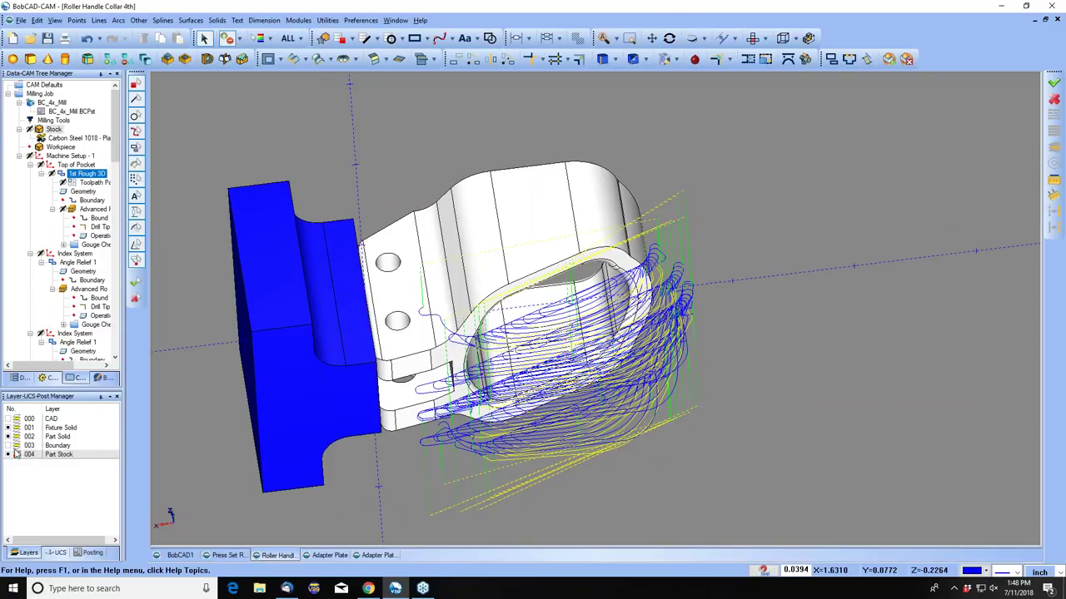
click(702, 38)
click(712, 65)
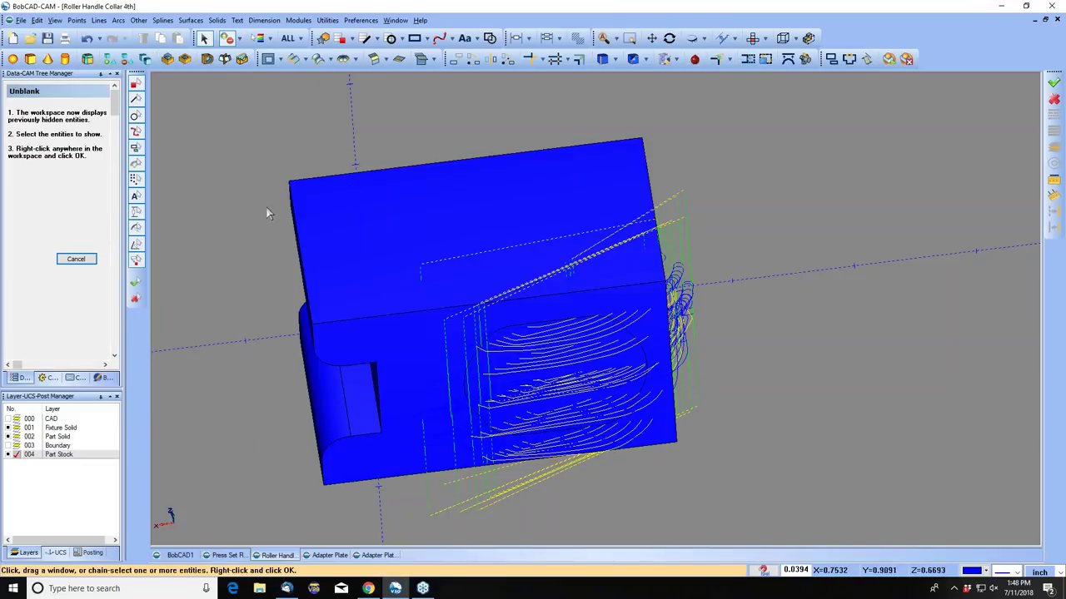
Unblank the blue fixture solid, cancelling a second unhide attempt.
click(679, 468)
right_click(717, 294)
click(745, 303)
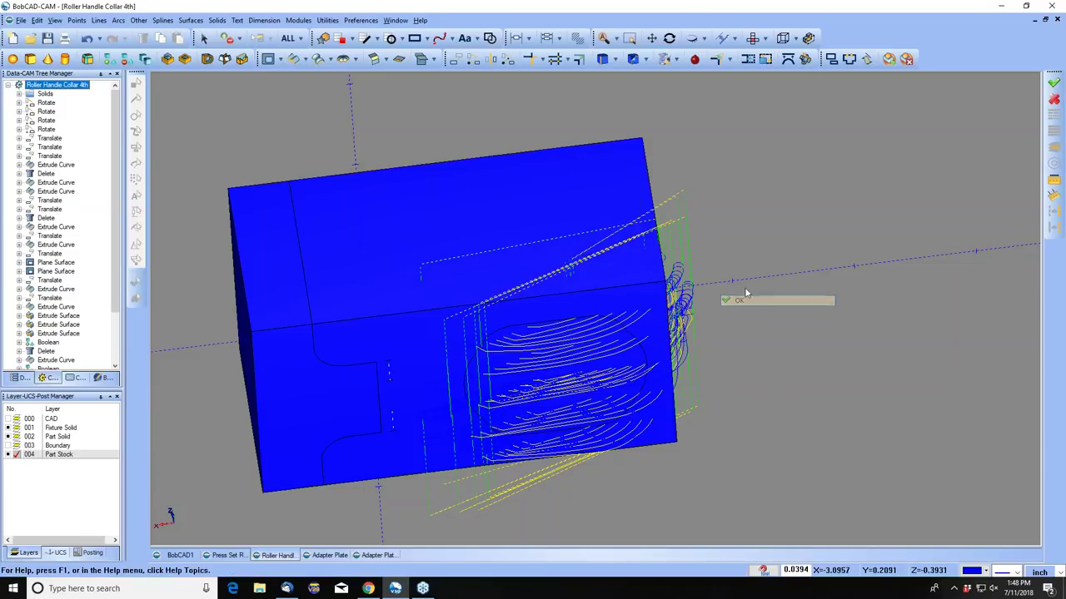
click(703, 42)
click(712, 64)
right_click(655, 198)
click(676, 211)
Blank the stock solids so the rectangular block disappears.
click(693, 39)
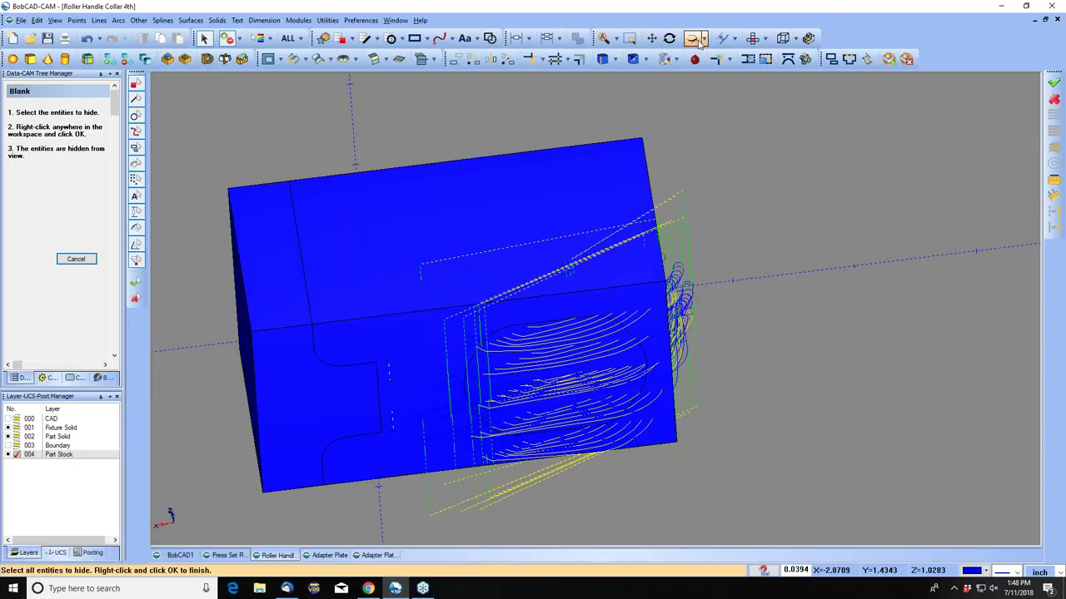
click(643, 154)
right_click(691, 145)
click(729, 152)
click(408, 265)
right_click(716, 181)
click(735, 187)
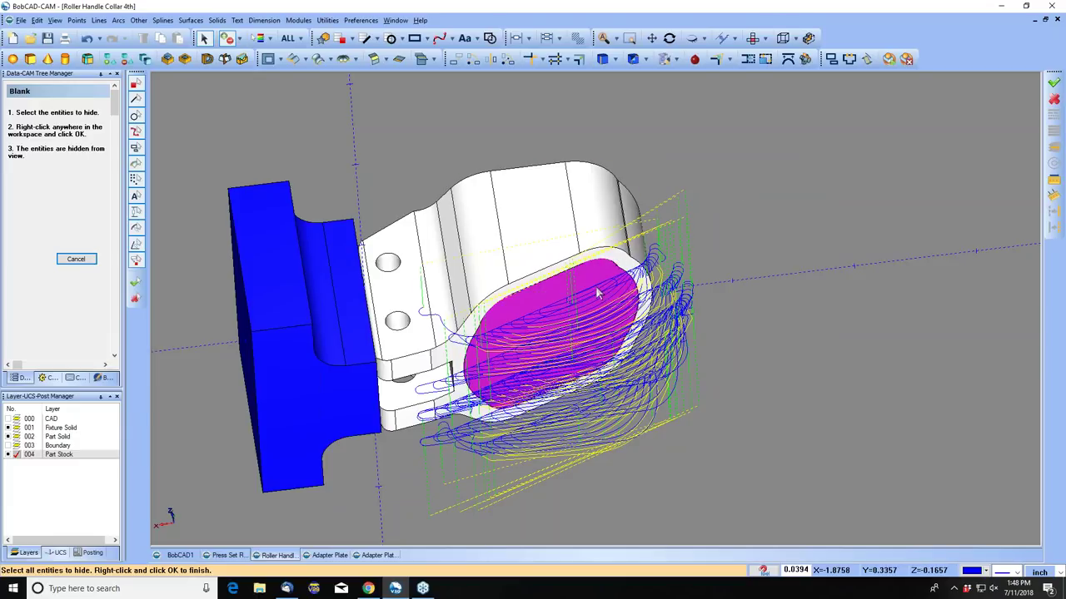
Orbit to an isometric view of the collar and return to the feature tree.
click(668, 38)
drag(575, 325, 612, 342)
scroll(601, 301, up, 2)
scroll(601, 301, down, 4)
scroll(548, 364, up, 3)
click(76, 259)
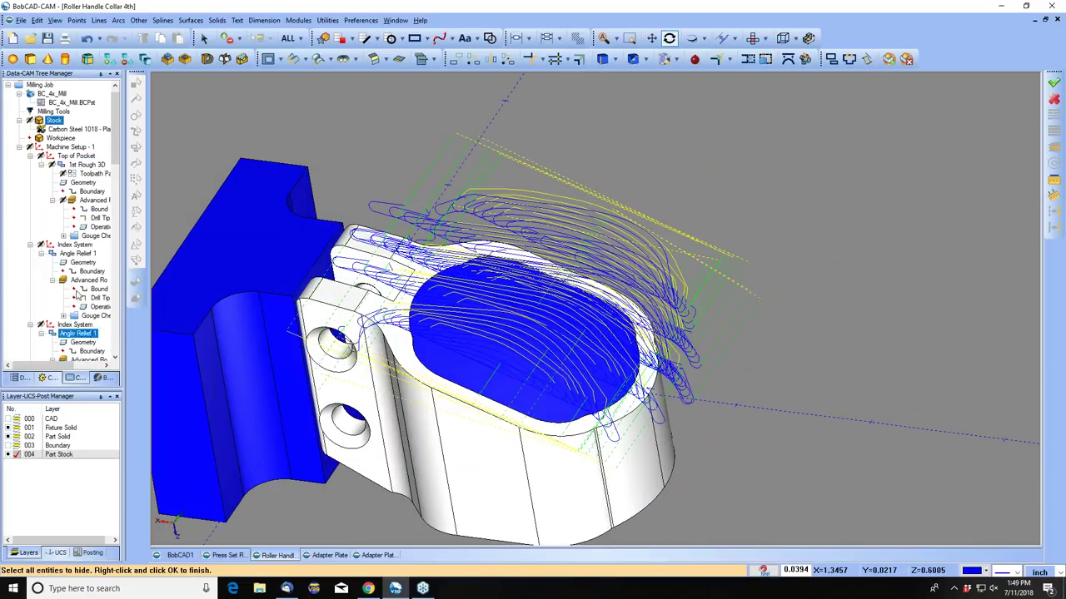
Hide the toolpaths of both Angle Relief 1 operations.
right_click(77, 254)
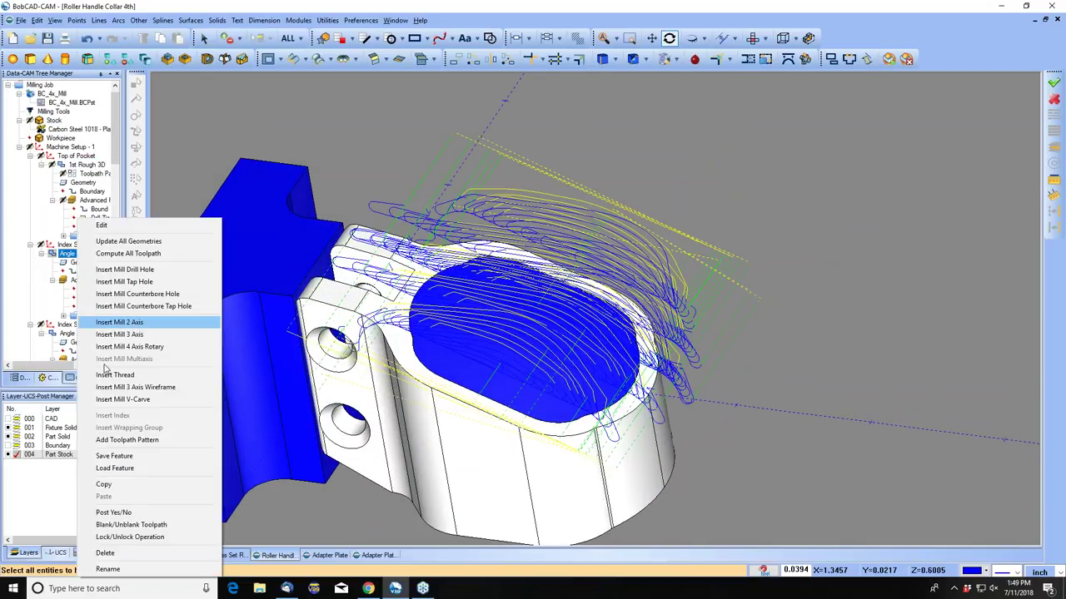
click(150, 525)
click(80, 333)
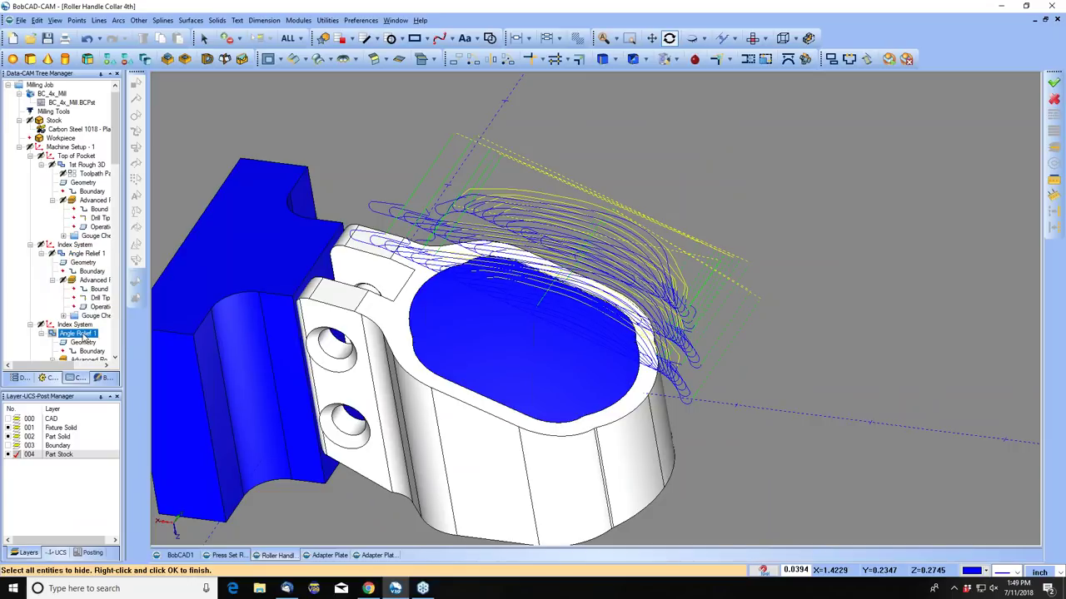
click(129, 525)
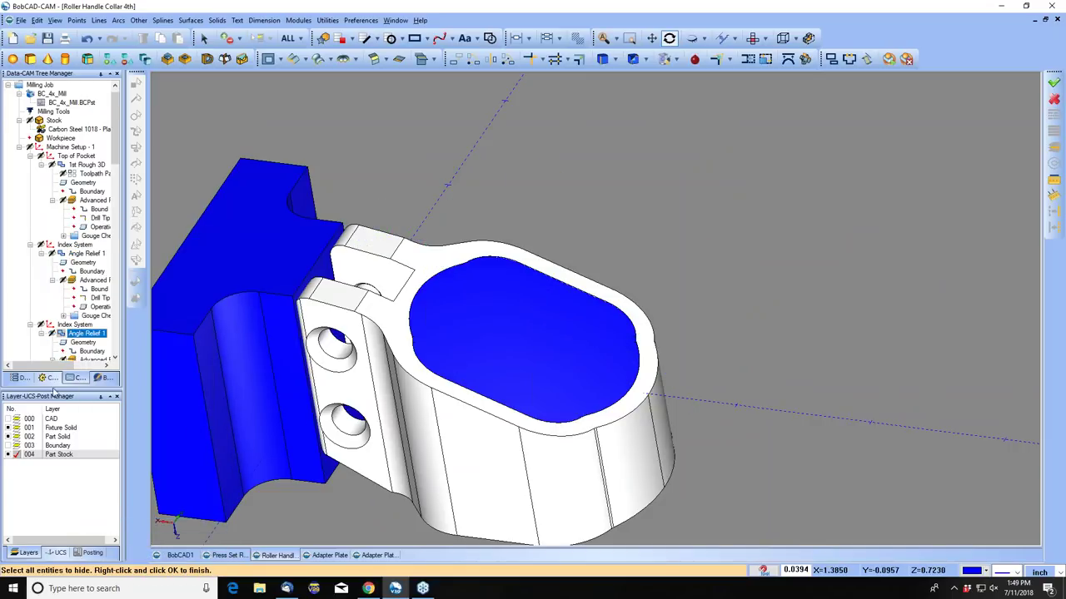
scroll(115, 158, down, 3)
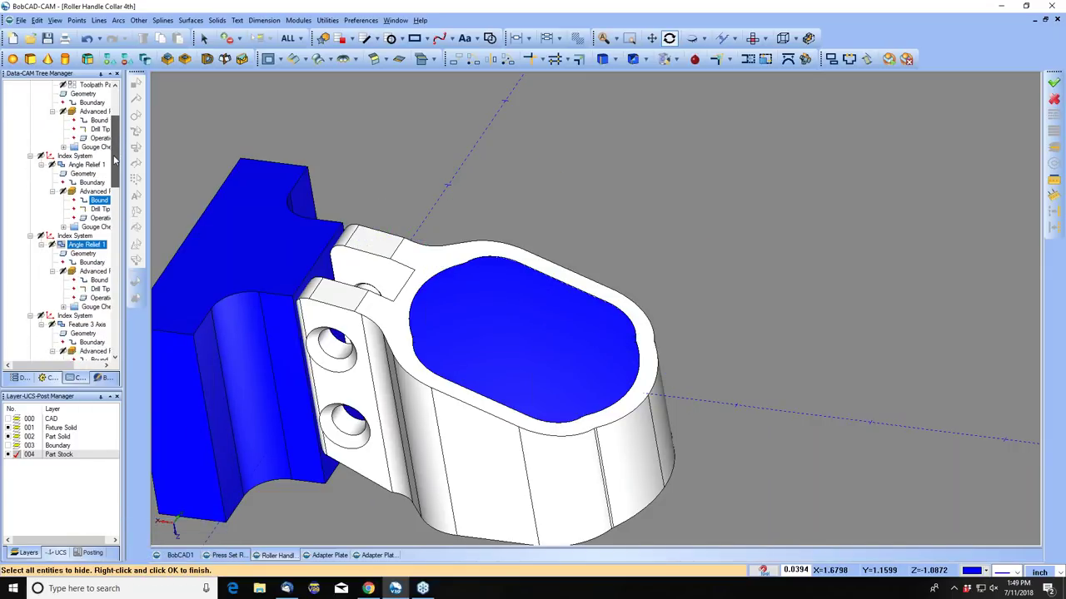
scroll(115, 158, down, 2)
Blank the blue pocket face over the bore from the Feature 3 Axis options.
click(80, 200)
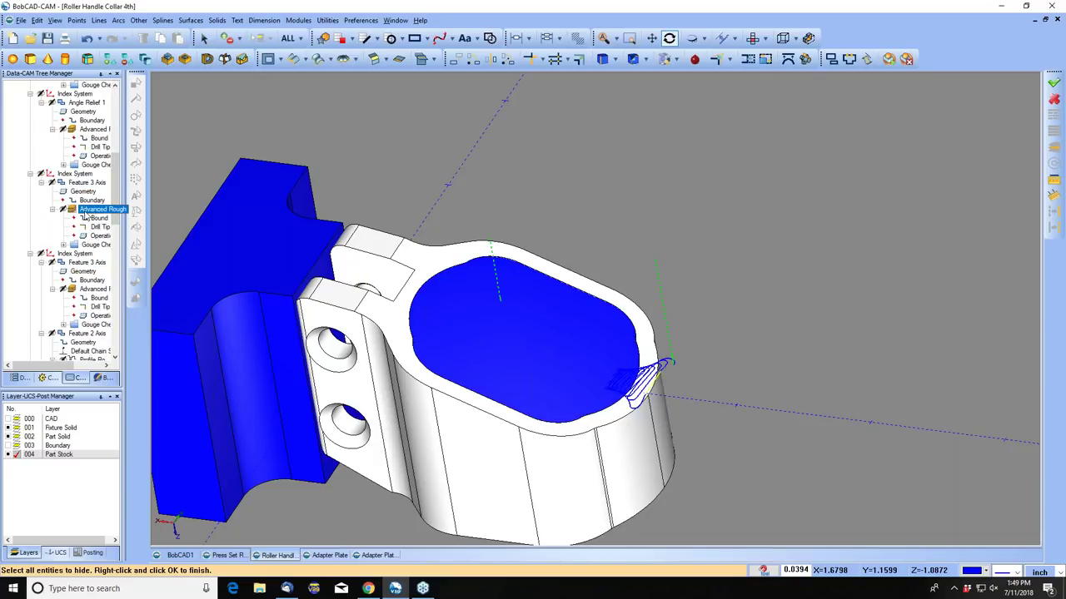
right_click(80, 182)
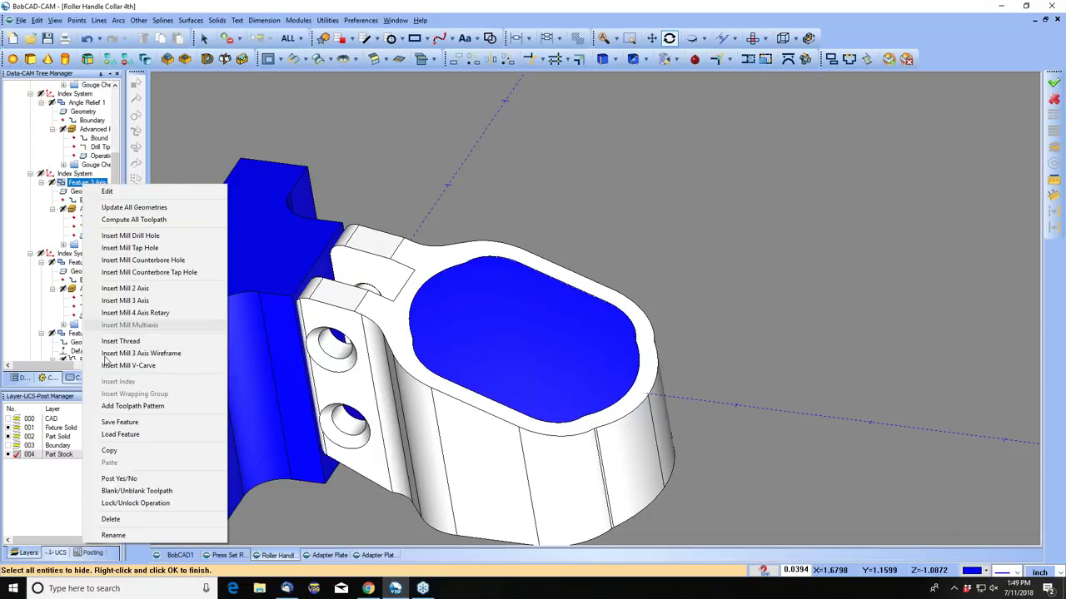
click(133, 491)
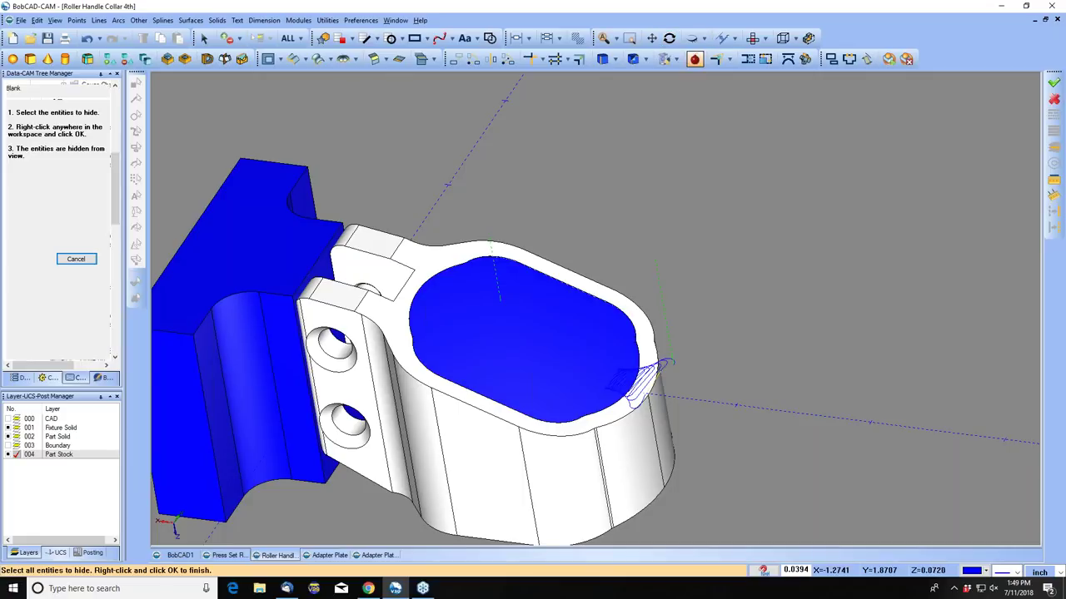
right_click(605, 221)
click(626, 218)
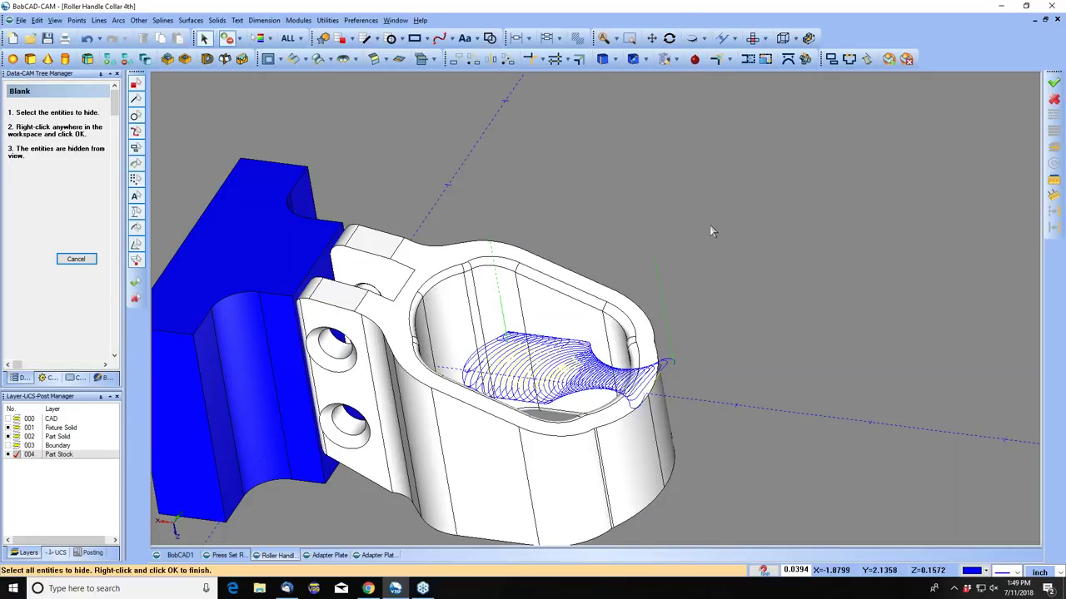
scroll(635, 175, up, 3)
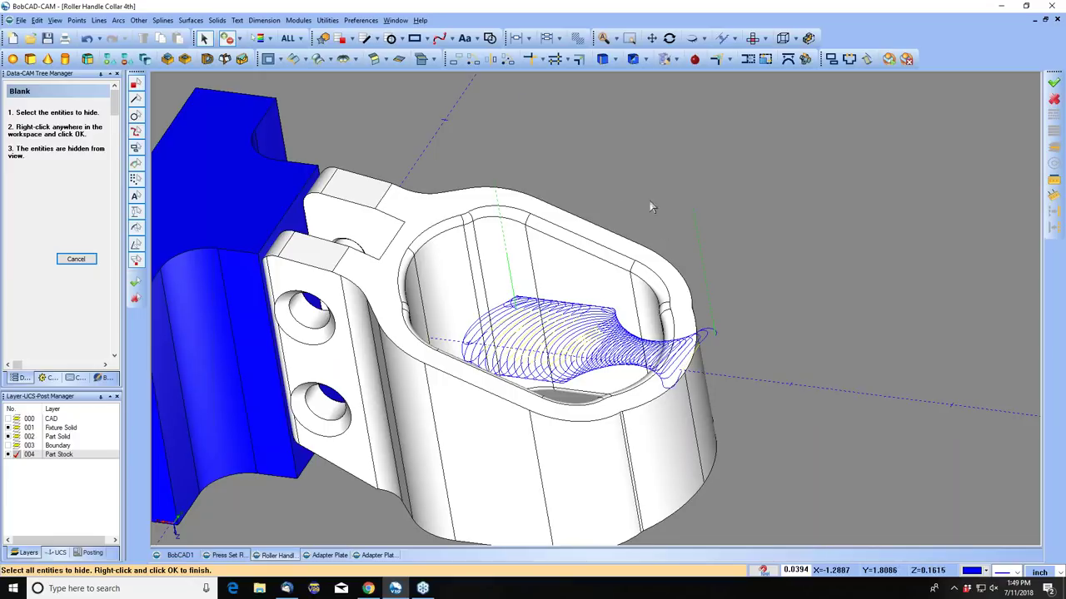
scroll(650, 254, up, 2)
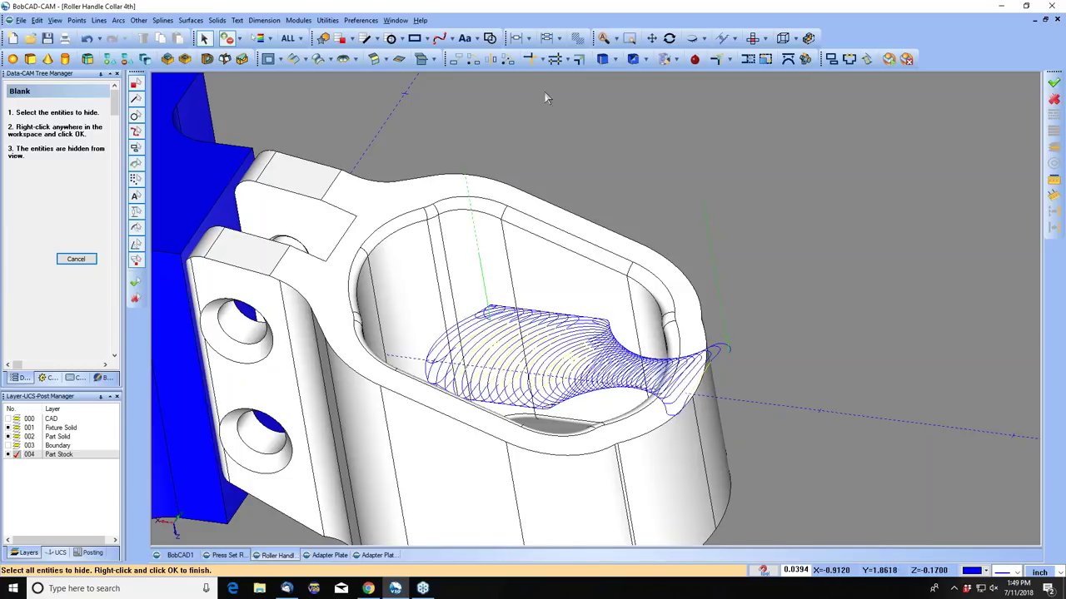
click(190, 20)
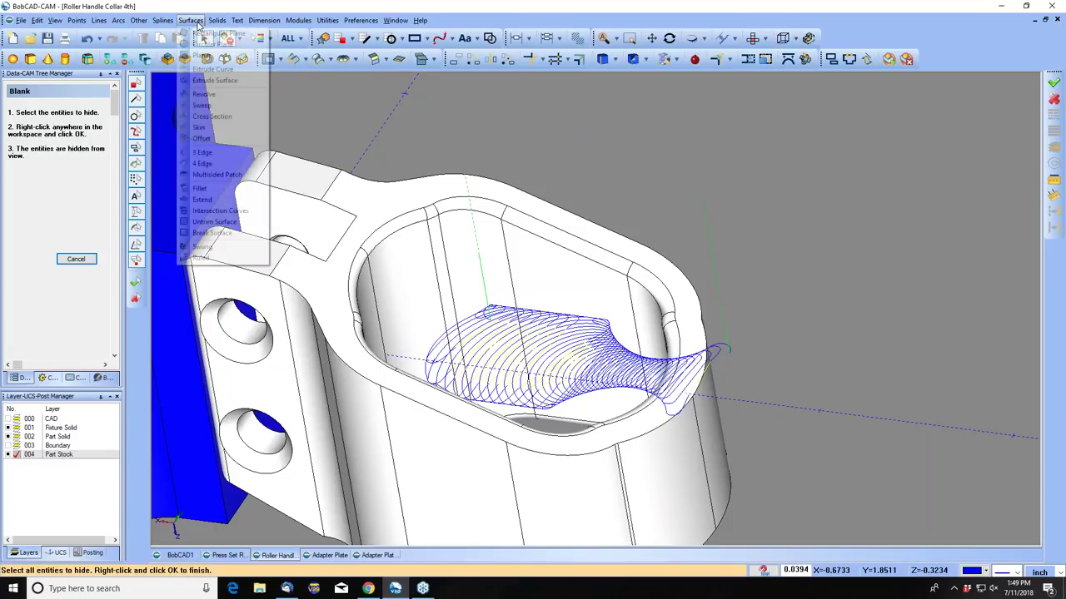
click(237, 71)
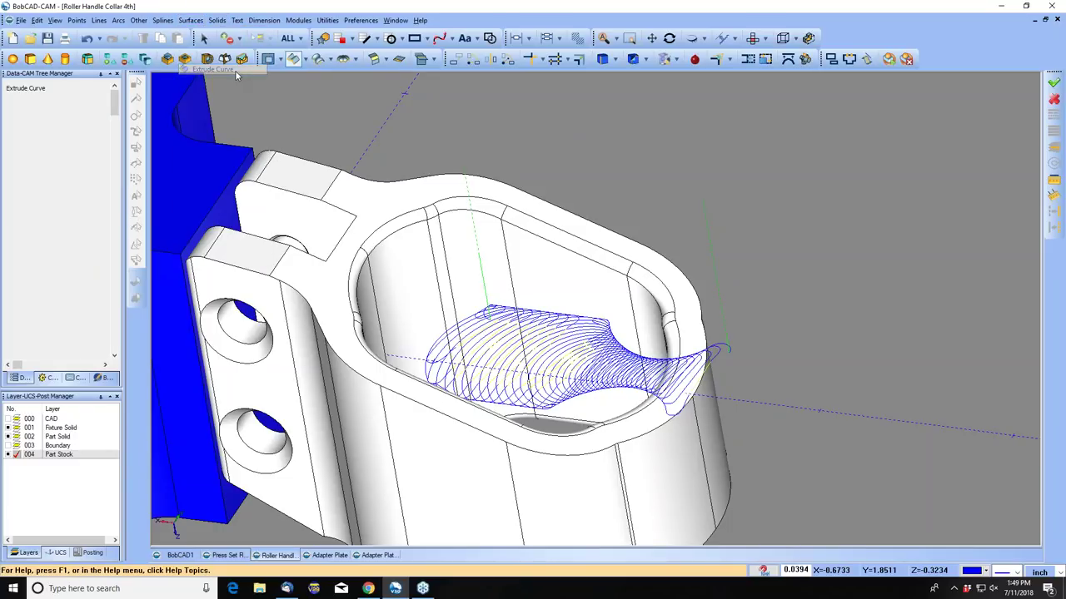
click(502, 210)
click(429, 210)
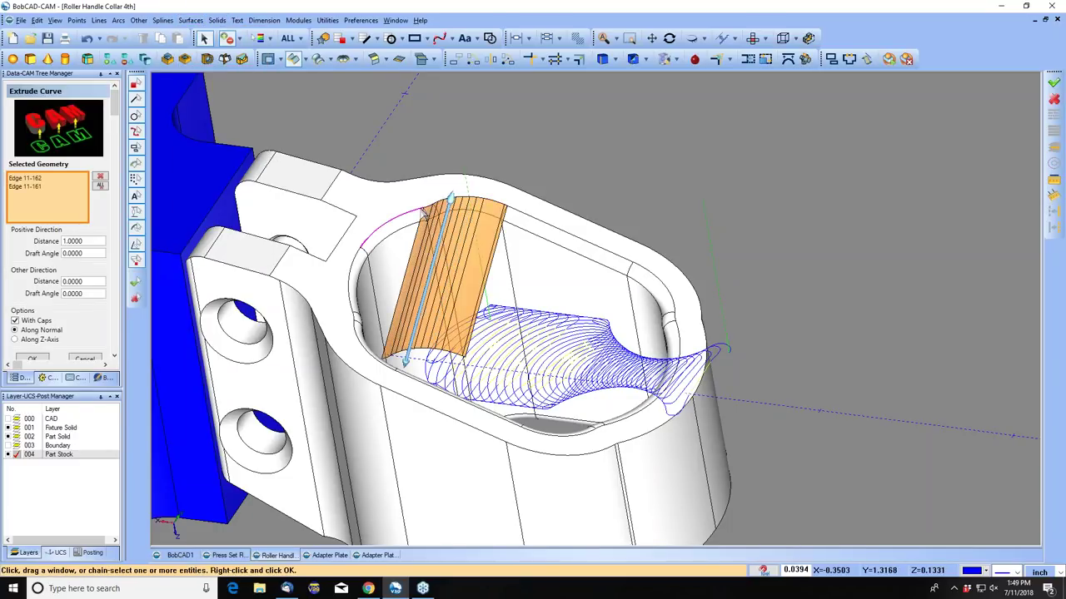
click(383, 266)
click(356, 318)
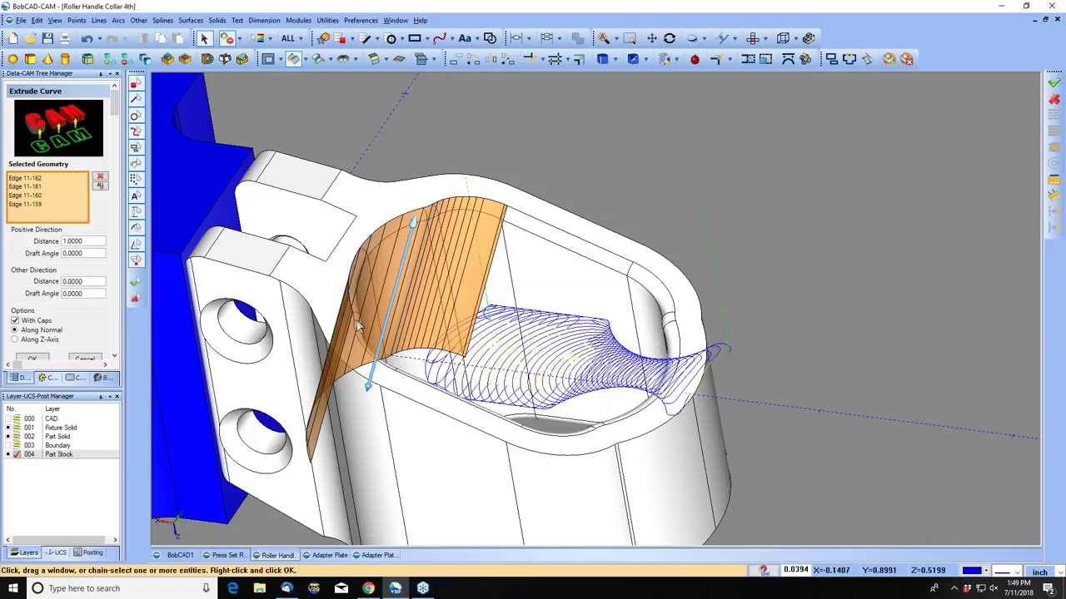
click(337, 367)
click(14, 339)
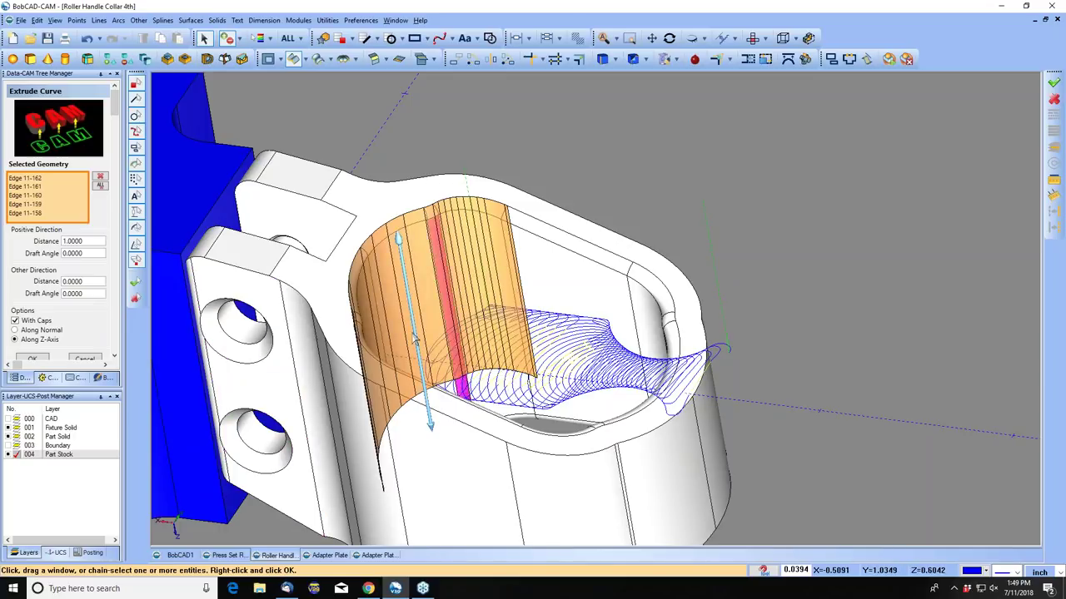
click(471, 408)
click(547, 439)
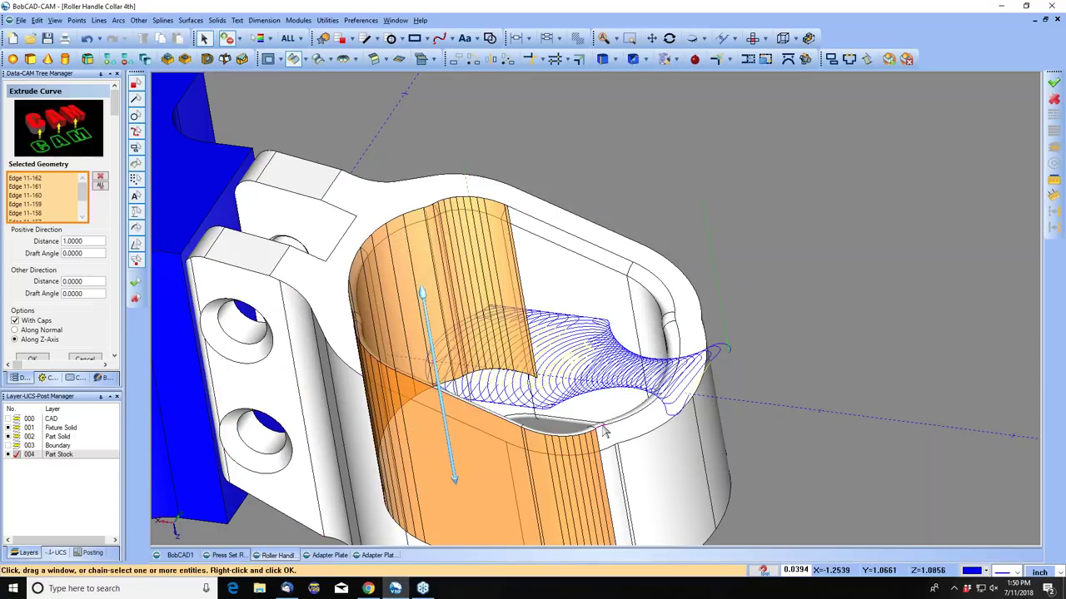
click(610, 430)
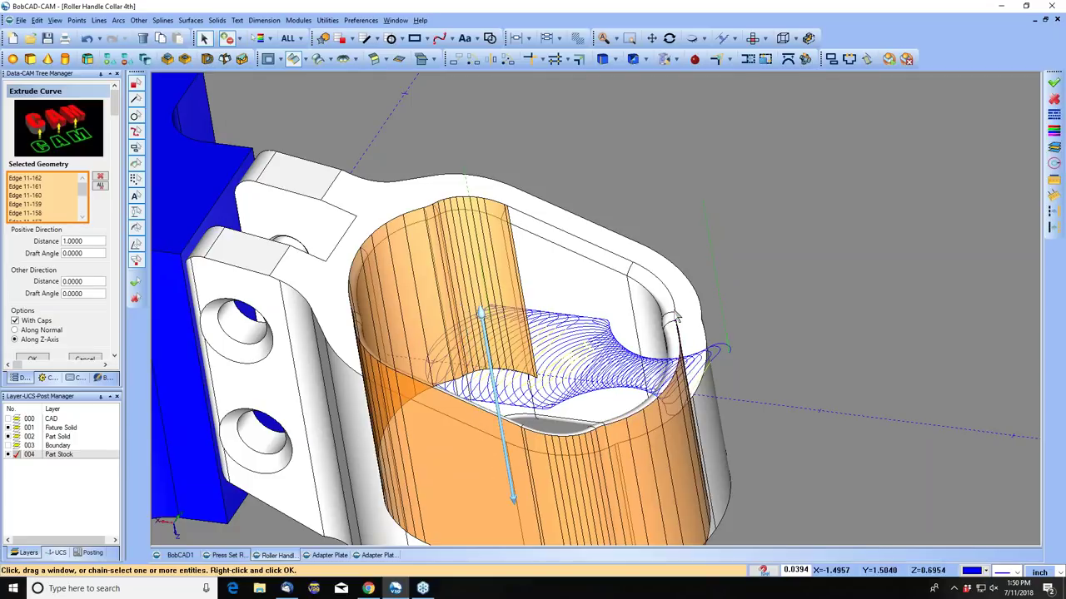
click(626, 267)
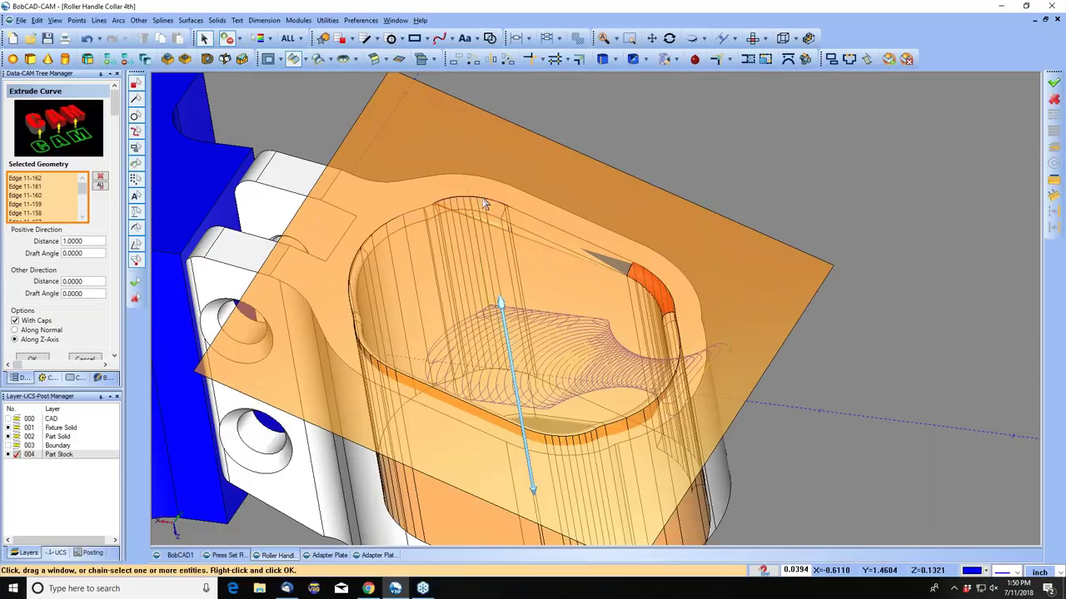
click(449, 206)
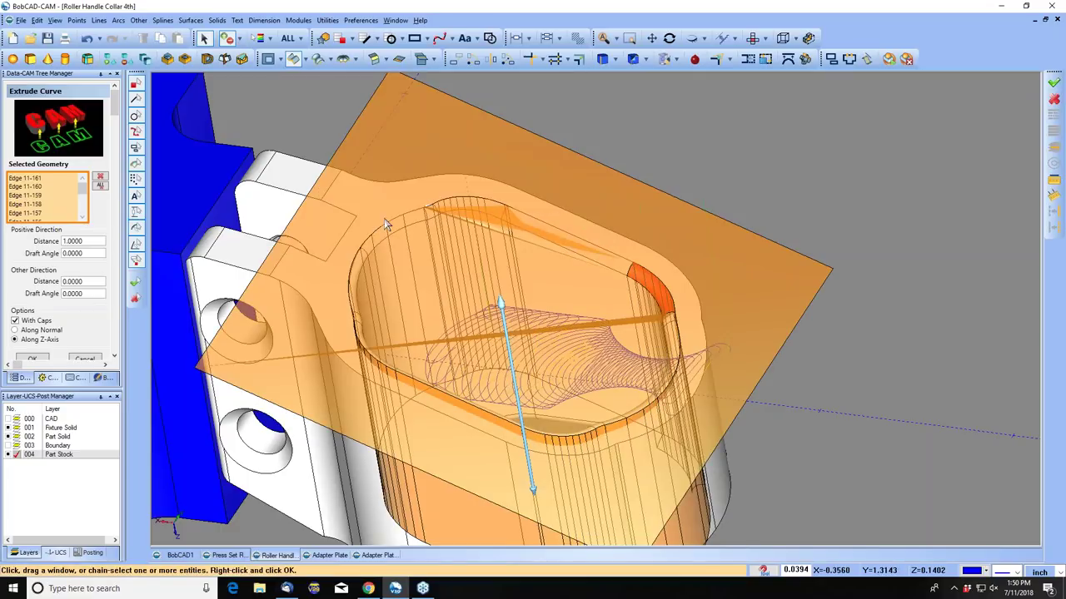
click(84, 360)
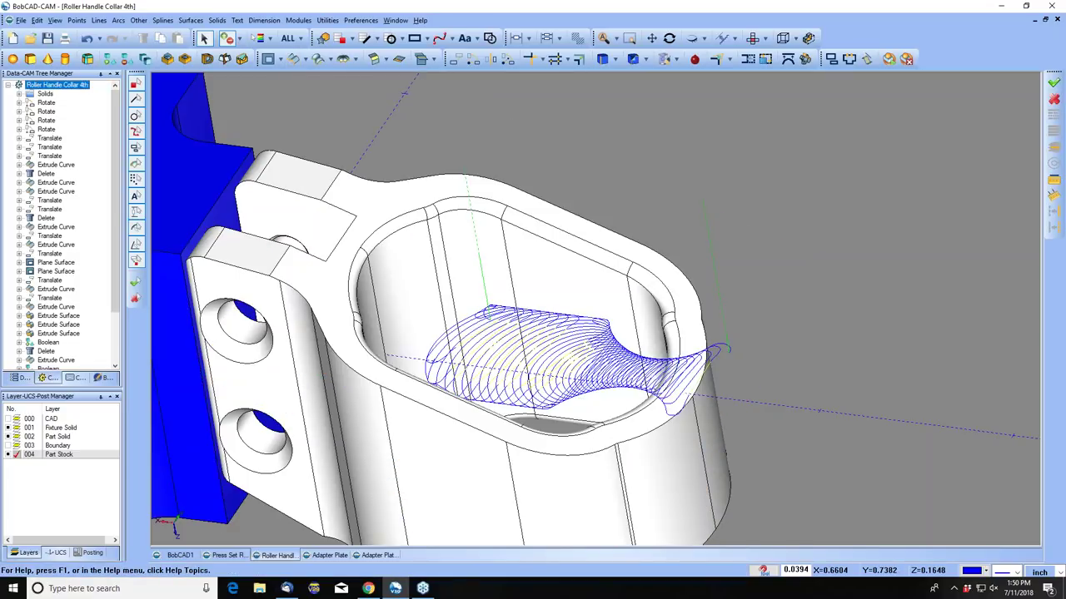
click(668, 38)
drag(523, 237, 598, 187)
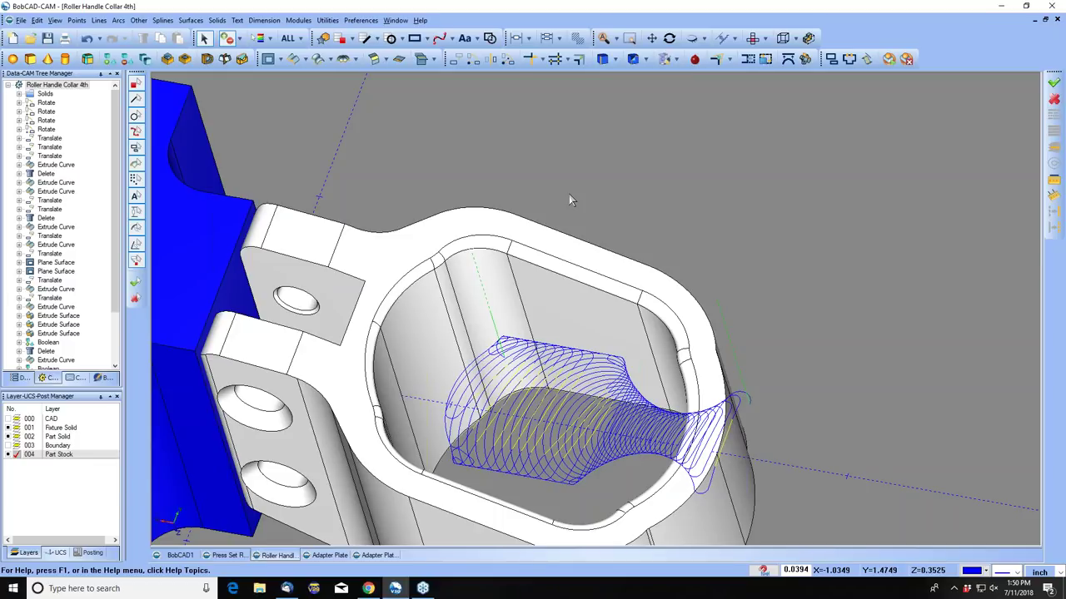
scroll(570, 200, up, 2)
scroll(605, 214, up, 2)
scroll(606, 215, down, 4)
scroll(605, 217, down, 1)
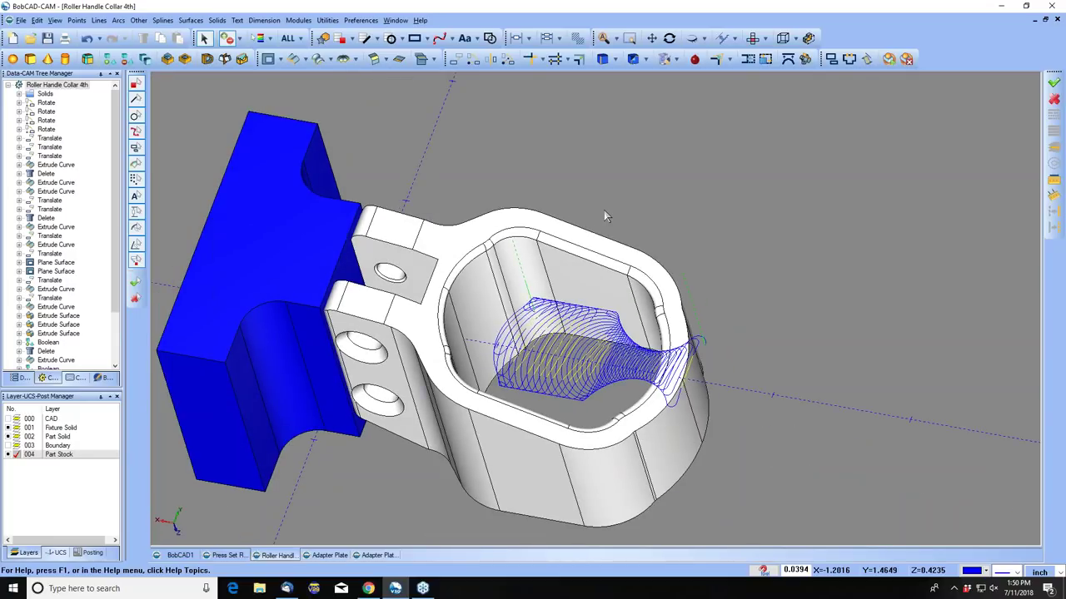
Compute All Toolpath on the second Feature 3 Axis and orbit to look into the bore.
click(85, 379)
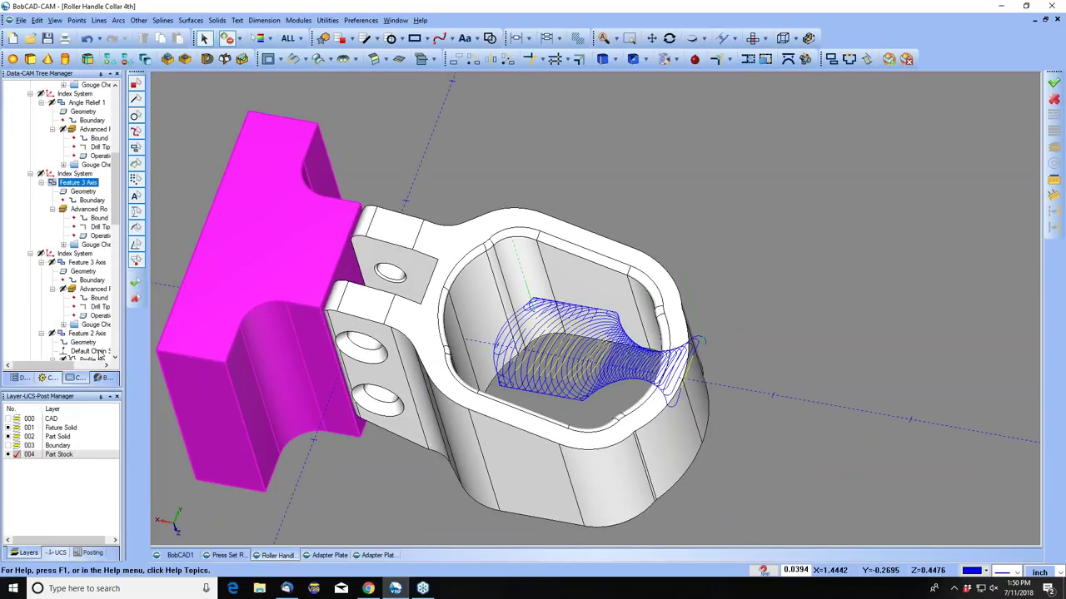
scroll(100, 208, down, 3)
click(89, 183)
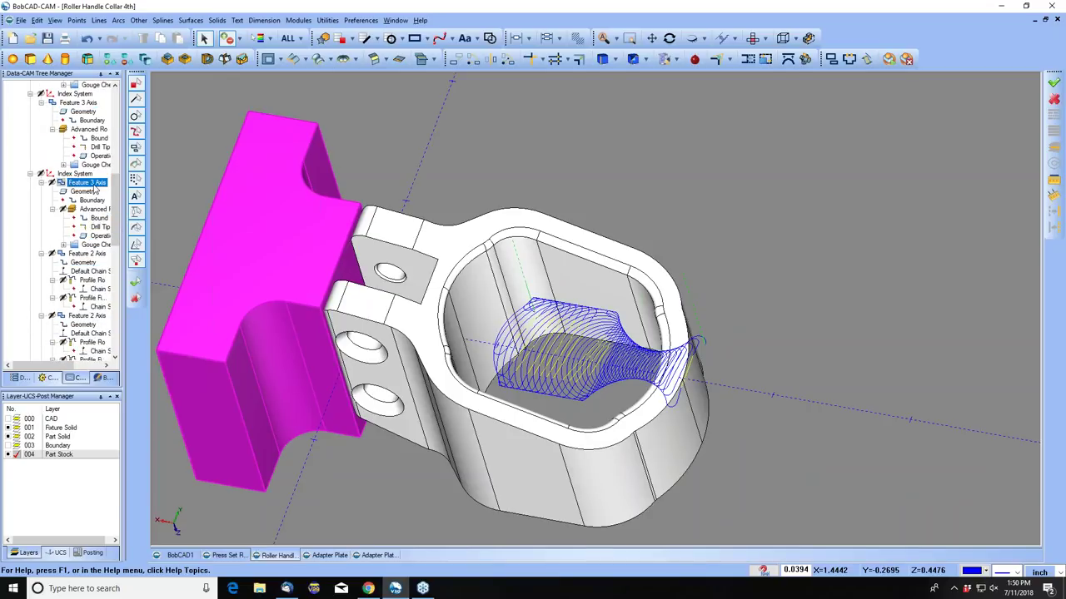
right_click(94, 190)
click(144, 220)
middle_drag(638, 194, 619, 215)
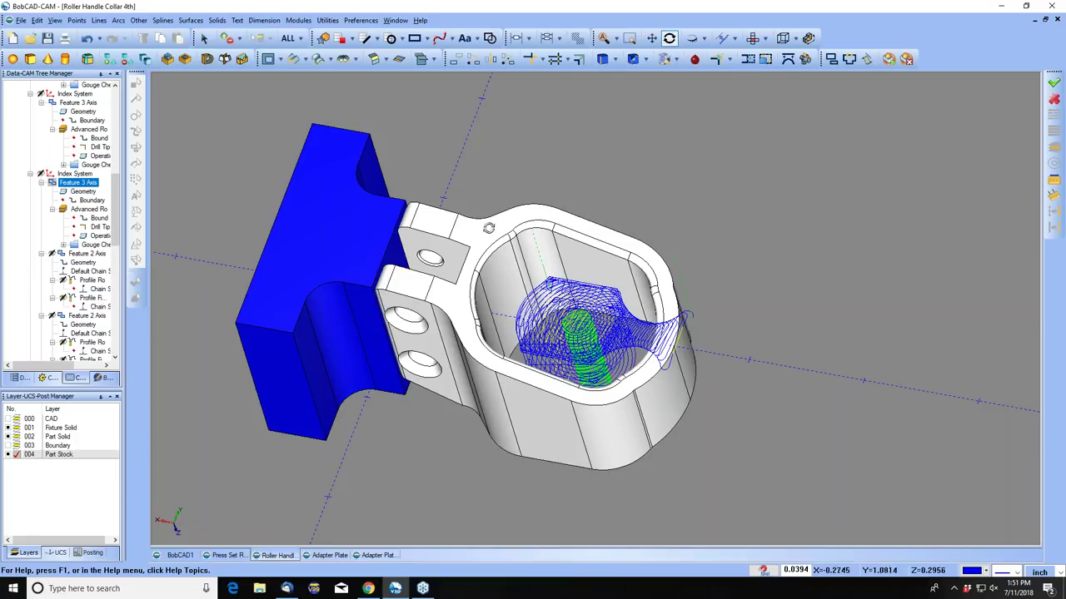
drag(456, 351, 520, 154)
scroll(527, 139, up, 2)
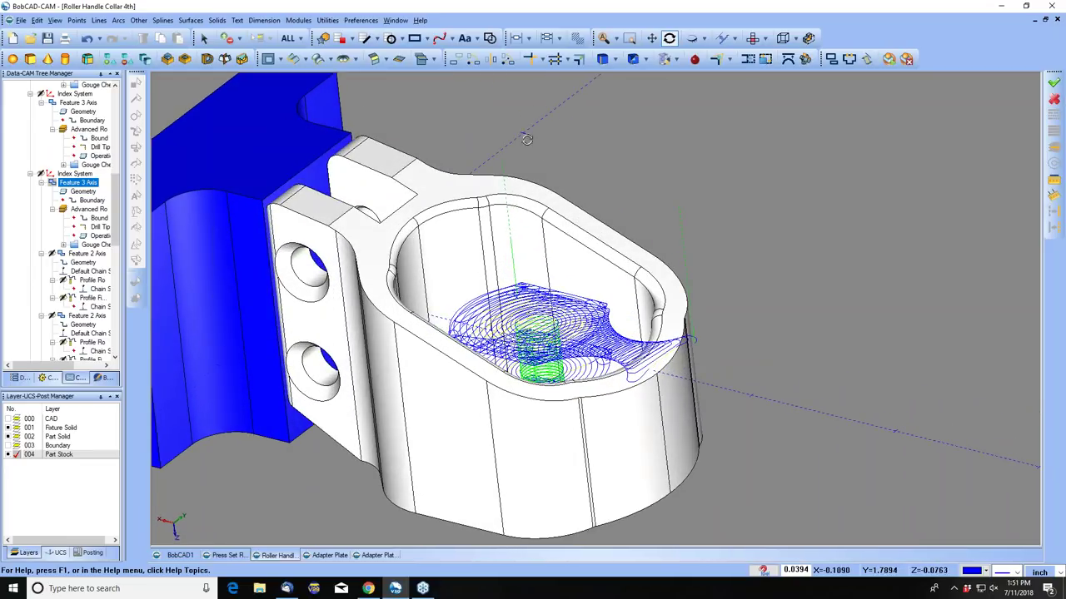
key(Escape)
Hide the Feature 3 Axis toolpath, leaving only the morph passes across the pocket floor.
right_click(91, 183)
click(142, 489)
scroll(117, 235, down, 7)
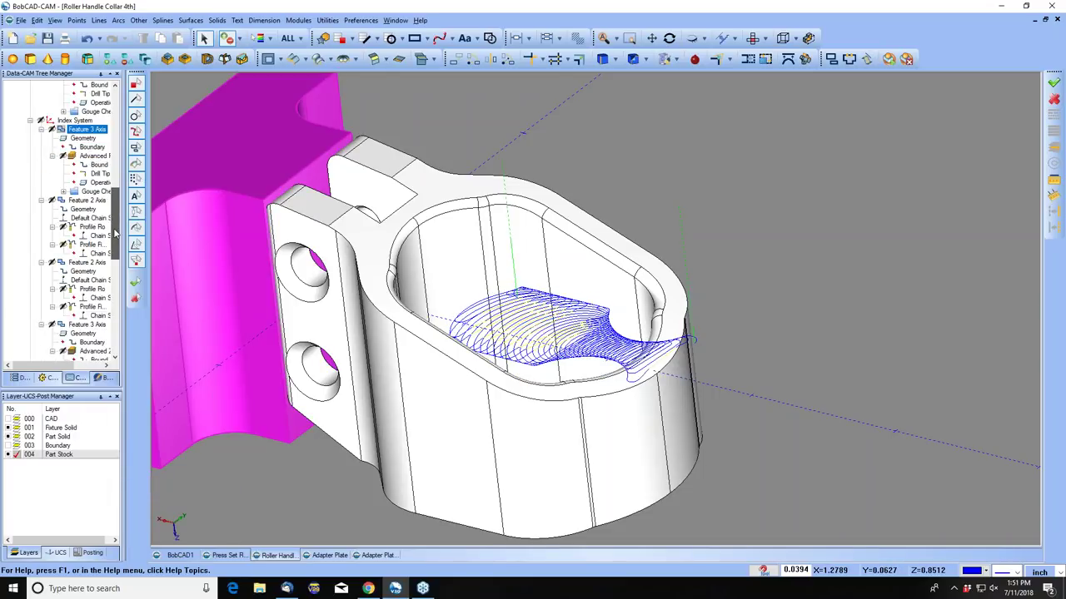
click(92, 246)
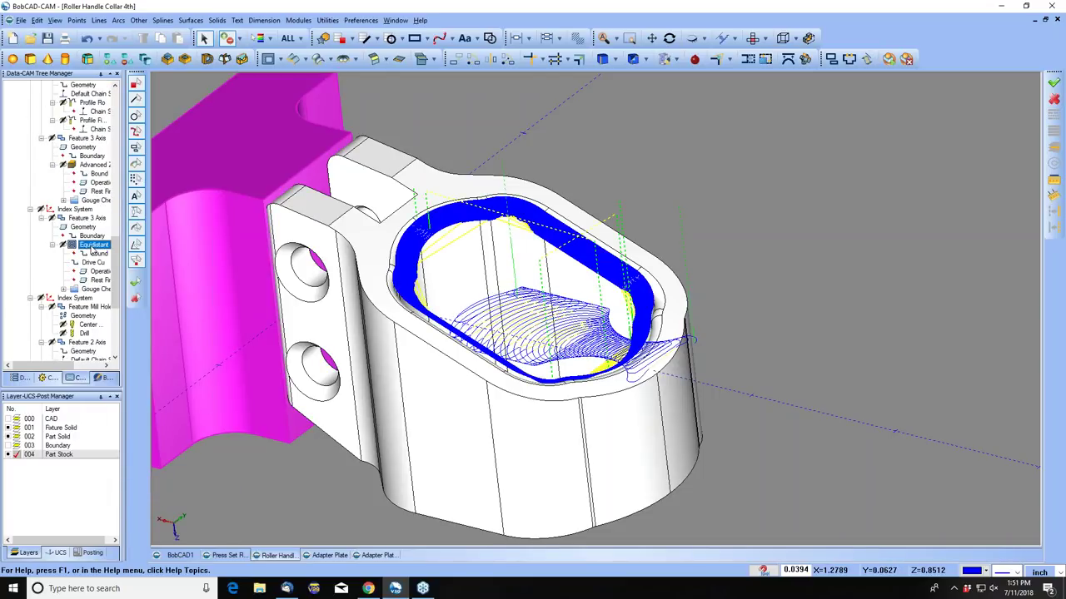
click(87, 218)
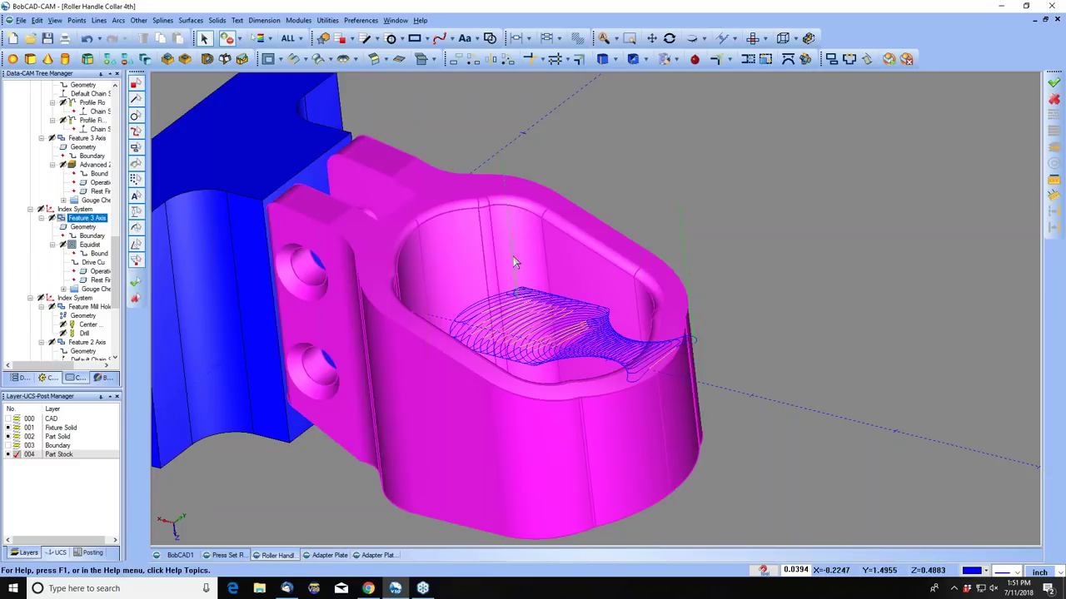
middle_drag(514, 263, 769, 316)
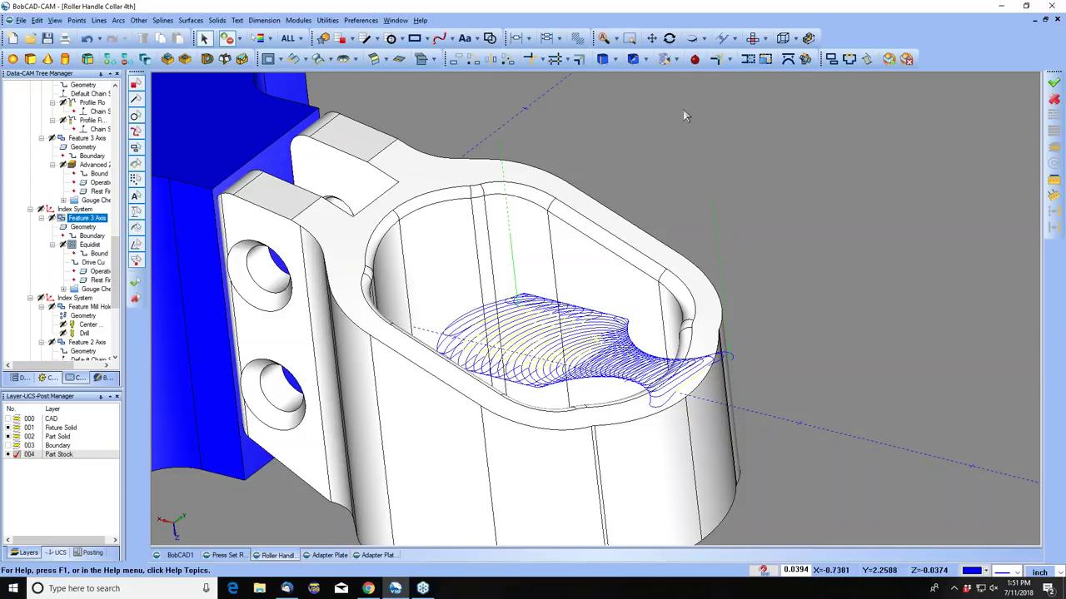
click(262, 116)
click(84, 218)
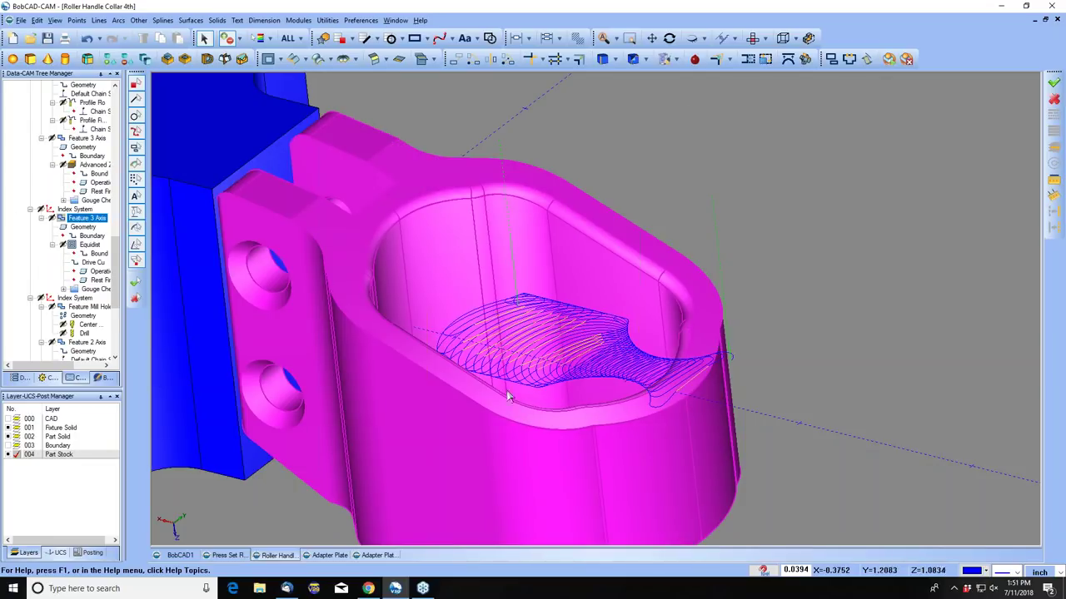
click(82, 227)
click(86, 219)
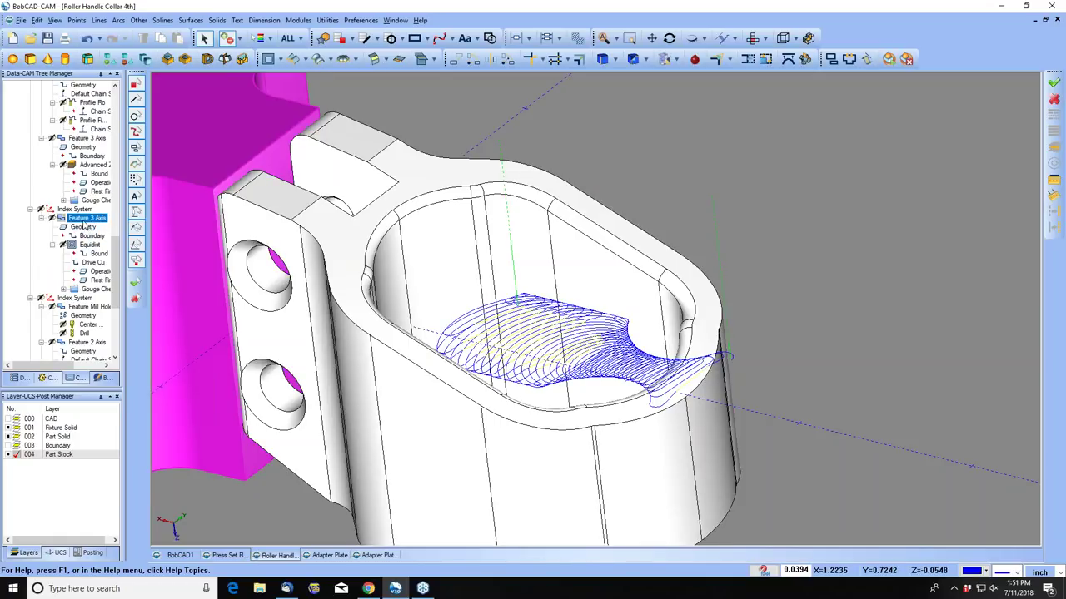
Unblank the Feature 3 Axis toolpath and zoom into its passes along the pocket walls.
right_click(85, 219)
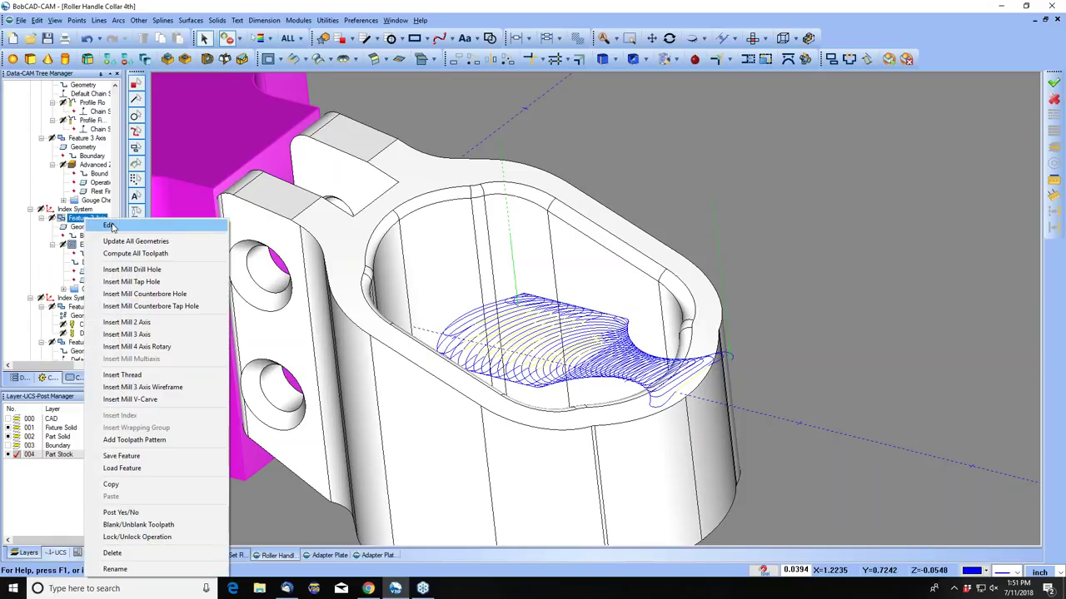
click(138, 525)
scroll(503, 226, up, 2)
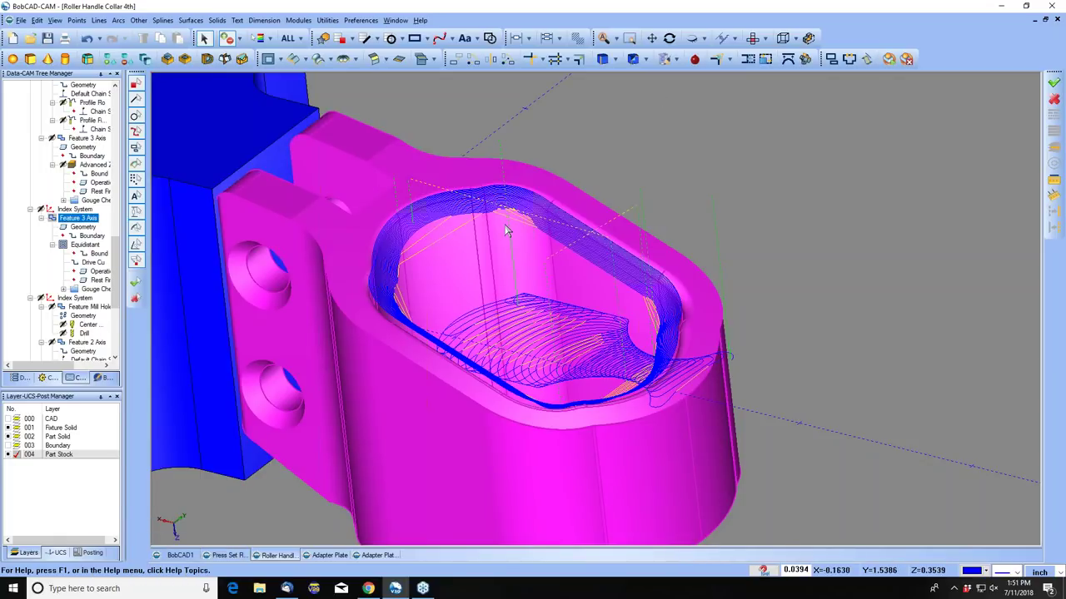
scroll(505, 231, up, 2)
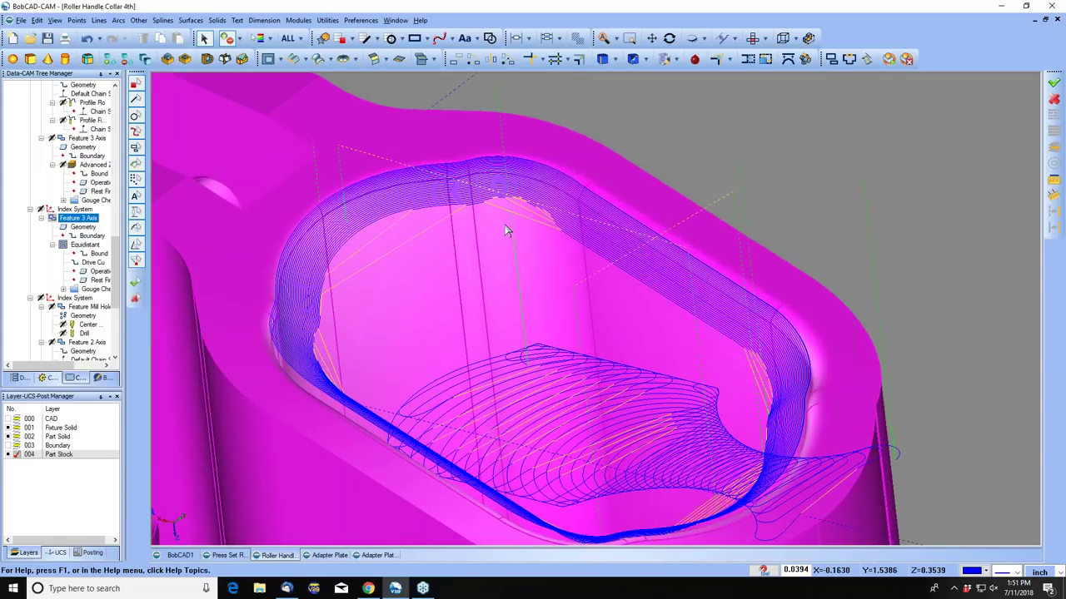
scroll(505, 231, up, 1)
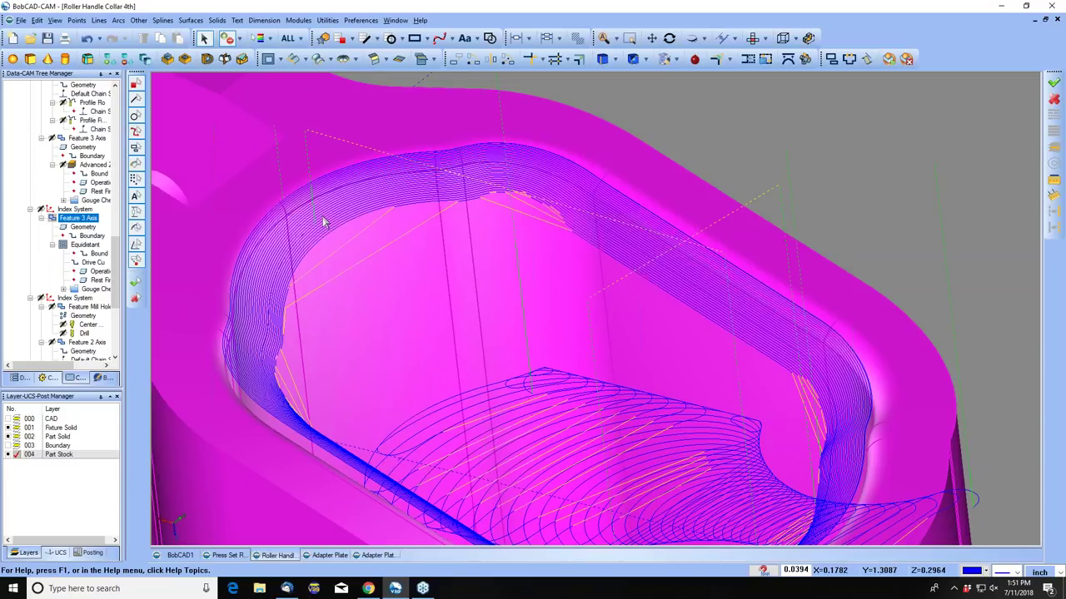
scroll(325, 221, down, 2)
middle_drag(325, 222, 566, 132)
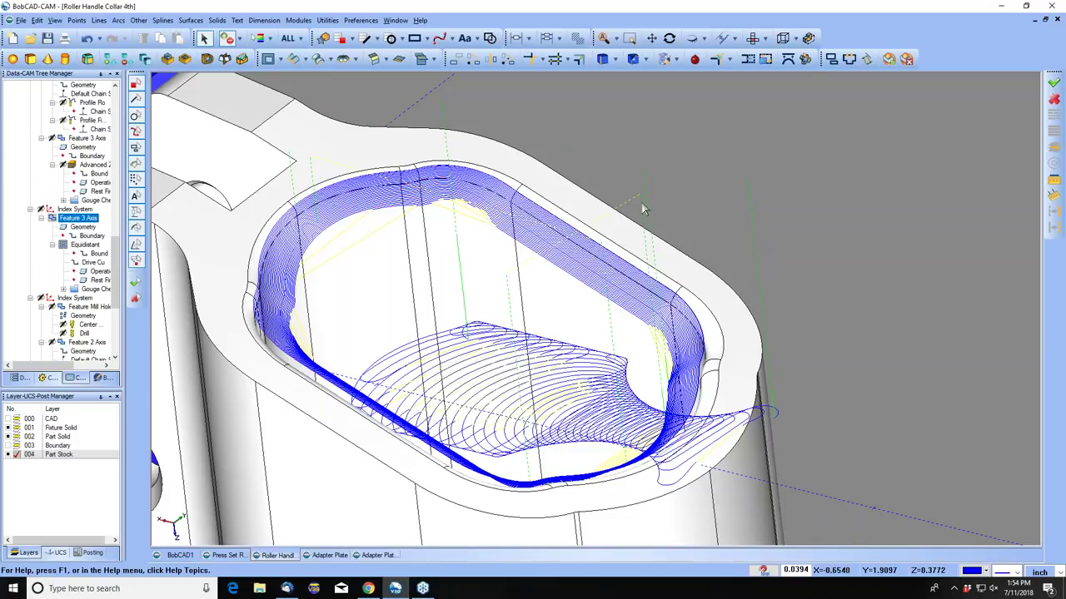
scroll(652, 207, down, 2)
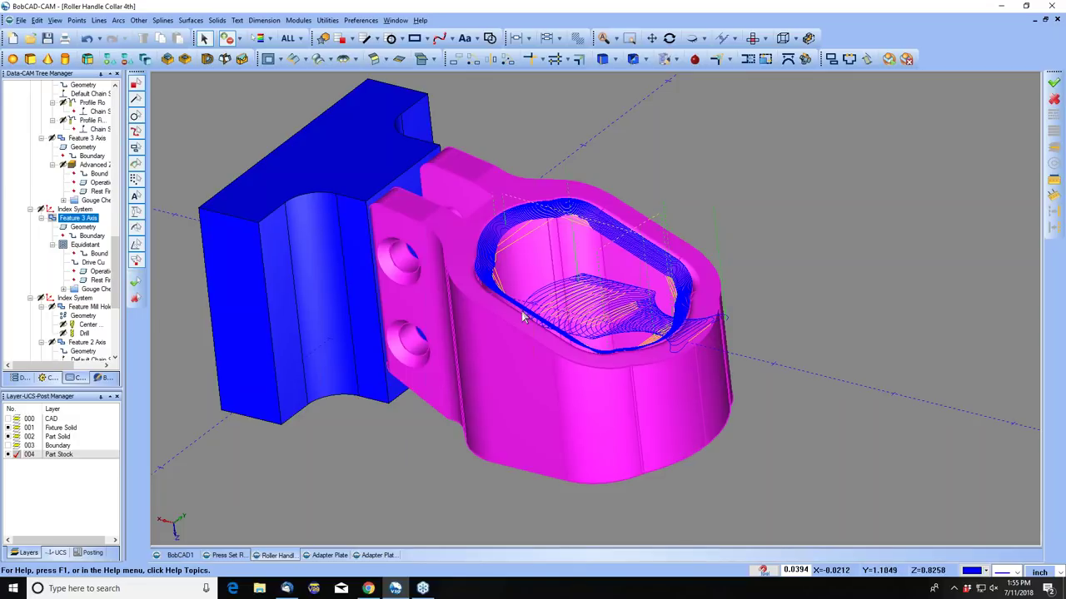
Orbit around the collar's pocket and accept the Verify Database Operation prompt.
click(671, 41)
scroll(539, 382, down, 4)
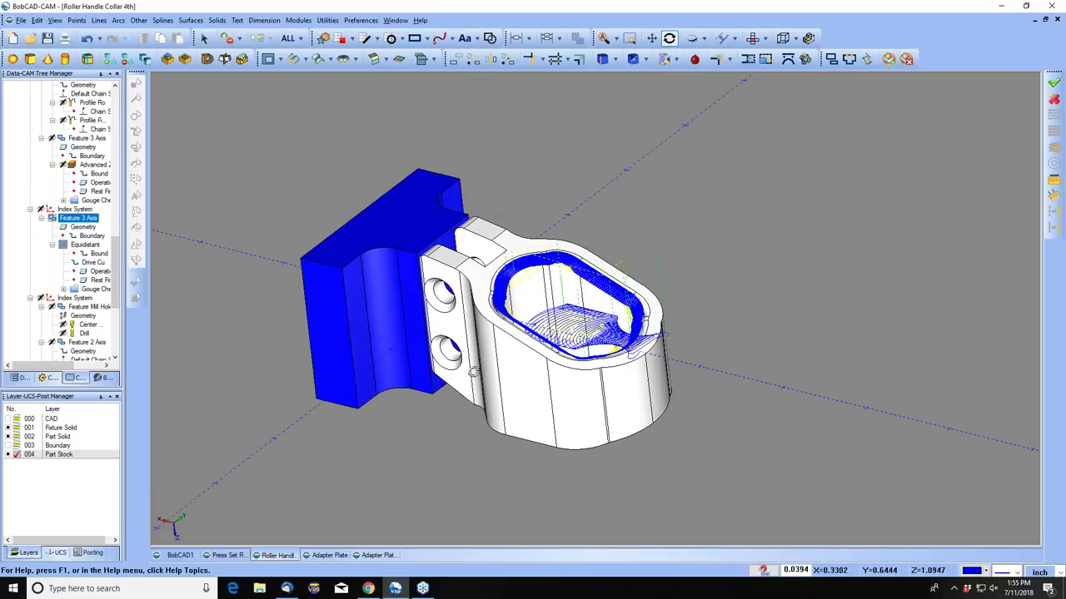
drag(460, 359, 528, 154)
scroll(339, 321, up, 5)
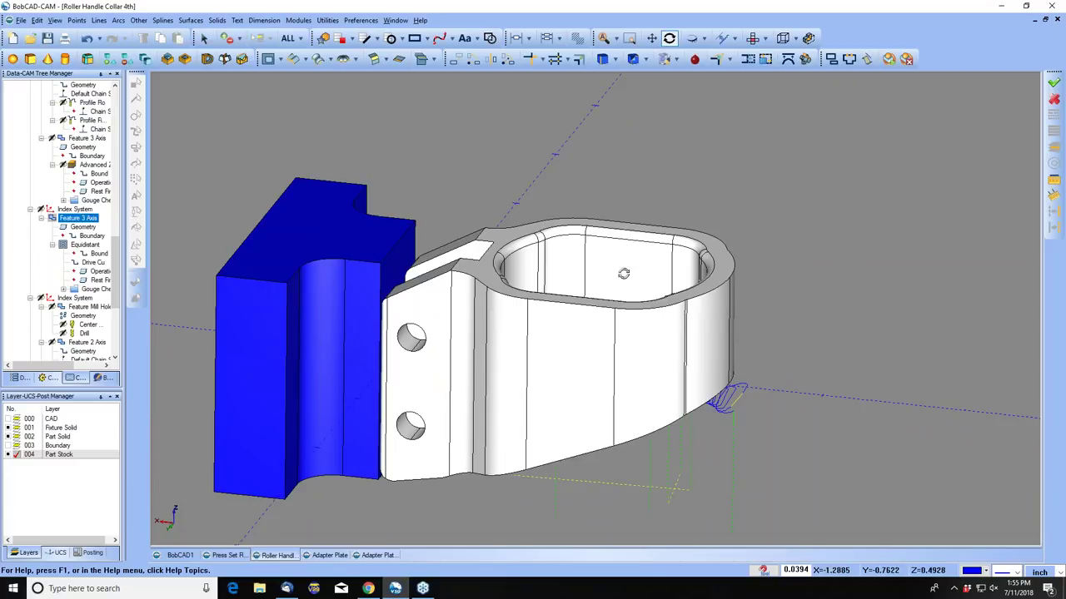
scroll(620, 279, down, 1)
drag(479, 388, 512, 213)
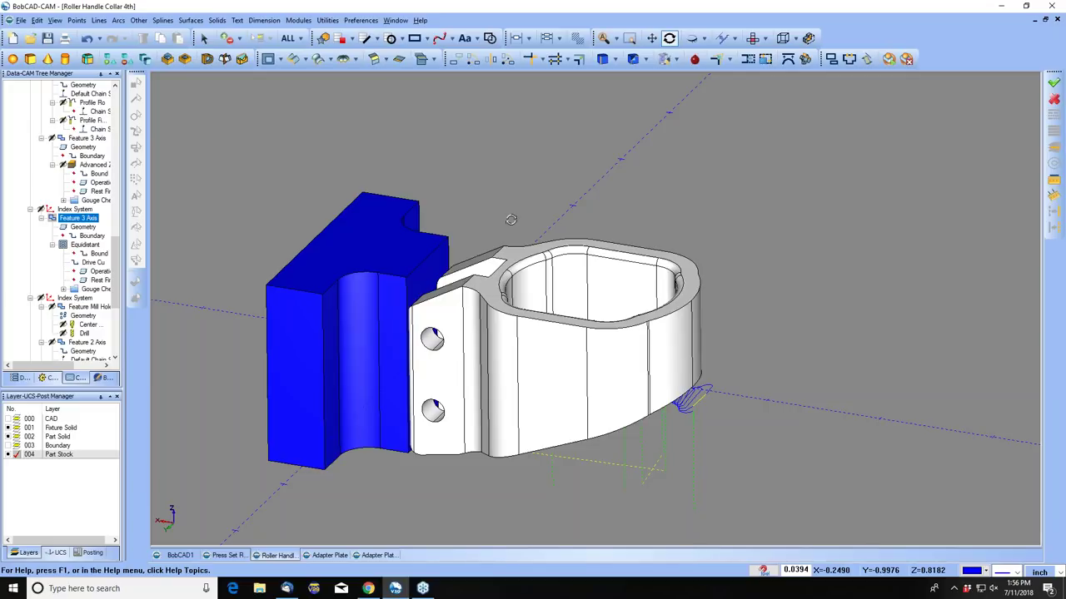
middle_drag(491, 237, 557, 223)
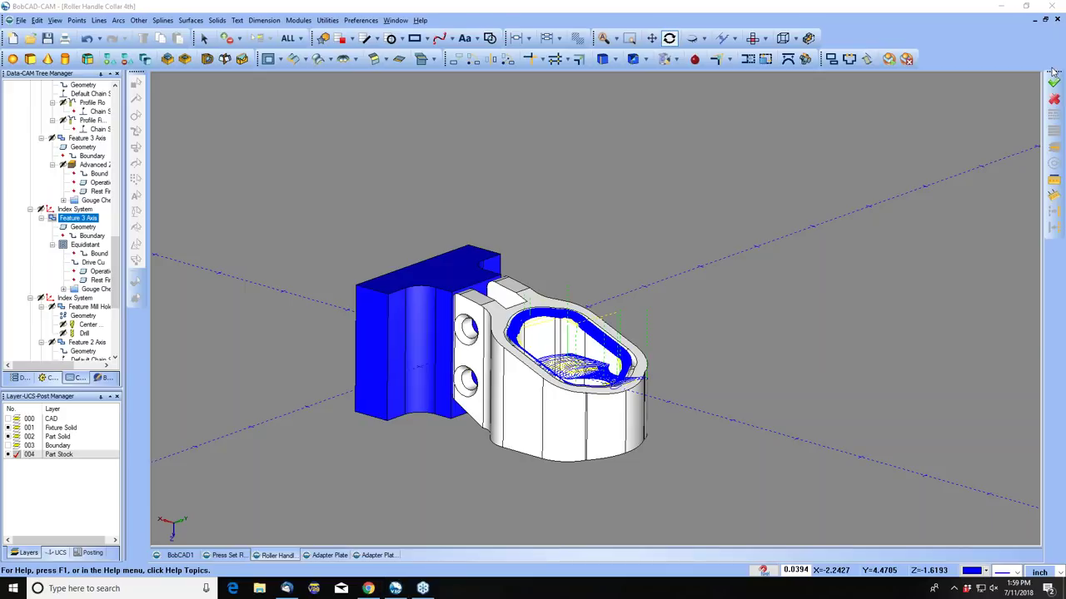
key(Return)
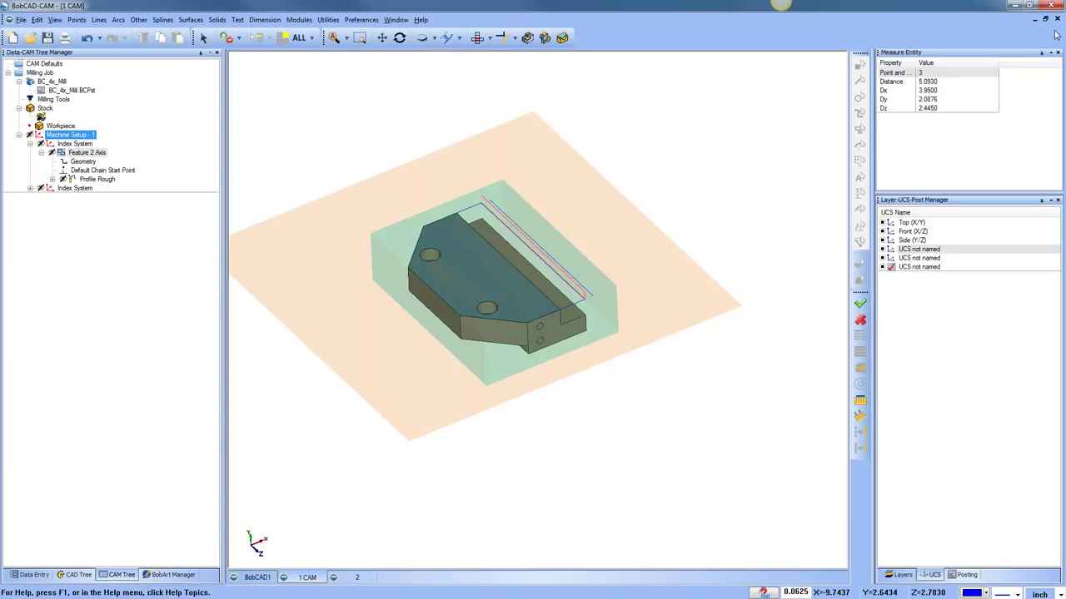
Close the 1 CAM, 2 and BobCAD1 documents without saving.
click(1057, 20)
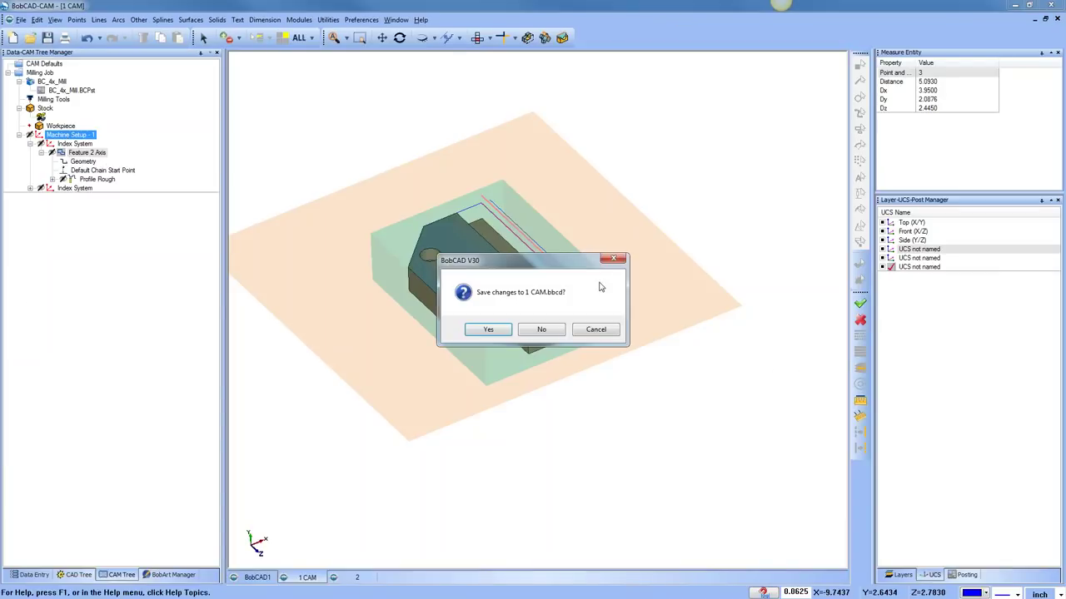
click(542, 327)
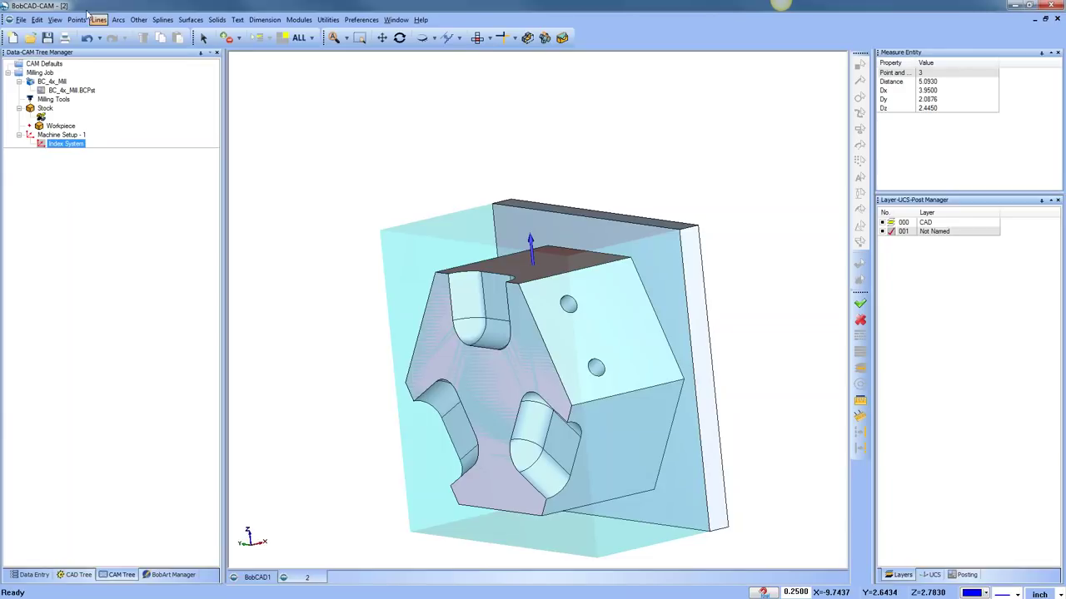
click(1057, 18)
click(541, 329)
click(1057, 18)
click(541, 330)
Open the Roller Handle Collar 4th.bbcd job file.
click(30, 37)
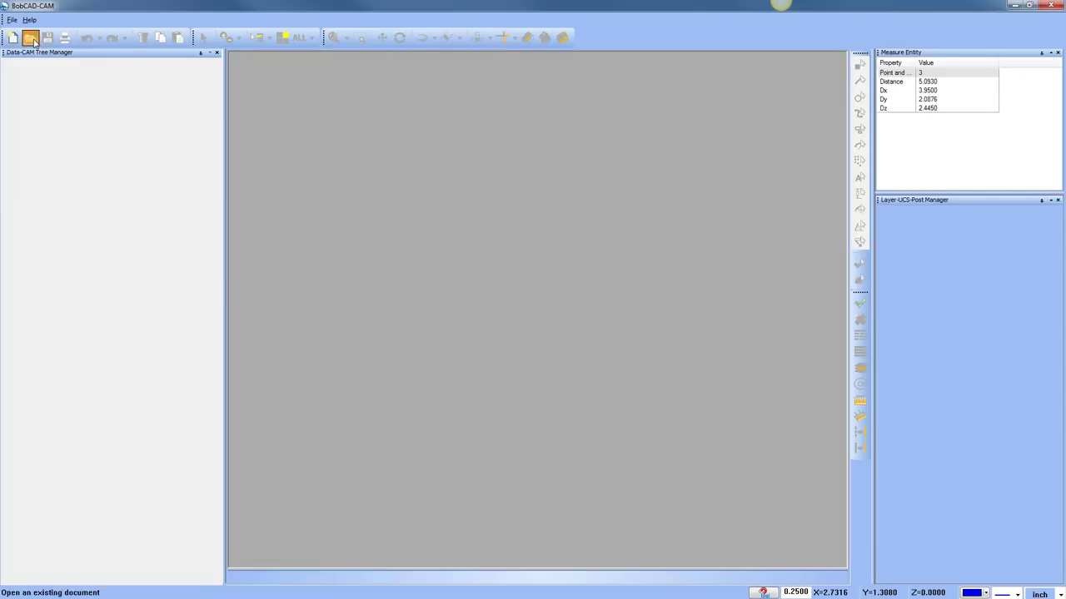
click(454, 348)
click(456, 338)
click(593, 383)
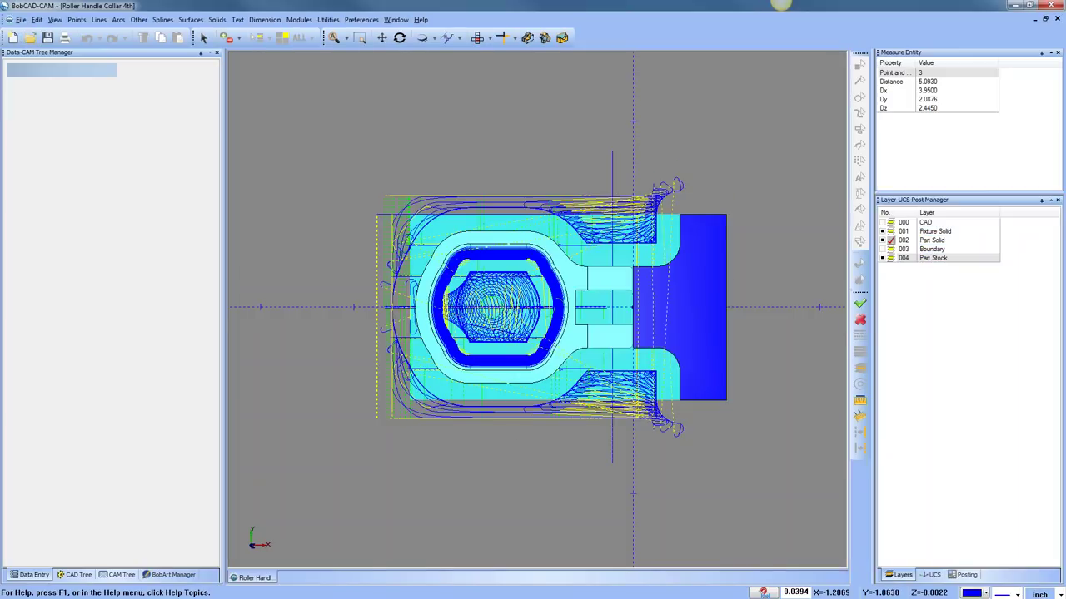
middle_drag(500, 275, 549, 375)
Hide all toolpaths under Machine Setup - 1.
click(118, 575)
click(62, 135)
right_click(66, 137)
click(93, 355)
middle_drag(315, 304, 708, 366)
Show the Equidistant toolpath under the top-face Index System and inspect it in the bore.
click(81, 200)
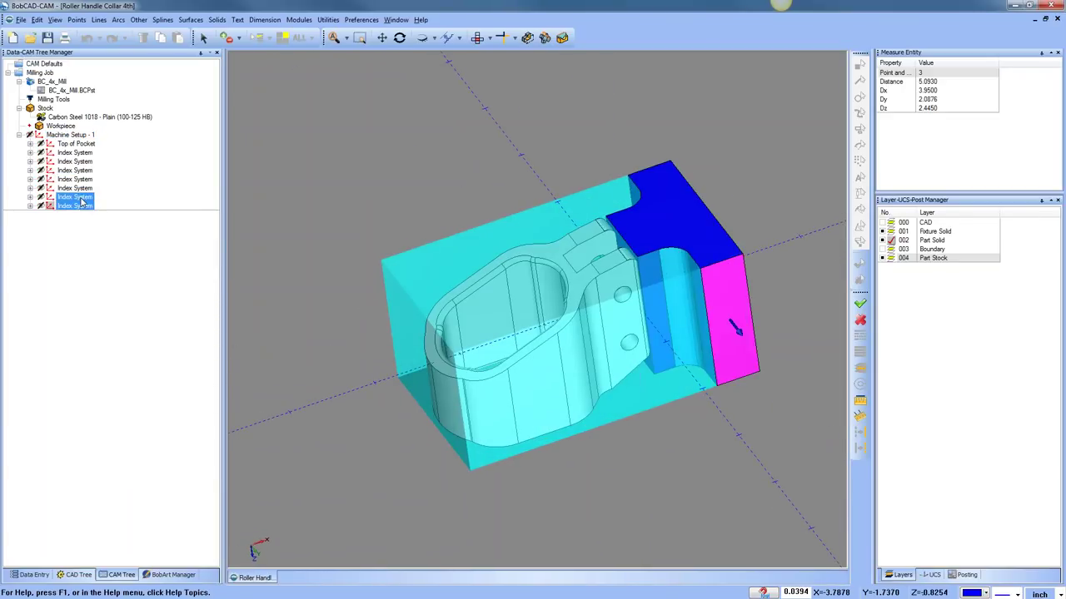
click(80, 189)
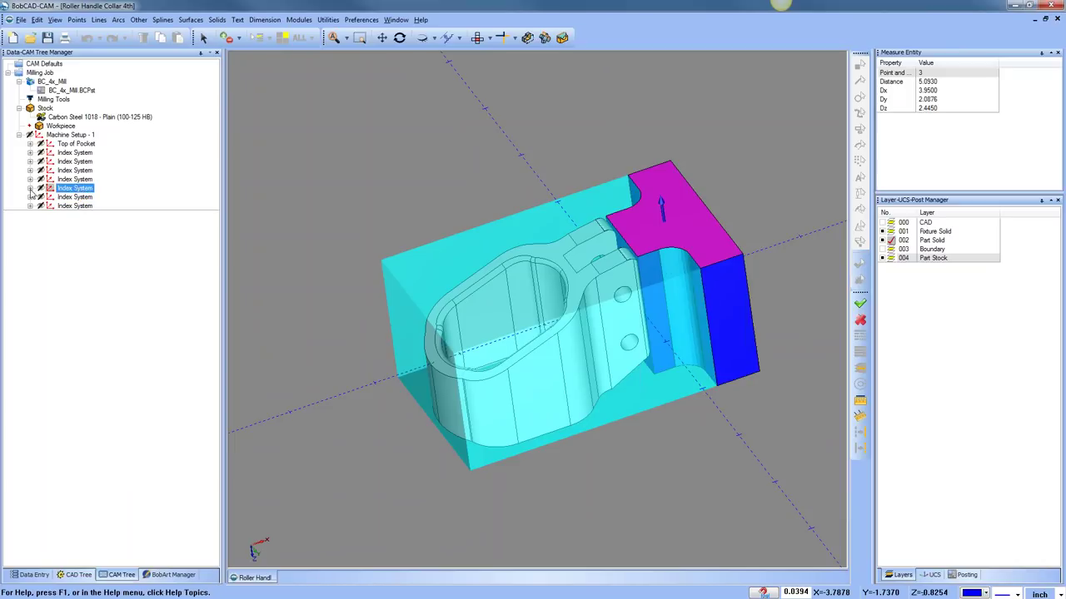
click(30, 188)
click(97, 224)
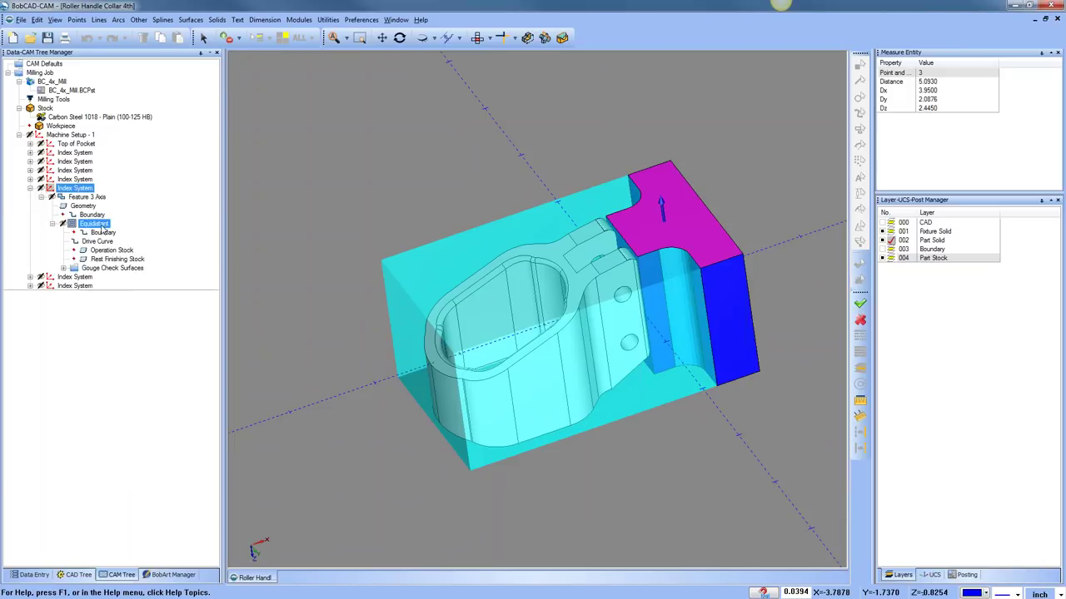
click(102, 233)
middle_drag(396, 367, 466, 324)
scroll(516, 291, up, 5)
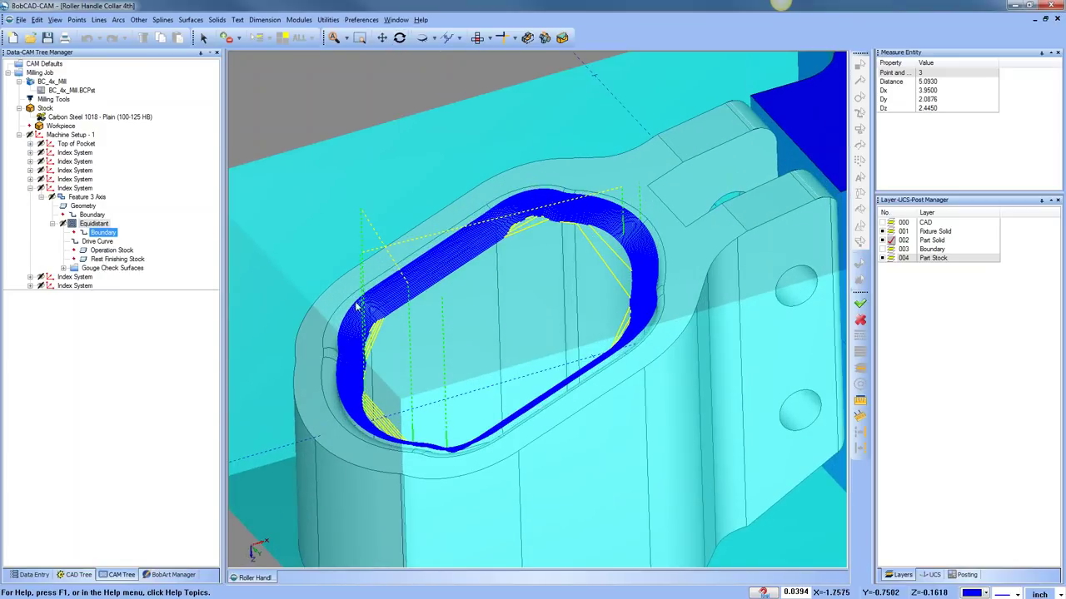
middle_drag(505, 353, 622, 331)
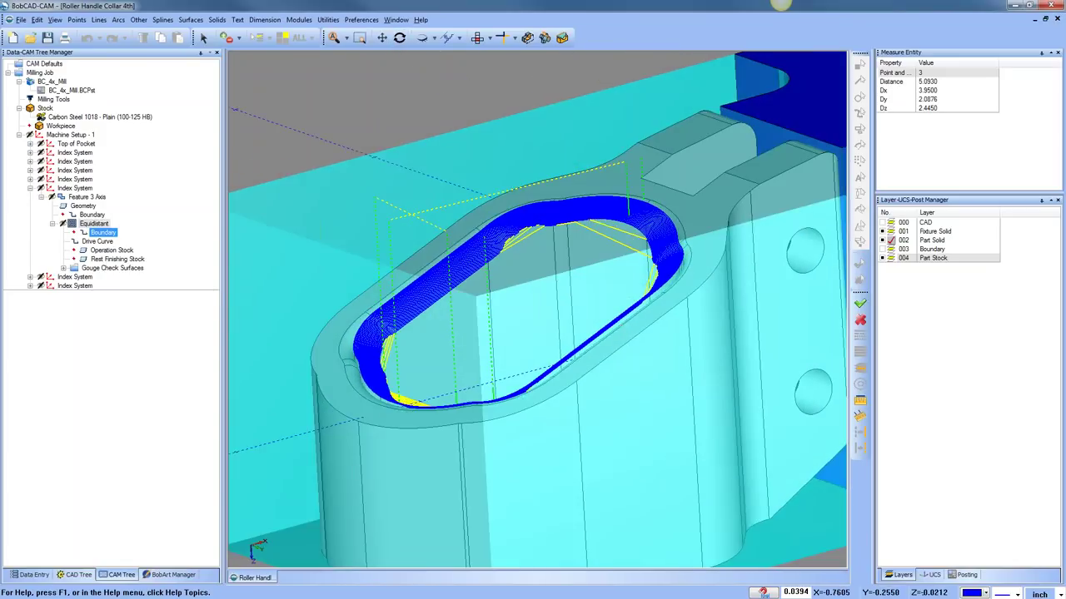
scroll(438, 283, up, 8)
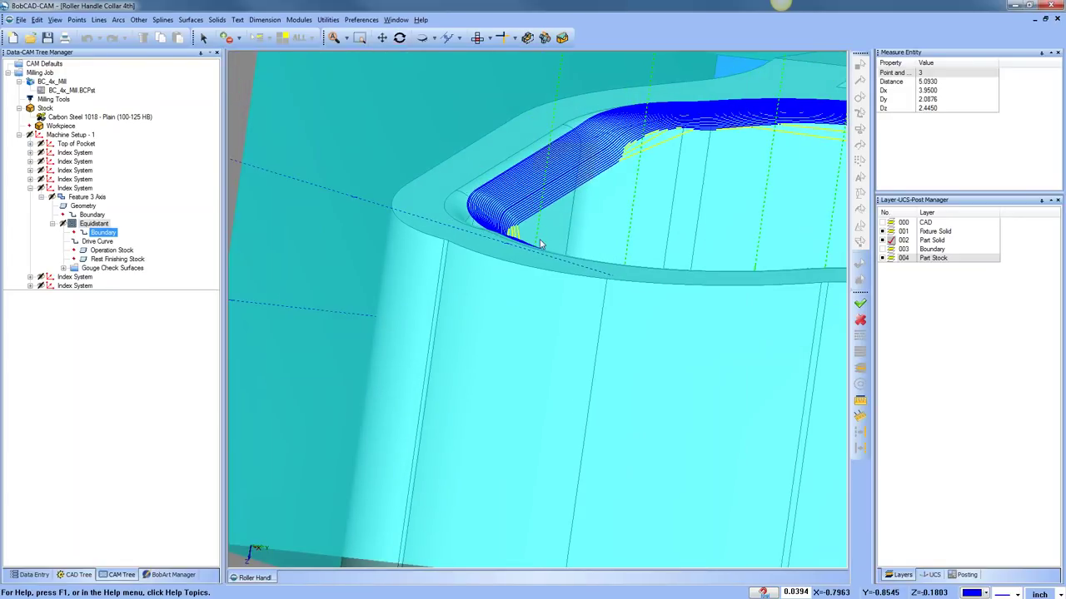
scroll(540, 243, down, 6)
Hide the cyan stock so the collar shows in plain white.
click(45, 108)
right_click(45, 108)
click(150, 156)
middle_drag(558, 265, 658, 349)
Create a Mill Multiaxis feature with the Surface > Morph between 2 surfaces pattern, then go Next.
click(82, 206)
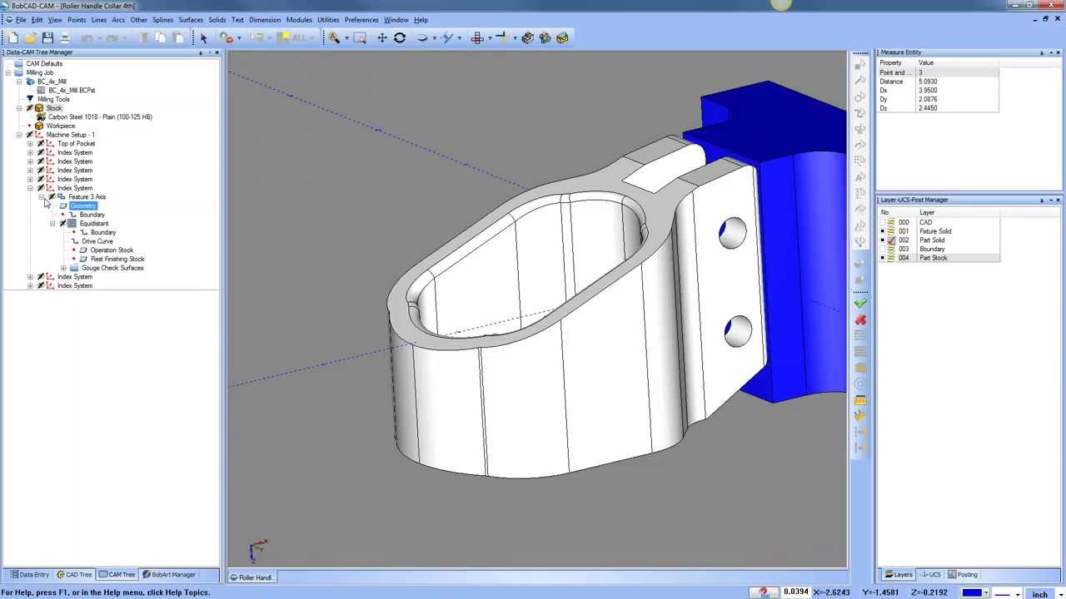
click(40, 197)
right_click(71, 189)
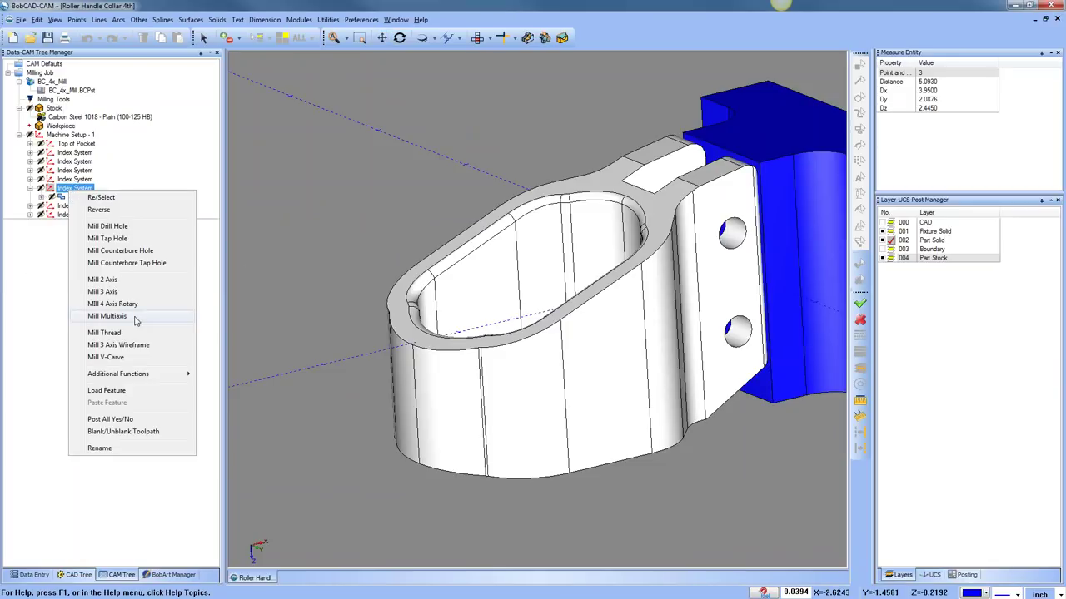
click(108, 316)
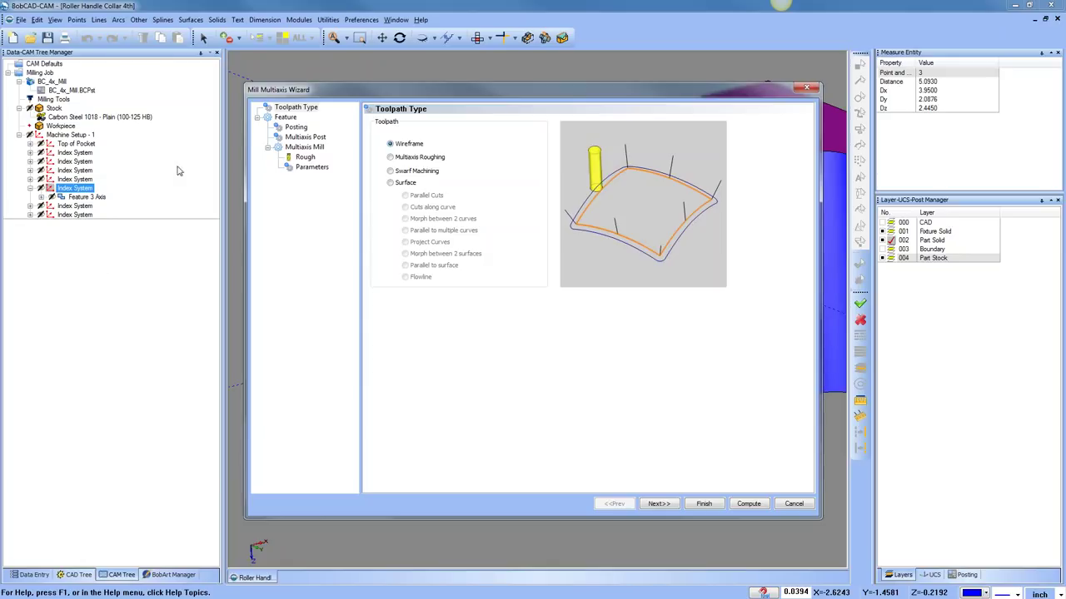
click(389, 182)
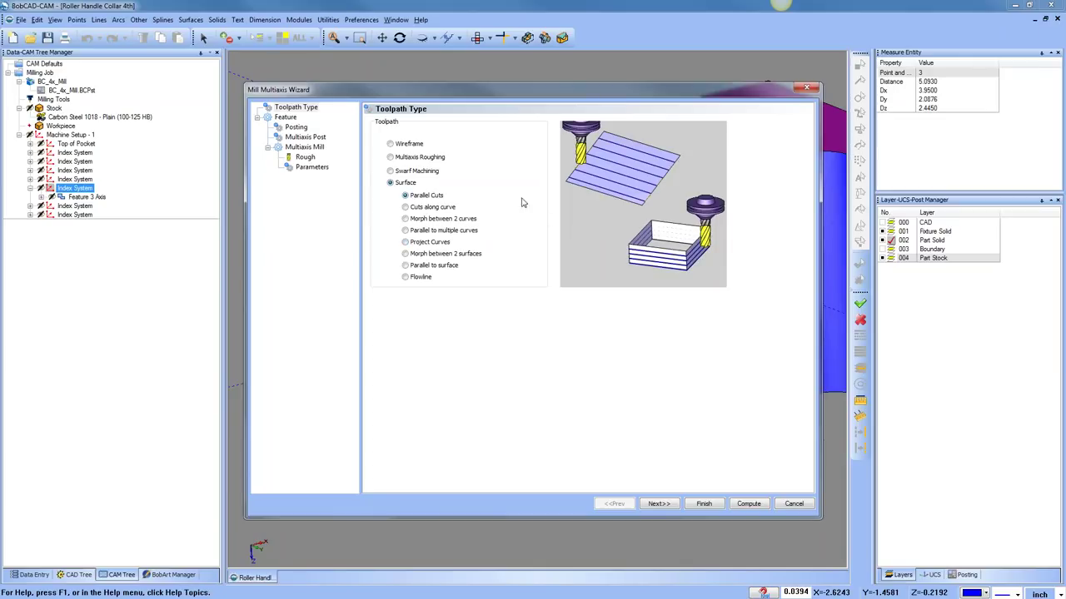
click(405, 218)
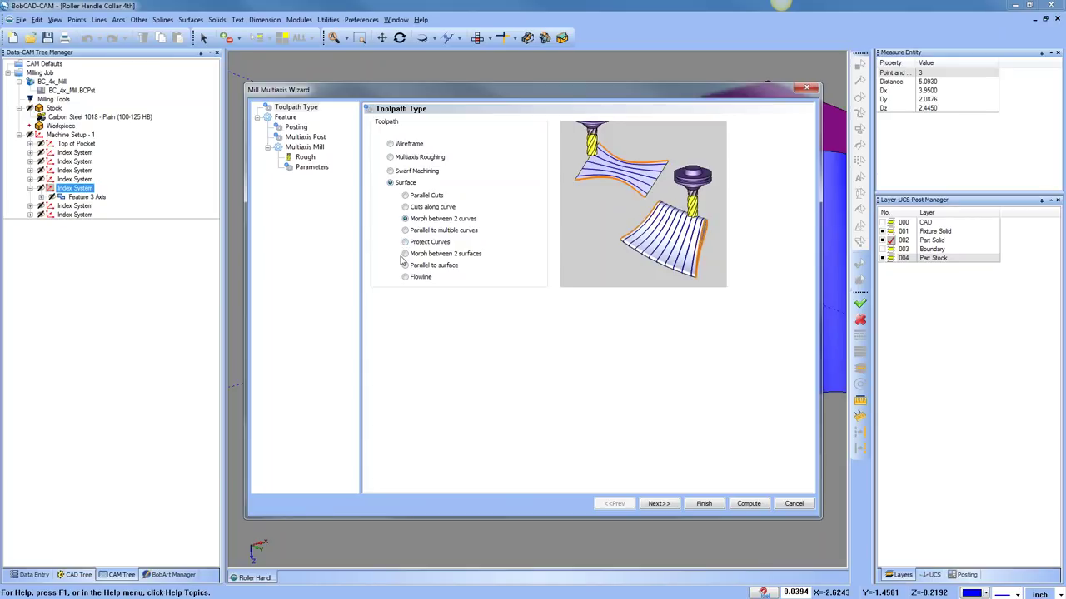
click(405, 253)
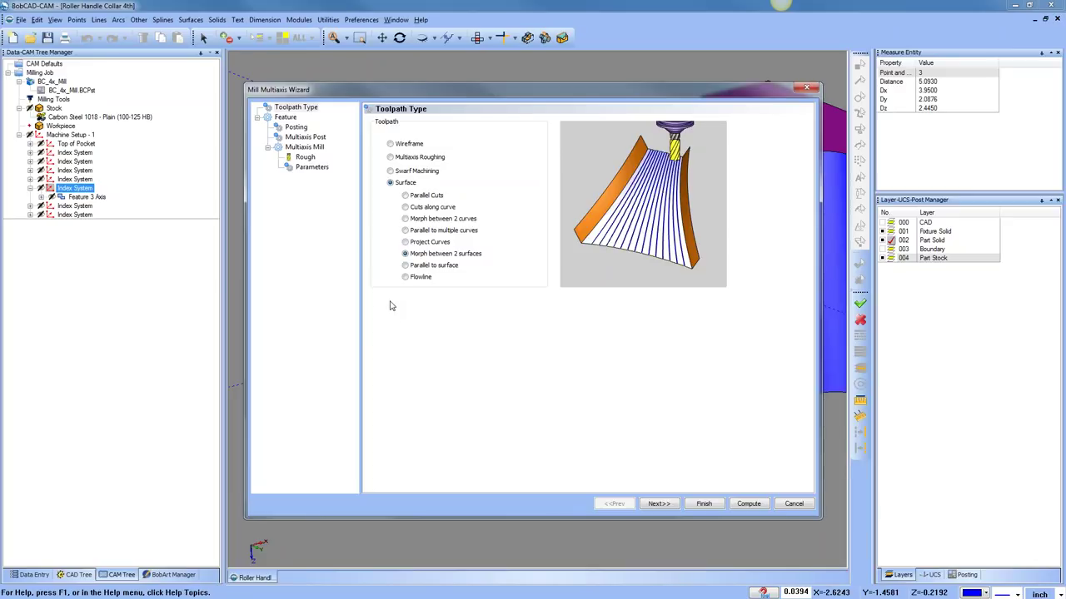
click(405, 219)
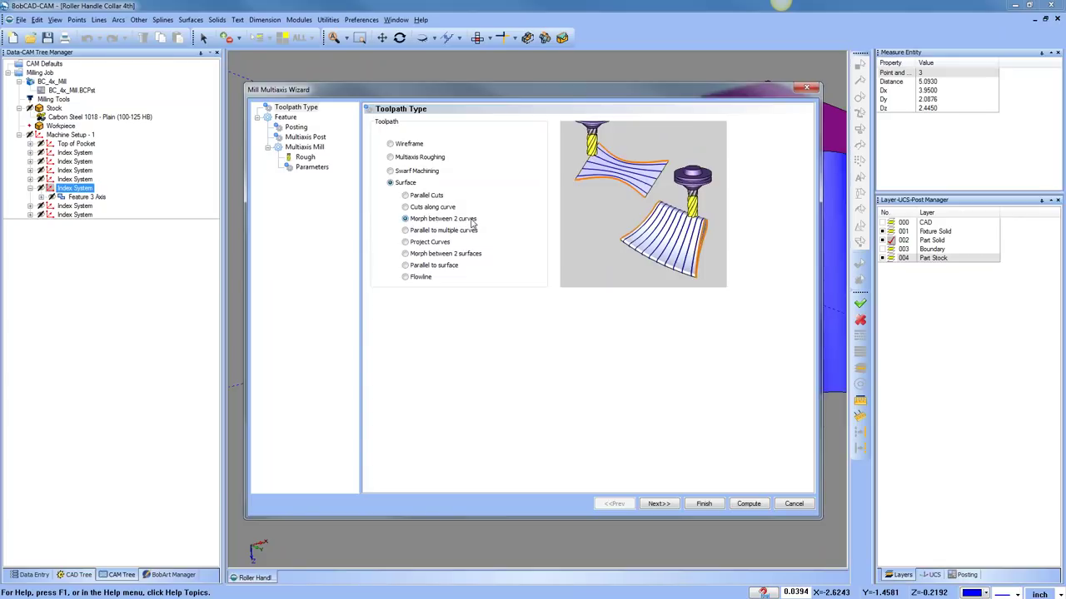
click(405, 254)
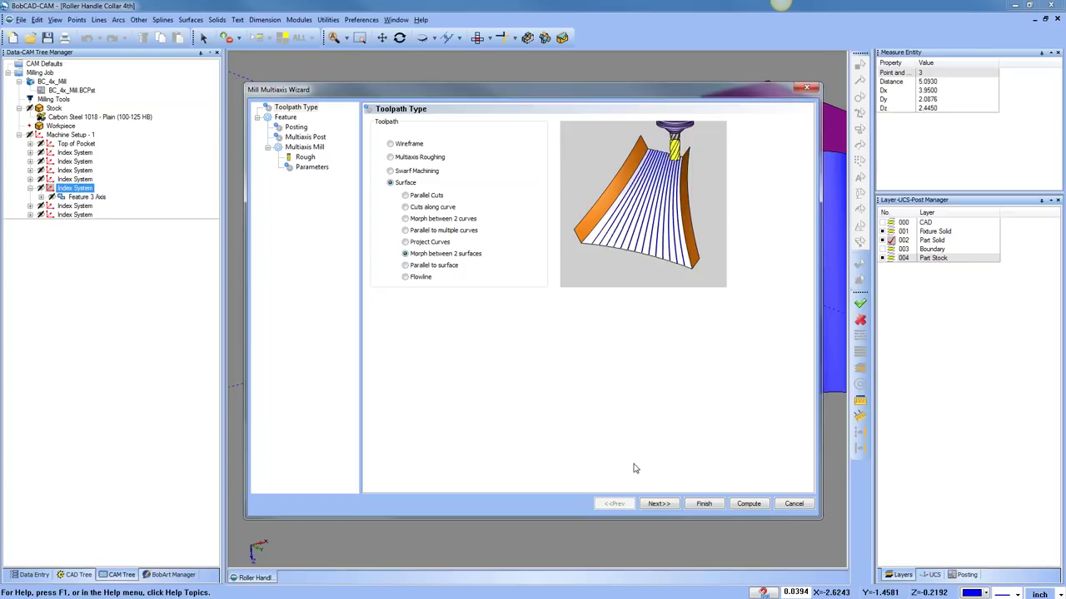
click(660, 505)
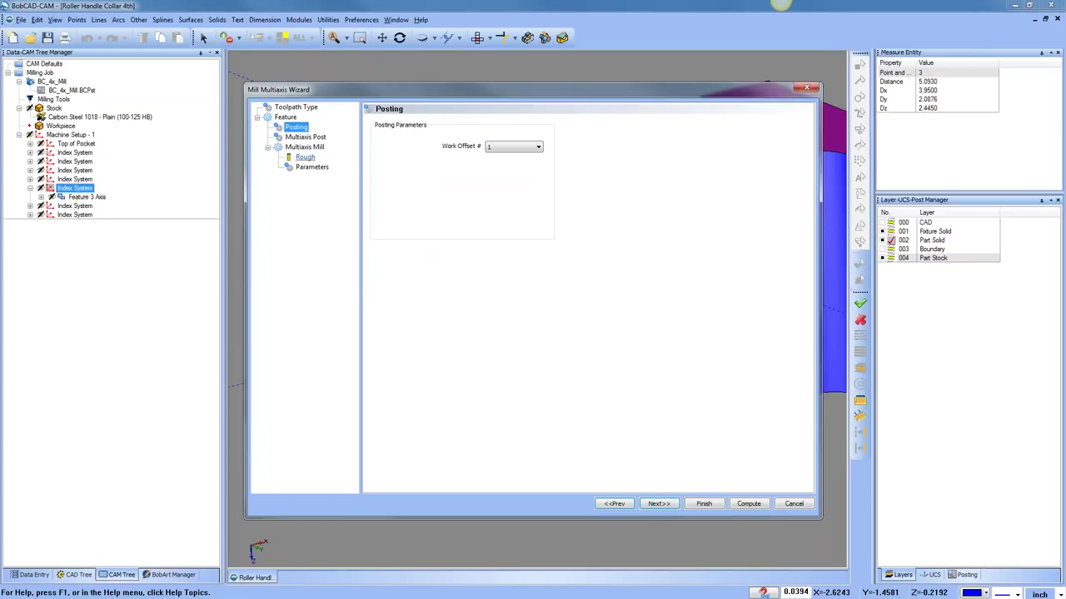
Assign tool 3, the 0.3750-diameter end mill, then begin the First surface pick in Parameters.
click(307, 158)
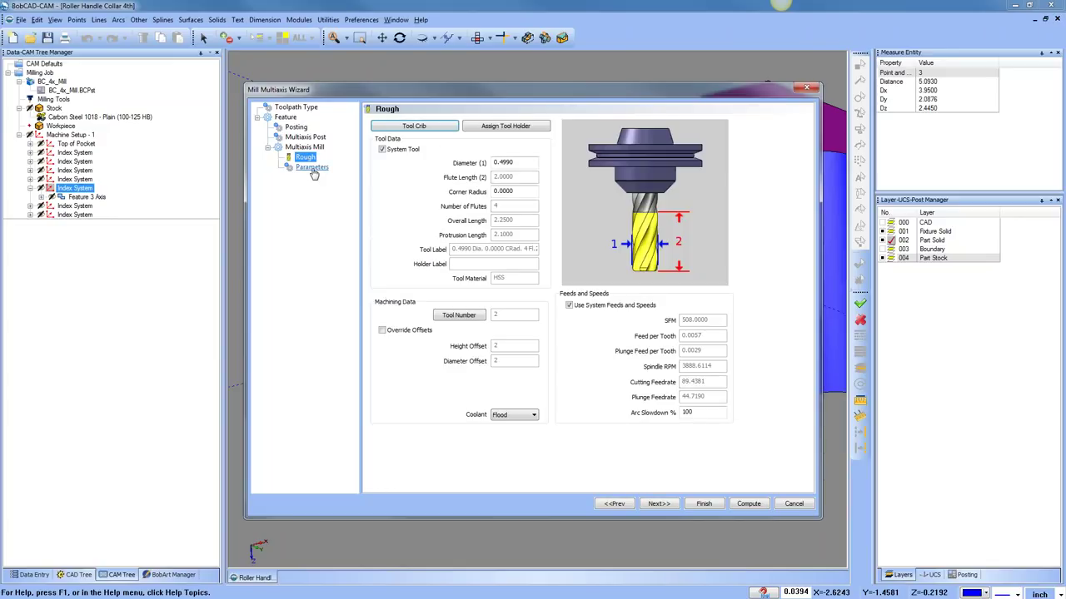
click(414, 126)
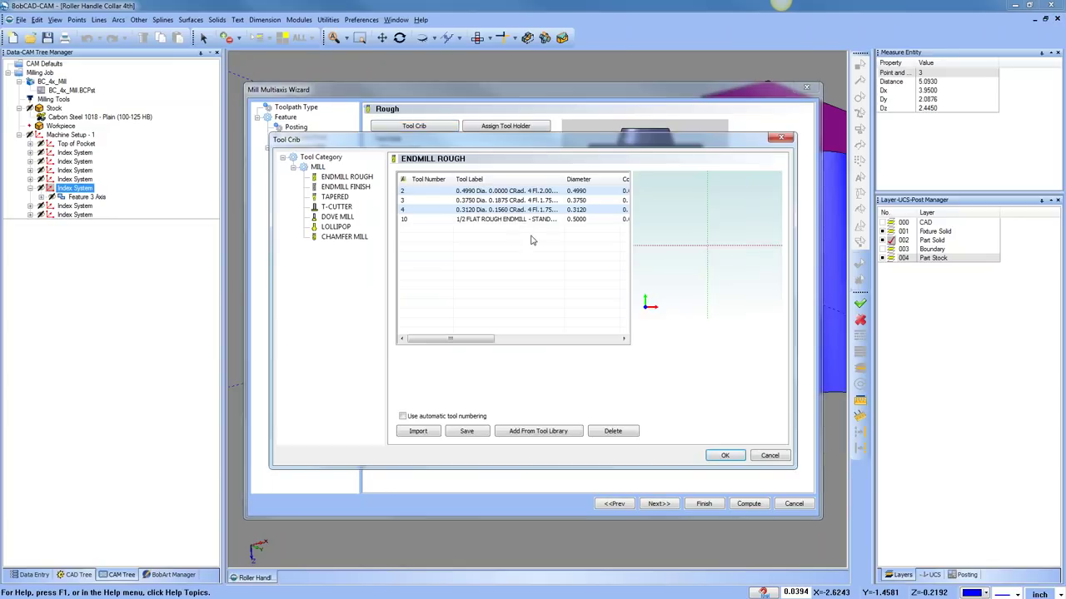
click(495, 201)
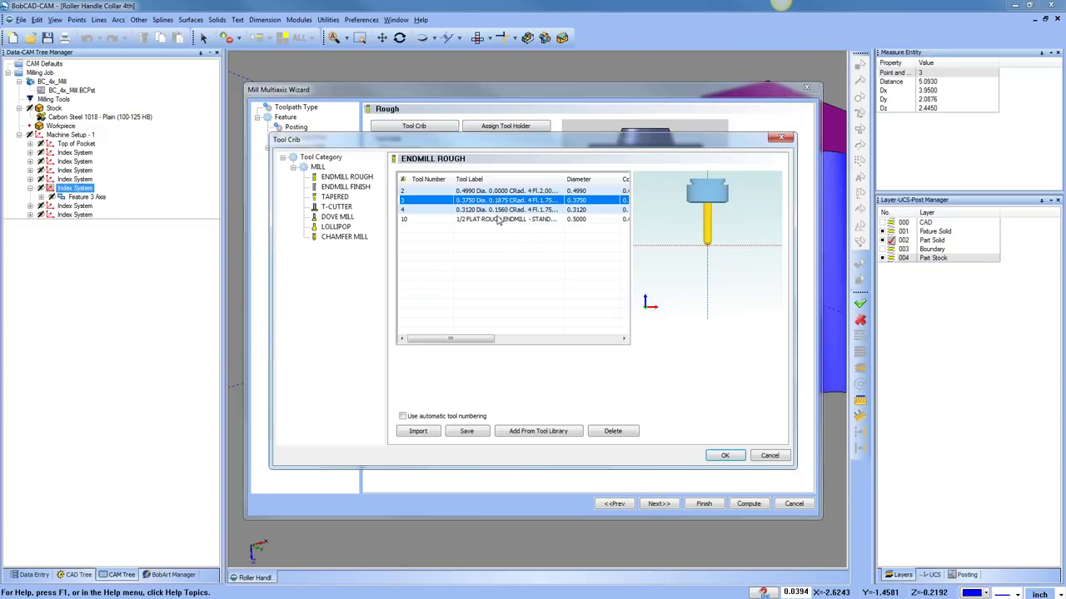
click(736, 458)
click(312, 168)
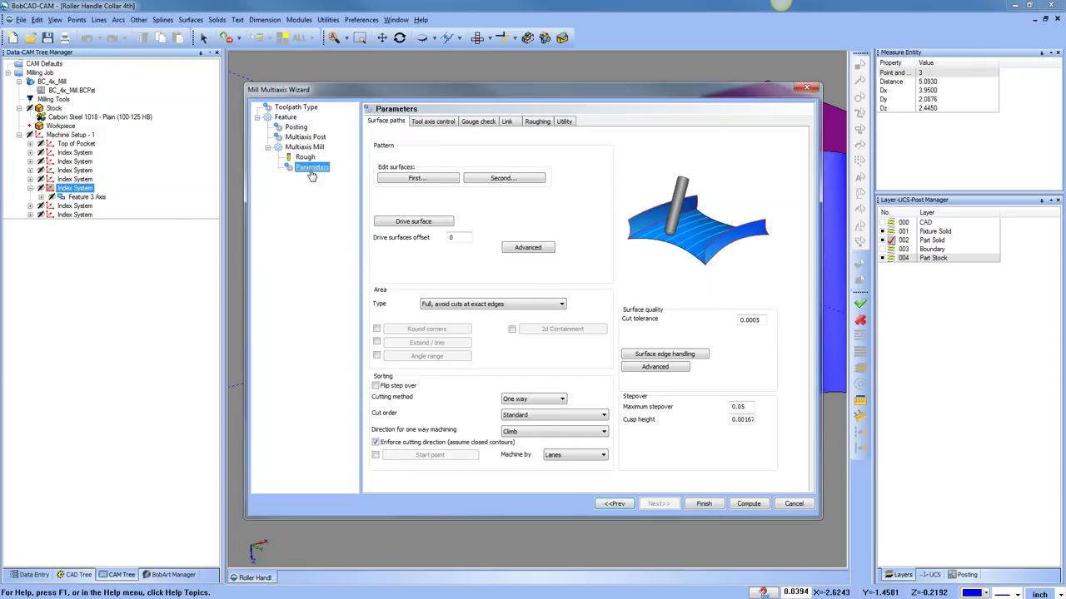
click(425, 180)
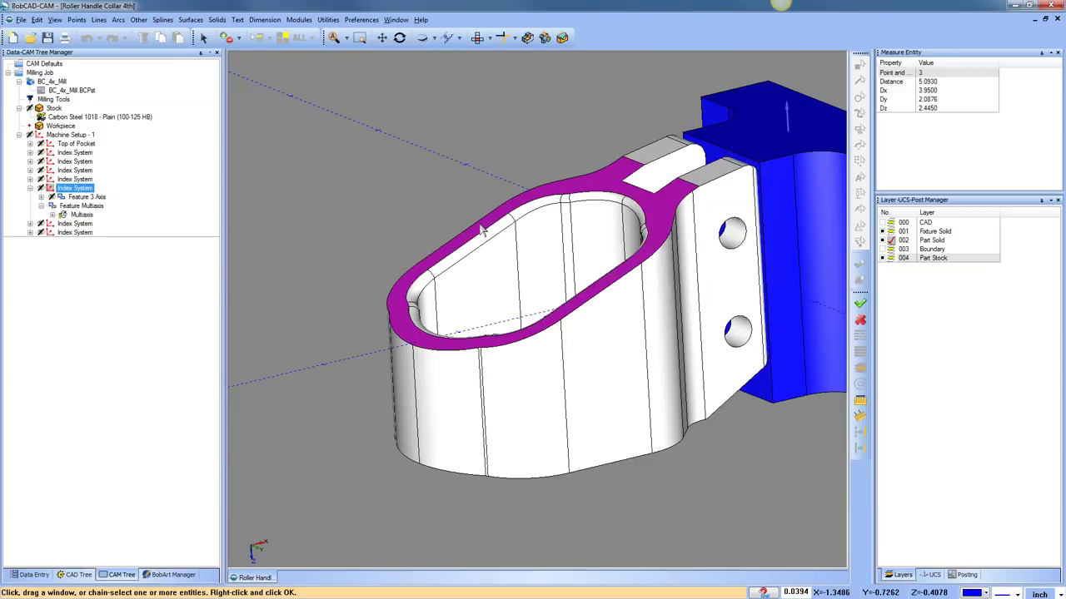
Set the pocket top face as First surface and the inner wall faces, including the thin strip, as Second.
click(482, 230)
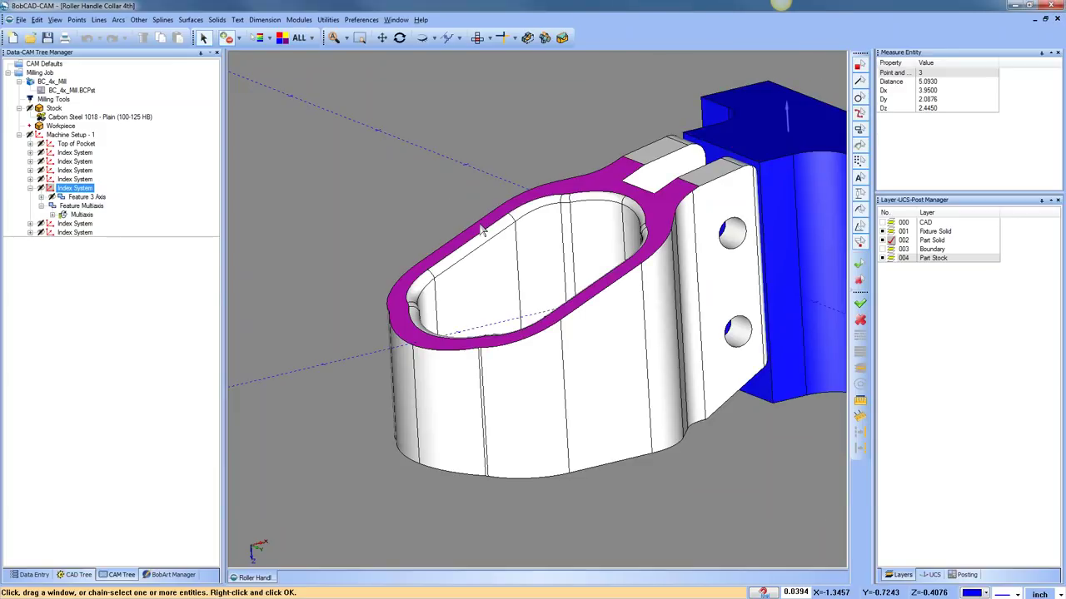
right_click(427, 163)
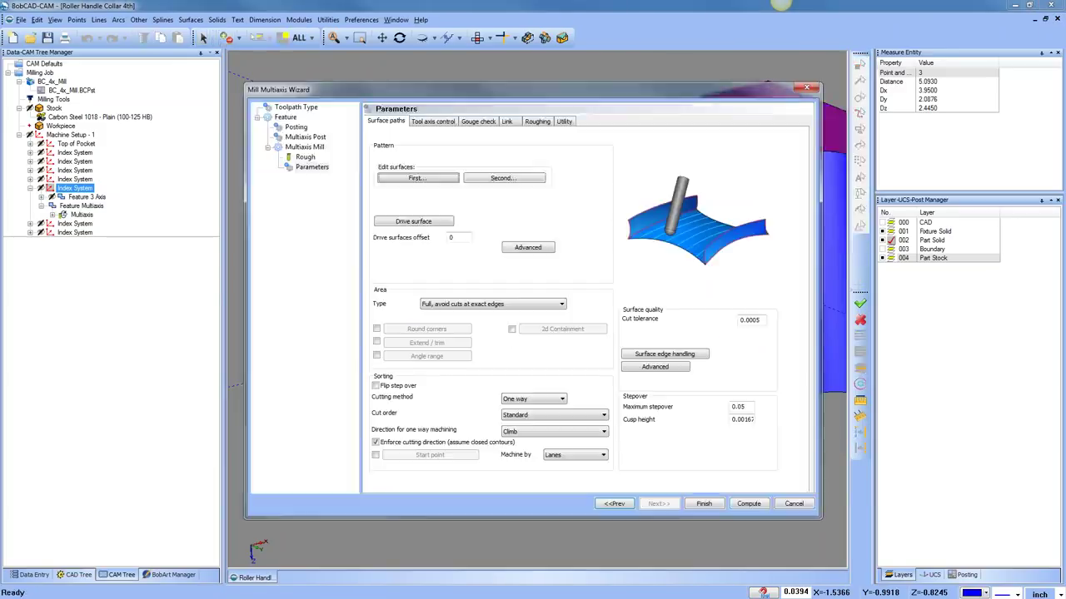
click(496, 179)
click(479, 267)
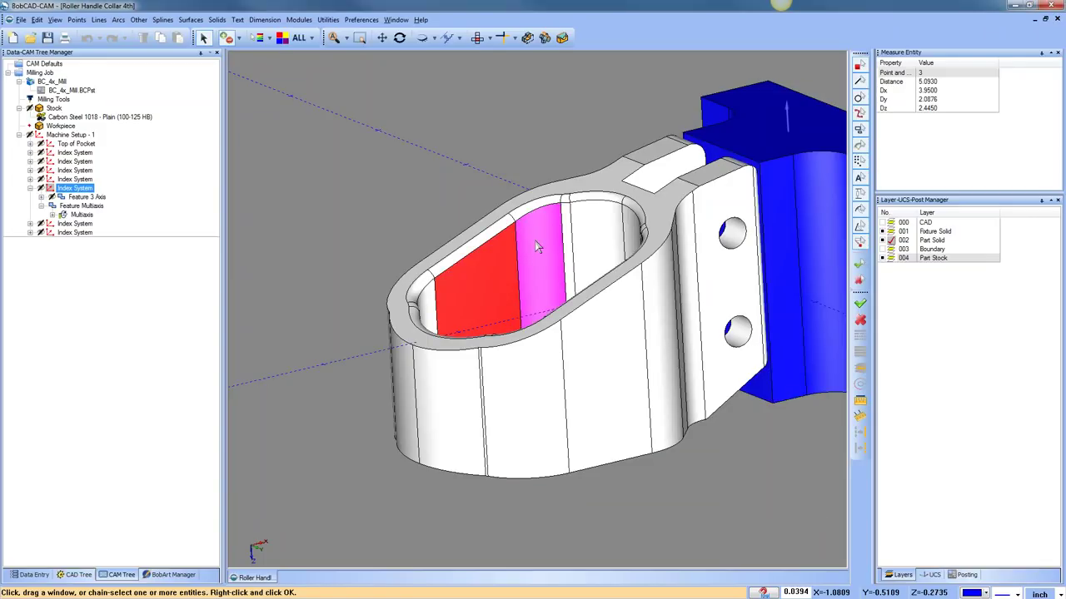
click(545, 241)
middle_drag(524, 238, 587, 265)
click(599, 302)
middle_drag(599, 301, 556, 382)
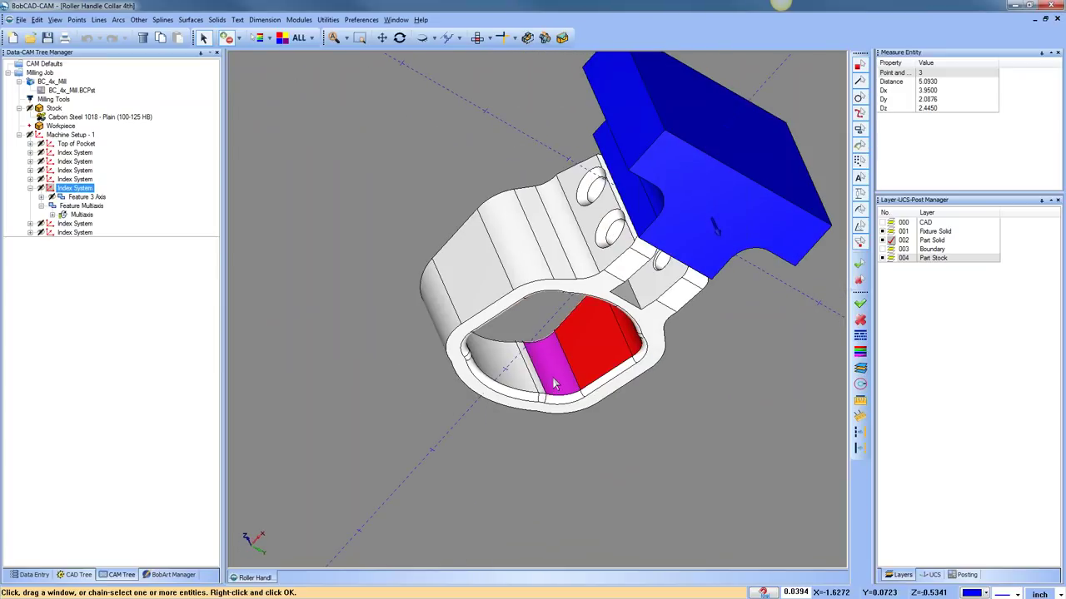
click(555, 383)
middle_drag(505, 380, 591, 391)
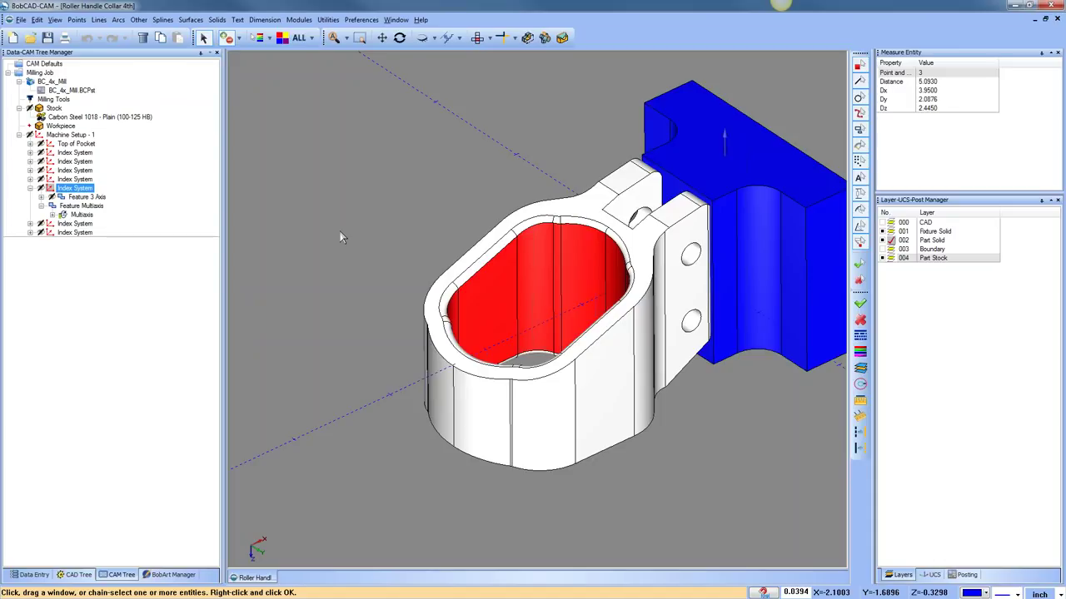
right_click(340, 237)
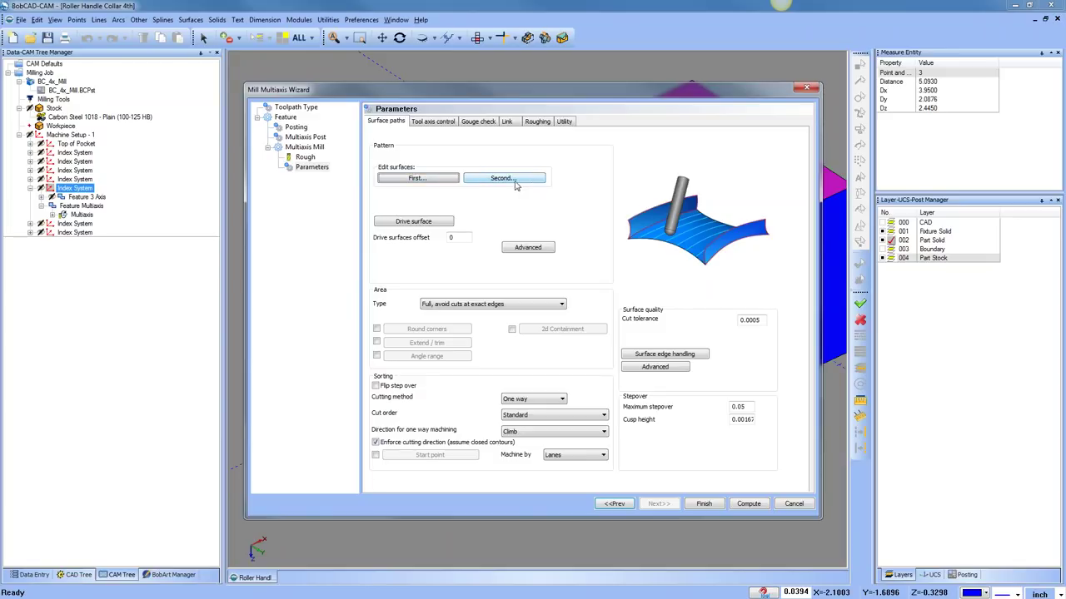
Chain-select the rim fillet segments around the collar and accept them as the drive surface.
click(423, 228)
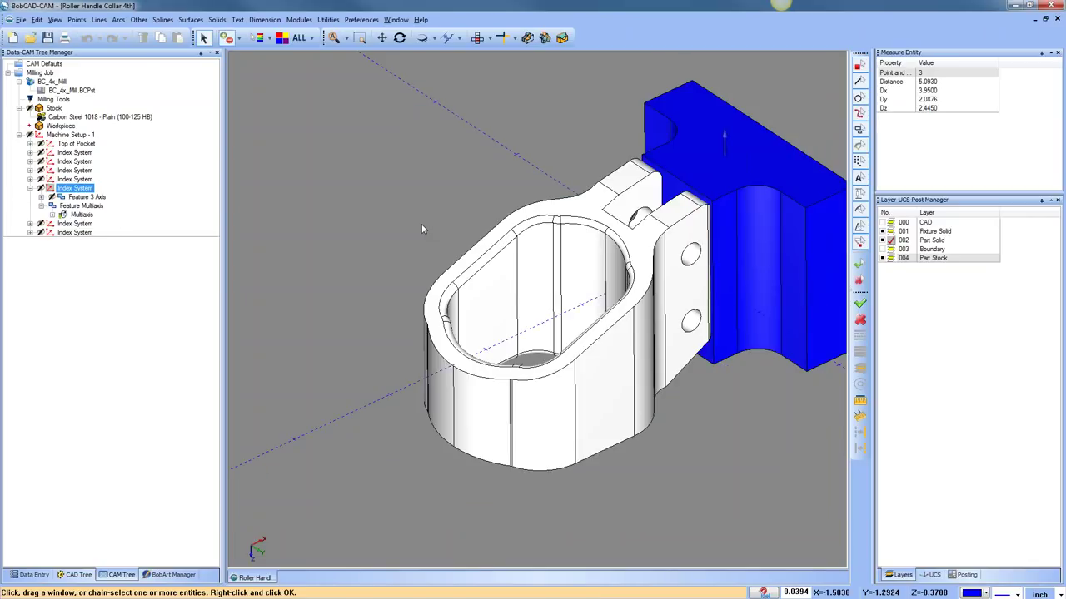
click(491, 258)
click(539, 226)
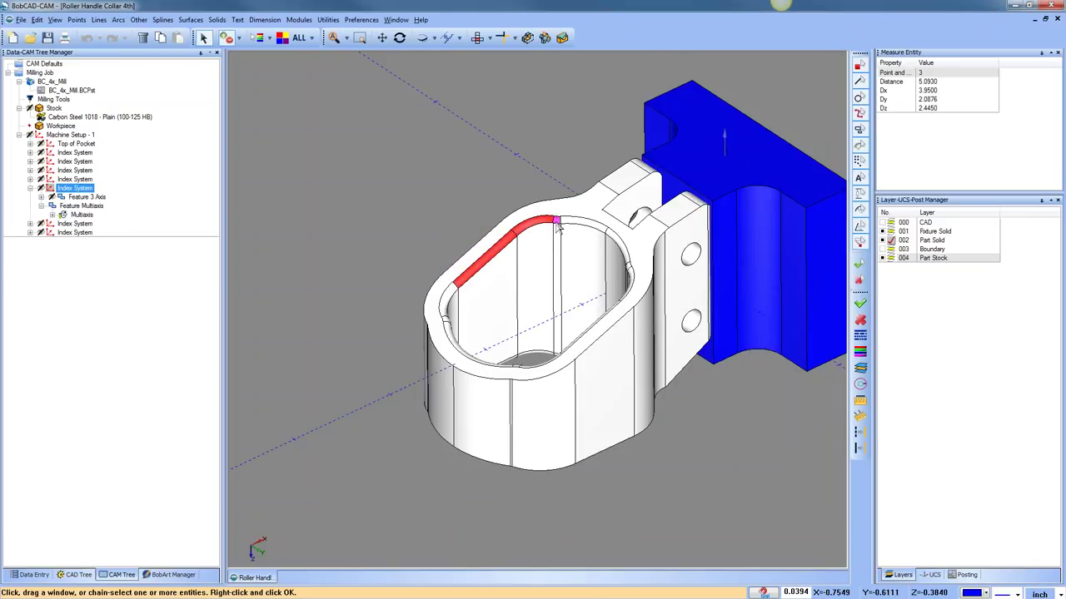
click(590, 225)
scroll(614, 258, down, 3)
scroll(625, 275, up, 8)
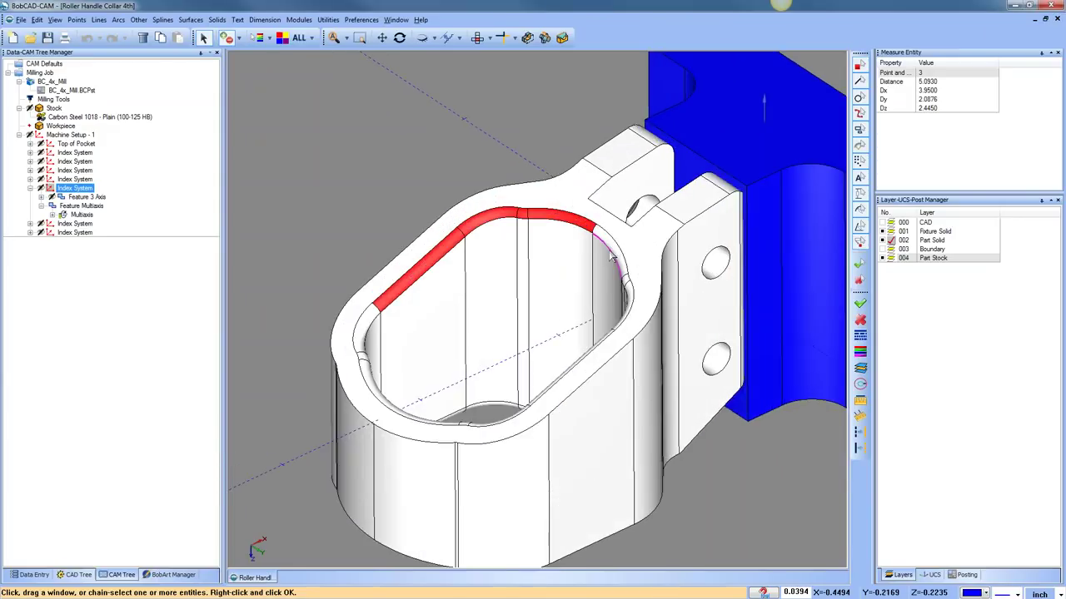
click(642, 298)
click(645, 325)
click(616, 398)
scroll(616, 398, down, 2)
scroll(532, 313, up, 5)
scroll(574, 283, down, 6)
middle_drag(588, 377, 516, 391)
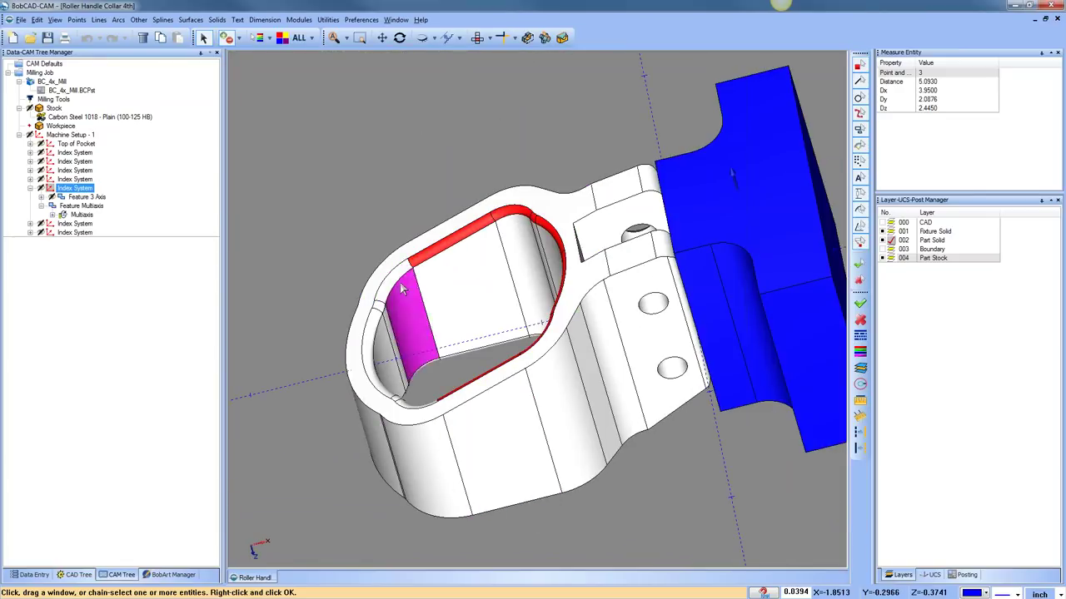
middle_drag(464, 299, 479, 399)
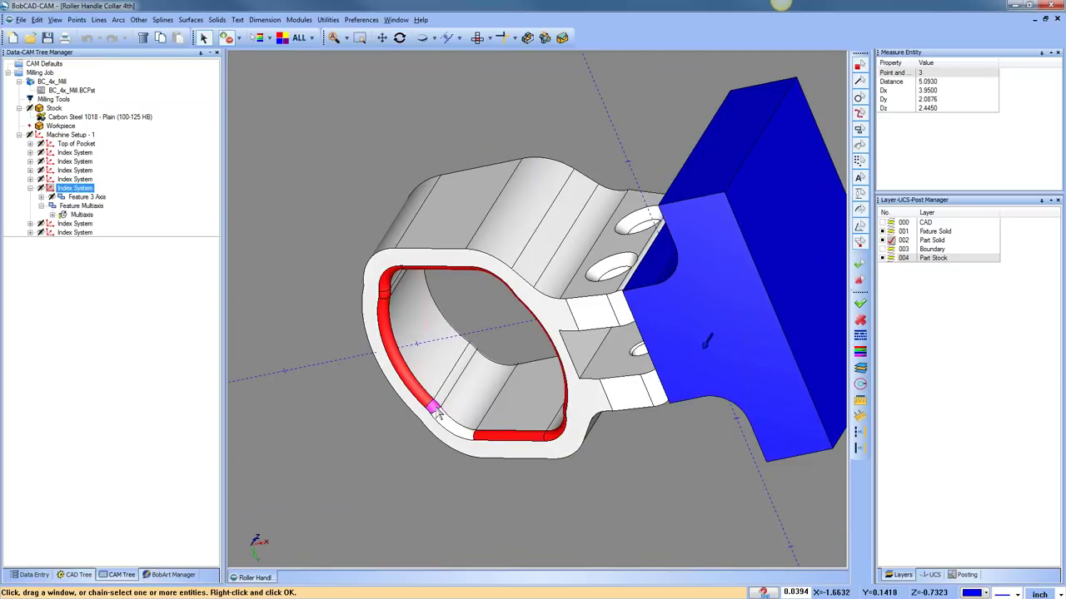
middle_drag(454, 447, 506, 362)
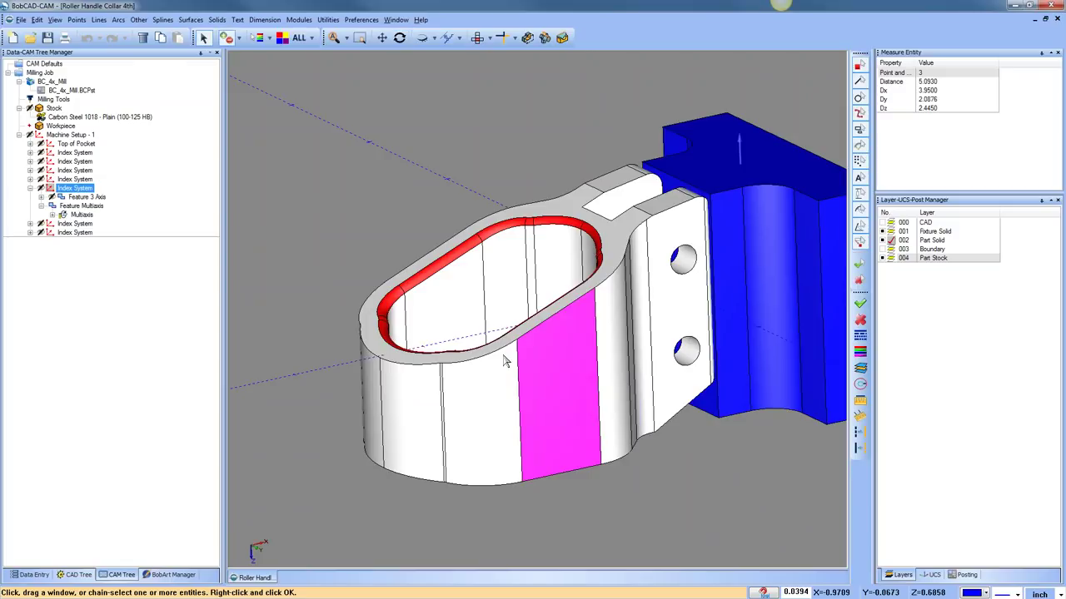
right_click(371, 164)
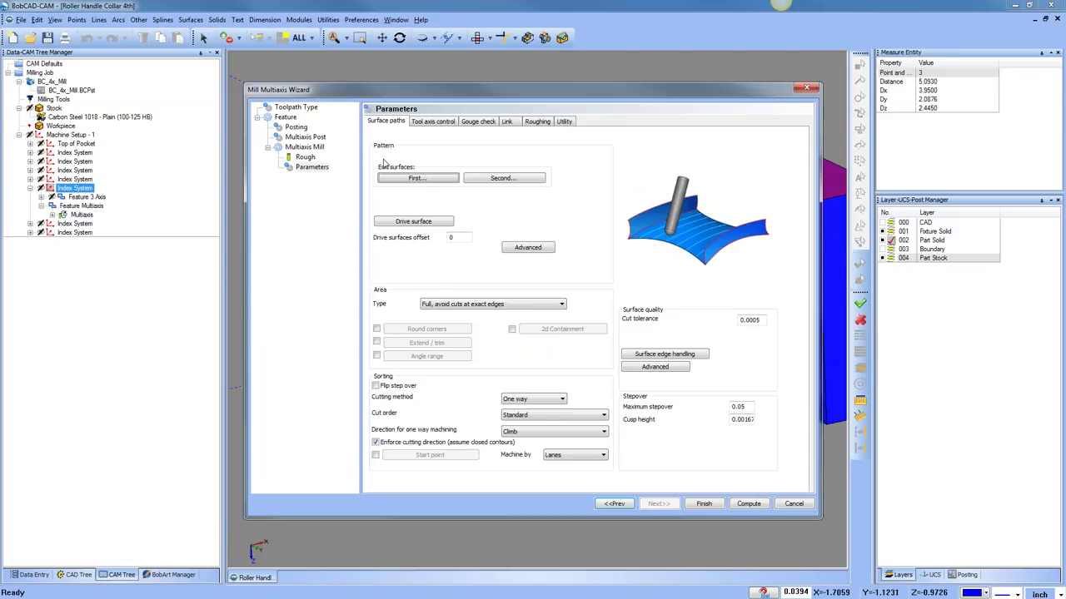
Accept the top face and bore wall surfaces, then pick the bore's top edge loop.
click(429, 181)
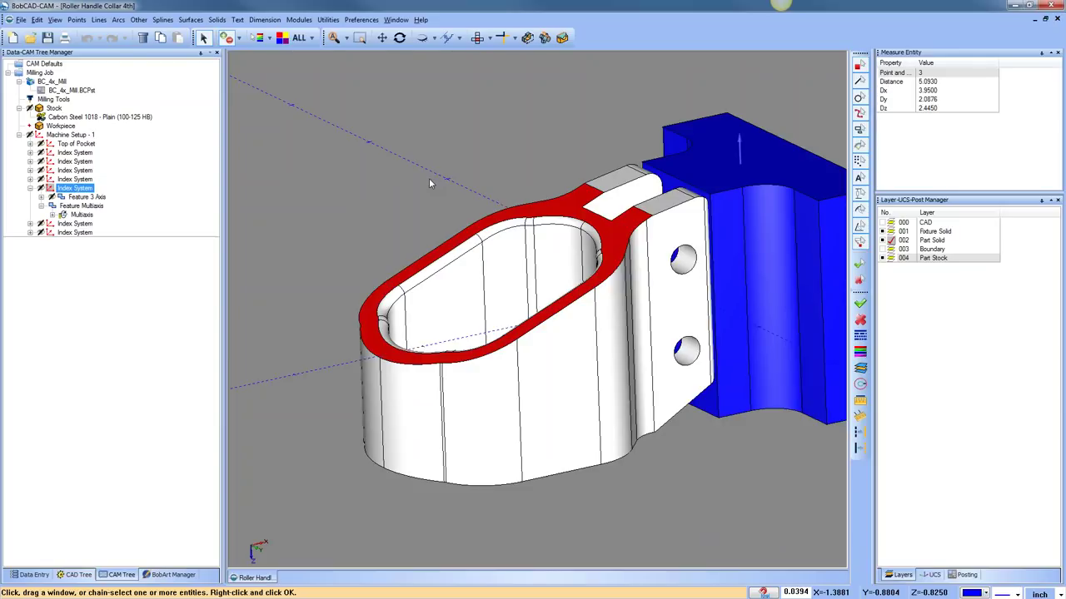
right_click(429, 178)
click(491, 177)
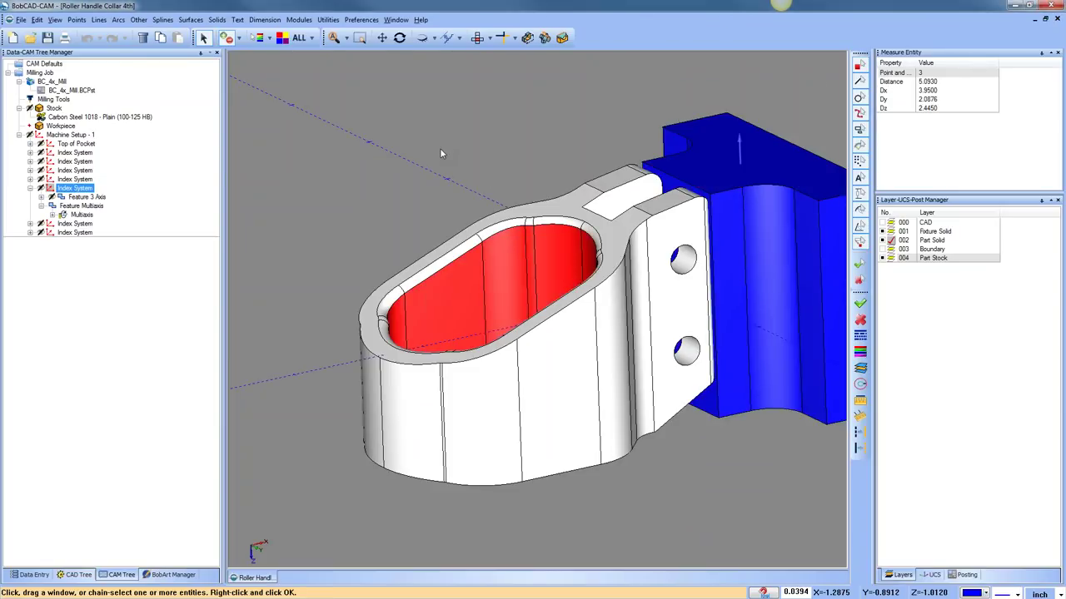
middle_drag(538, 177, 518, 150)
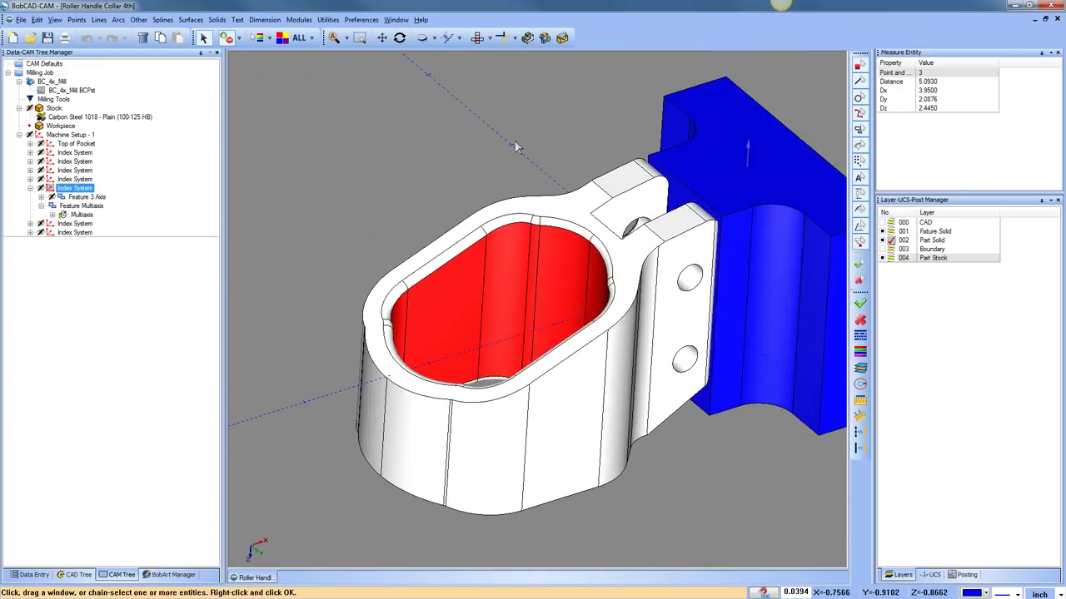
key(Escape)
click(420, 219)
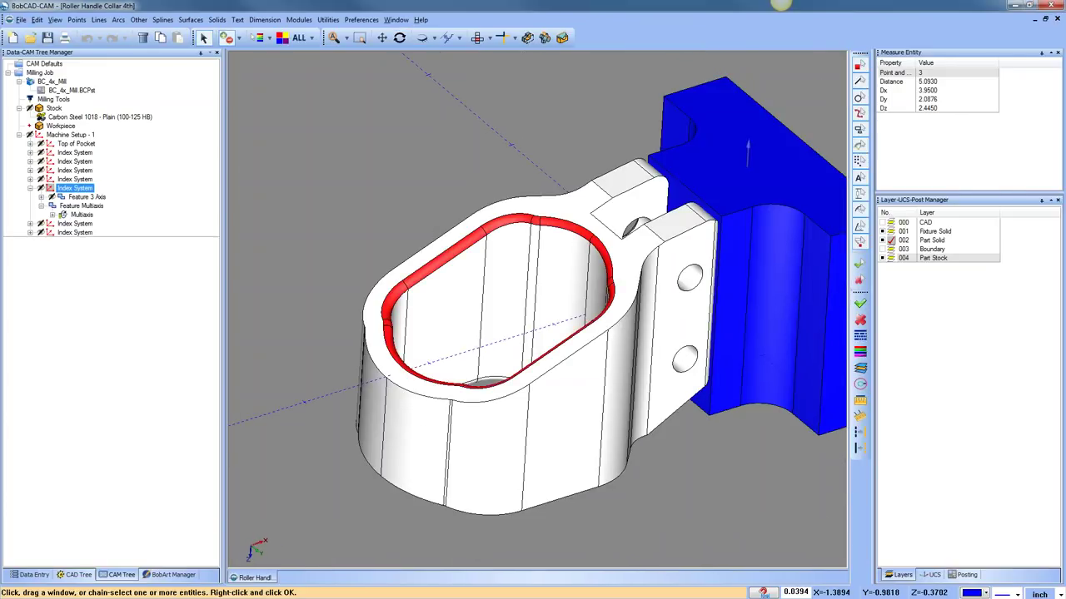
right_click(350, 143)
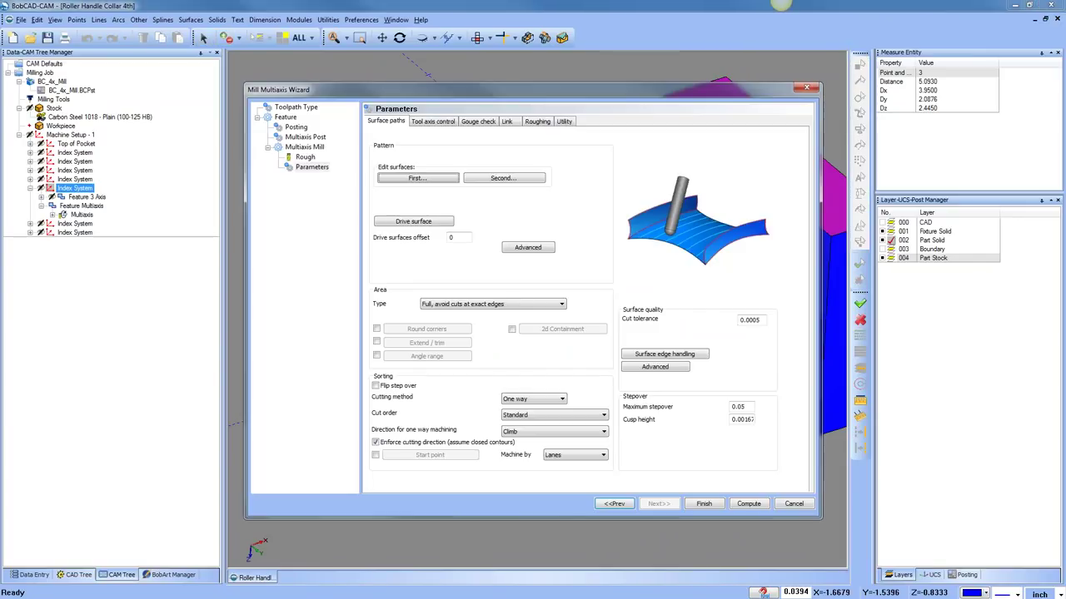
Keep the tool axis Output format at 3 Axis after briefly trying 4 Axis.
click(433, 122)
click(471, 139)
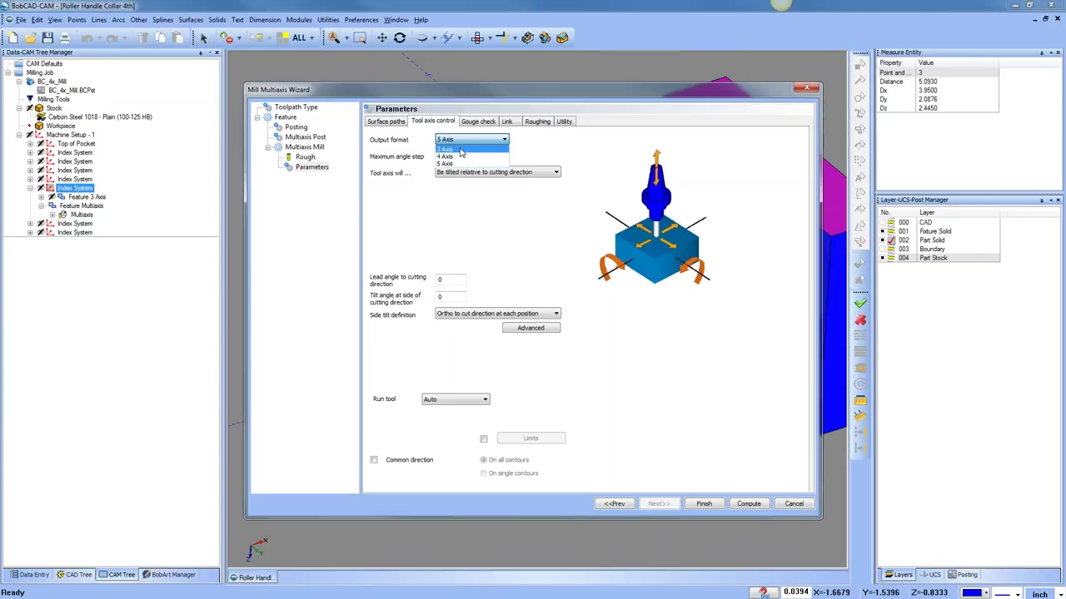
click(466, 149)
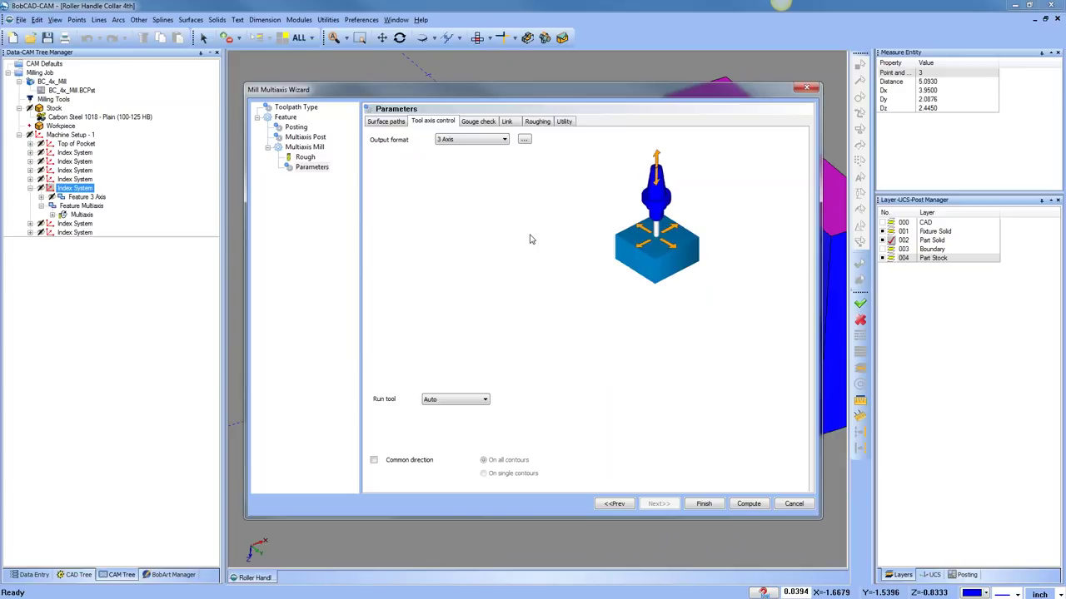
click(475, 139)
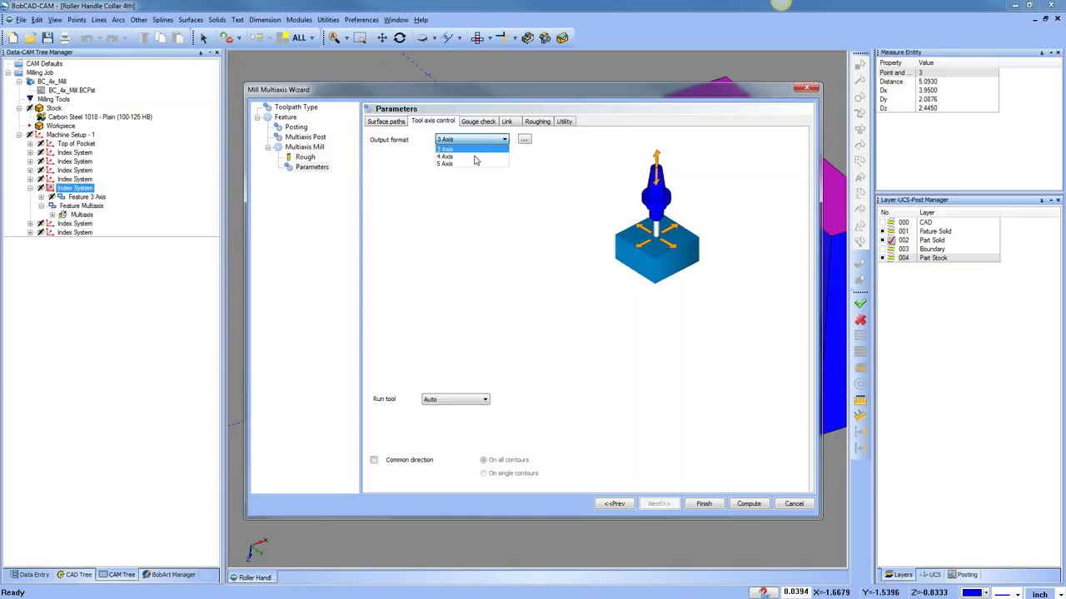
click(470, 156)
click(461, 141)
click(456, 153)
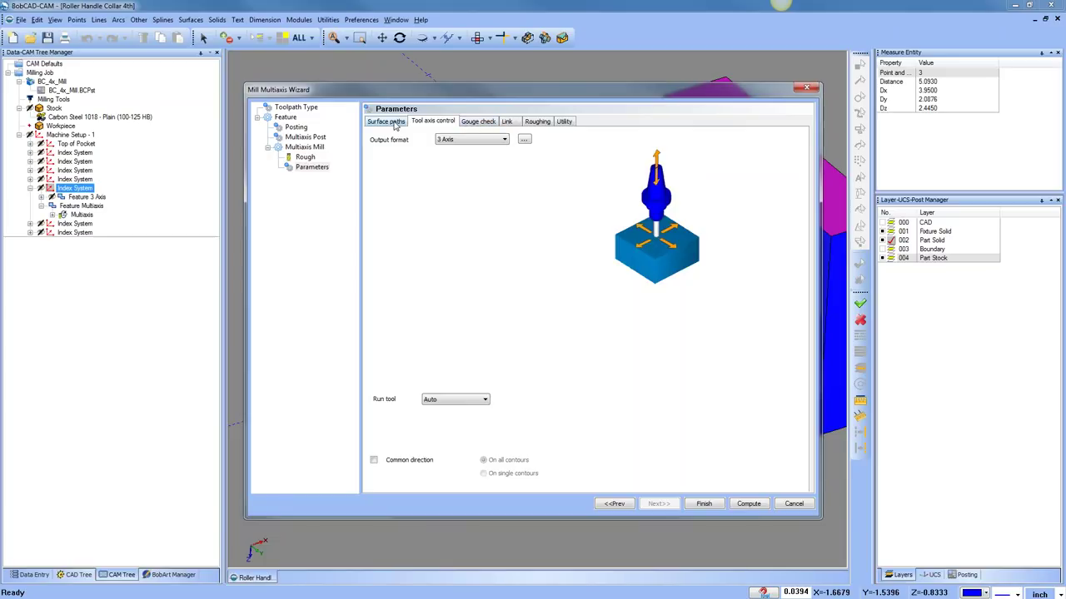
Set the retract clearance Direction to Automatic in the Link settings.
click(470, 122)
click(507, 123)
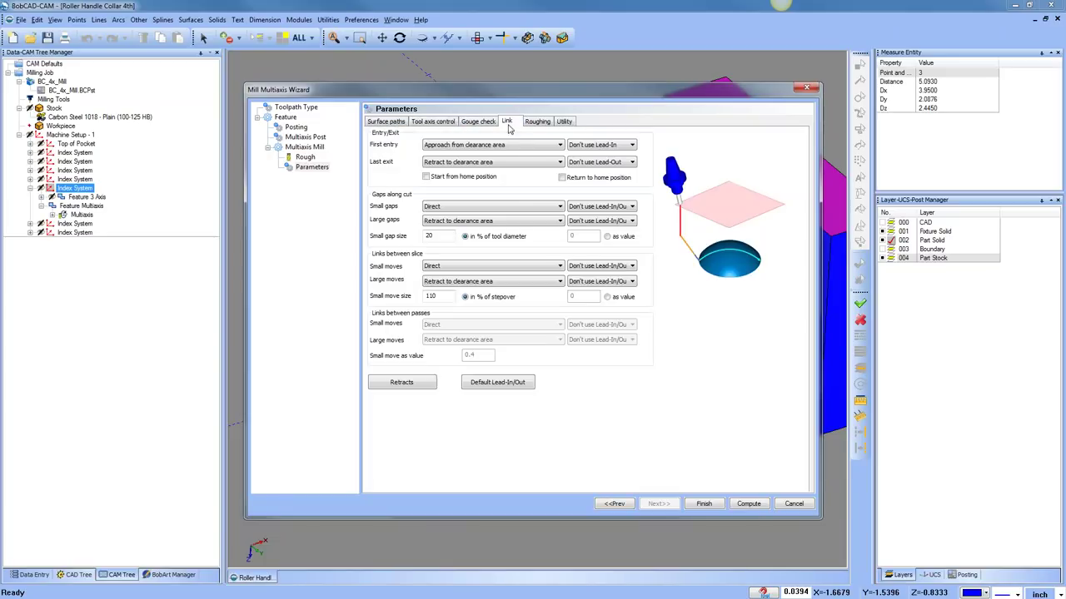
click(412, 388)
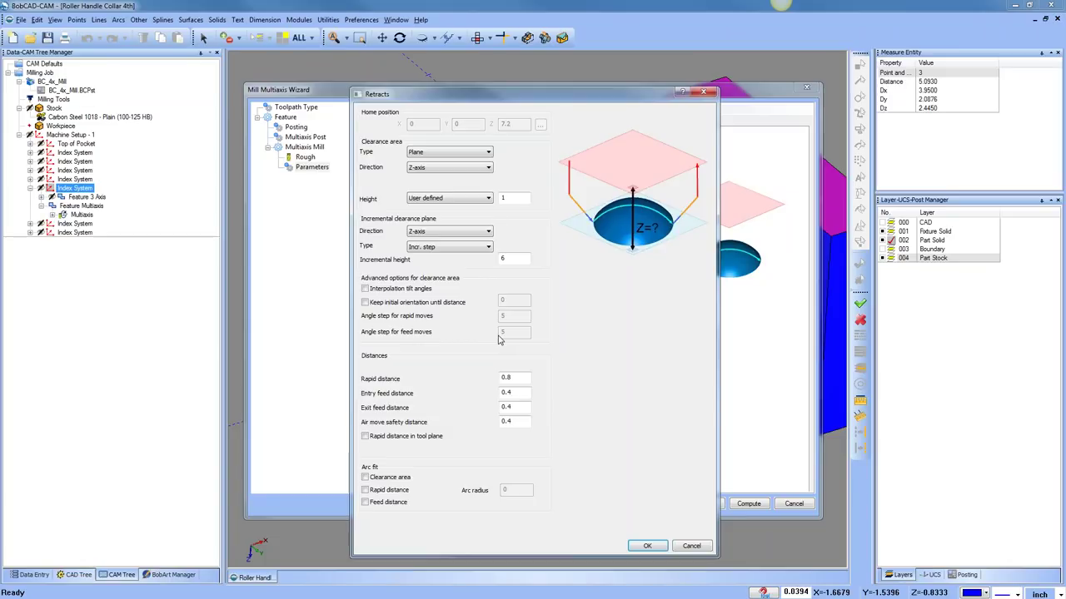
click(456, 169)
click(455, 178)
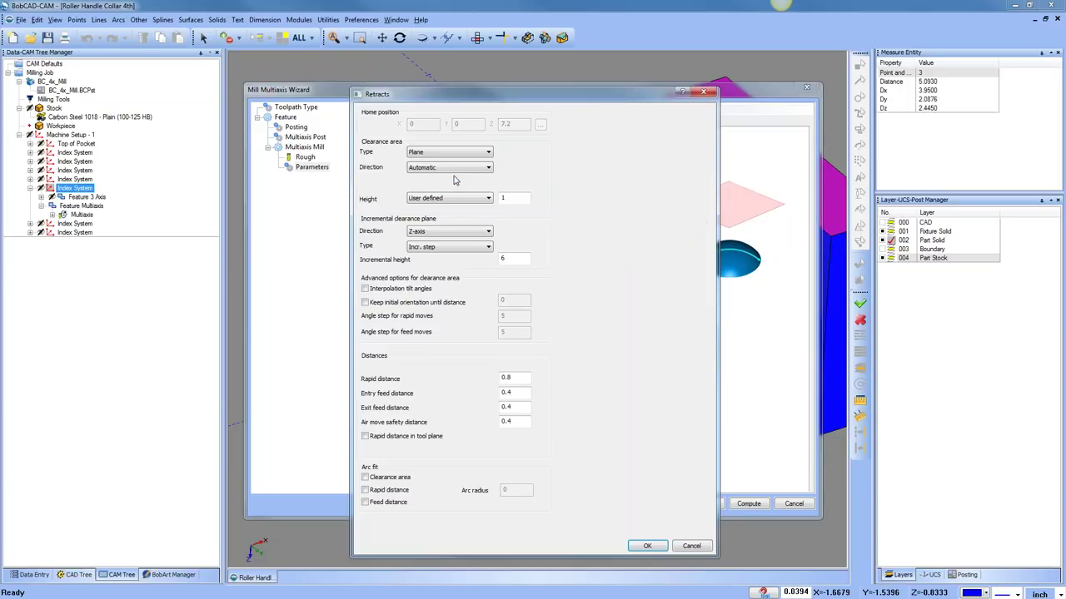
click(647, 545)
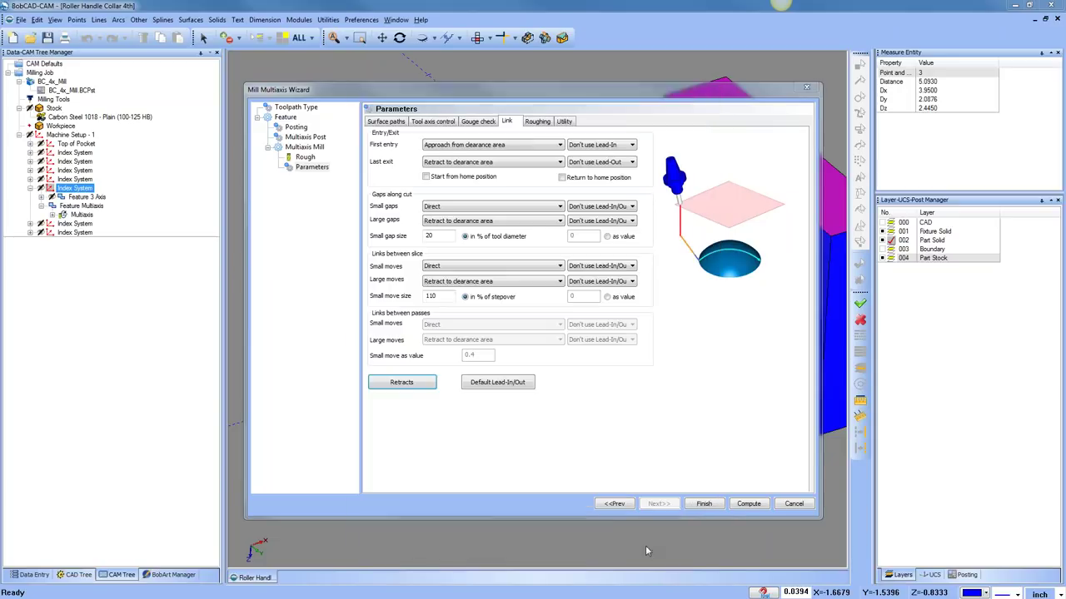
click(386, 122)
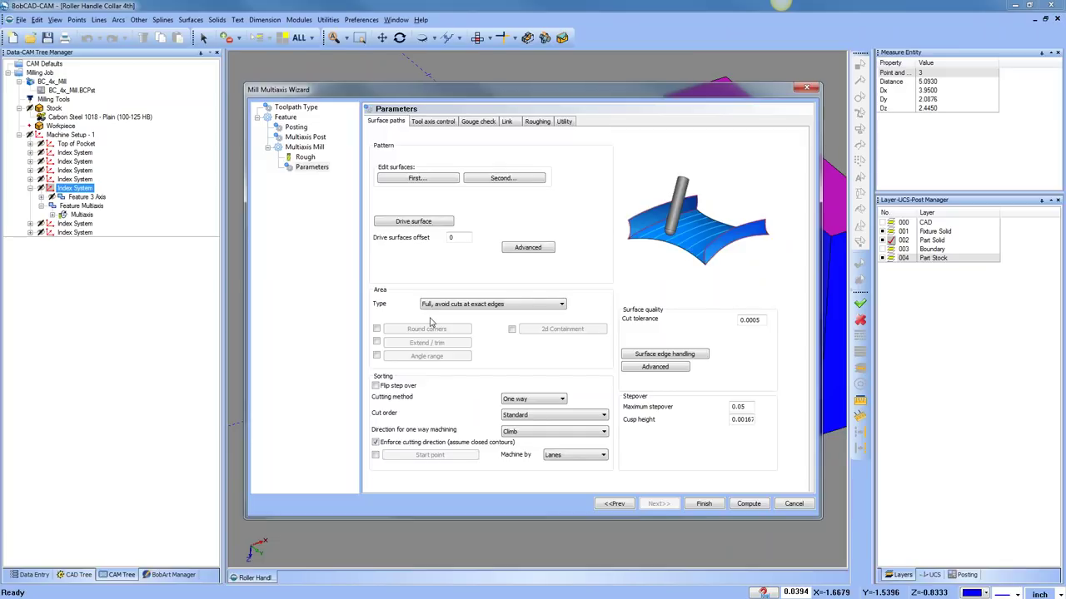
Compute the multiaxis morph toolpath, inspect the bore passes, and bring up the Multiaxis operation's actions.
click(748, 504)
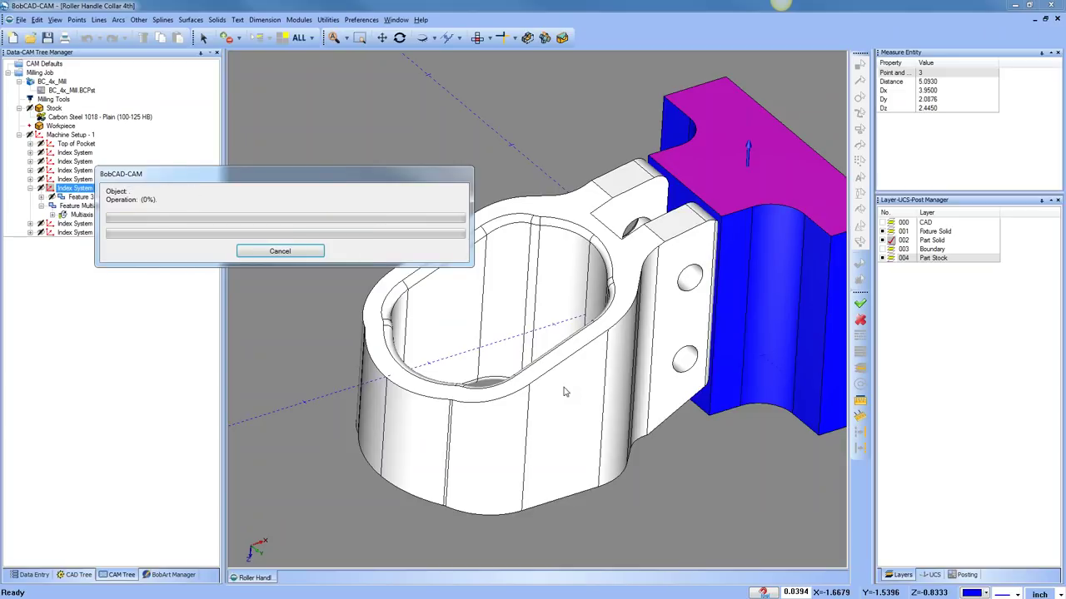
middle_drag(653, 352, 513, 271)
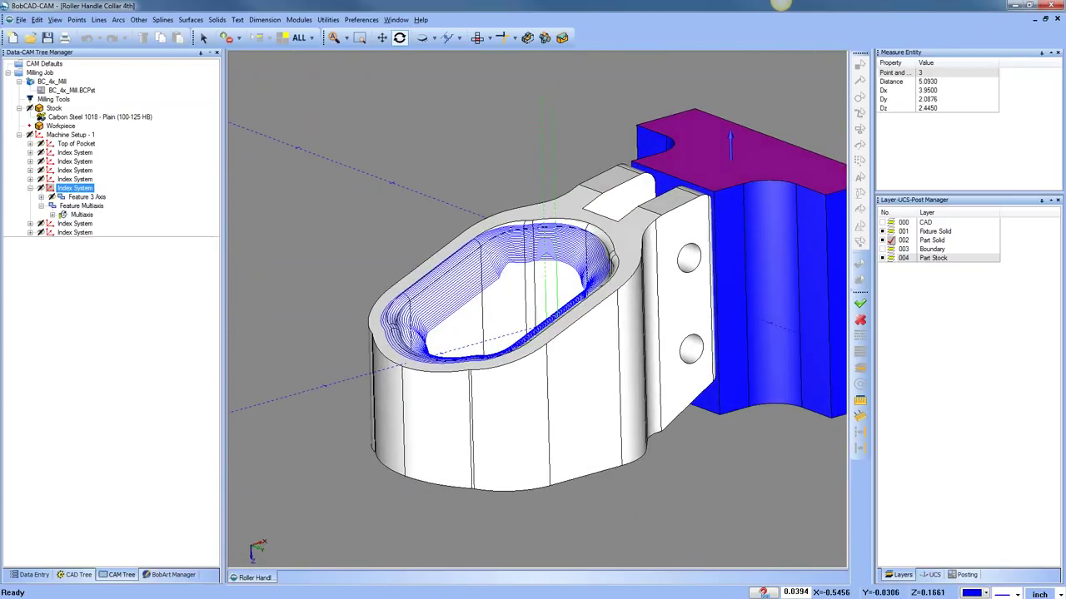
scroll(514, 270, up, 6)
middle_drag(560, 336, 494, 147)
scroll(585, 352, down, 5)
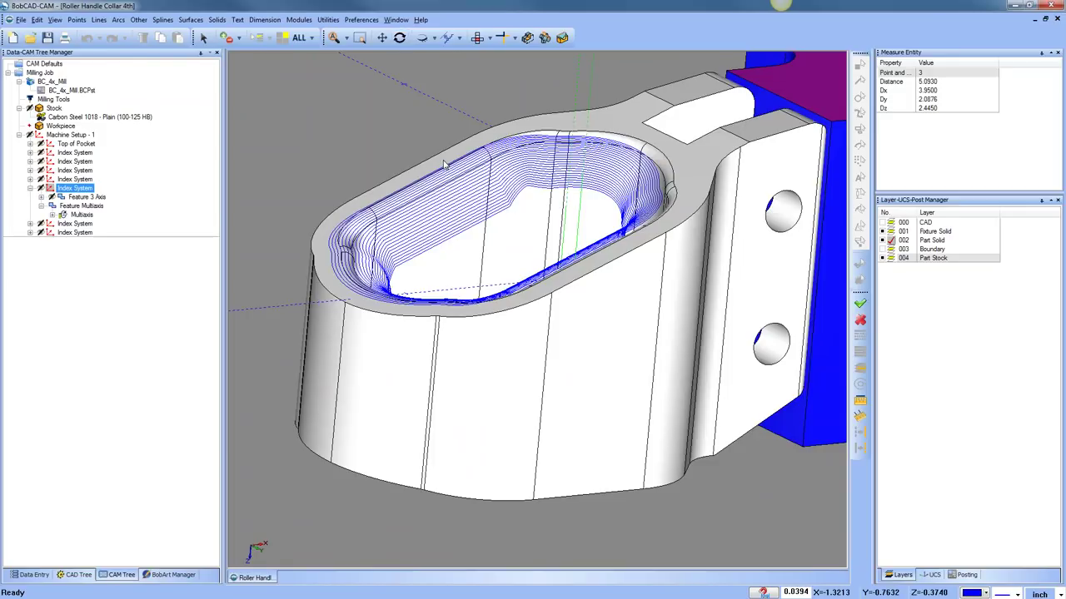
click(82, 215)
right_click(79, 215)
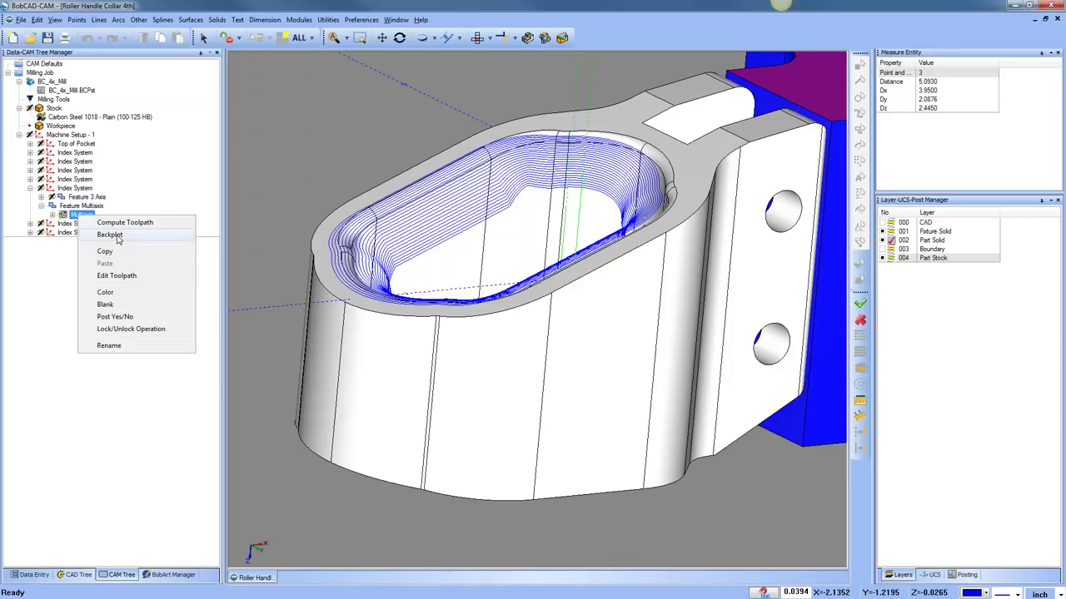
Backplot the Multiaxis operation, advance the Progress slider, and view the part from the side.
click(109, 235)
drag(19, 173, 205, 172)
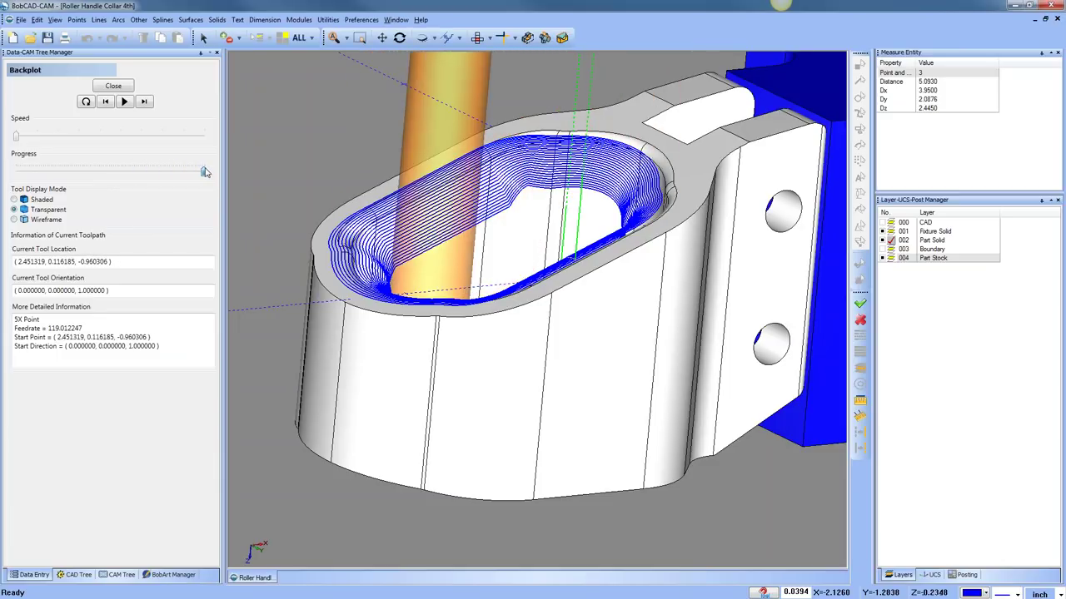
click(500, 37)
click(500, 73)
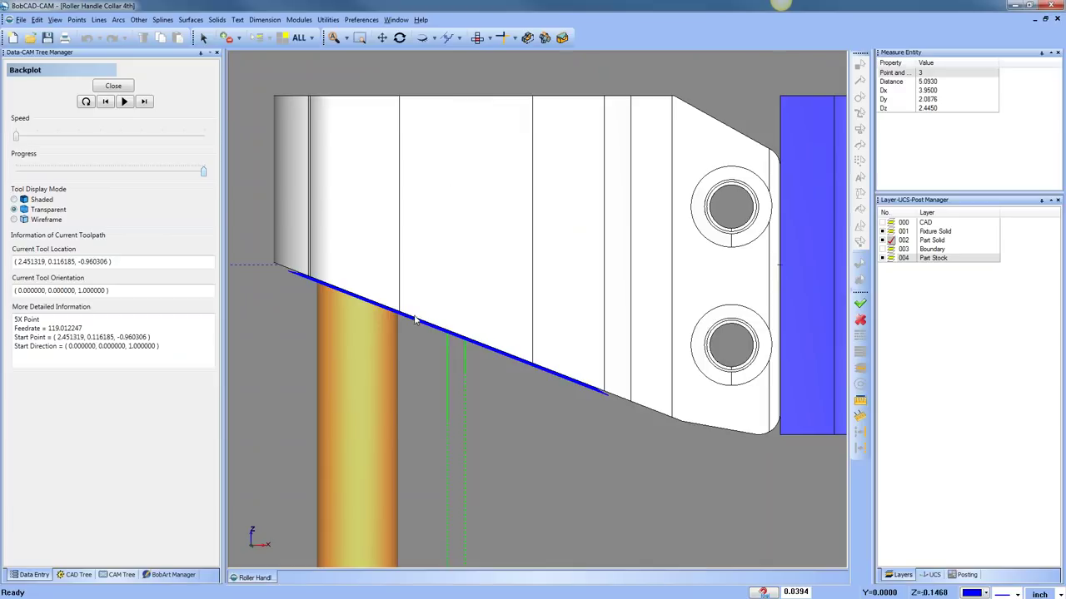
middle_drag(448, 403, 343, 275)
scroll(343, 275, up, 5)
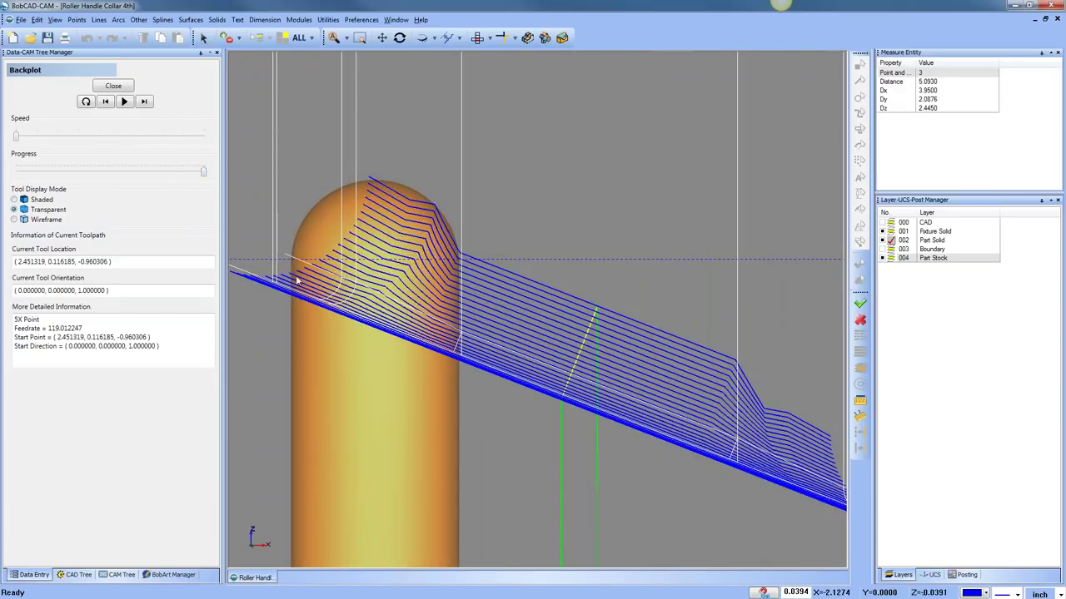
Step the tool through the moves to the final rapid and inspect the passes from oblique angles.
click(145, 102)
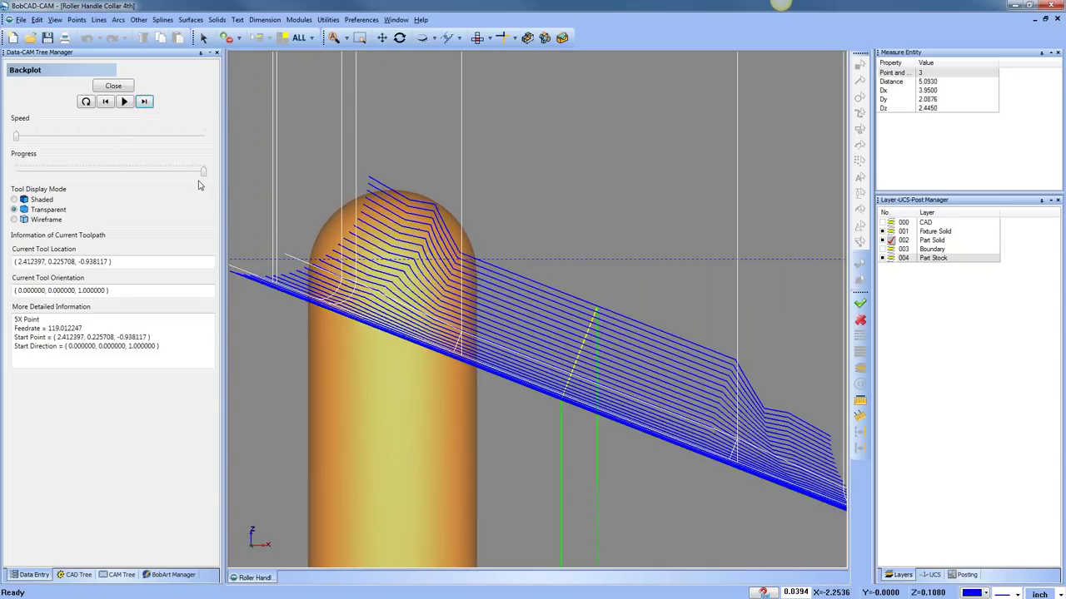
click(205, 173)
click(106, 102)
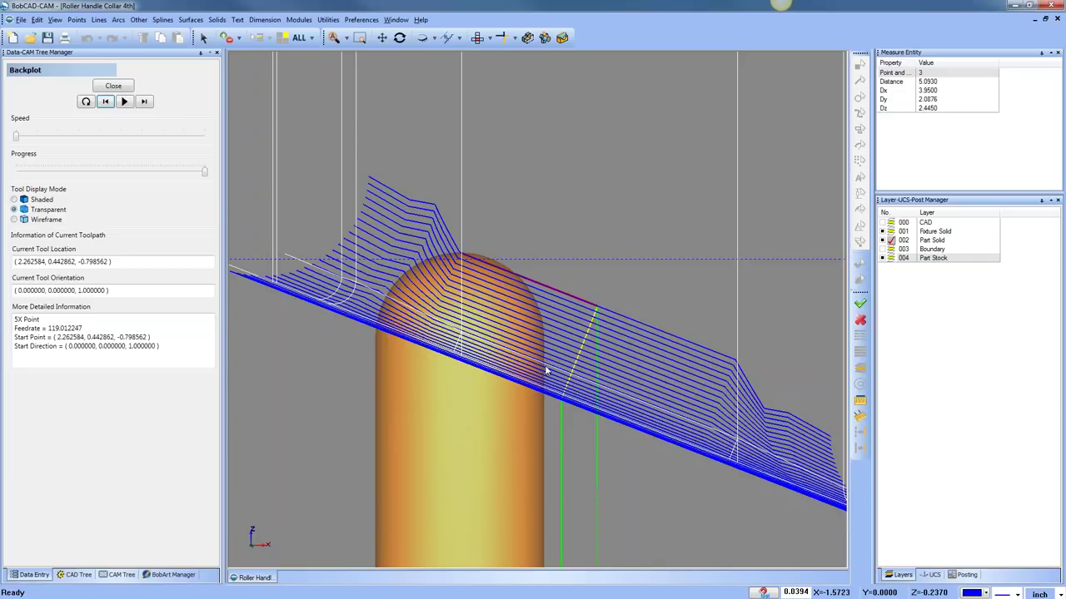
scroll(537, 365, down, 5)
middle_drag(537, 364, 527, 342)
middle_drag(615, 343, 619, 425)
scroll(630, 178, up, 6)
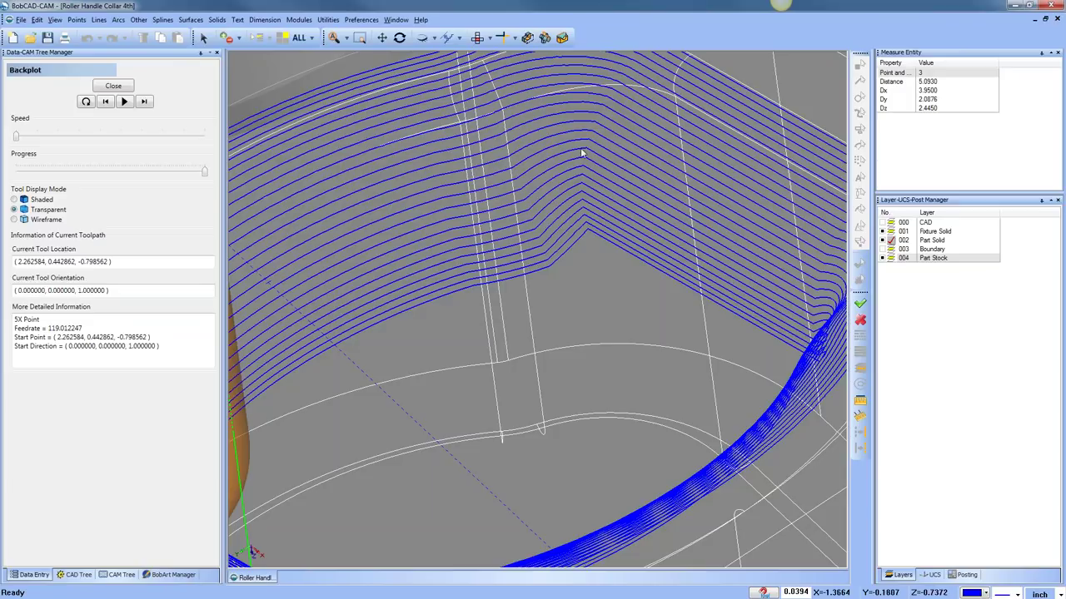
scroll(591, 205, down, 5)
mouse_move(601, 215)
middle_down()
mouse_move(578, 367)
mouse_move(631, 341)
mouse_move(617, 287)
mouse_move(571, 325)
mouse_move(574, 338)
middle_up()
scroll(617, 287, down, 2)
scroll(617, 287, down, 3)
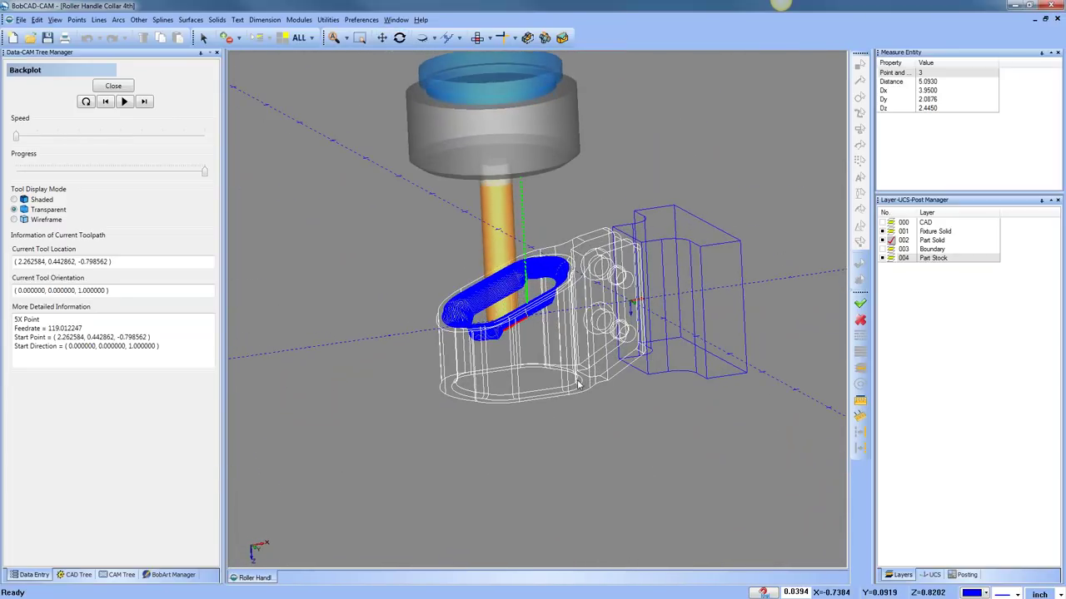